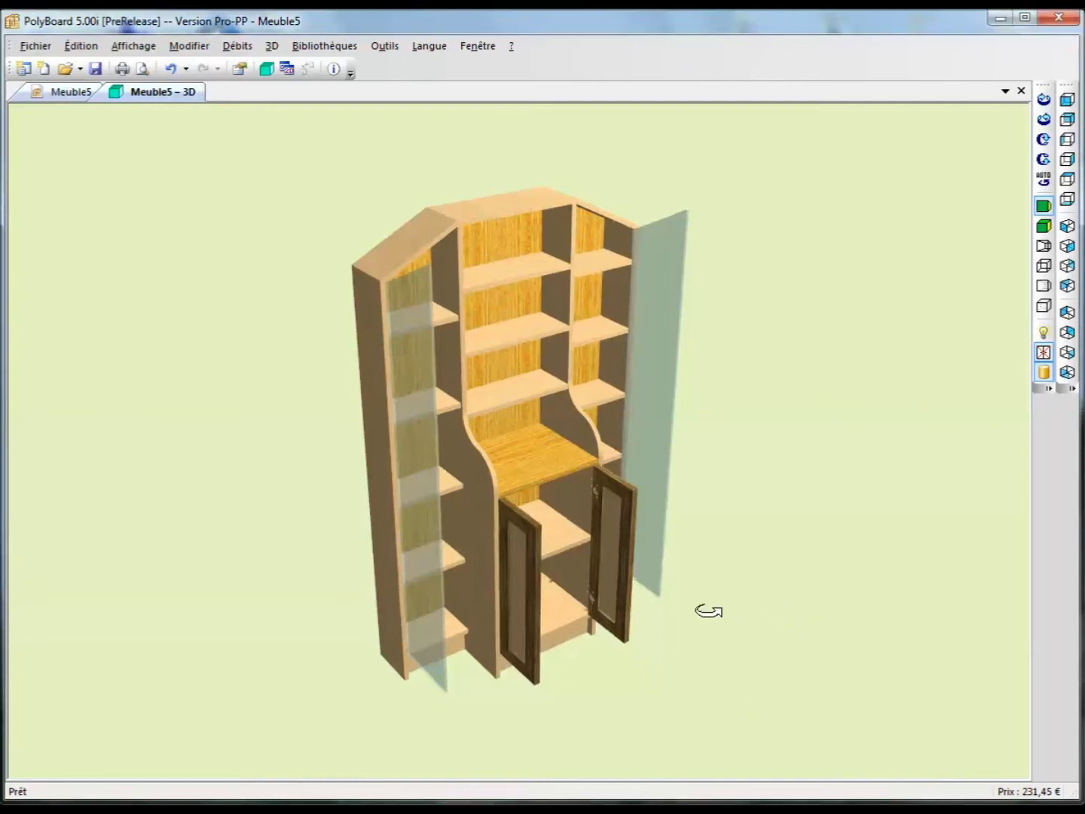
Examine the finished Meuble5 cabinet in 3D from several angles with its doors open.
{"action": "left_click_drag", "start_coordinate": [878, 455], "coordinate": [770, 483]}
{"action": "left_click_drag", "start_coordinate": [878, 464], "coordinate": [721, 496]}
{"action": "left_click_drag", "start_coordinate": [838, 480], "coordinate": [954, 649]}
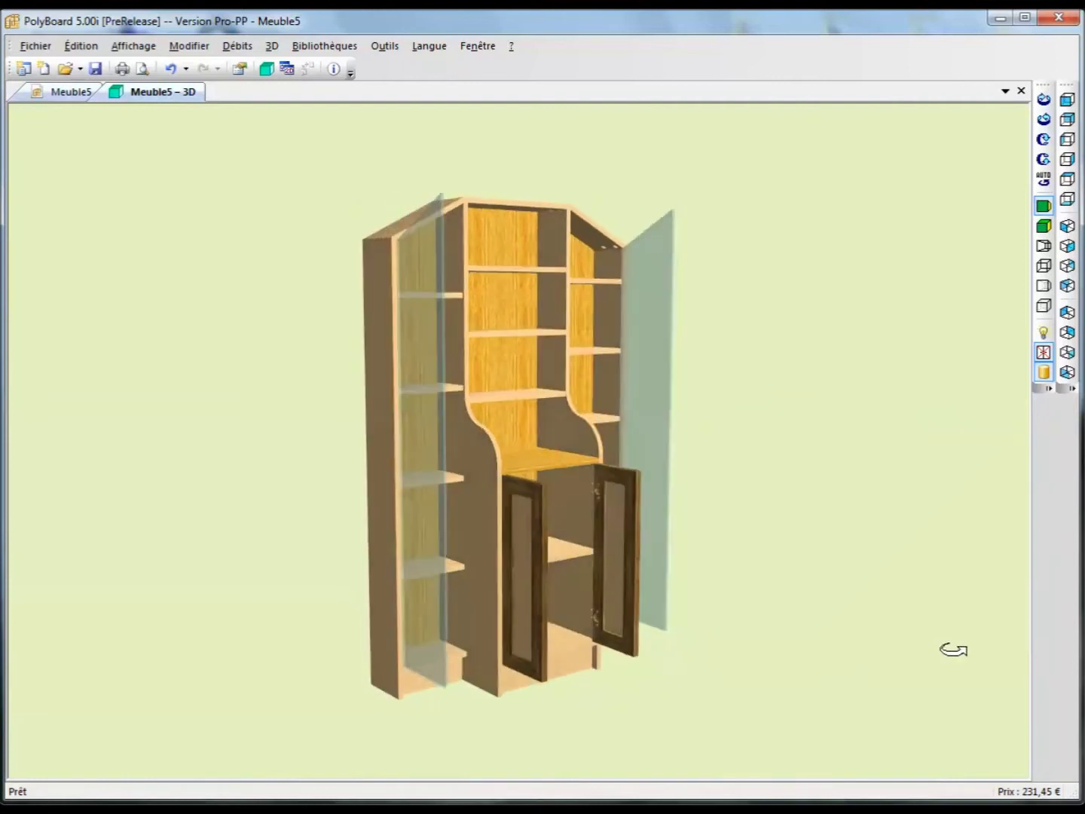
{"action": "left_click_drag", "start_coordinate": [793, 563], "coordinate": [729, 510]}
{"action": "left_click_drag", "start_coordinate": [822, 494], "coordinate": [744, 523]}
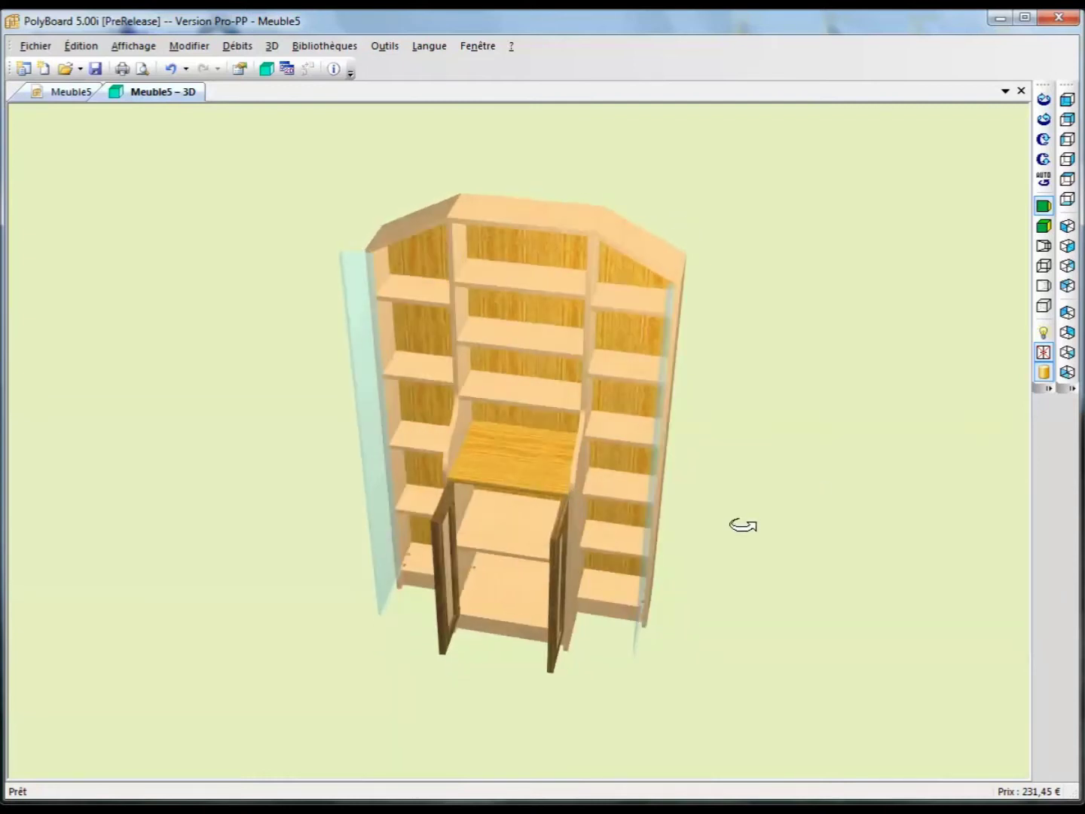
{"action": "left_click_drag", "start_coordinate": [817, 453], "coordinate": [840, 527]}
{"action": "left_click_drag", "start_coordinate": [681, 647], "coordinate": [822, 456]}
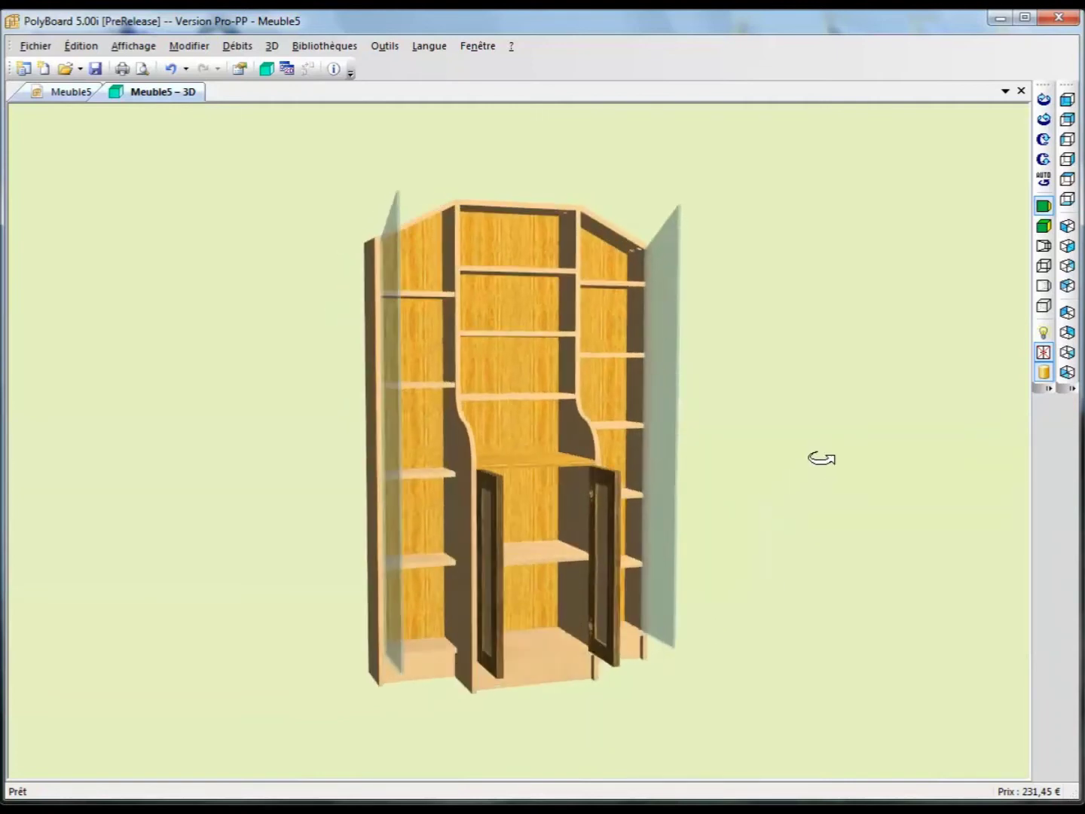
{"action": "mouse_move", "coordinate": [696, 671]}
{"action": "left_mouse_down"}
{"action": "mouse_move", "coordinate": [786, 660]}
{"action": "mouse_move", "coordinate": [778, 681]}
{"action": "left_mouse_up"}
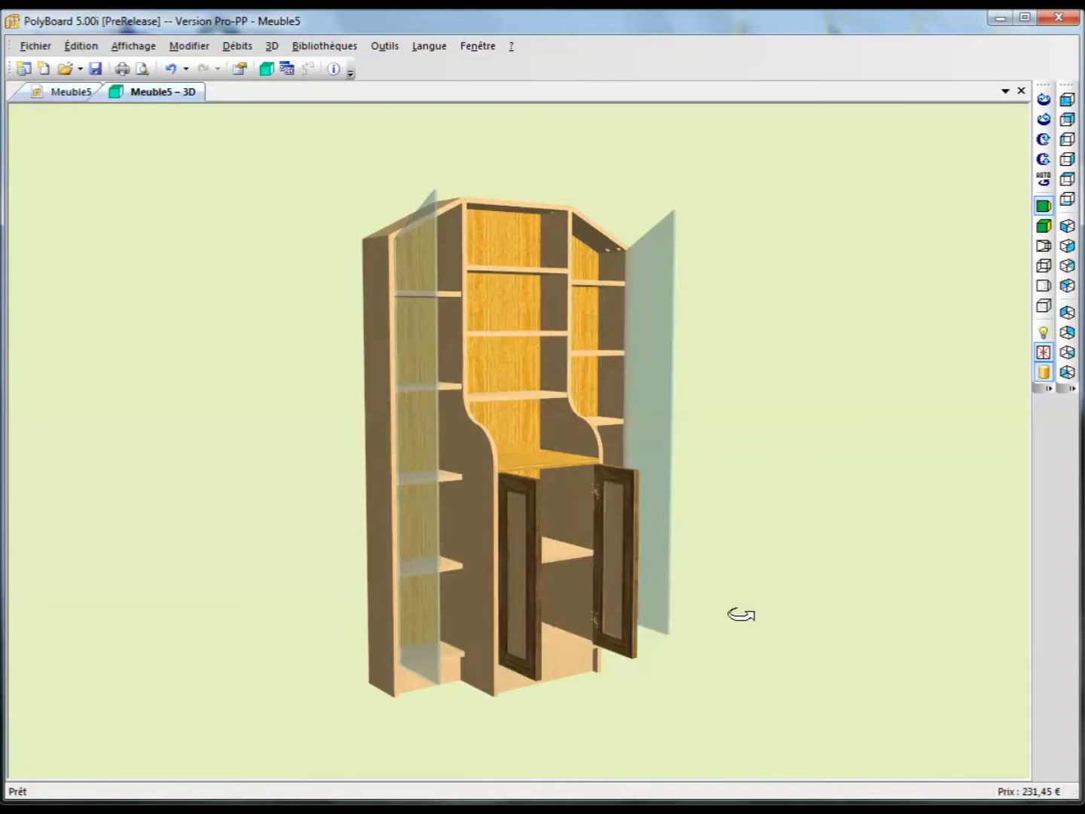
{"action": "left_click_drag", "start_coordinate": [803, 594], "coordinate": [780, 606]}
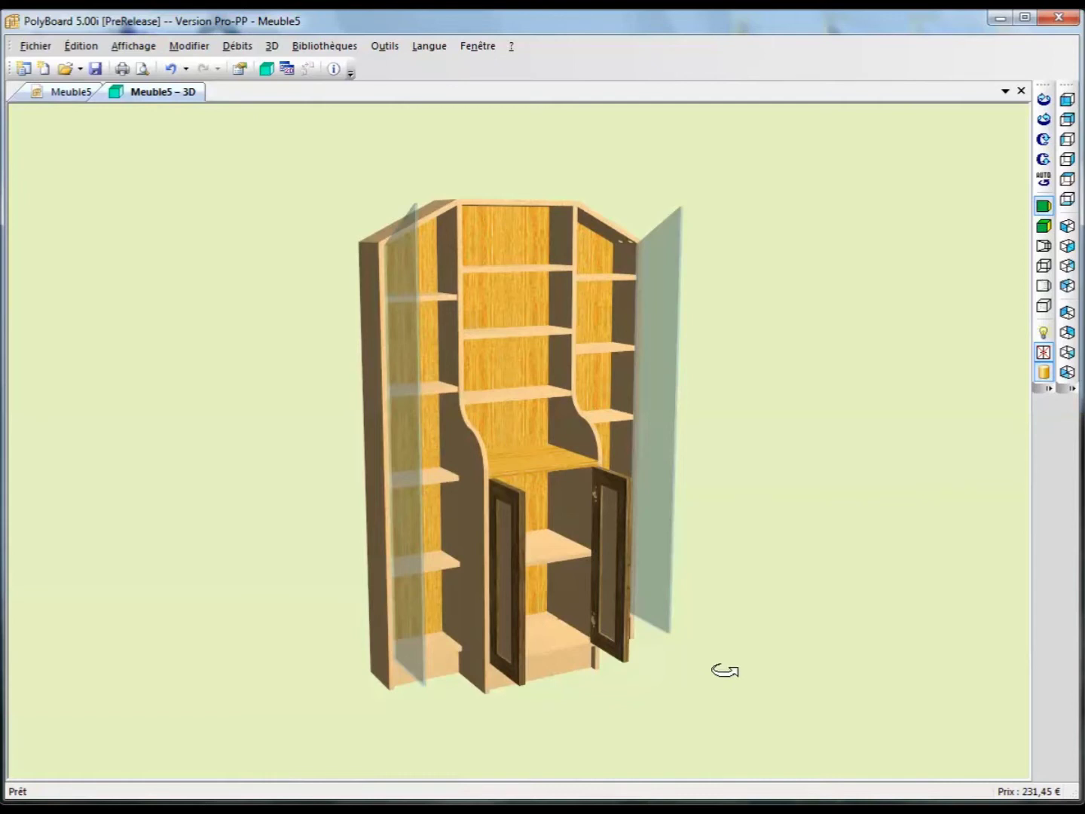
Show the 3D cabinet with its doors closed and inspect its front and side.
{"action": "left_click", "coordinate": [1044, 352]}
{"action": "left_click_drag", "start_coordinate": [913, 507], "coordinate": [756, 559]}
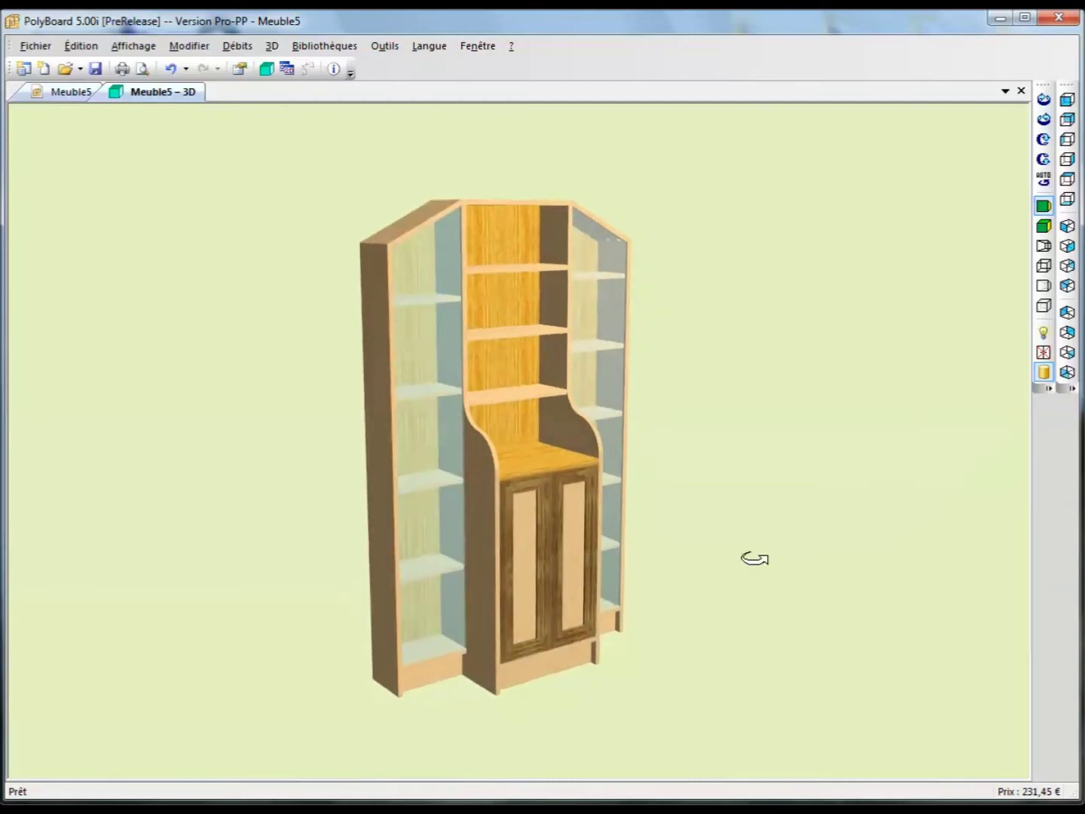
{"action": "left_click_drag", "start_coordinate": [755, 559], "coordinate": [772, 567]}
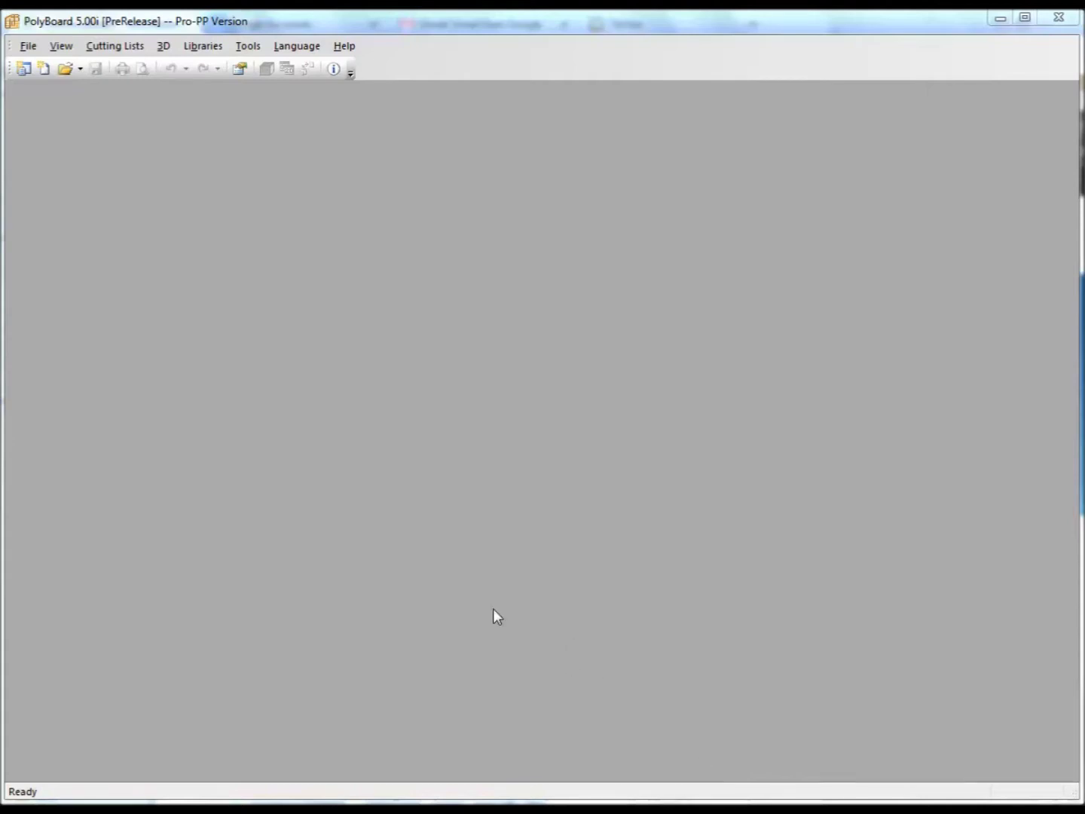
Start a new cabinet with the Free Shape model and clear the default outline in its shape editor.
{"action": "left_click", "coordinate": [47, 70]}
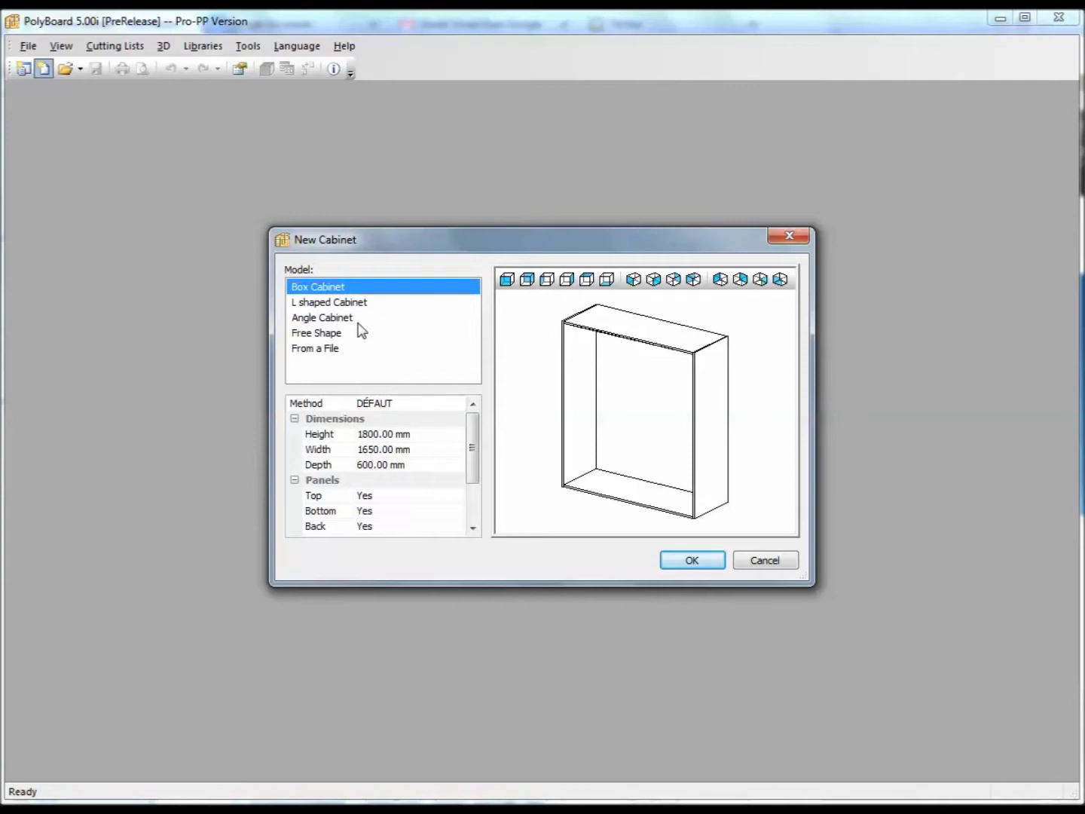
{"action": "left_click", "coordinate": [328, 336]}
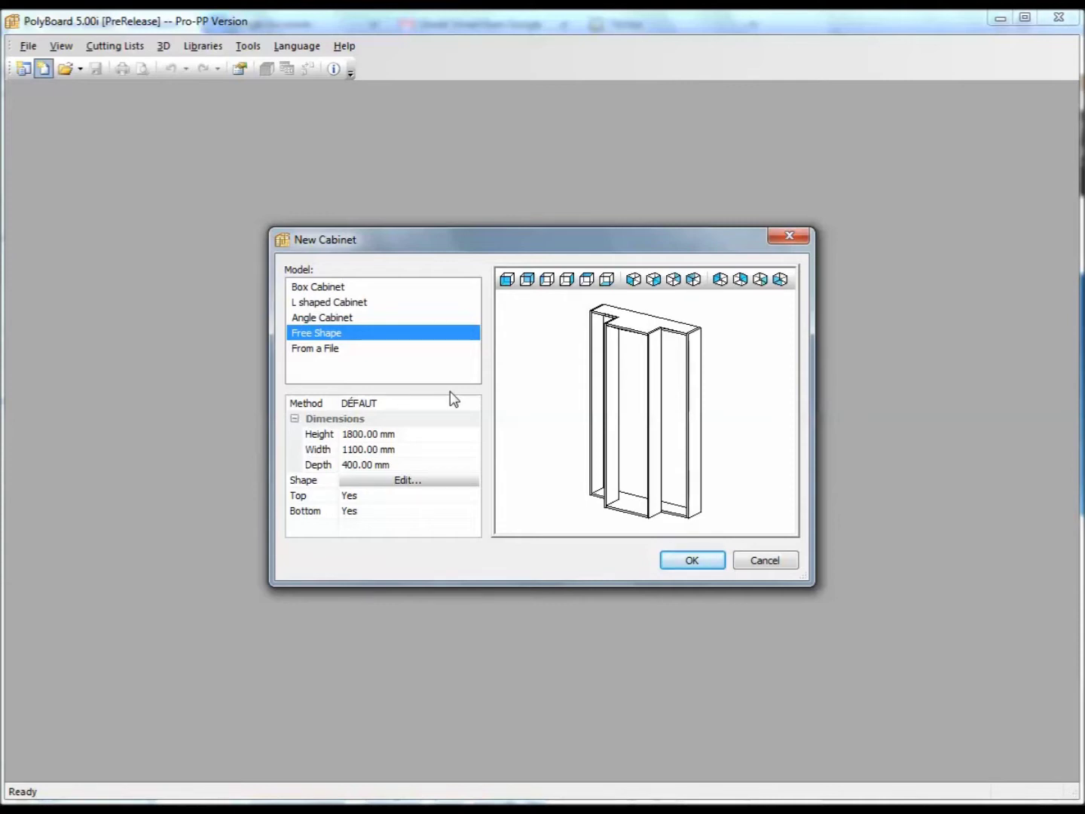
{"action": "left_click", "coordinate": [423, 488]}
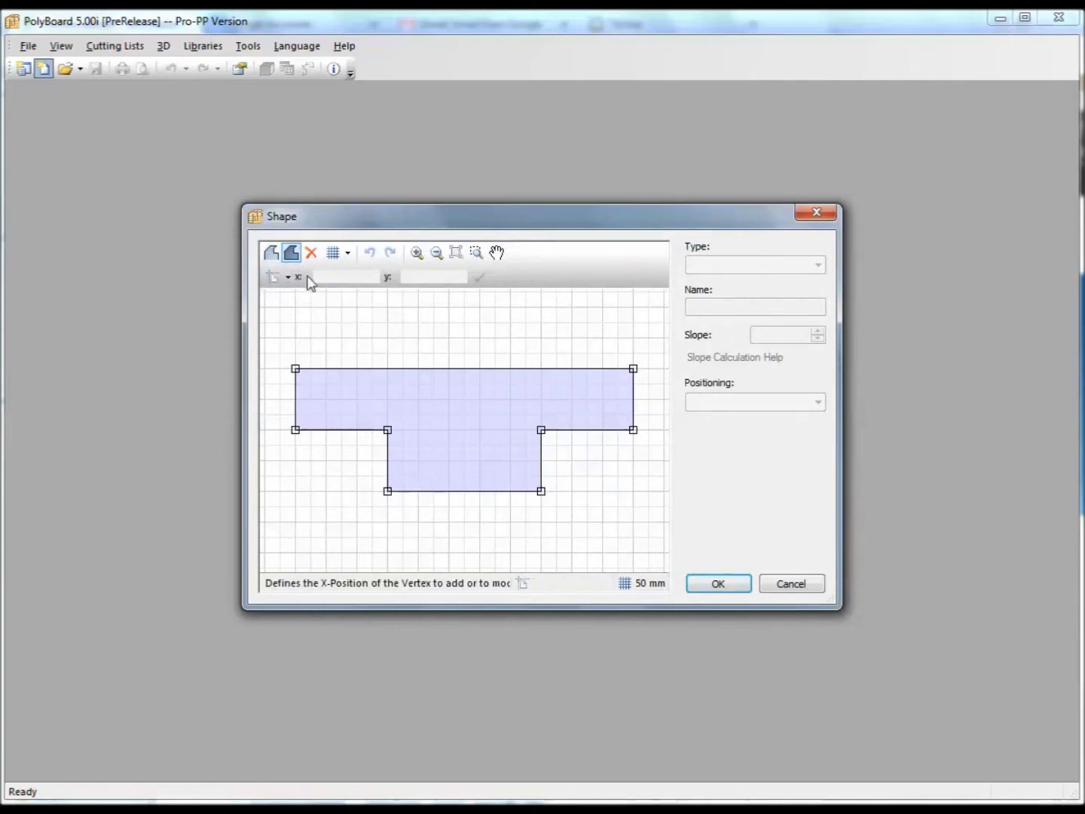
{"action": "left_click", "coordinate": [310, 252]}
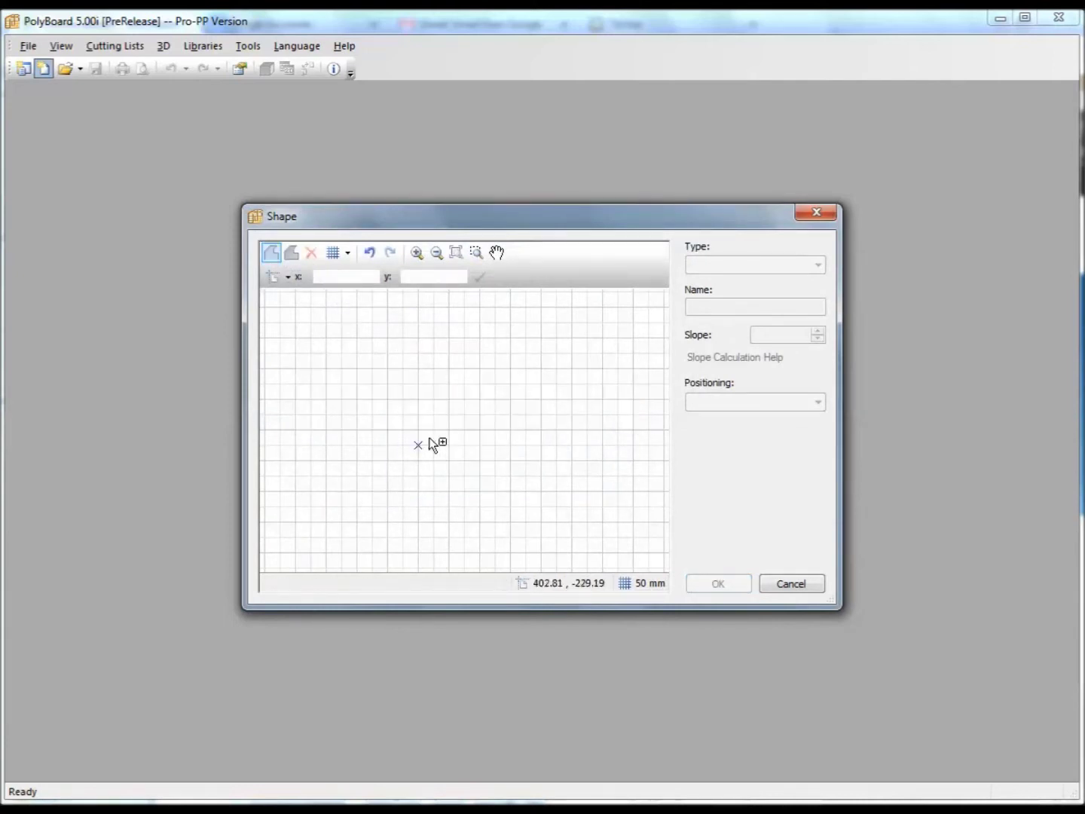
Place the first outline vertex at X 0, Y 0 and the second at X 1100, Y 0.
{"action": "left_click", "coordinate": [331, 276]}
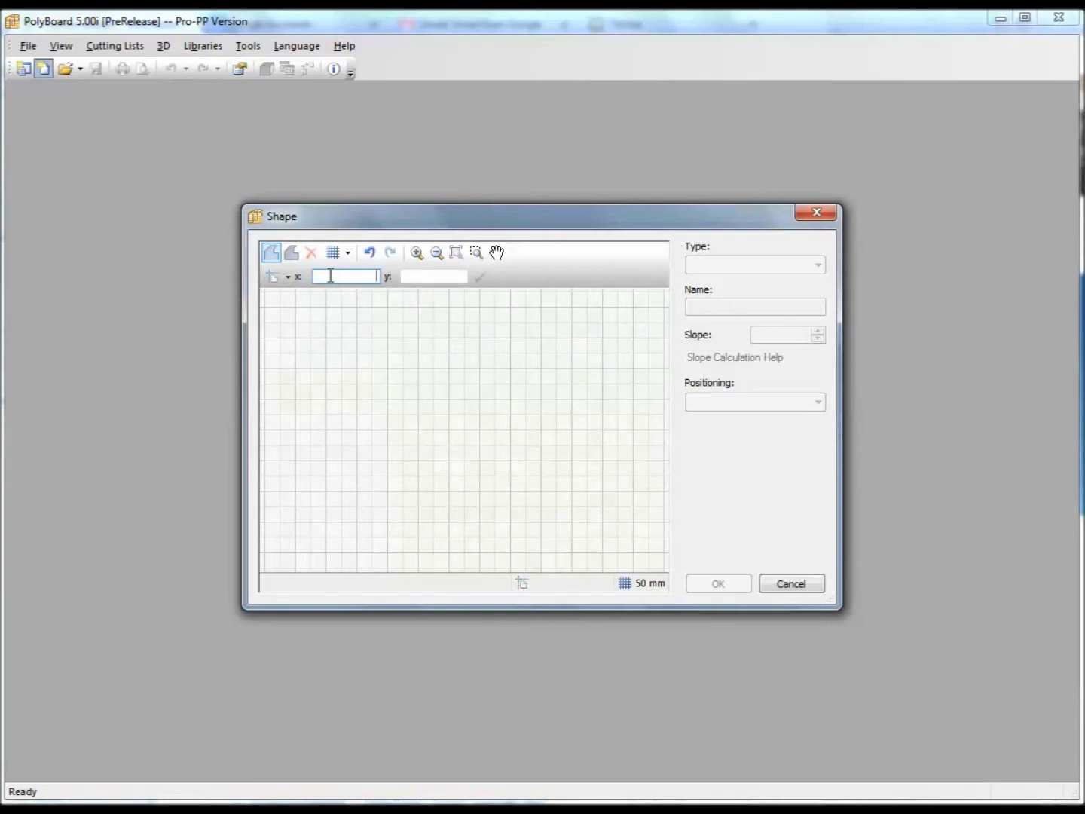
{"action": "left_click", "coordinate": [407, 277]}
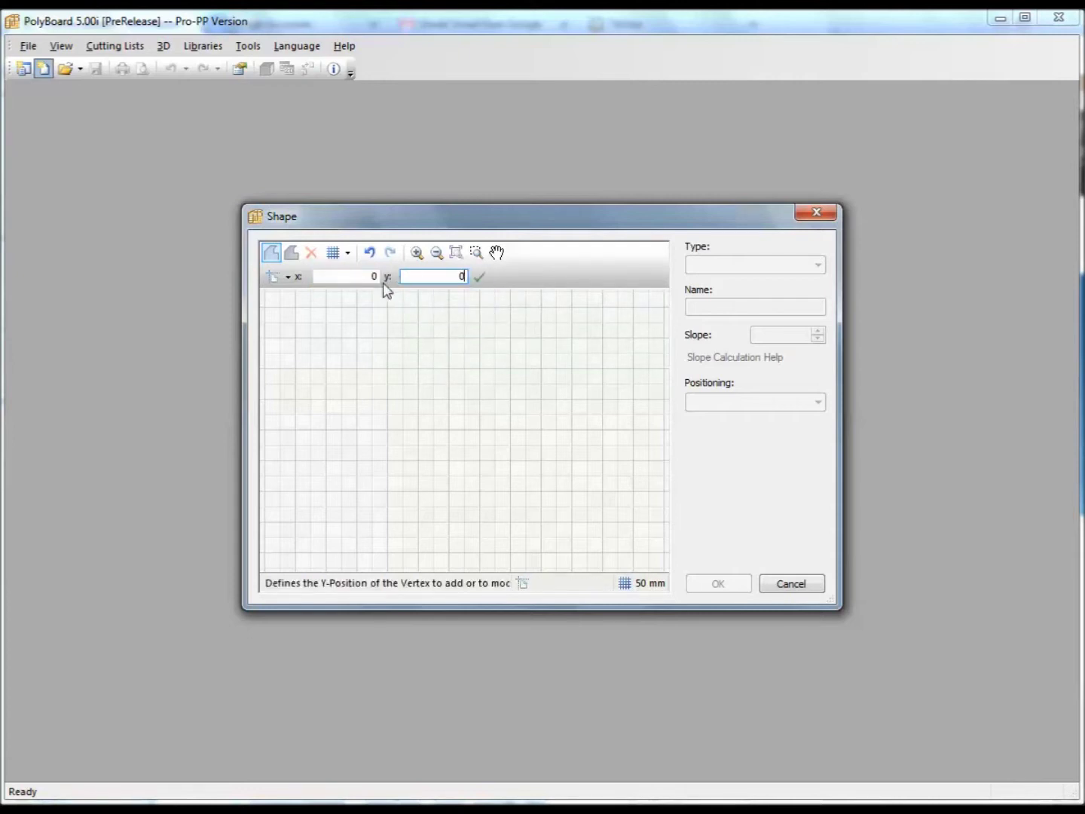
{"action": "left_click", "coordinate": [480, 277]}
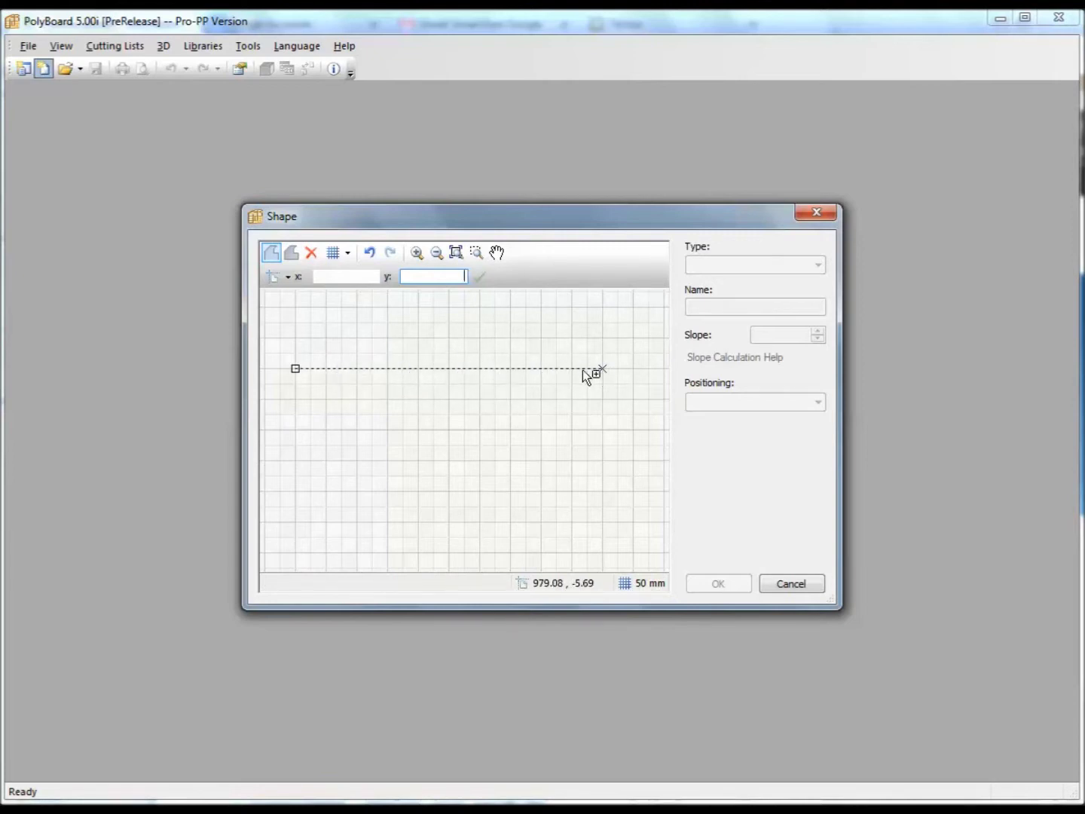
{"action": "left_click", "coordinate": [547, 371]}
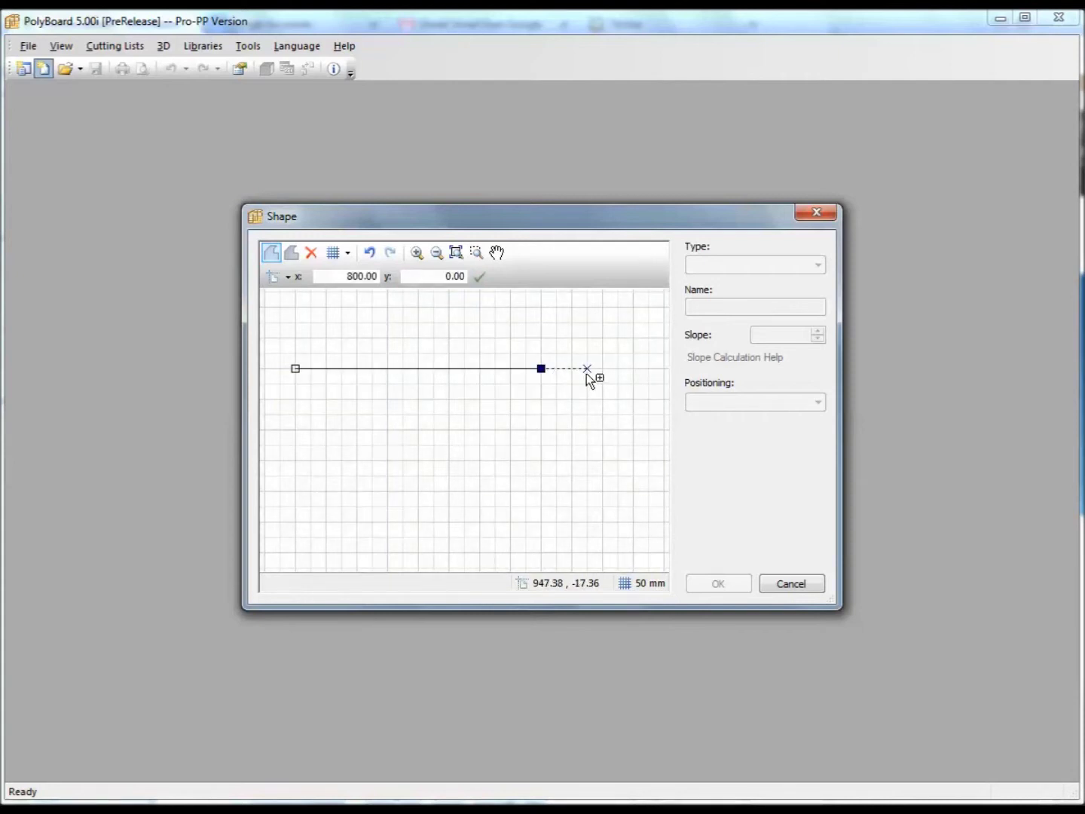
{"action": "left_click", "coordinate": [370, 277]}
{"action": "double_click", "coordinate": [369, 276]}
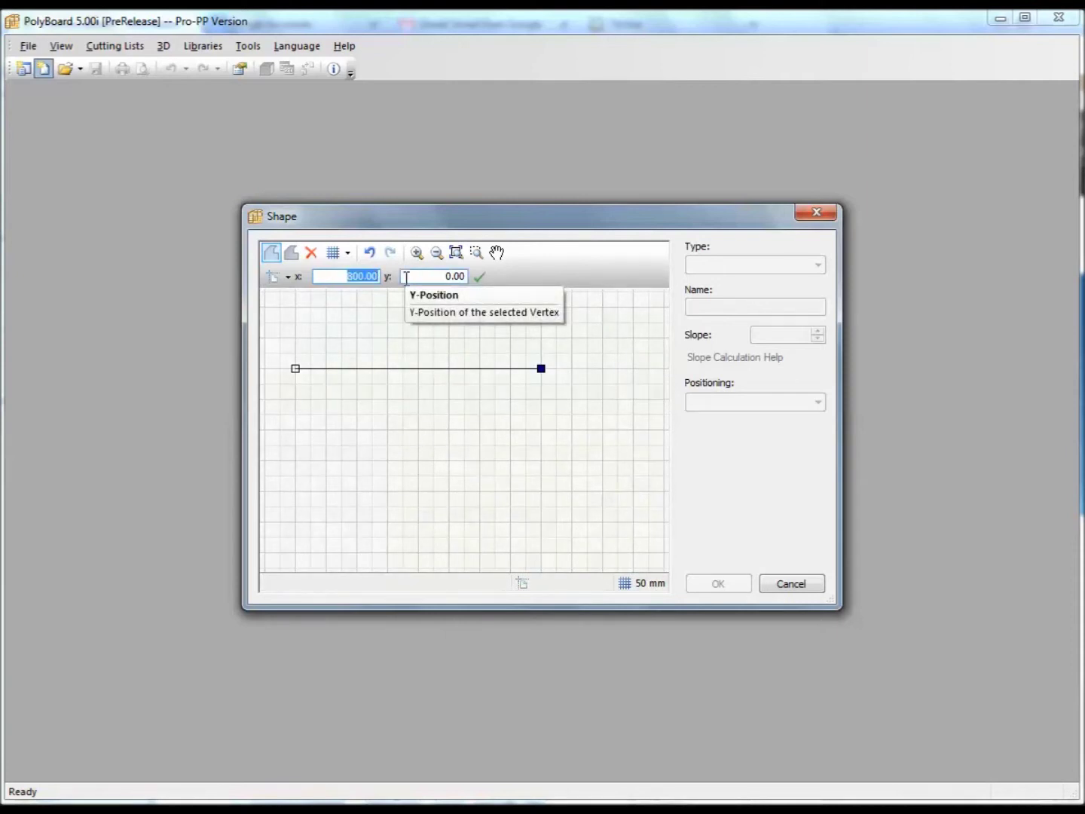
{"action": "type", "text": "110"}
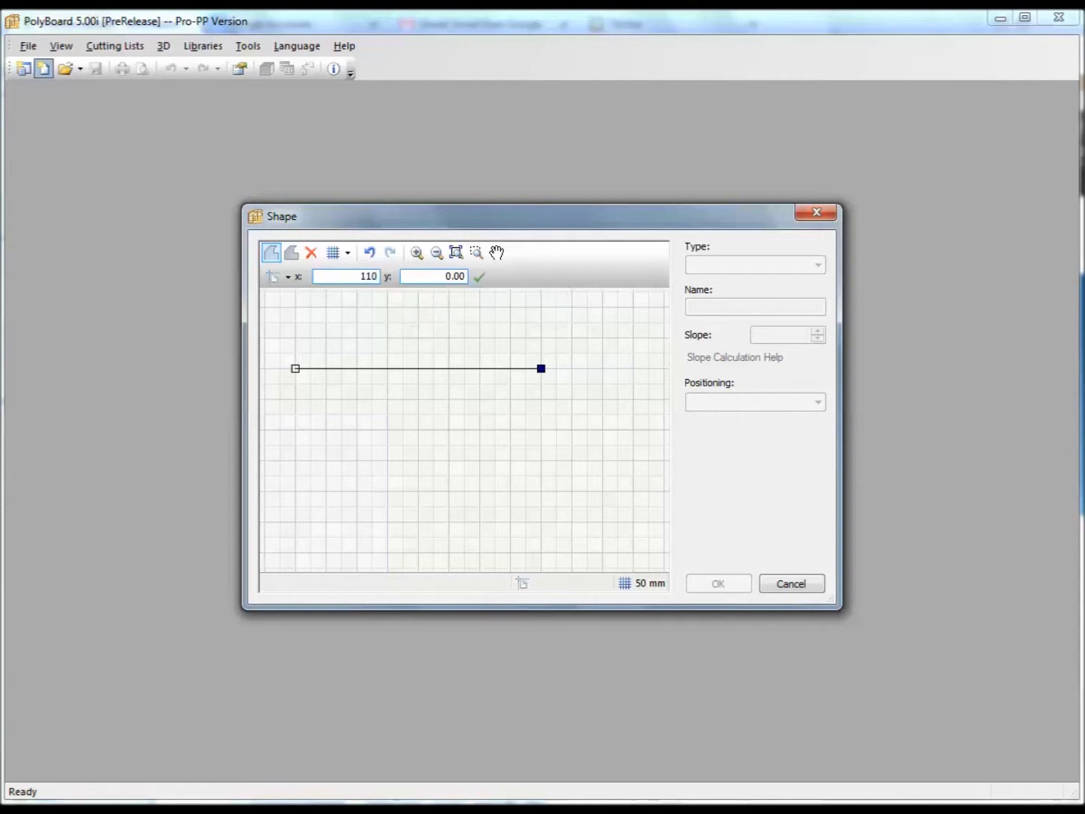
{"action": "type", "text": "0"}
{"action": "left_click", "coordinate": [480, 276]}
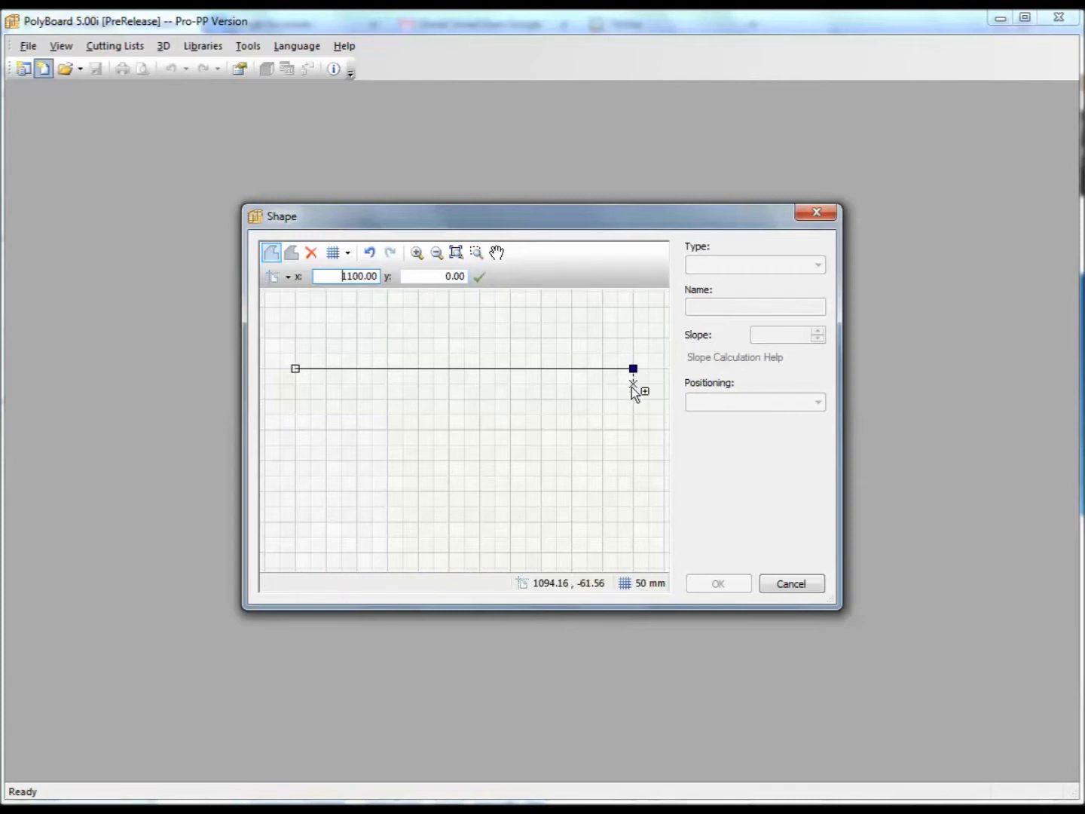
Add the remaining outline vertices at (1100, -200), (800, -200), (800, -400), (300, -400), (300, -200) and (0, -200).
{"action": "left_click", "coordinate": [633, 430]}
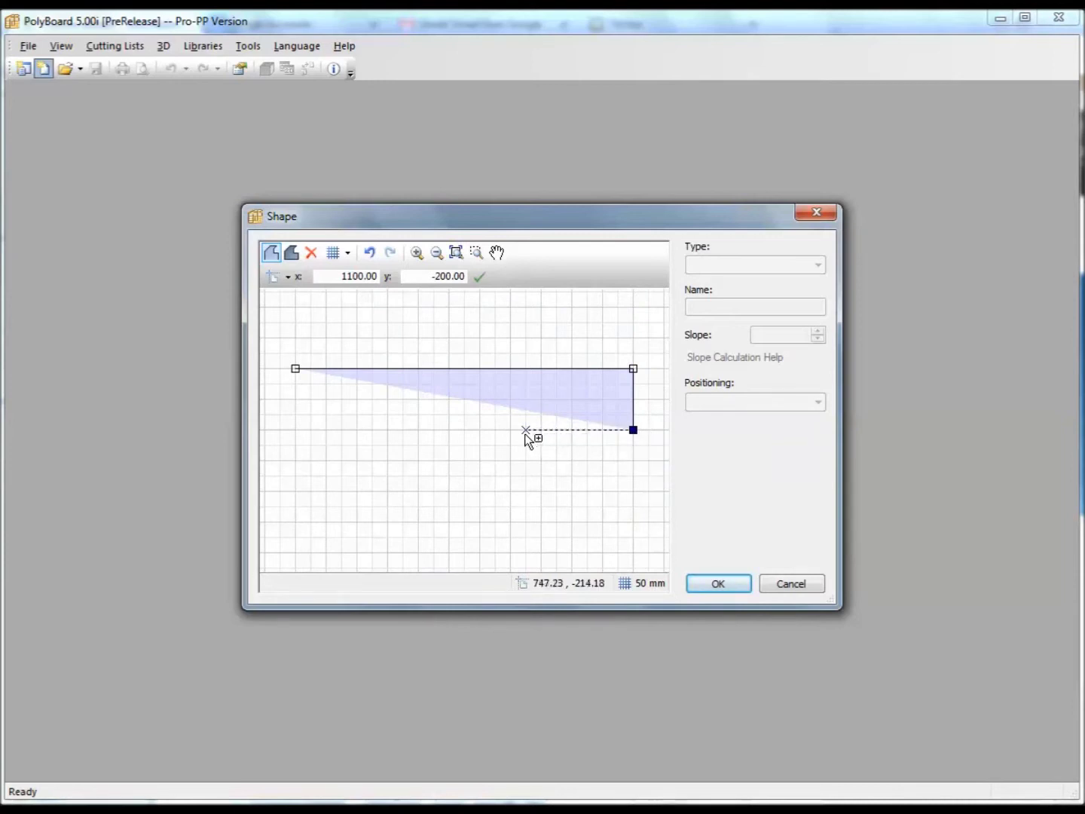
{"action": "left_click", "coordinate": [548, 437]}
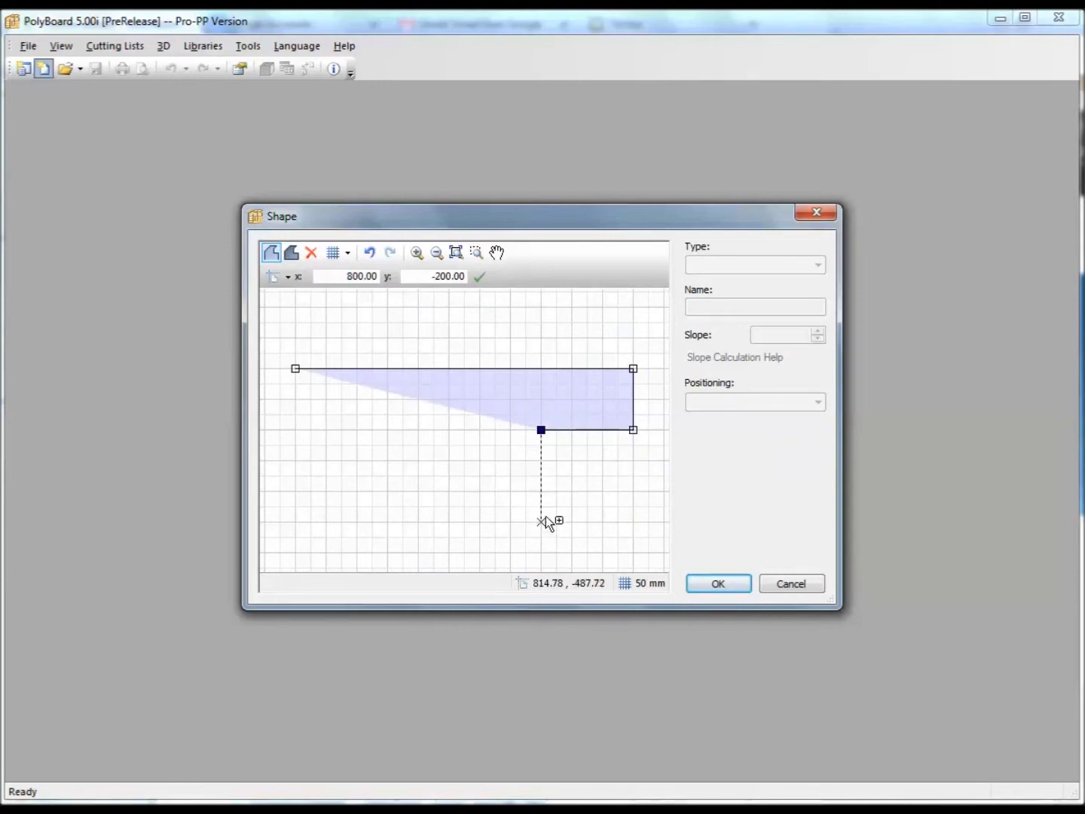
{"action": "left_click", "coordinate": [547, 492]}
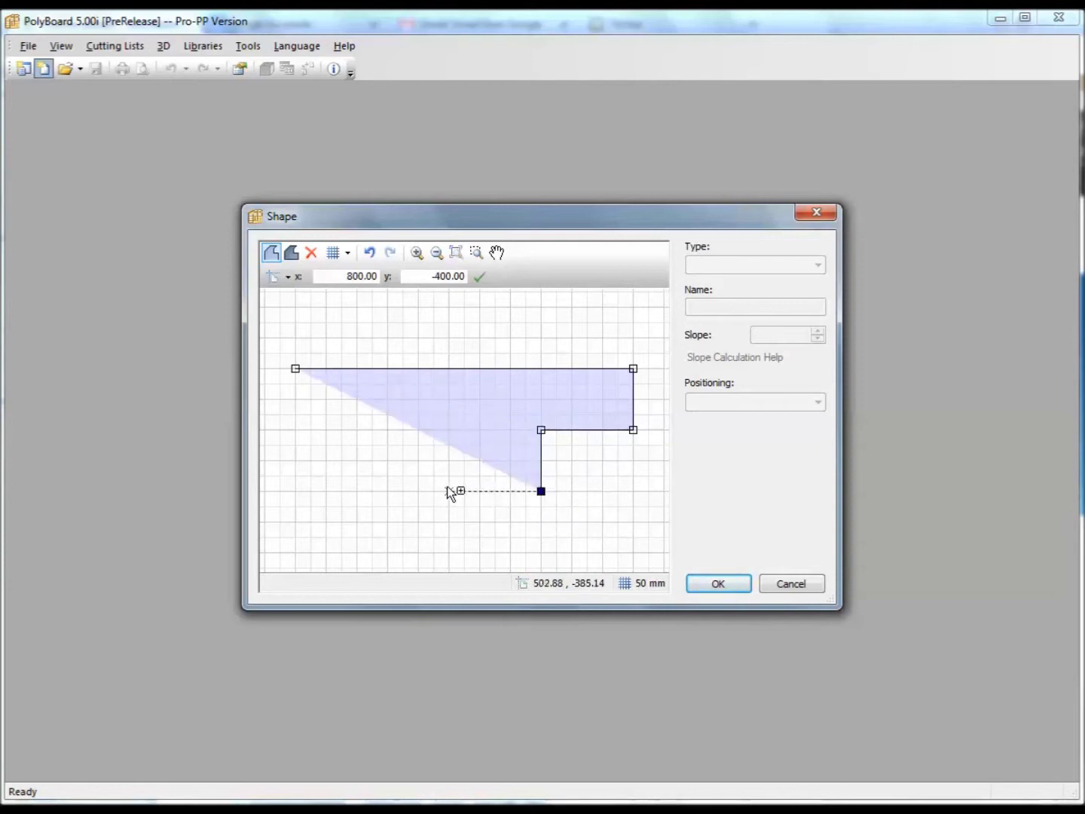
{"action": "left_click", "coordinate": [389, 492]}
{"action": "left_click", "coordinate": [392, 431]}
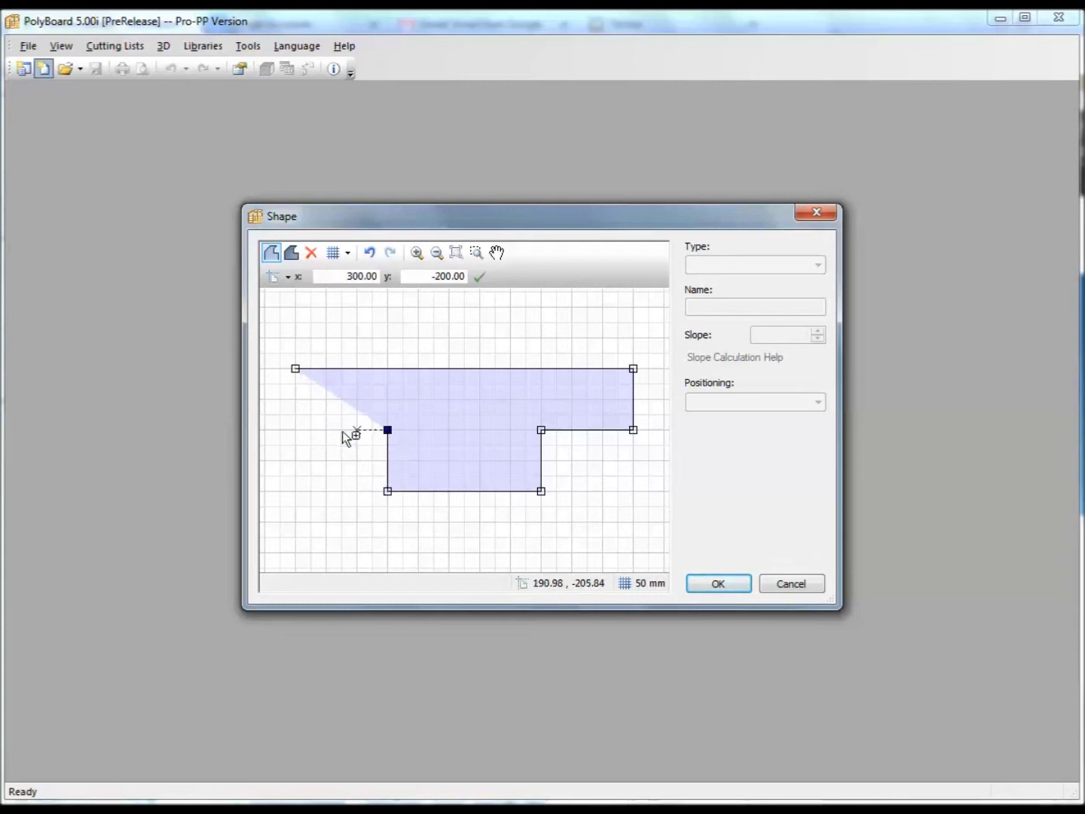
{"action": "left_click", "coordinate": [297, 431]}
Assign the Side type to the outline's outer left edge and the Back type to the long rear edge.
{"action": "left_click", "coordinate": [291, 253]}
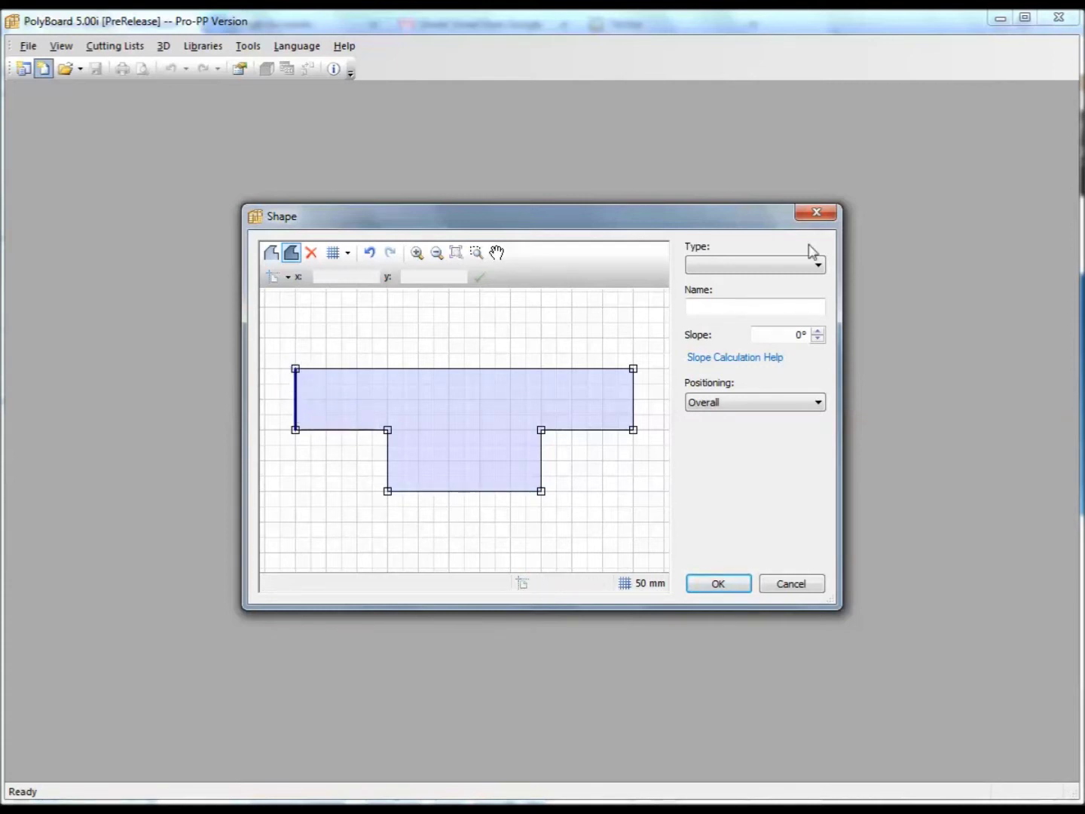
{"action": "left_click", "coordinate": [818, 266]}
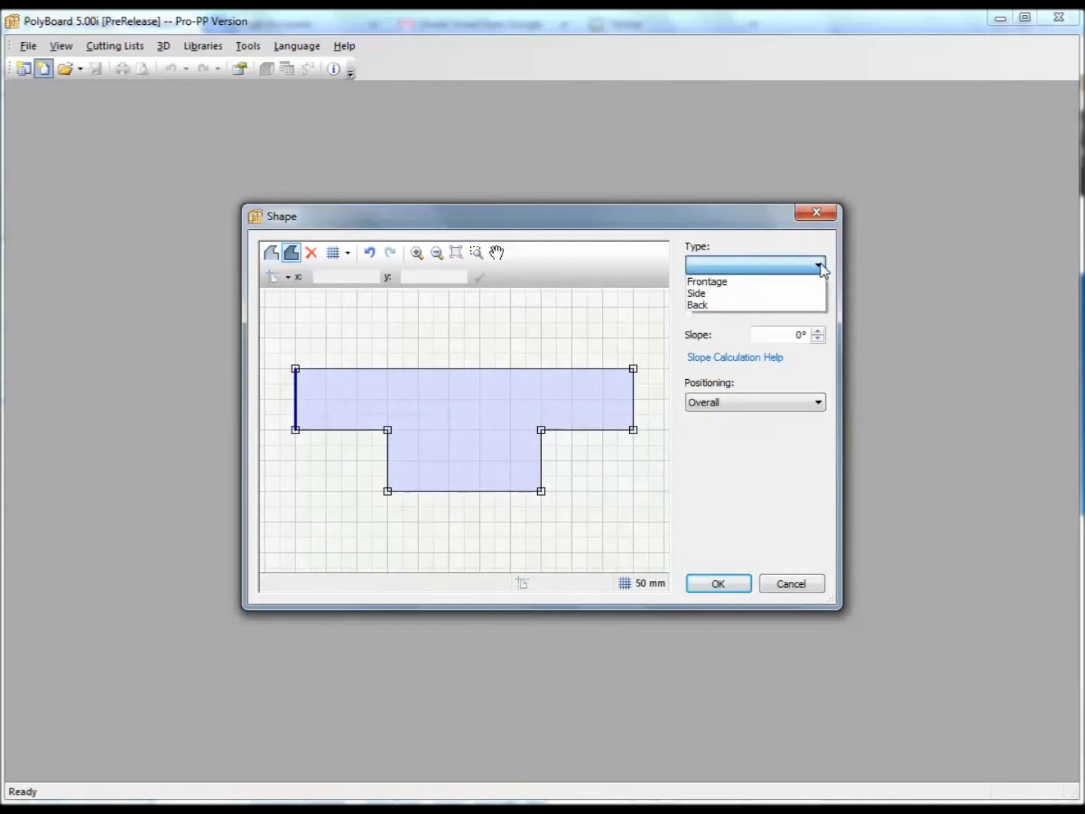
{"action": "left_click", "coordinate": [741, 296]}
{"action": "left_click", "coordinate": [479, 369]}
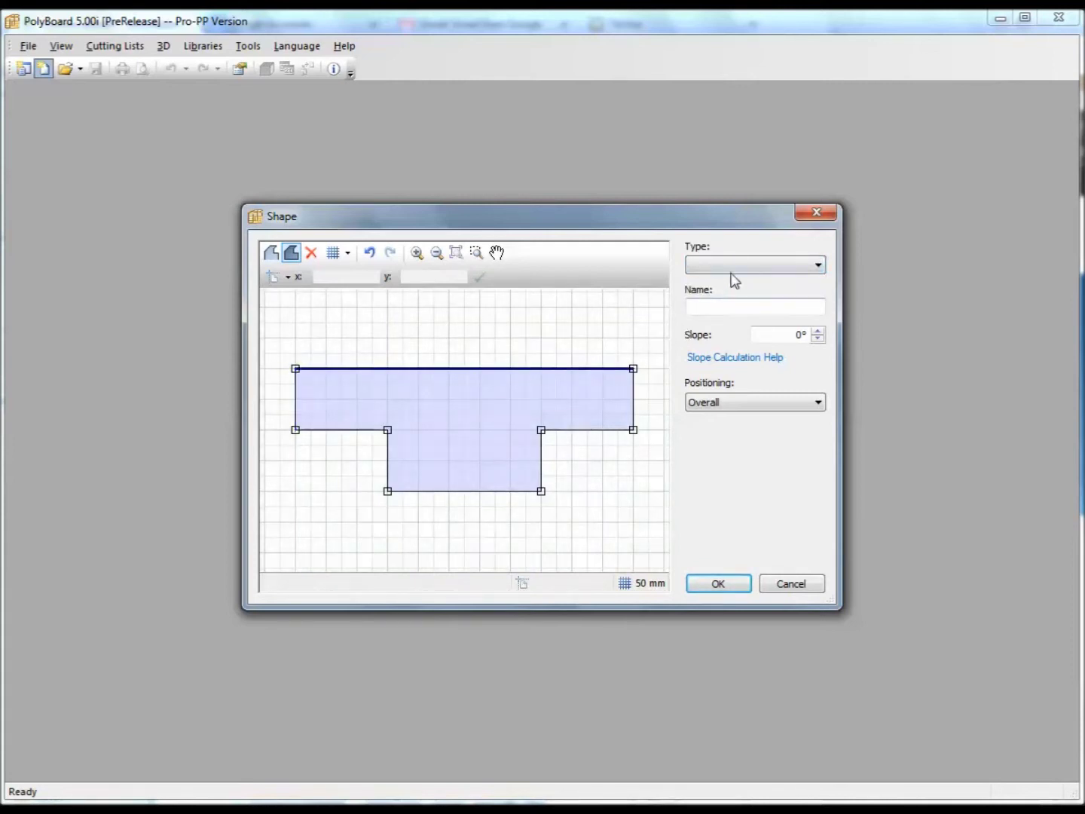
{"action": "left_click", "coordinate": [733, 273]}
{"action": "left_click", "coordinate": [725, 305]}
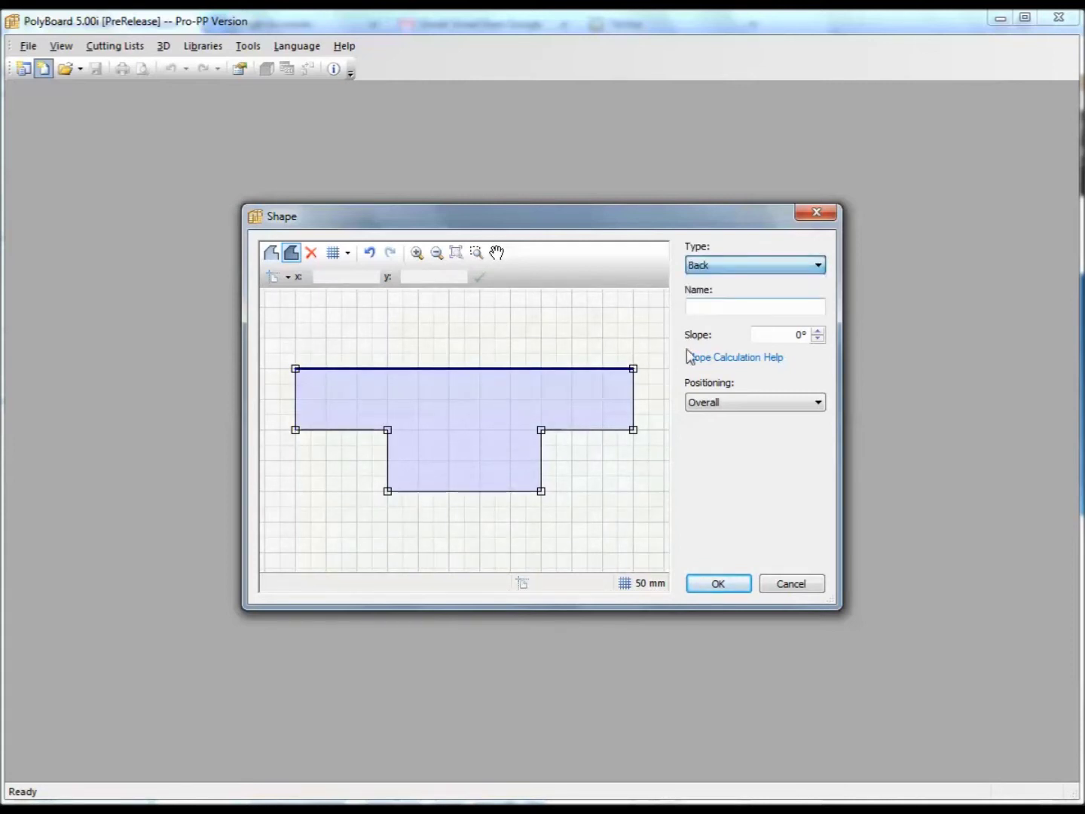
Assign the Side type to the outer right edge and the Frontage type to the recessed right front edge.
{"action": "left_click", "coordinate": [634, 398]}
{"action": "left_click", "coordinate": [723, 266]}
{"action": "left_click", "coordinate": [723, 295]}
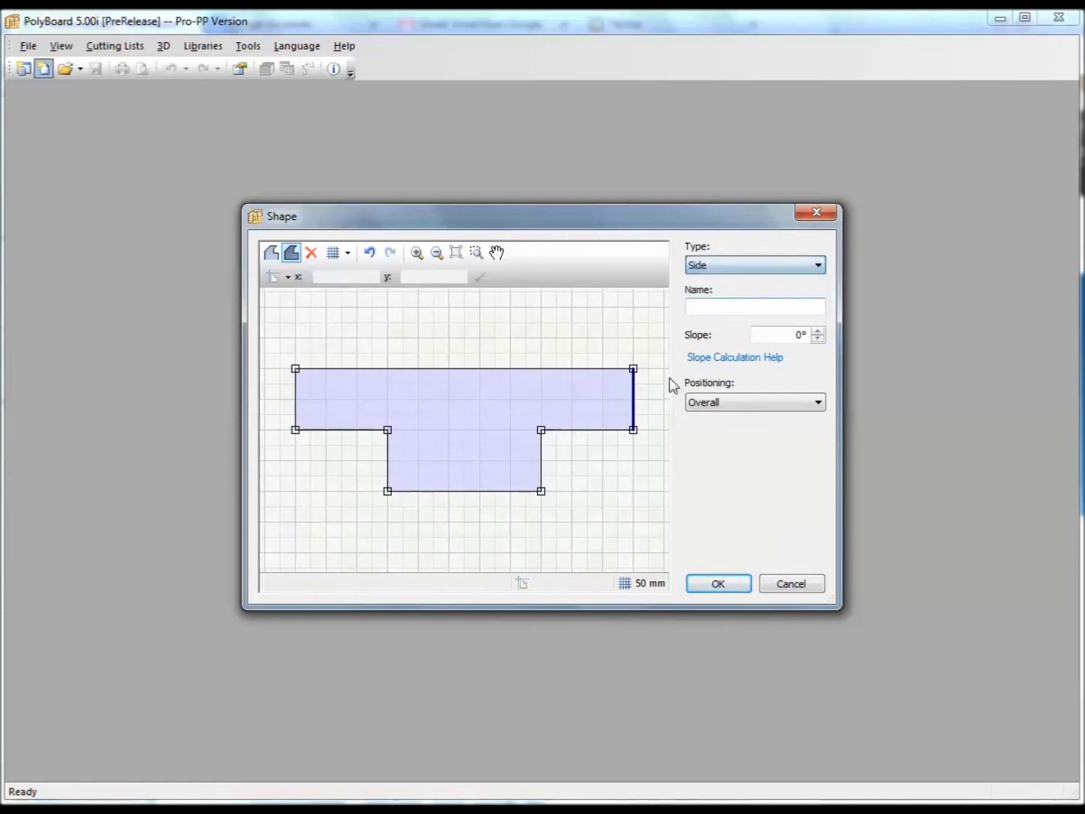
{"action": "left_click", "coordinate": [607, 430]}
{"action": "left_click", "coordinate": [715, 265]}
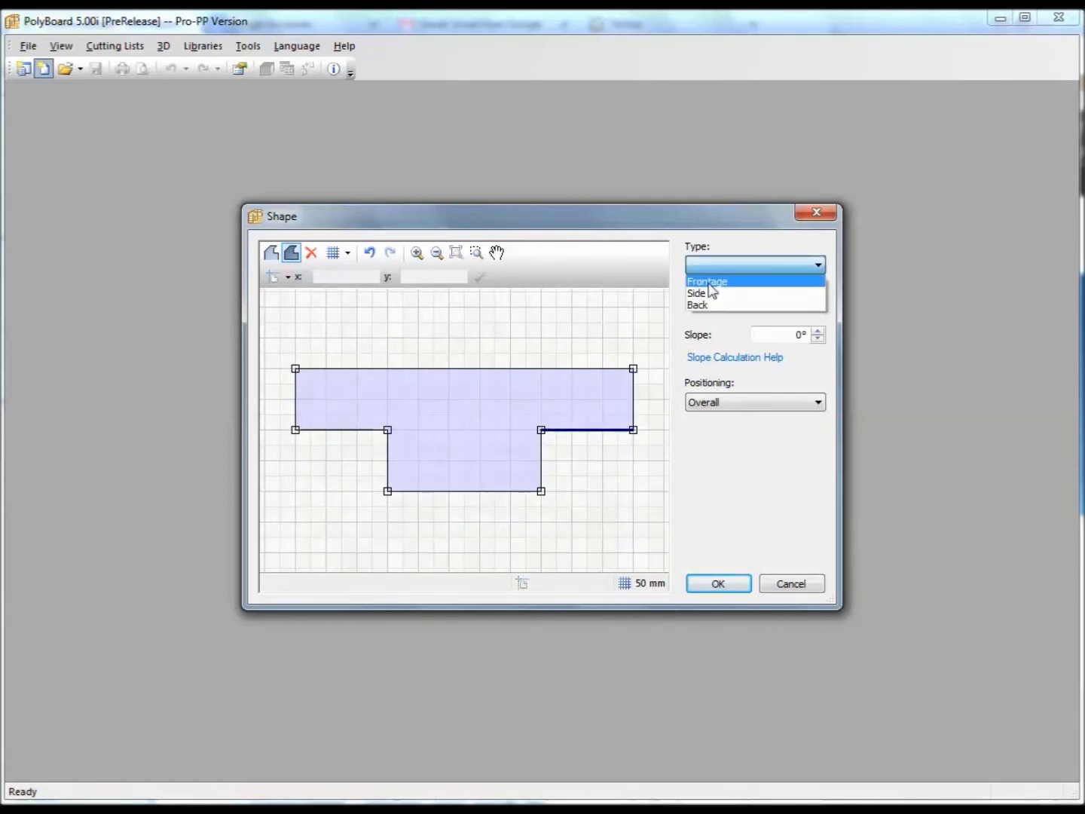
{"action": "left_click", "coordinate": [709, 282]}
Assign the Side type to both short edges of the central projection and the Frontage type to its front edge.
{"action": "left_click", "coordinate": [542, 461]}
{"action": "left_click", "coordinate": [716, 265]}
{"action": "left_click", "coordinate": [716, 296]}
{"action": "left_click", "coordinate": [514, 492]}
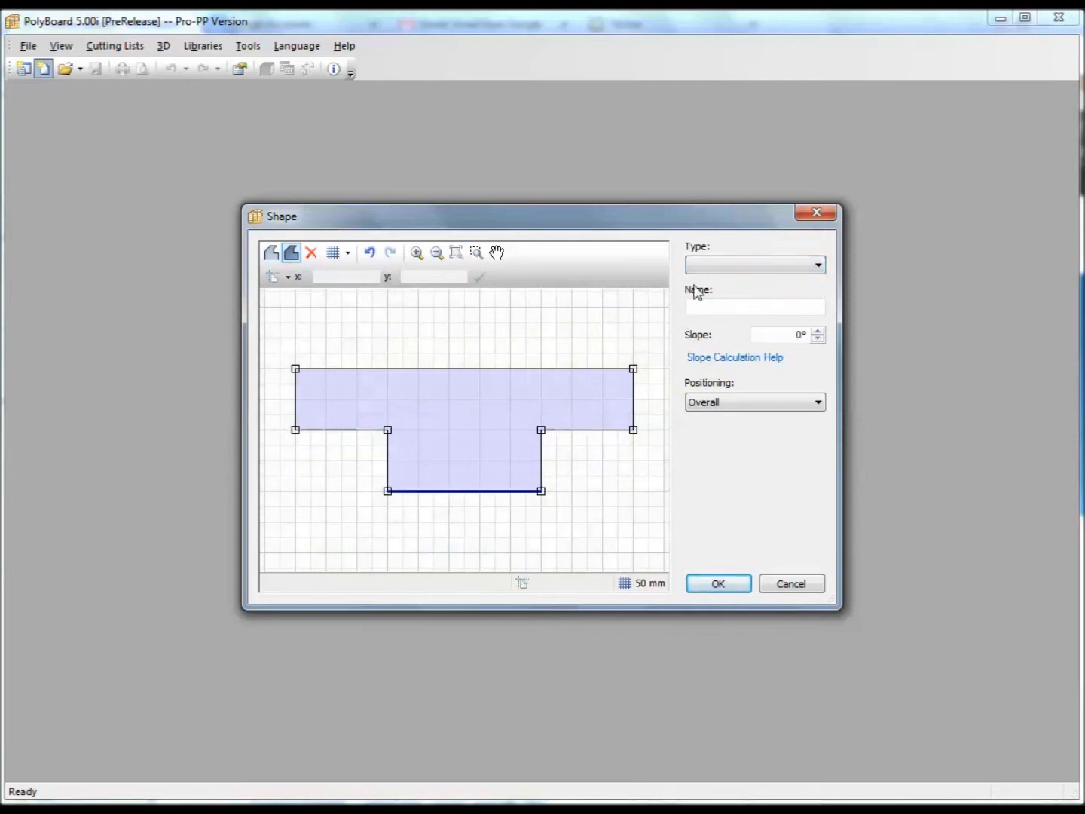
{"action": "left_click", "coordinate": [712, 265]}
{"action": "left_click", "coordinate": [709, 282]}
{"action": "left_click", "coordinate": [389, 457]}
{"action": "left_click", "coordinate": [721, 268]}
{"action": "left_click", "coordinate": [757, 294]}
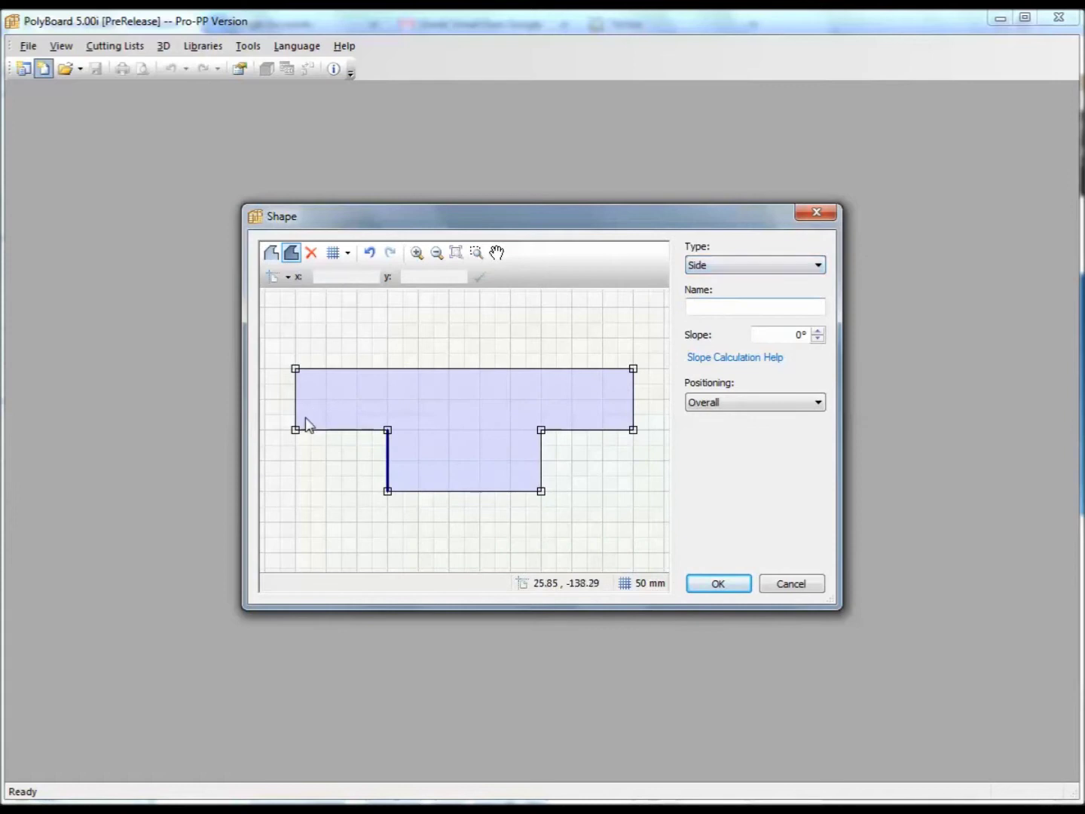
Assign the Frontage type to the recessed left front edge and create the cabinet from the finished shape.
{"action": "left_click", "coordinate": [733, 265]}
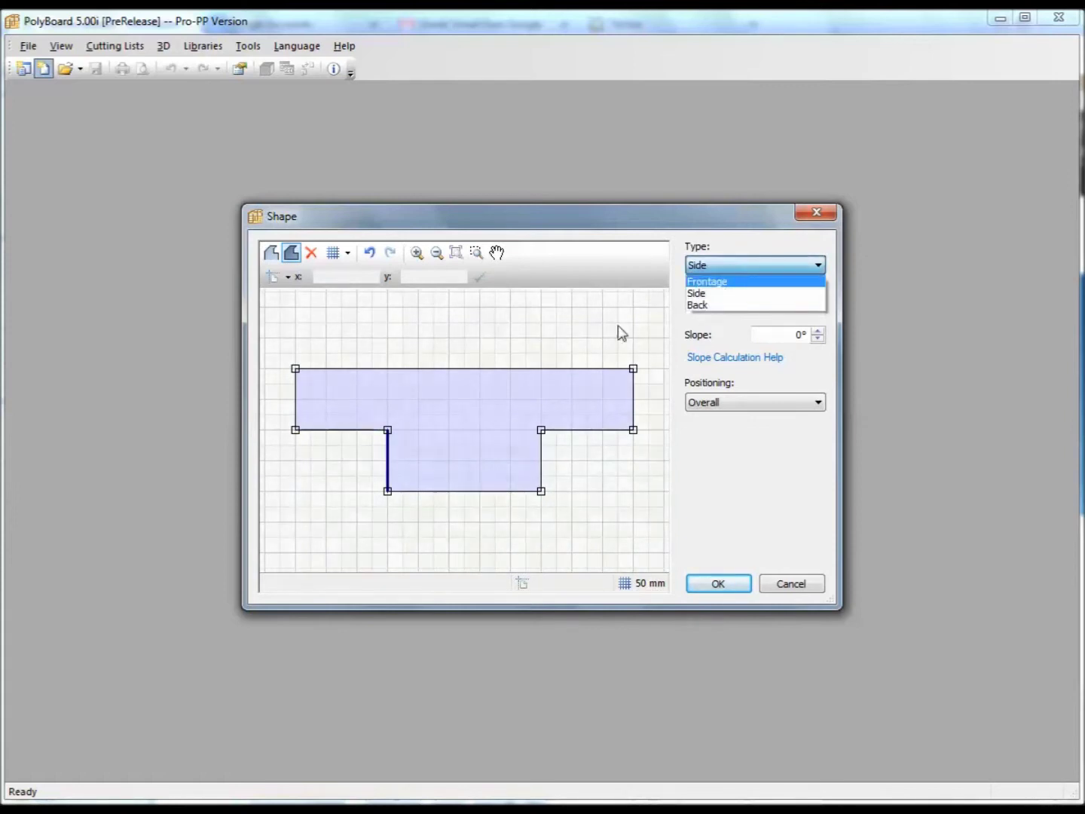
{"action": "left_click", "coordinate": [359, 441]}
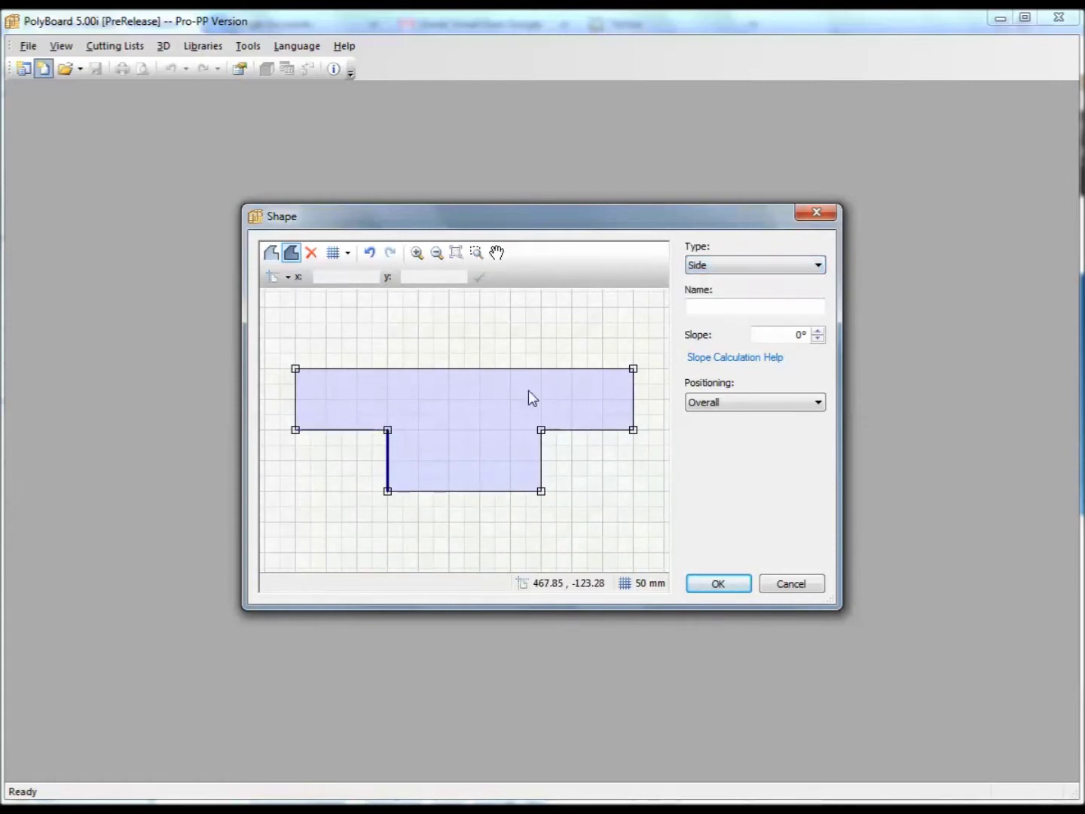
{"action": "left_click", "coordinate": [360, 432]}
{"action": "left_click", "coordinate": [739, 266]}
{"action": "left_click", "coordinate": [734, 281]}
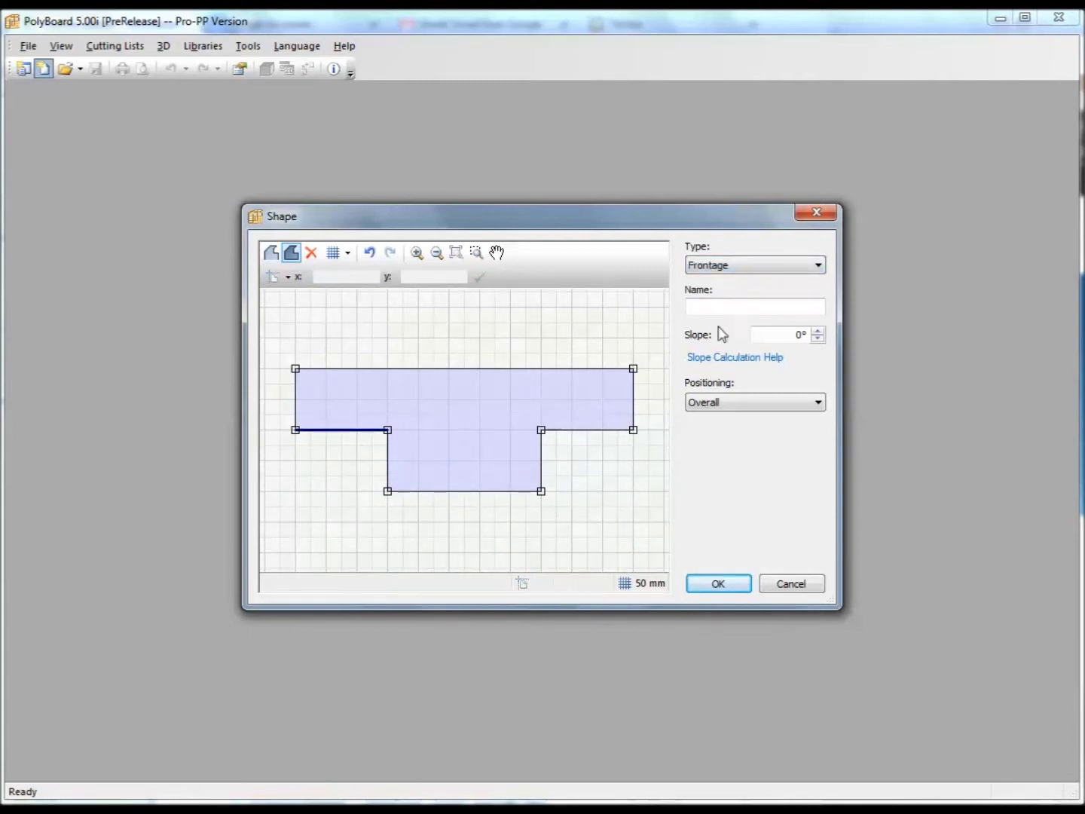
{"action": "left_click", "coordinate": [719, 585]}
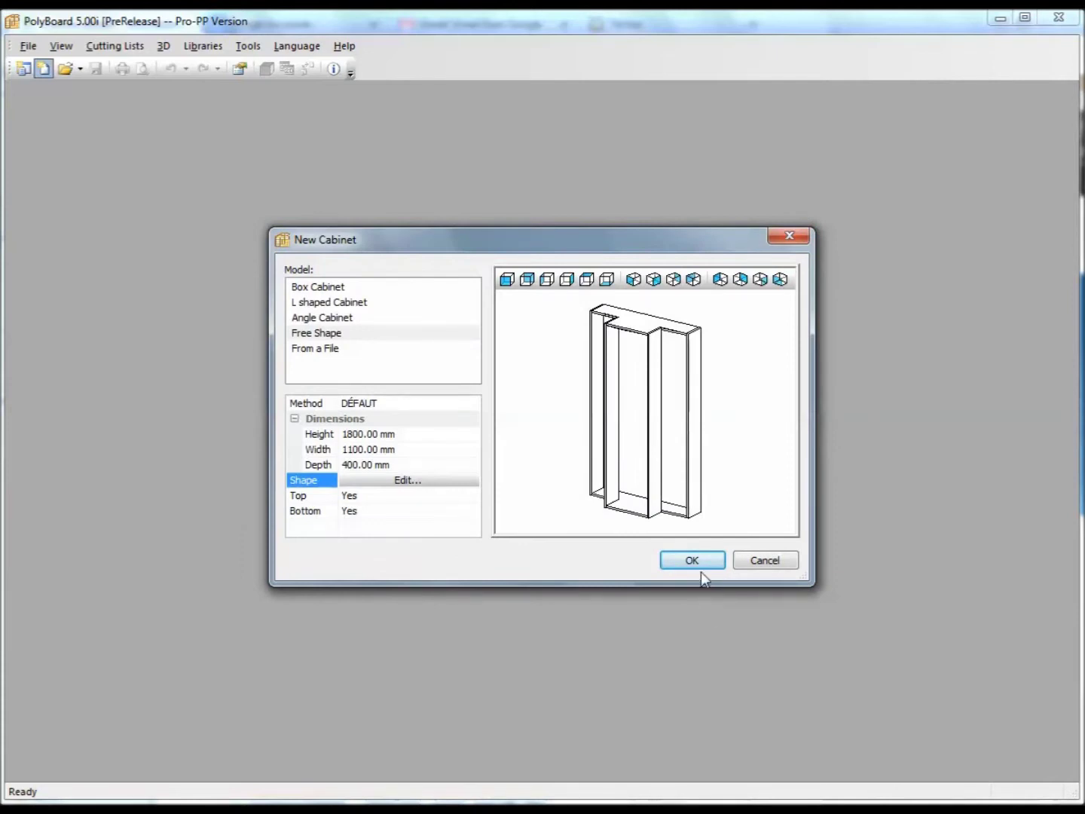
{"action": "left_click", "coordinate": [699, 564]}
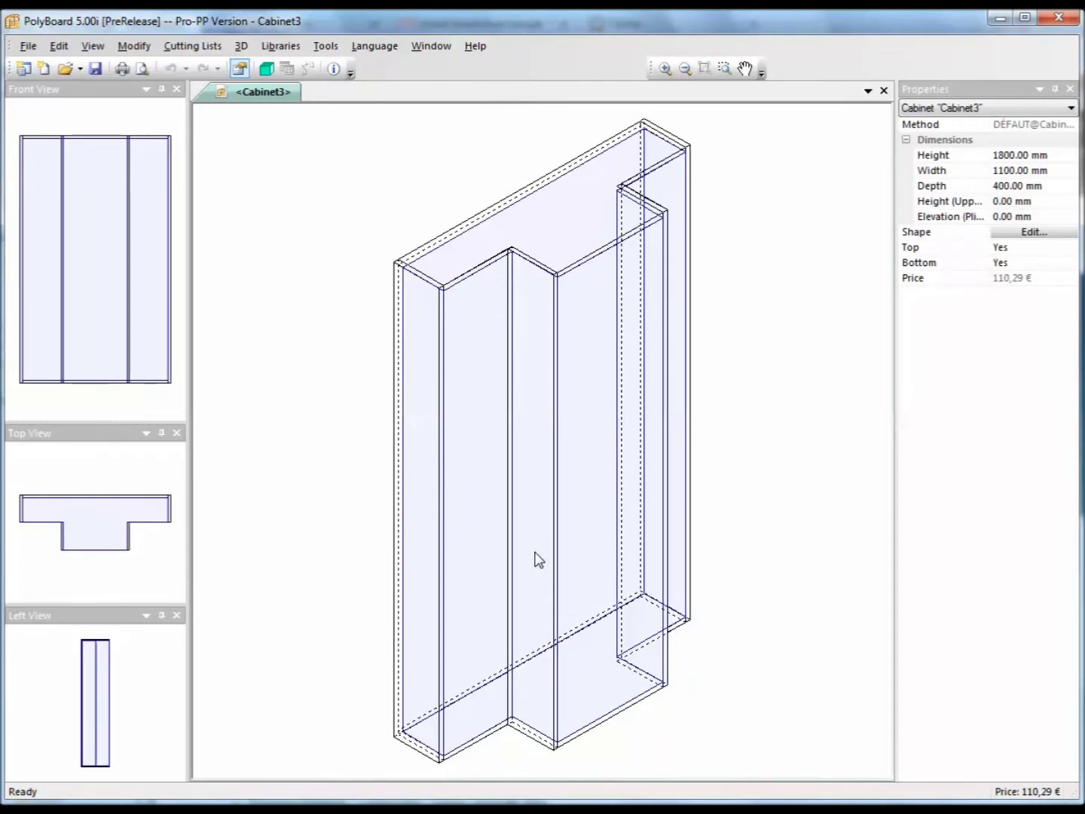
Inspect the new cabinet from several angles in the 3D view, then return to the wireframe drawing.
{"action": "left_click", "coordinate": [266, 68]}
{"action": "left_click_drag", "start_coordinate": [471, 453], "coordinate": [712, 579]}
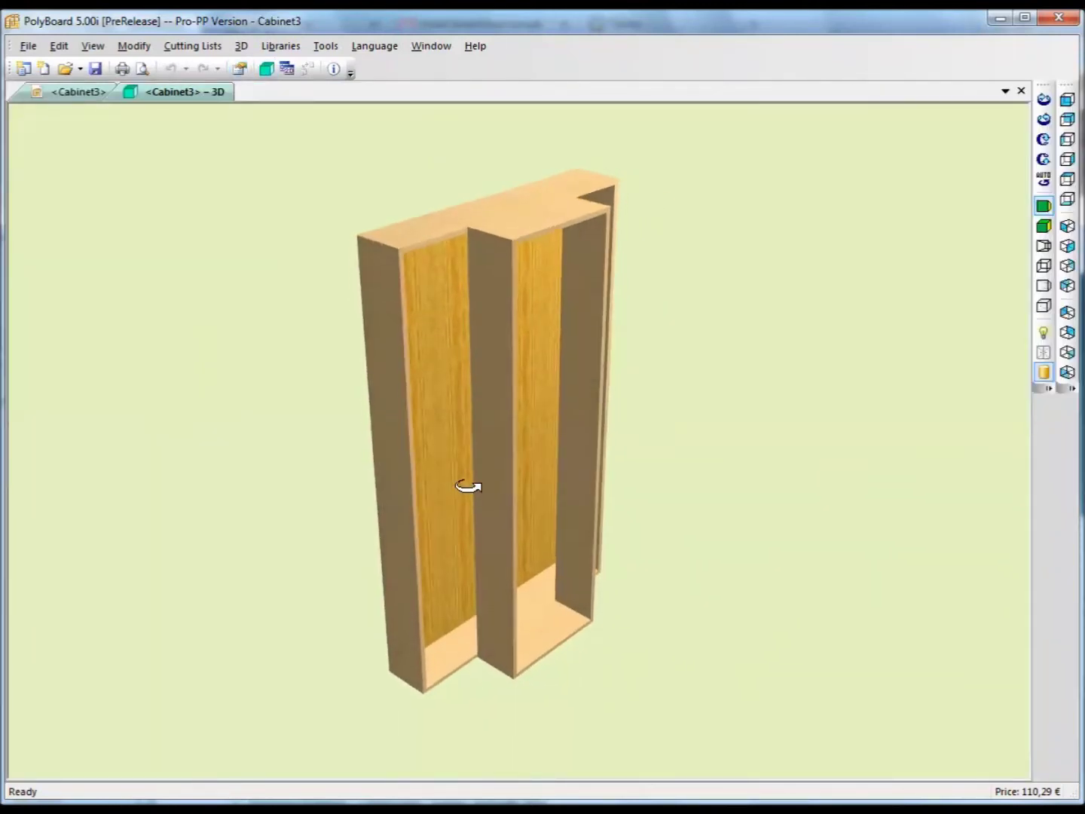
{"action": "left_click", "coordinate": [63, 93]}
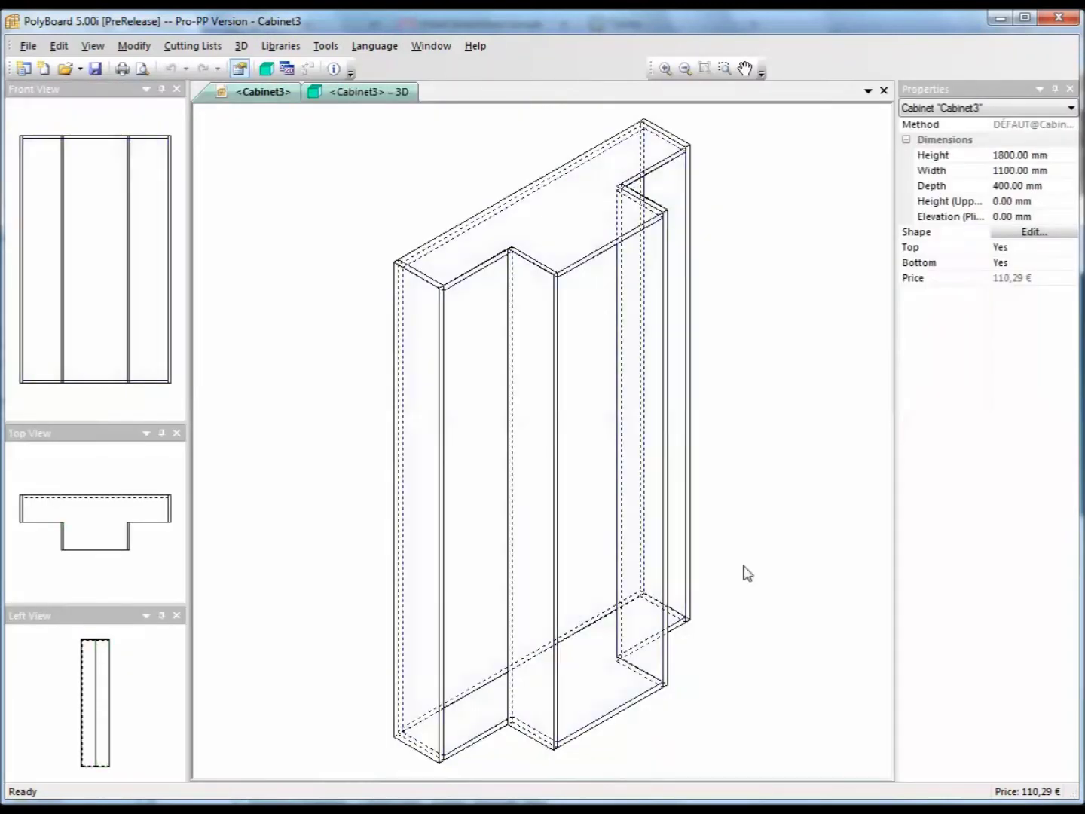
Apply the "plinthe 100" boxful sub-method to the whole cabinet.
{"action": "left_click_drag", "start_coordinate": [703, 655], "coordinate": [630, 567]}
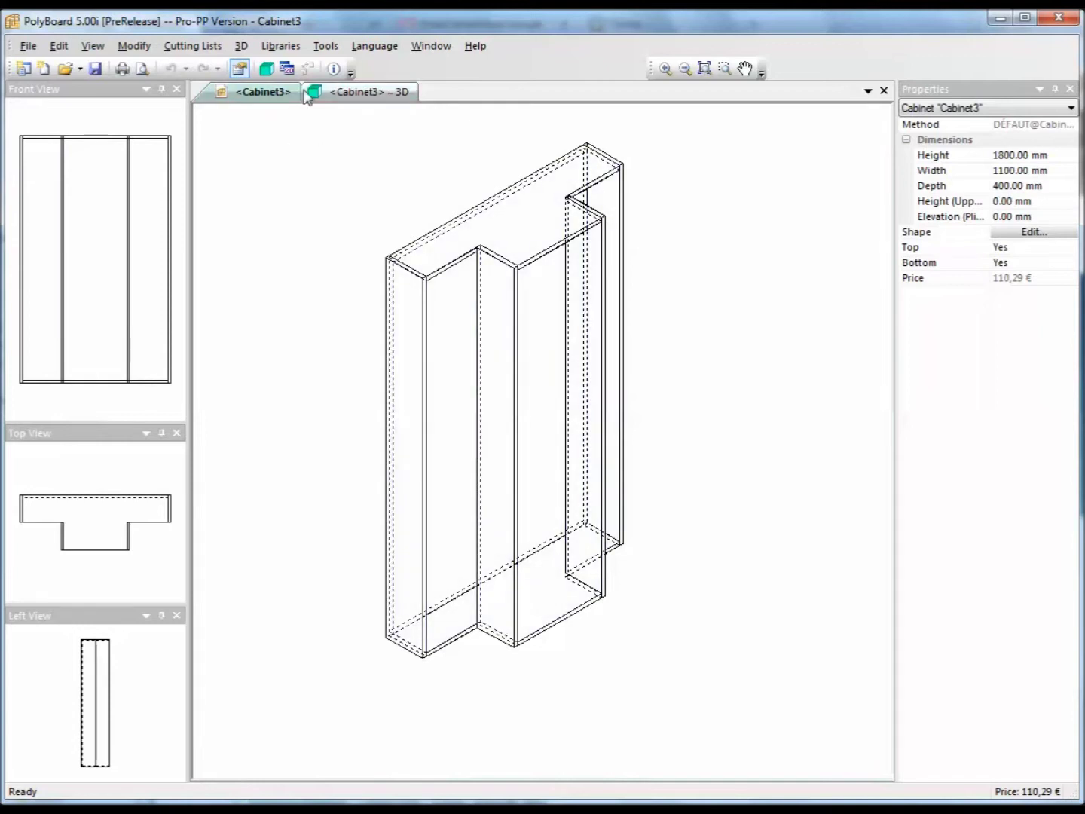
{"action": "left_click", "coordinate": [300, 48]}
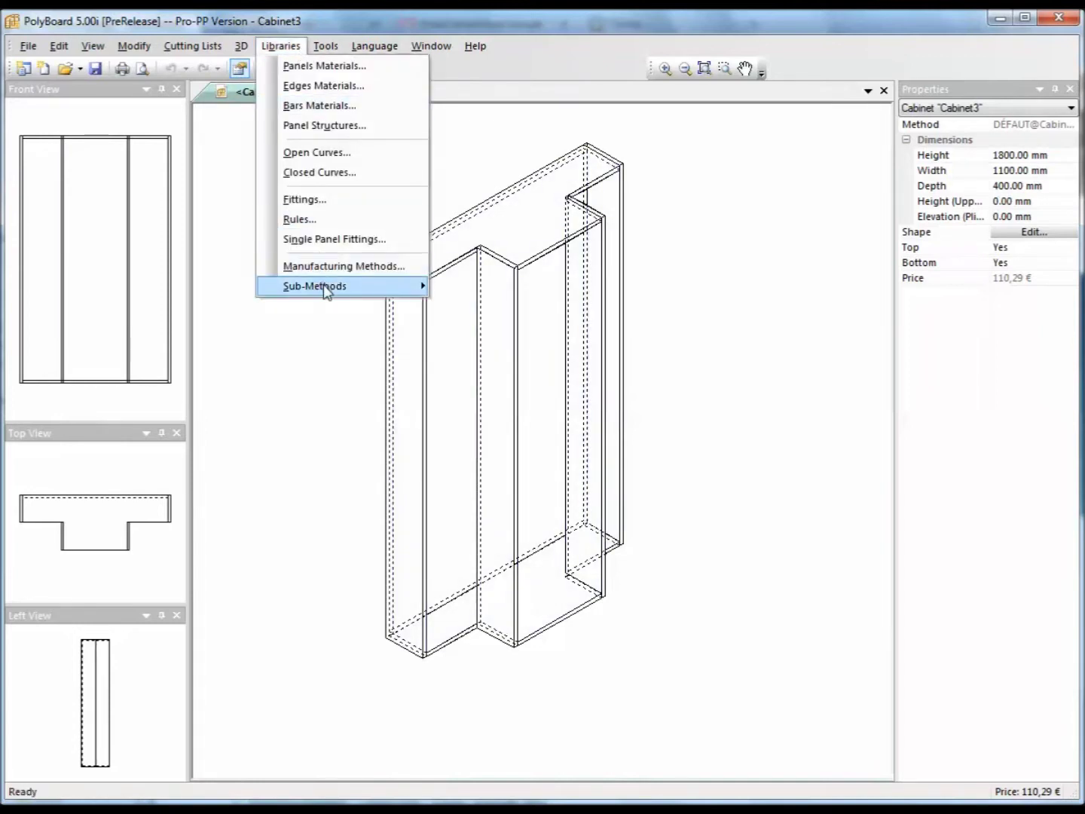
{"action": "mouse_move", "coordinate": [326, 292]}
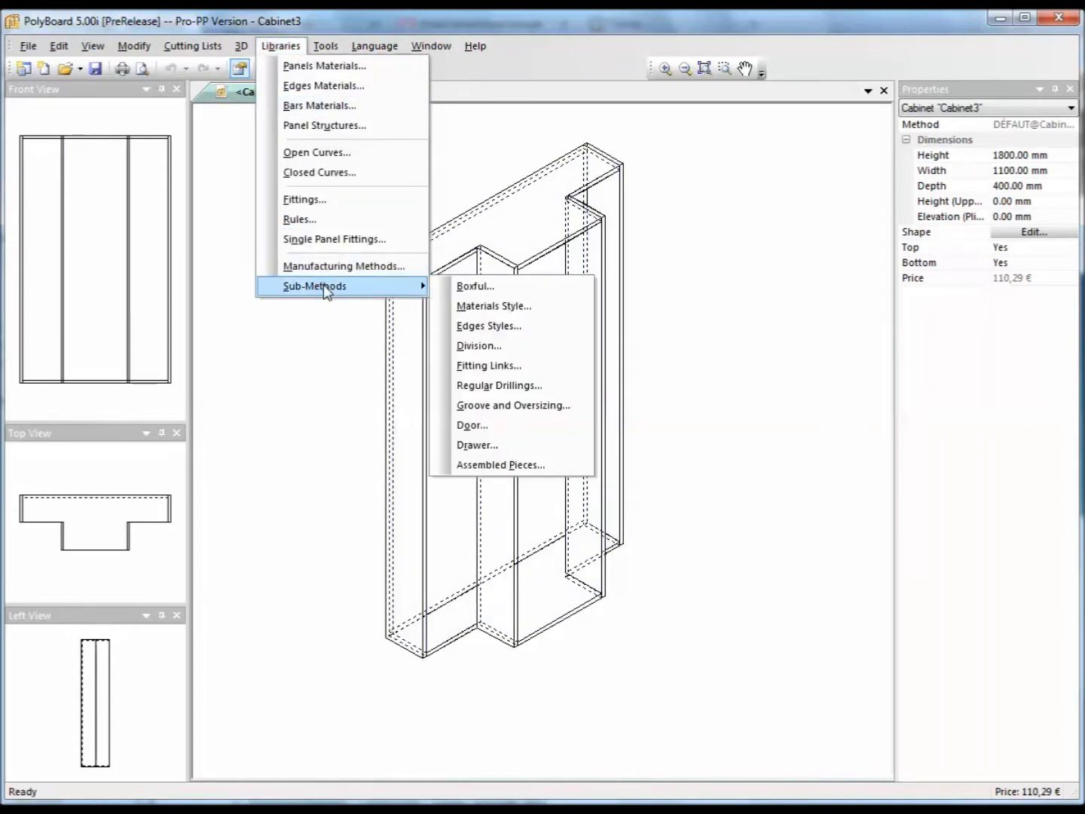
{"action": "left_click", "coordinate": [481, 288]}
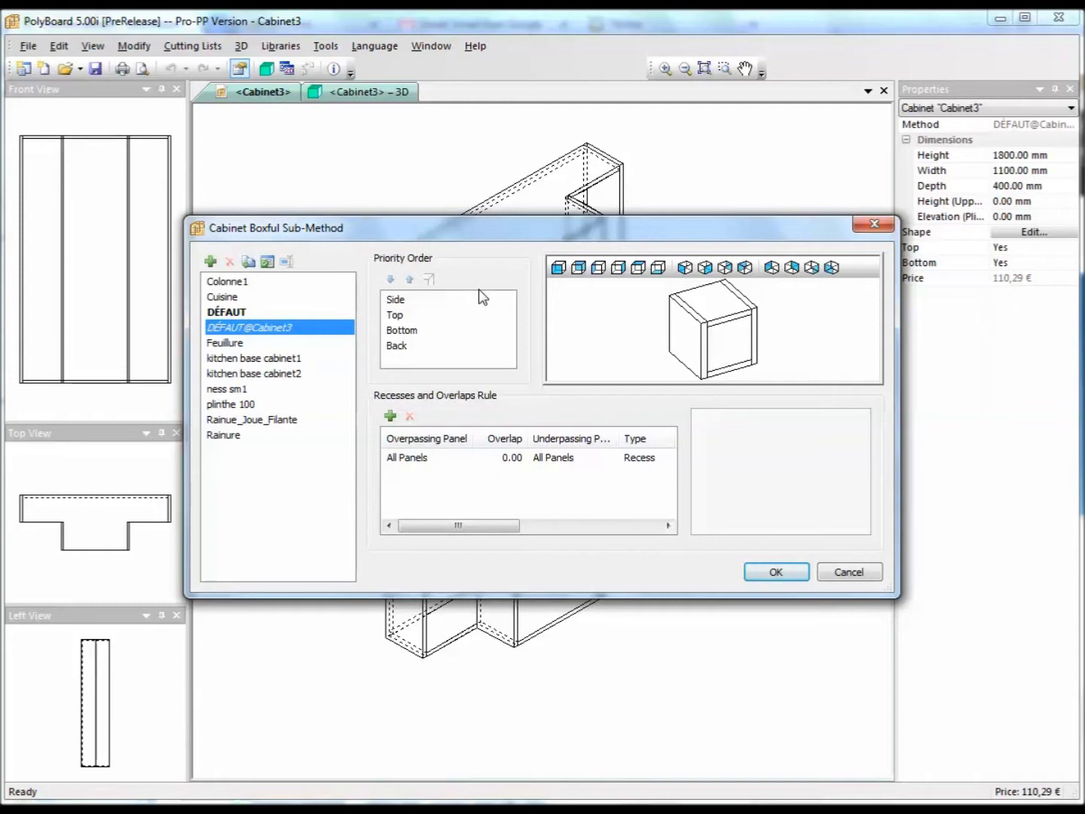
{"action": "left_click", "coordinate": [233, 407]}
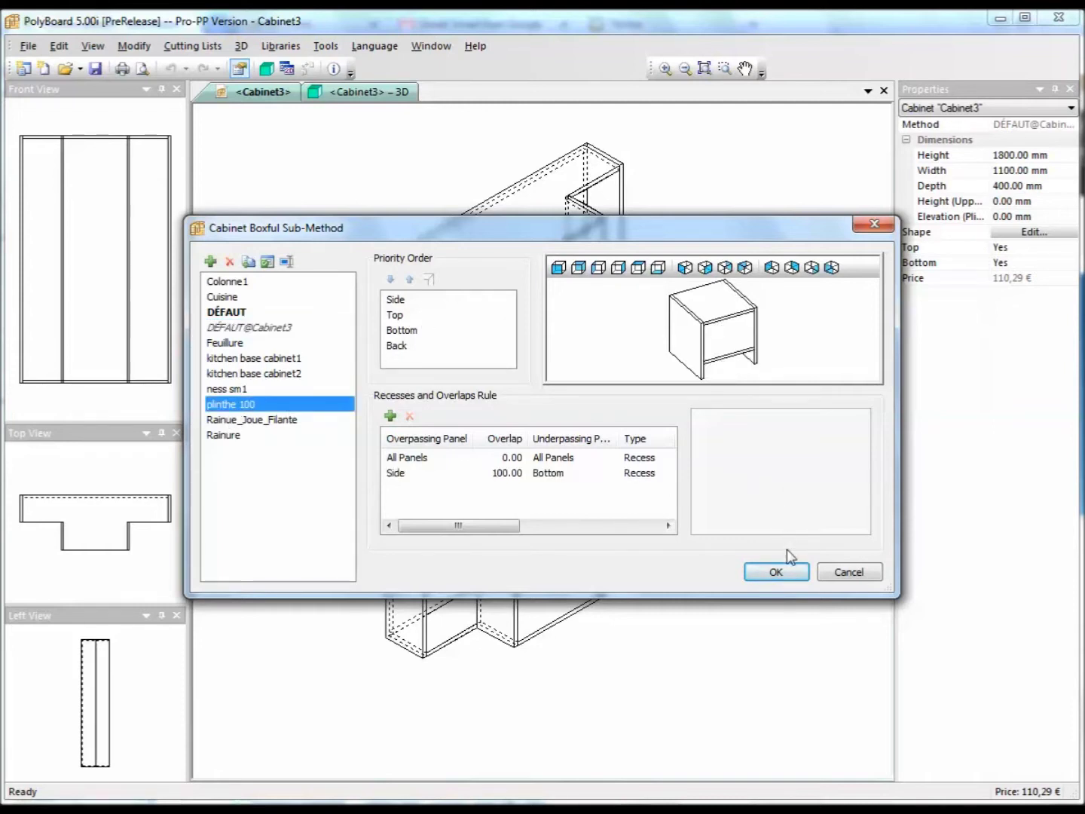
{"action": "left_click", "coordinate": [777, 575]}
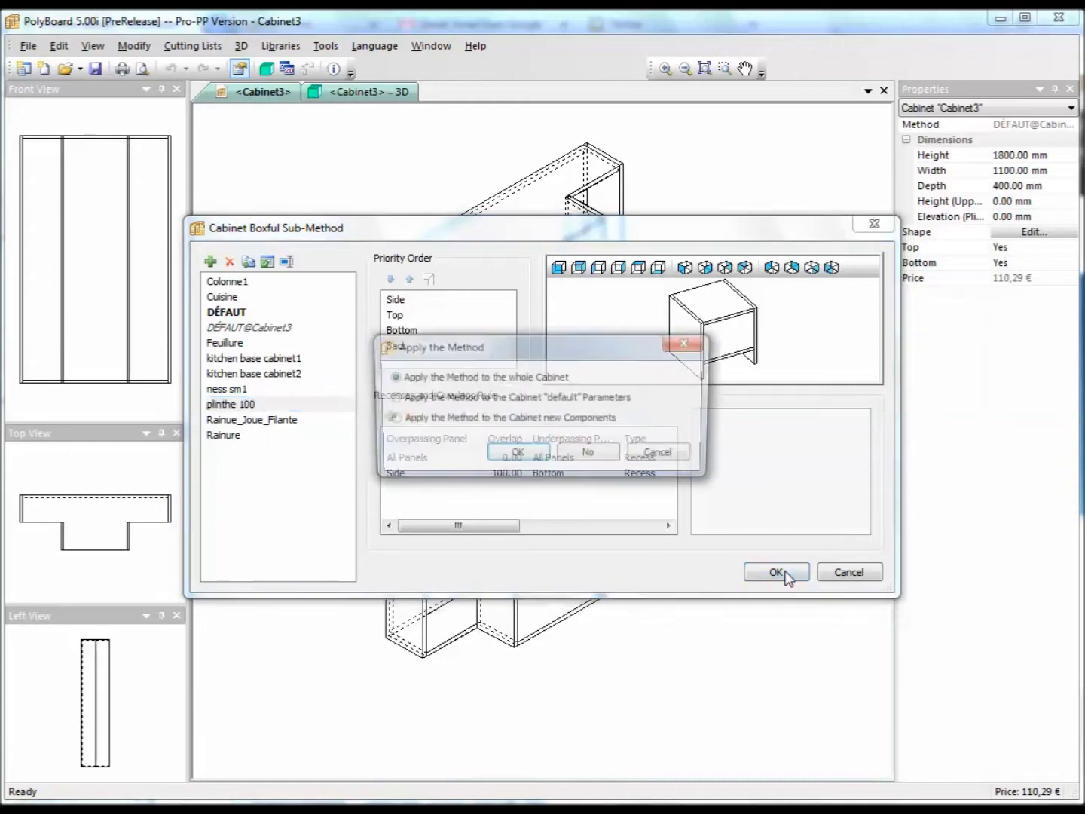
{"action": "left_click", "coordinate": [526, 457]}
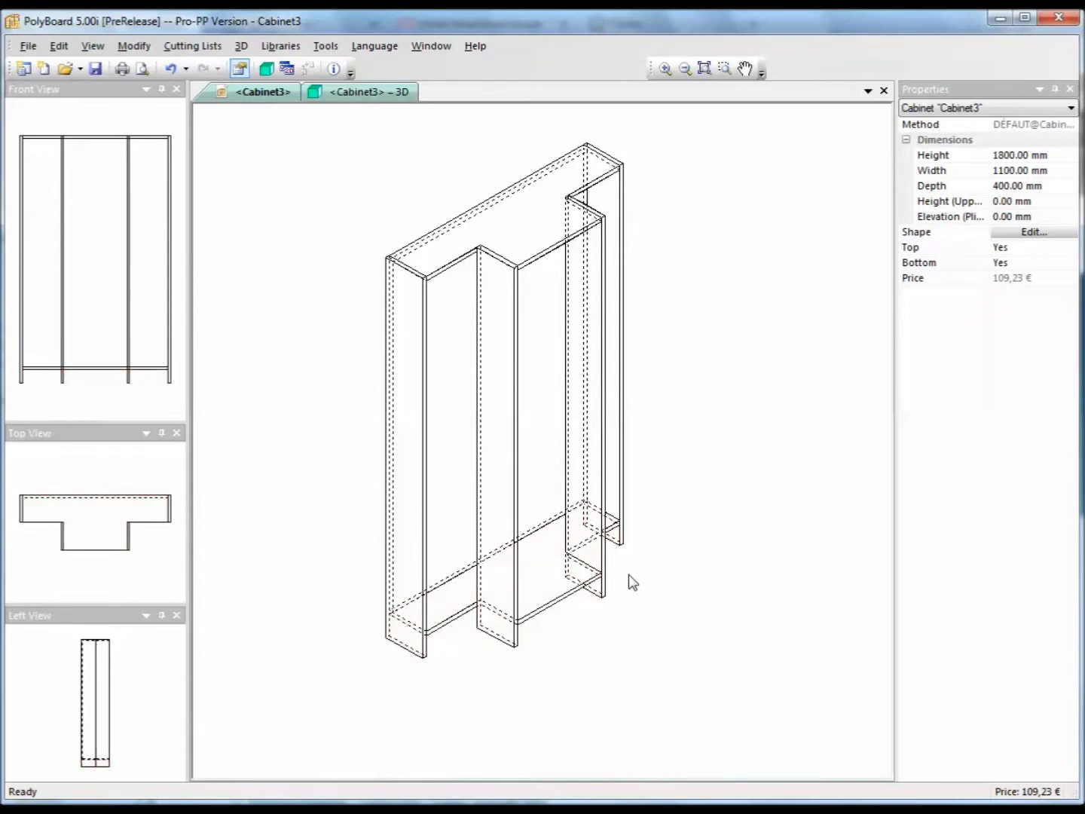
Add plinths under Frontage [1], Frontage [2] and Frontage [3] in the zone below the cabinet's bottom panel.
{"action": "left_click", "coordinate": [465, 637]}
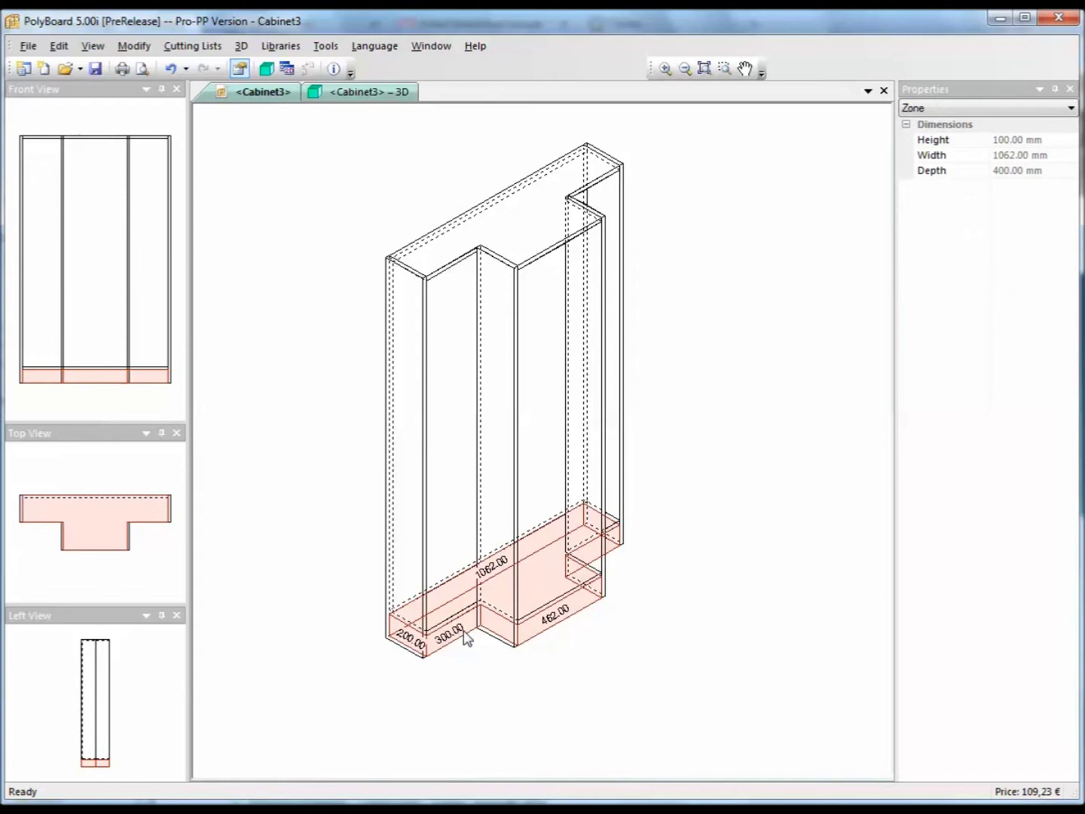
{"action": "right_click", "coordinate": [465, 636]}
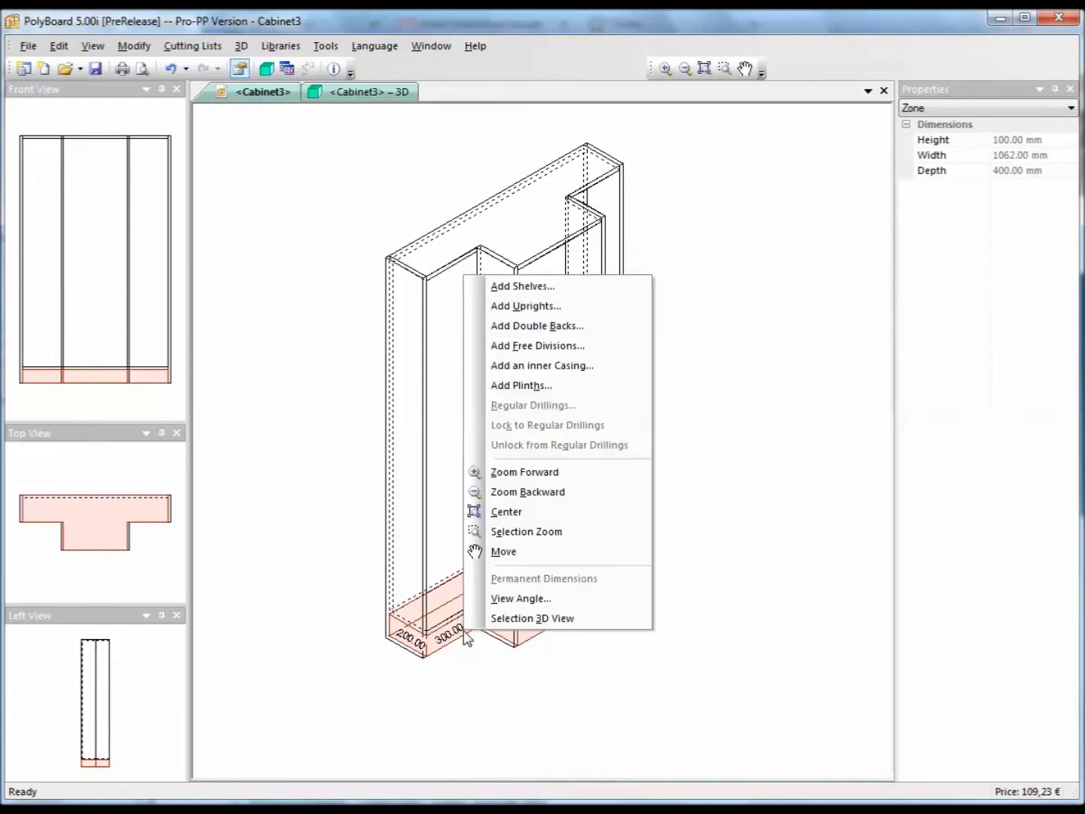
{"action": "left_click", "coordinate": [520, 385]}
{"action": "left_click", "coordinate": [433, 362]}
{"action": "left_click", "coordinate": [433, 378]}
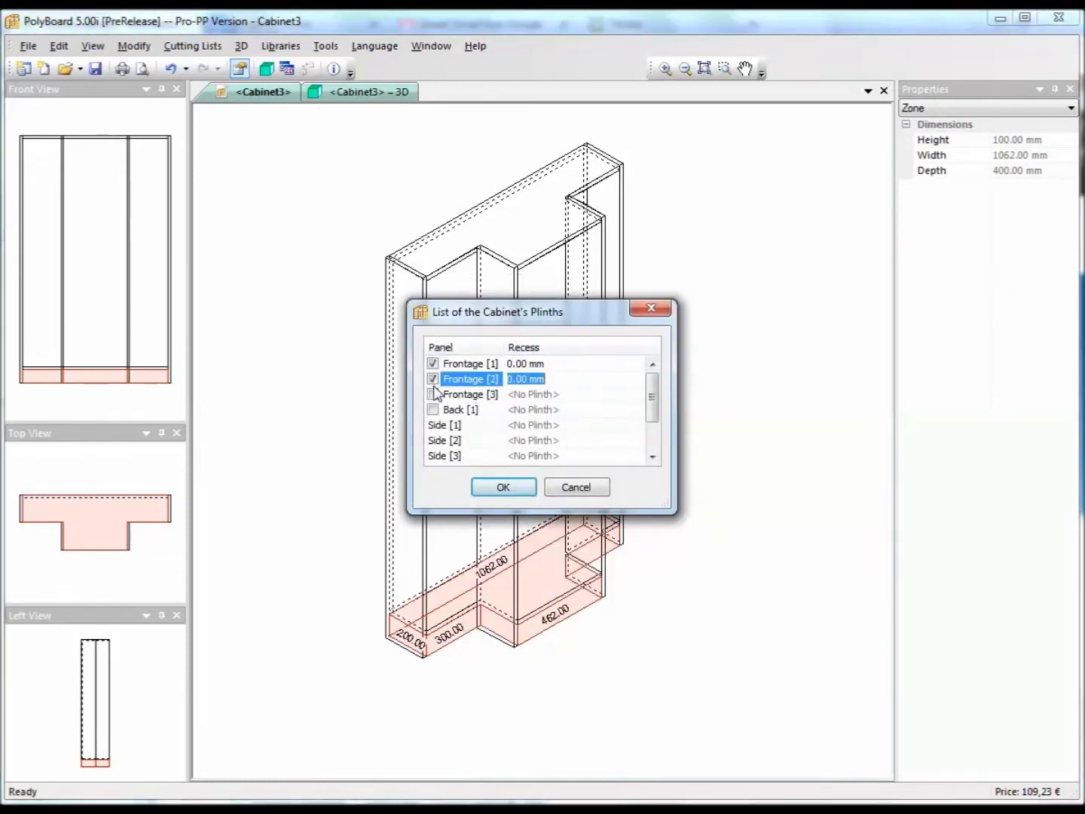
{"action": "left_click", "coordinate": [433, 394]}
Set the recess of all three frontage plinths to 30 mm and create them.
{"action": "left_click", "coordinate": [543, 363]}
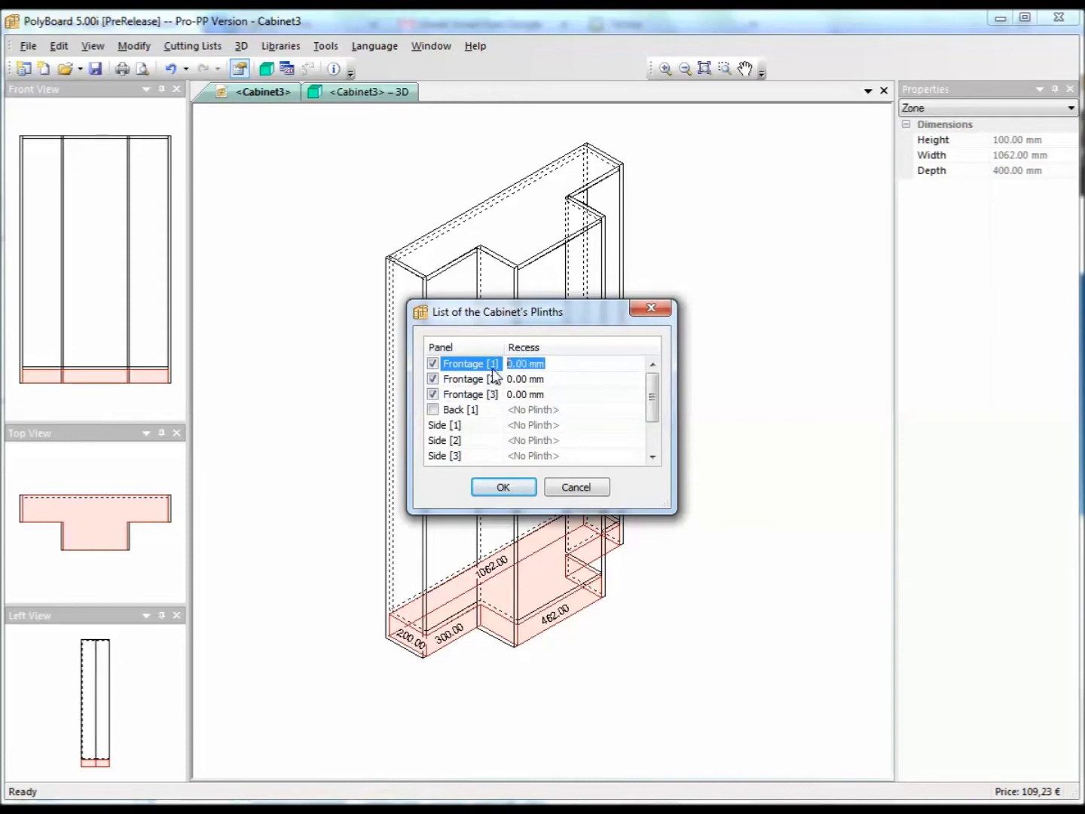
{"action": "type", "text": "30"}
{"action": "left_click", "coordinate": [541, 379]}
{"action": "type", "text": "30"}
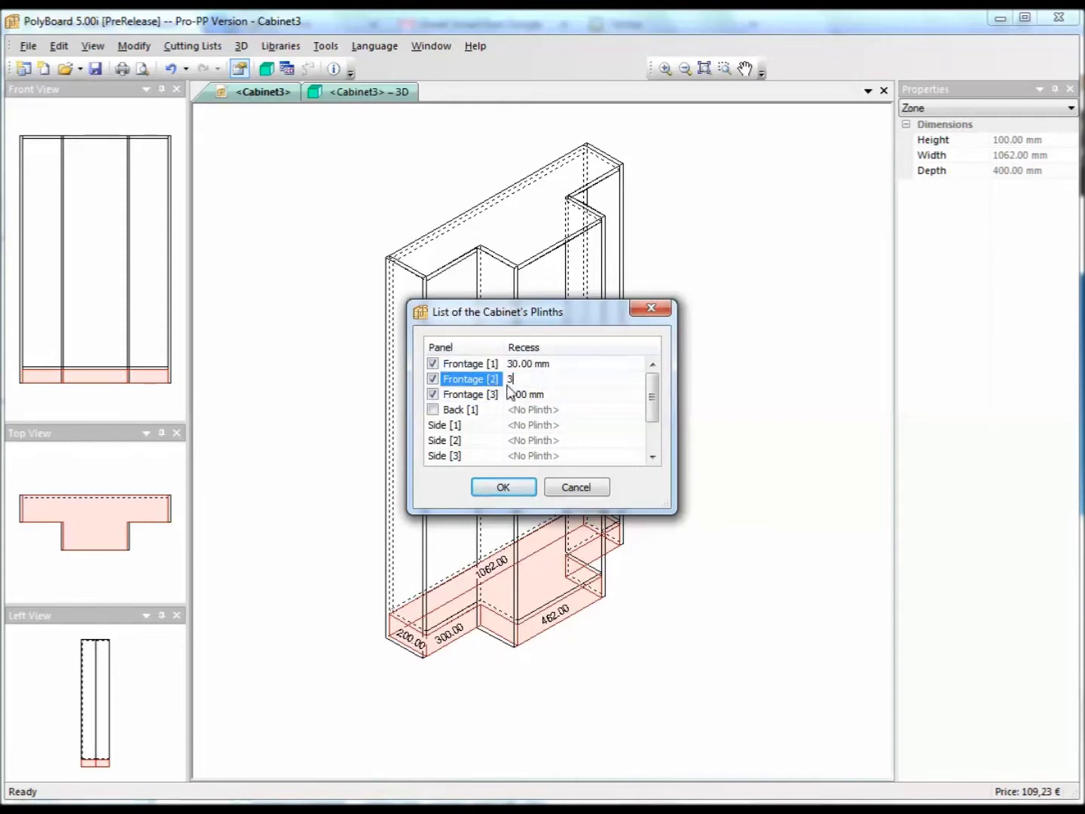
{"action": "left_click", "coordinate": [500, 397]}
{"action": "type", "text": "30"}
{"action": "left_click", "coordinate": [514, 492]}
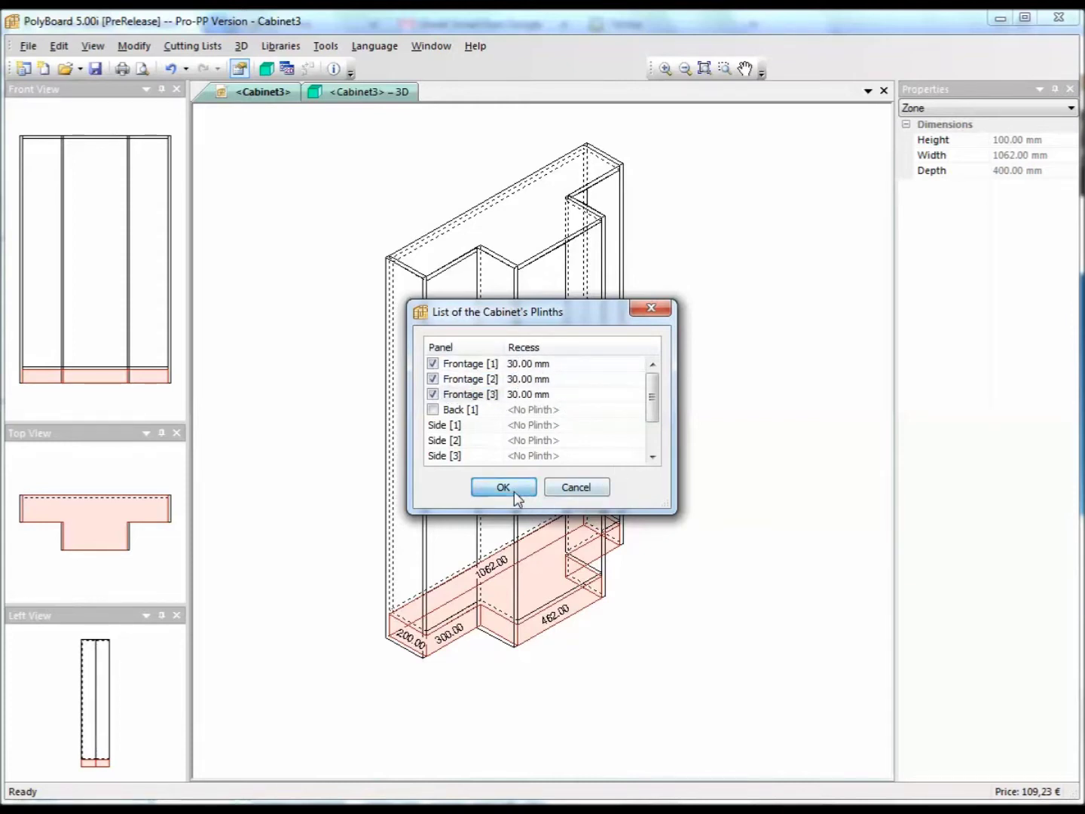
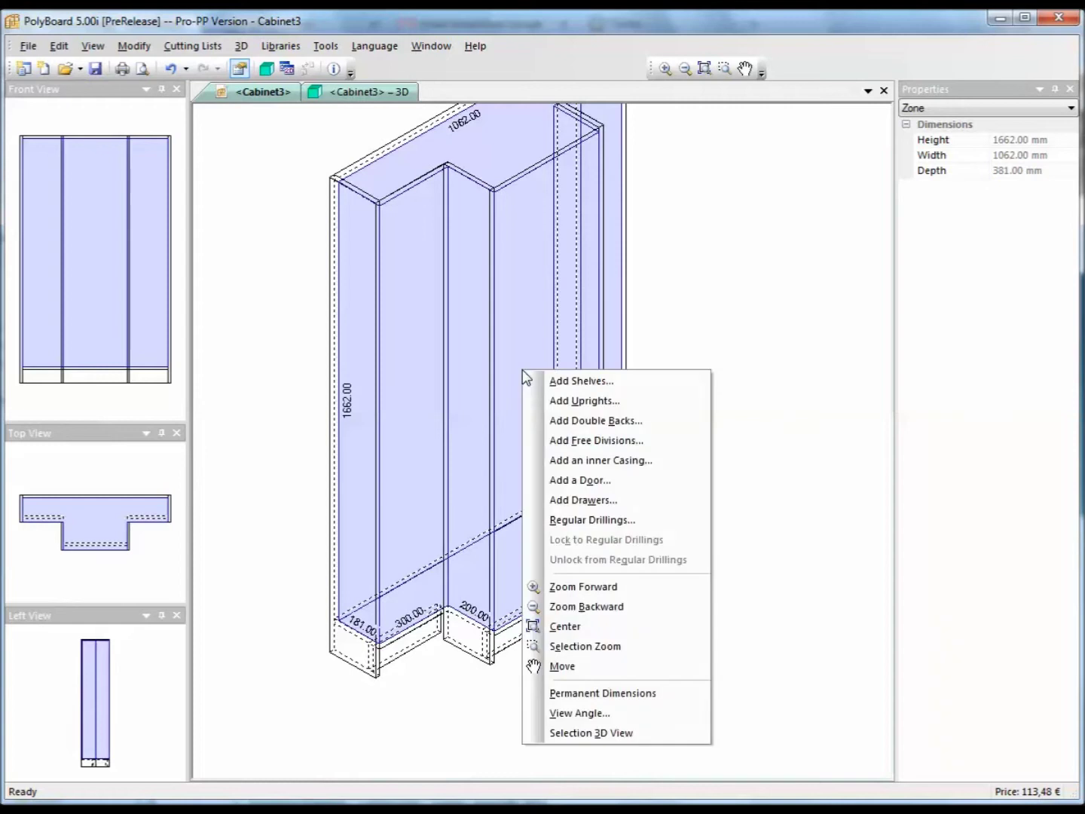
Add one vertical division 281 mm from the left in the main zone and set its material to nil 19.
{"action": "left_click", "coordinate": [580, 401]}
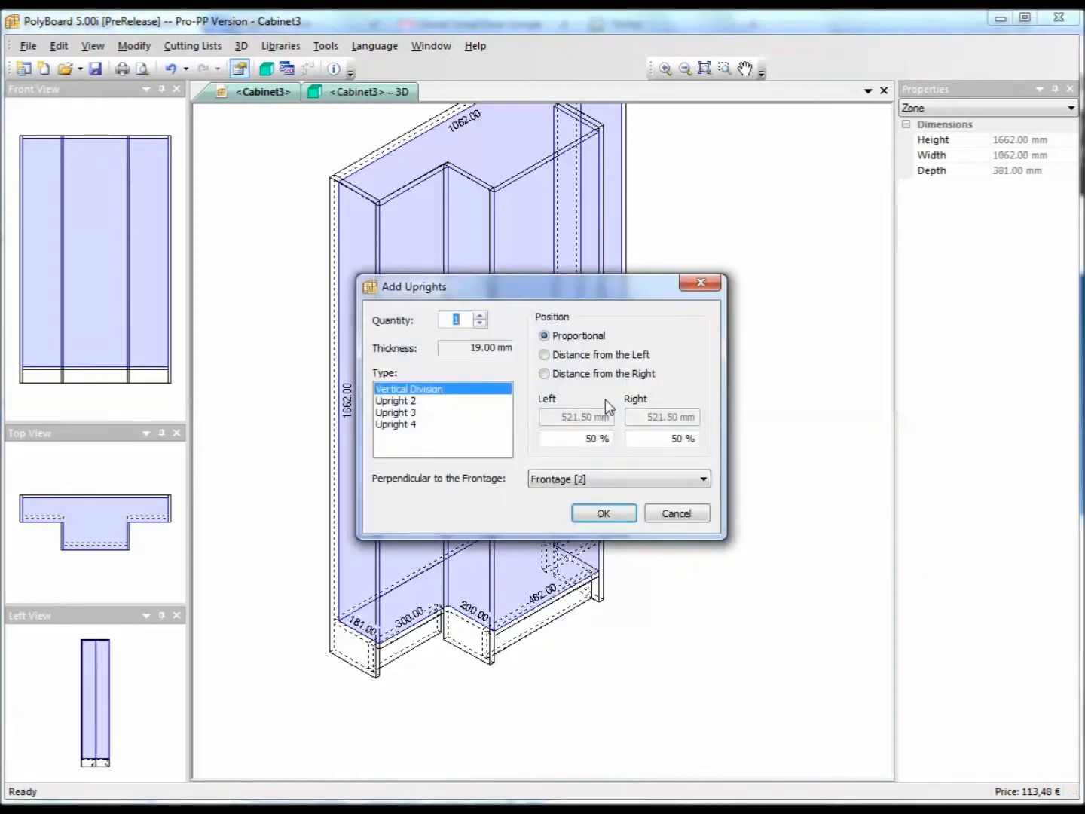
{"action": "left_click_drag", "start_coordinate": [557, 291], "coordinate": [860, 187]}
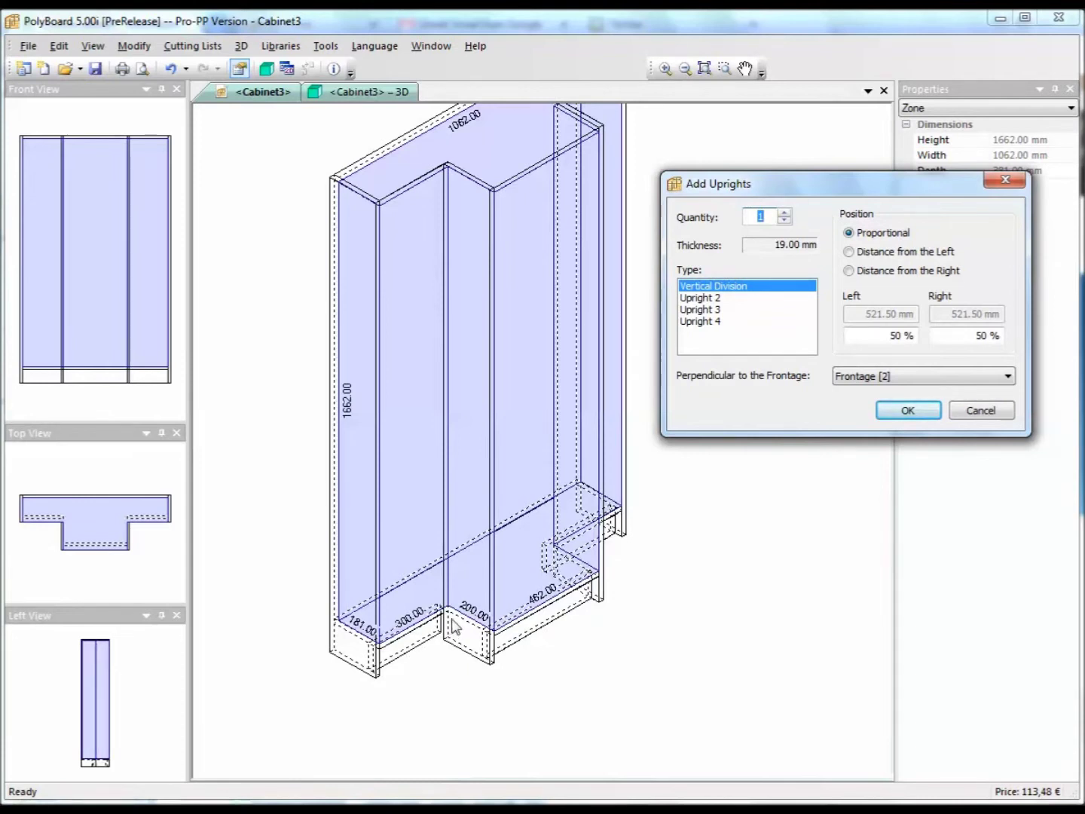
{"action": "left_click", "coordinate": [850, 252]}
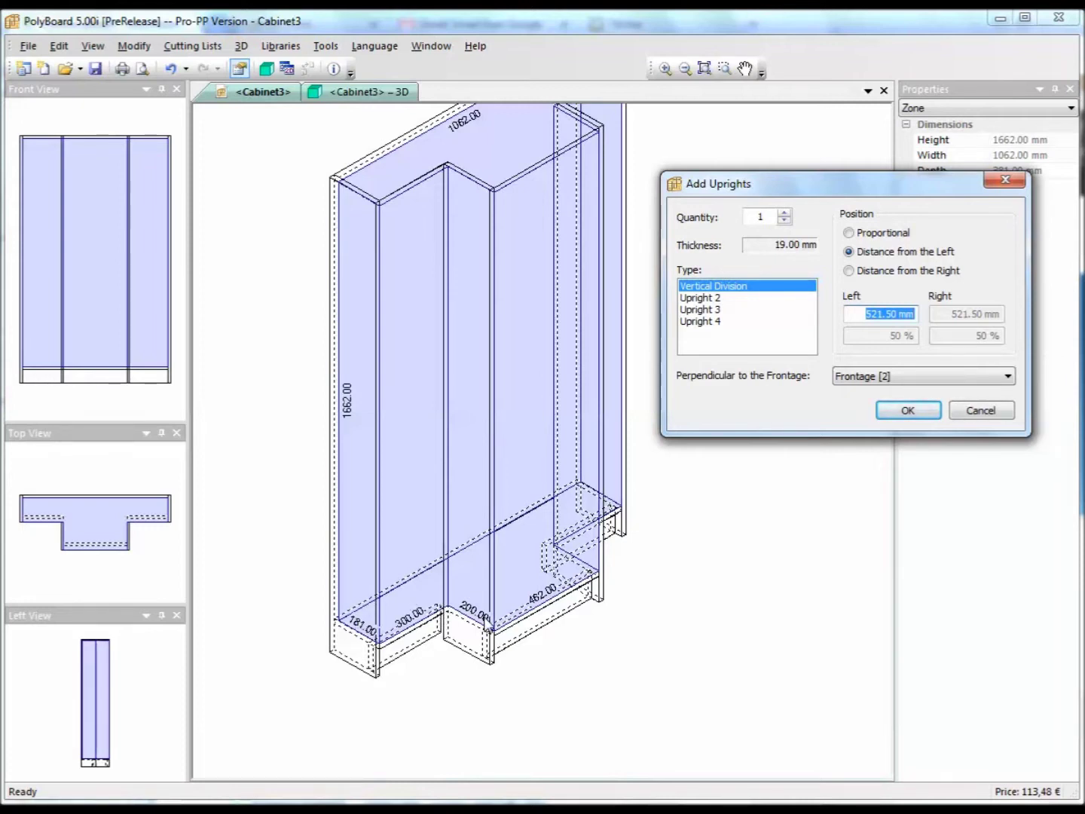
{"action": "type", "text": "2"}
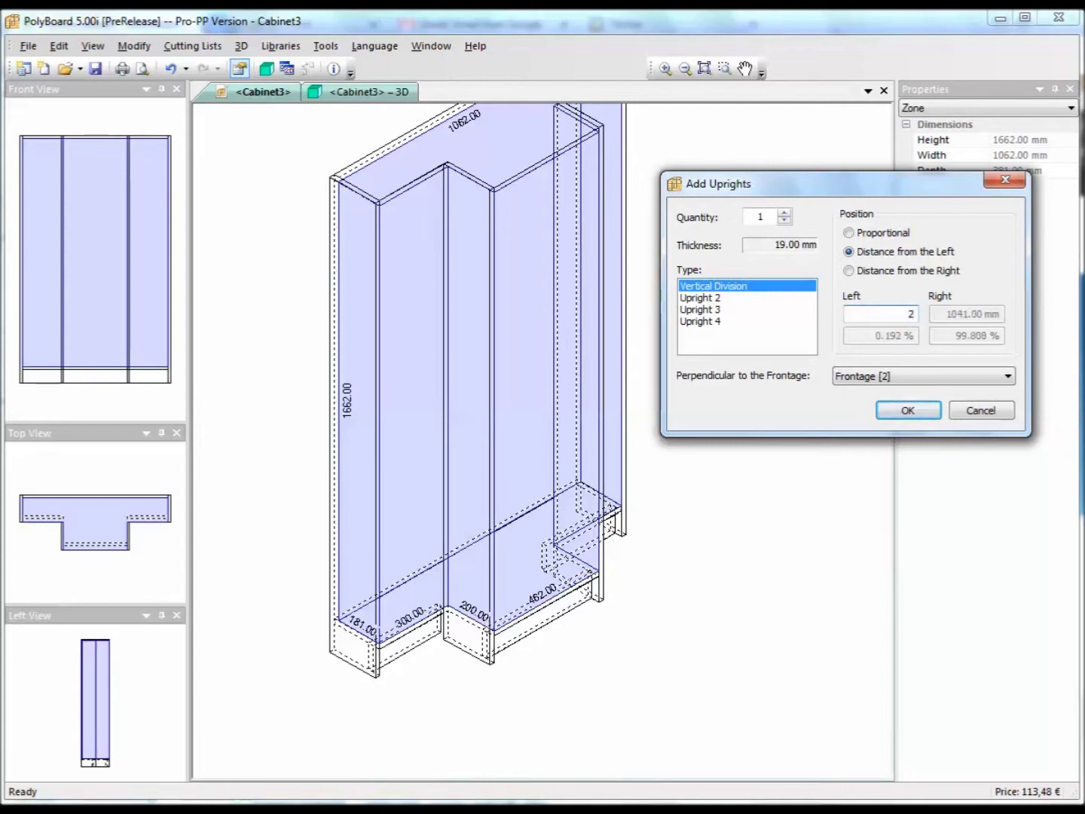
{"action": "type", "text": "81"}
{"action": "left_click", "coordinate": [907, 410]}
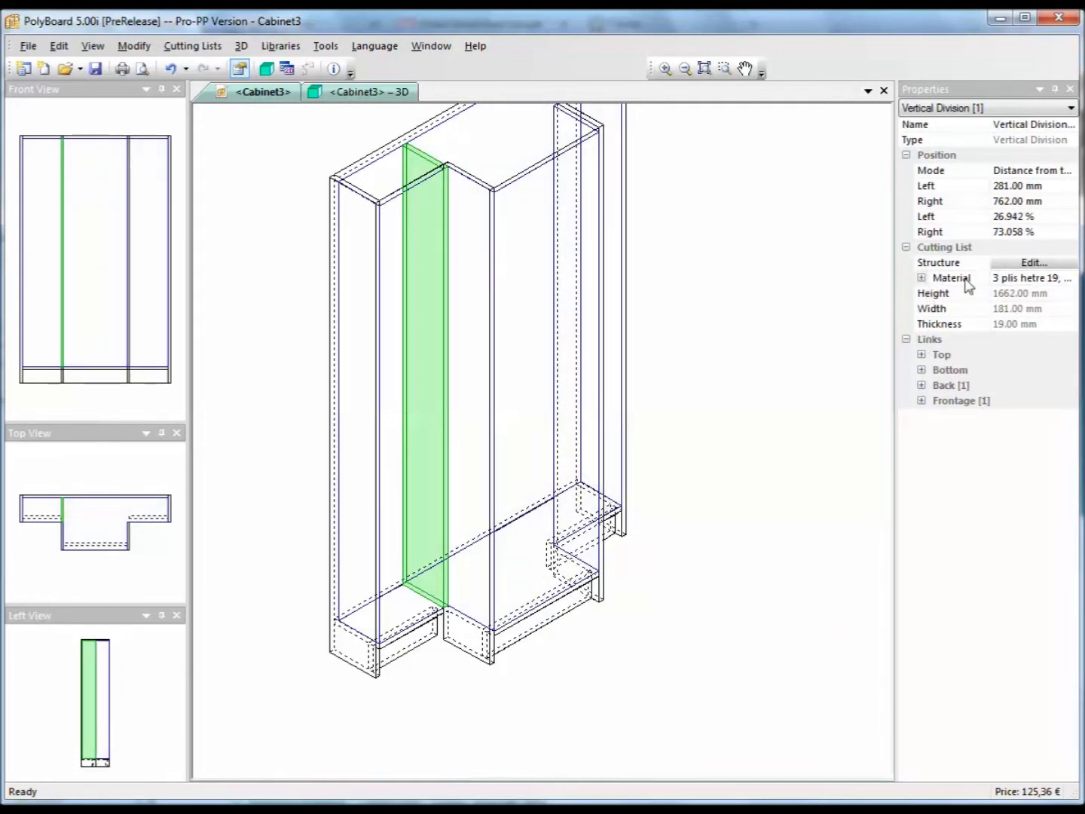
{"action": "left_click", "coordinate": [1025, 278]}
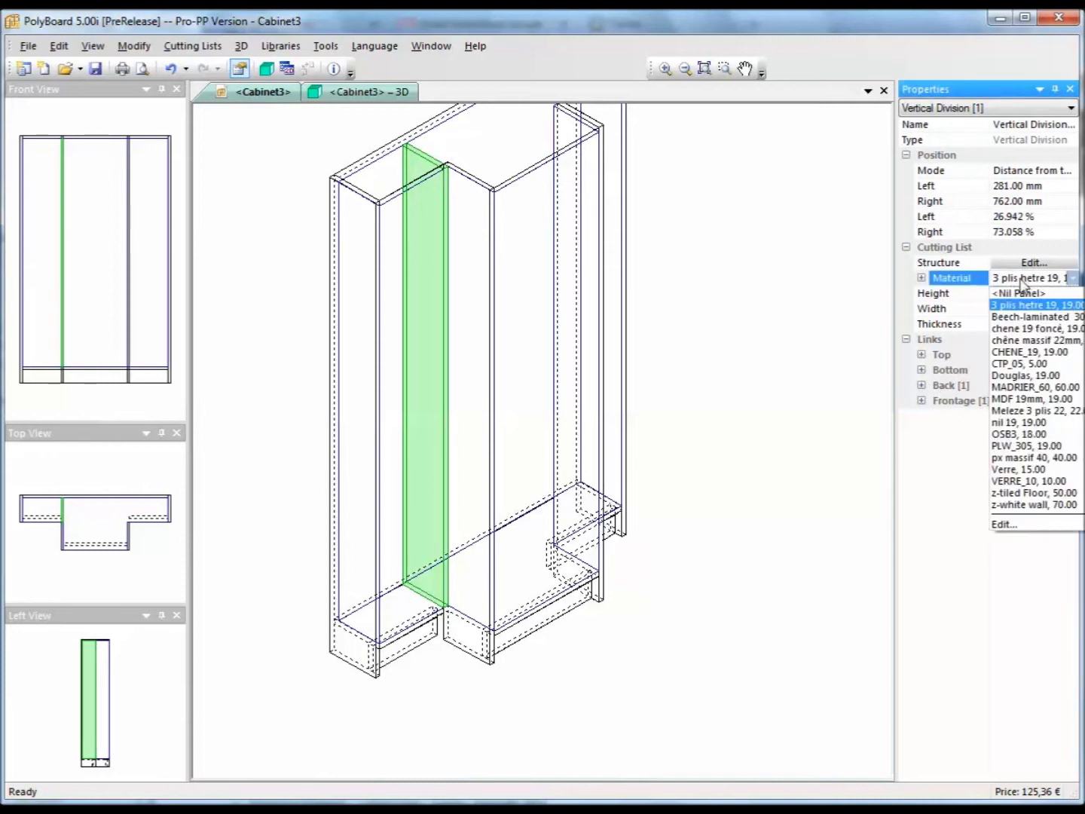
{"action": "left_click", "coordinate": [1019, 423]}
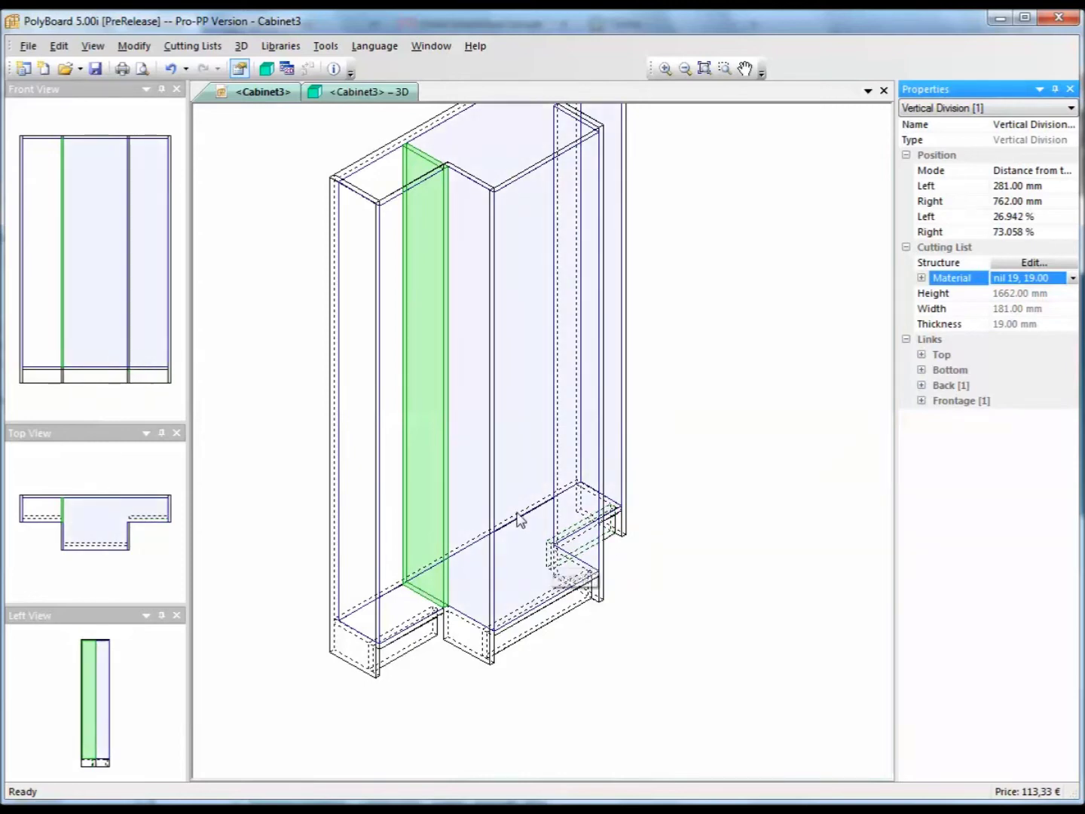
Add a vertical division 281 mm from the right in the remaining zone and set its material to nil 19.
{"action": "left_click", "coordinate": [508, 485]}
{"action": "right_click", "coordinate": [511, 480]}
{"action": "left_click", "coordinate": [559, 507]}
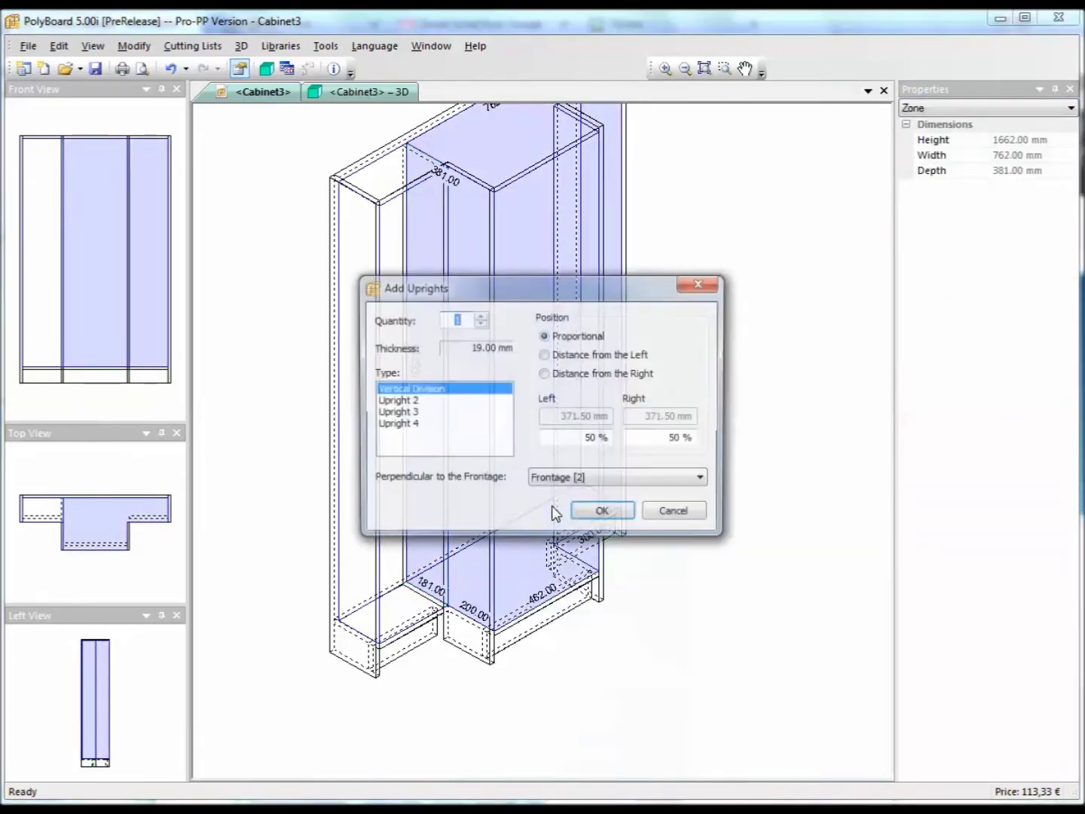
{"action": "left_click", "coordinate": [545, 374]}
{"action": "left_click_drag", "start_coordinate": [606, 296], "coordinate": [476, 203]}
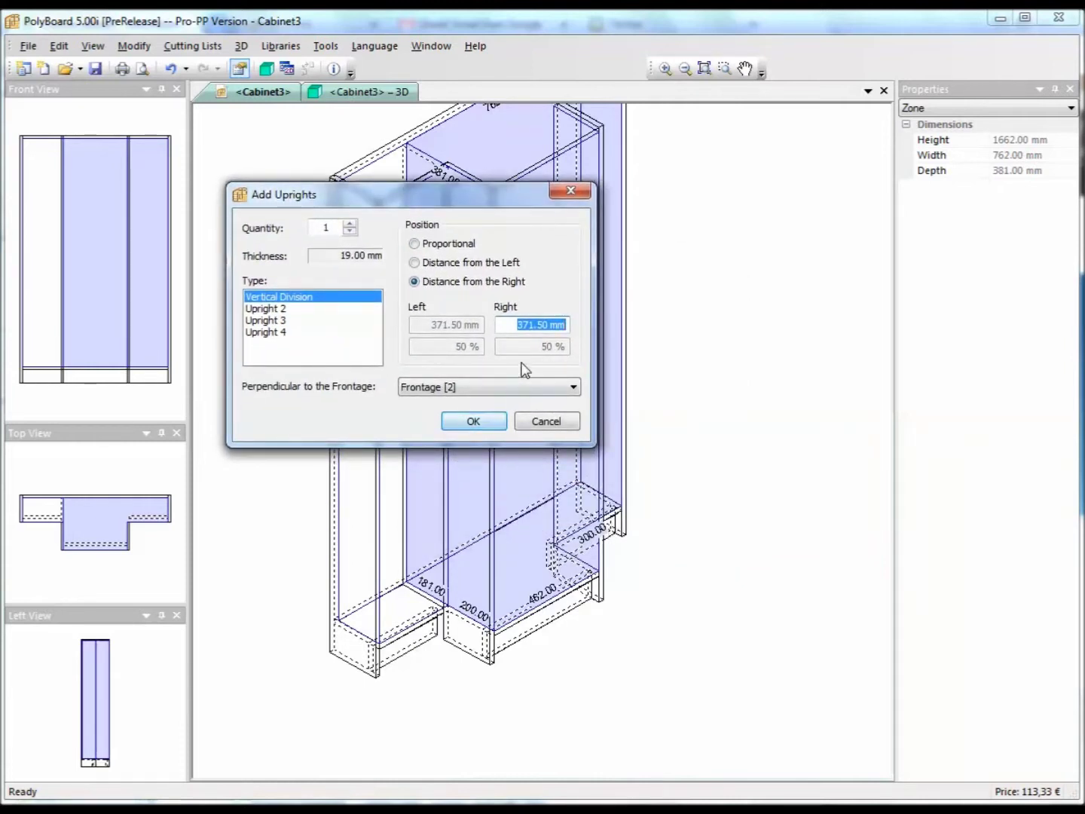
{"action": "type", "text": "281"}
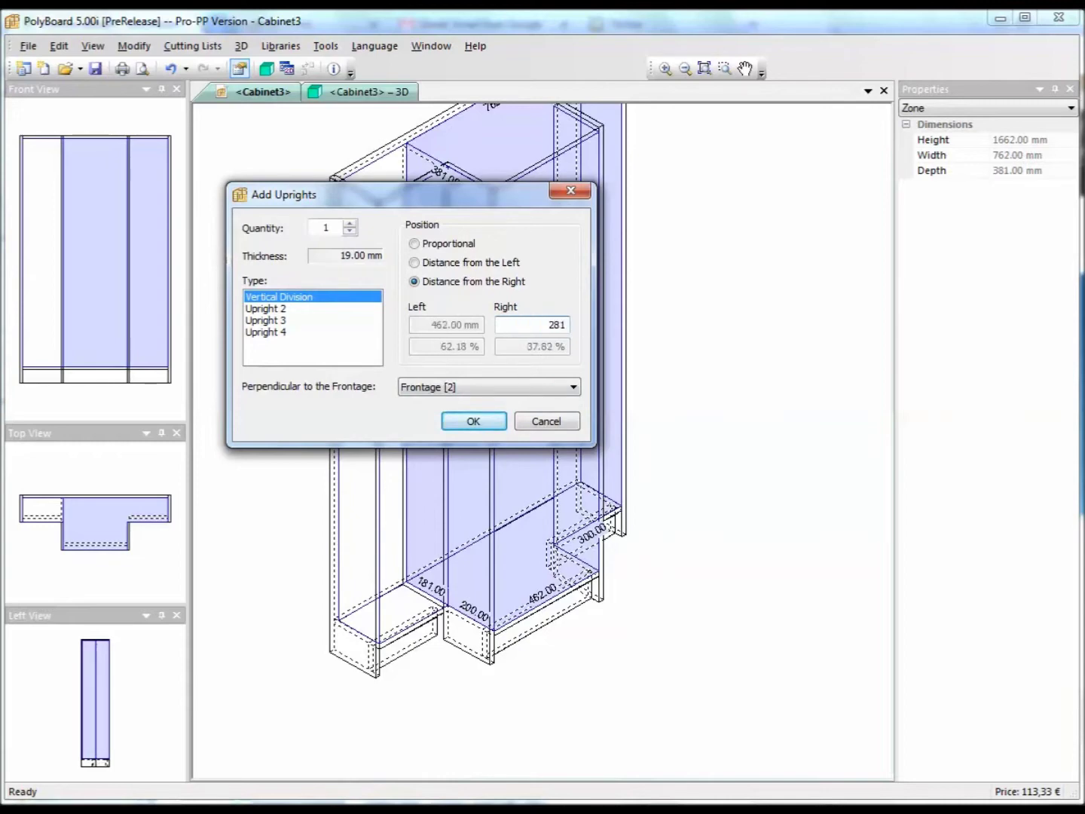
{"action": "left_click", "coordinate": [490, 424]}
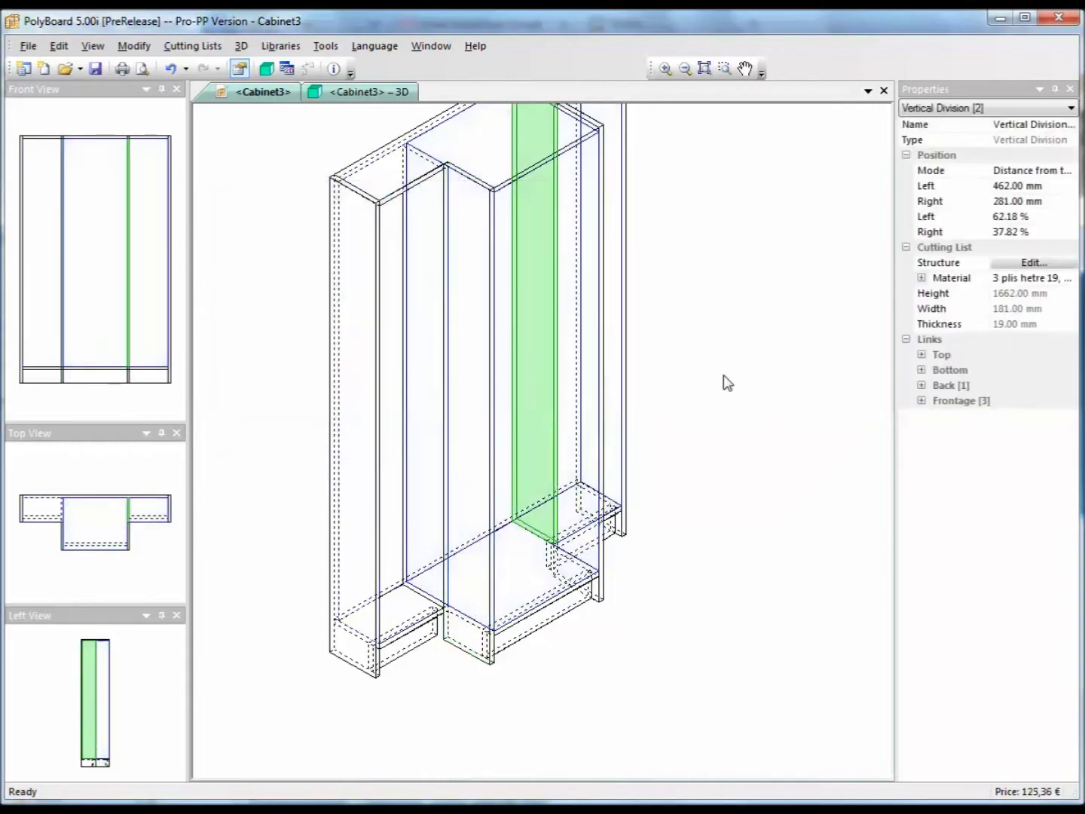
{"action": "left_click", "coordinate": [1028, 280]}
{"action": "left_click", "coordinate": [1027, 281]}
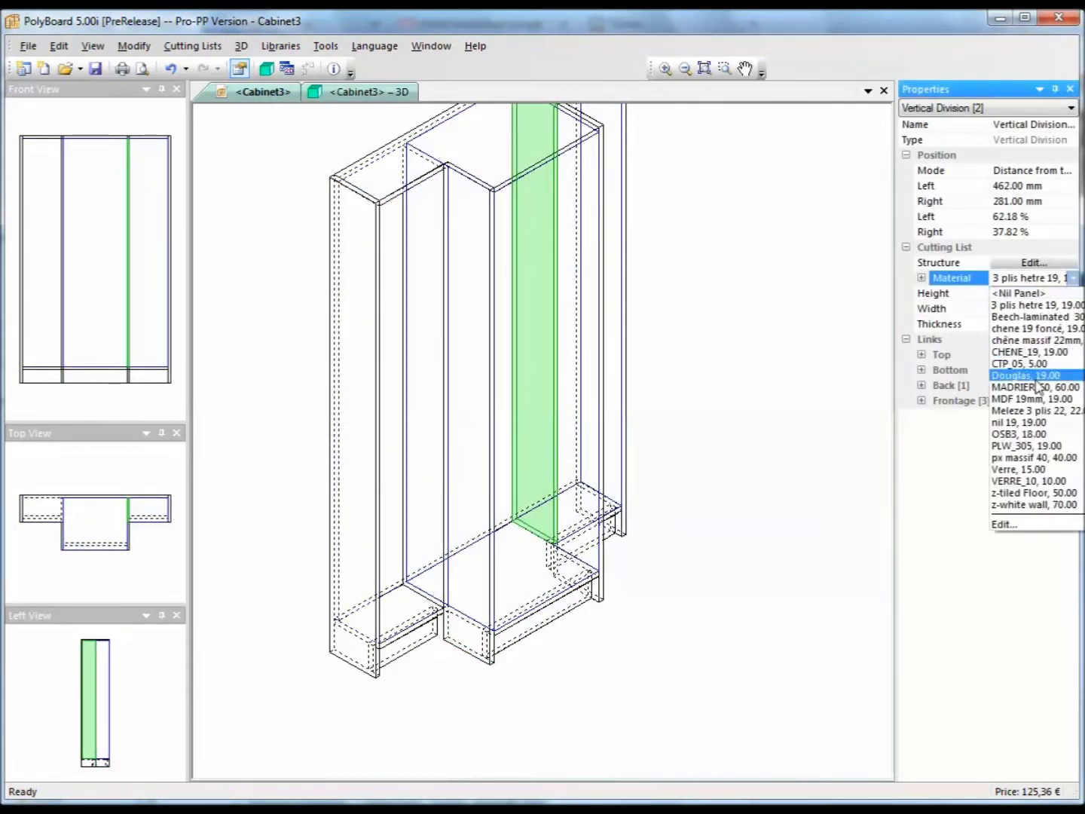
{"action": "left_click", "coordinate": [1039, 424]}
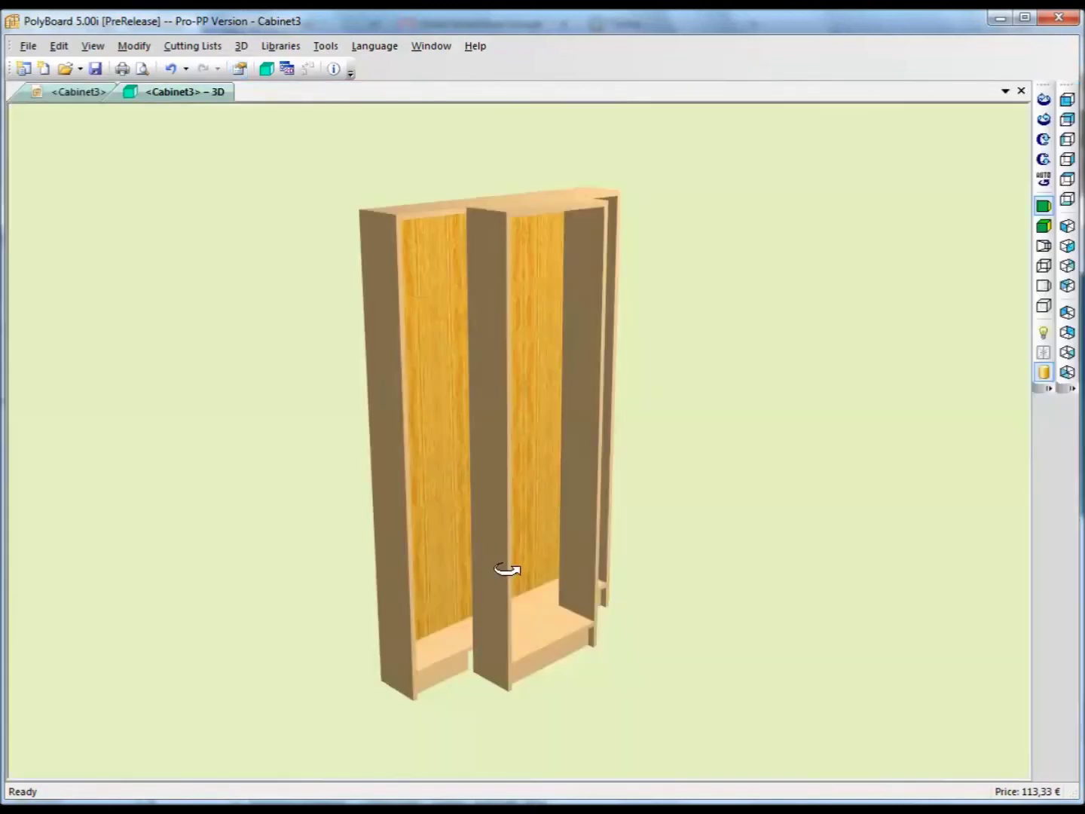
Inspect the cabinet's plinths and open compartments in the 3D view, then return to the wireframe drawing.
{"action": "mouse_move", "coordinate": [509, 571]}
{"action": "left_mouse_down"}
{"action": "mouse_move", "coordinate": [600, 588]}
{"action": "mouse_move", "coordinate": [582, 620]}
{"action": "mouse_move", "coordinate": [444, 614]}
{"action": "mouse_move", "coordinate": [467, 535]}
{"action": "mouse_move", "coordinate": [490, 538]}
{"action": "mouse_move", "coordinate": [517, 593]}
{"action": "left_mouse_up"}
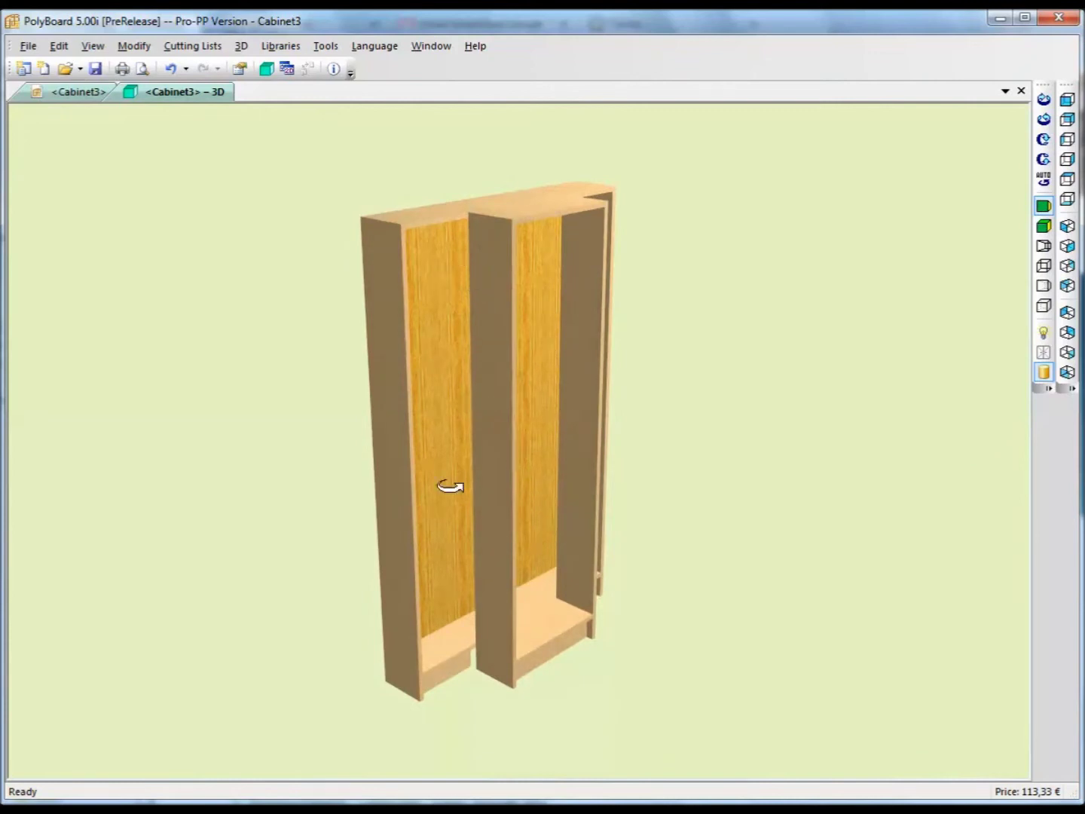
{"action": "left_click", "coordinate": [239, 69]}
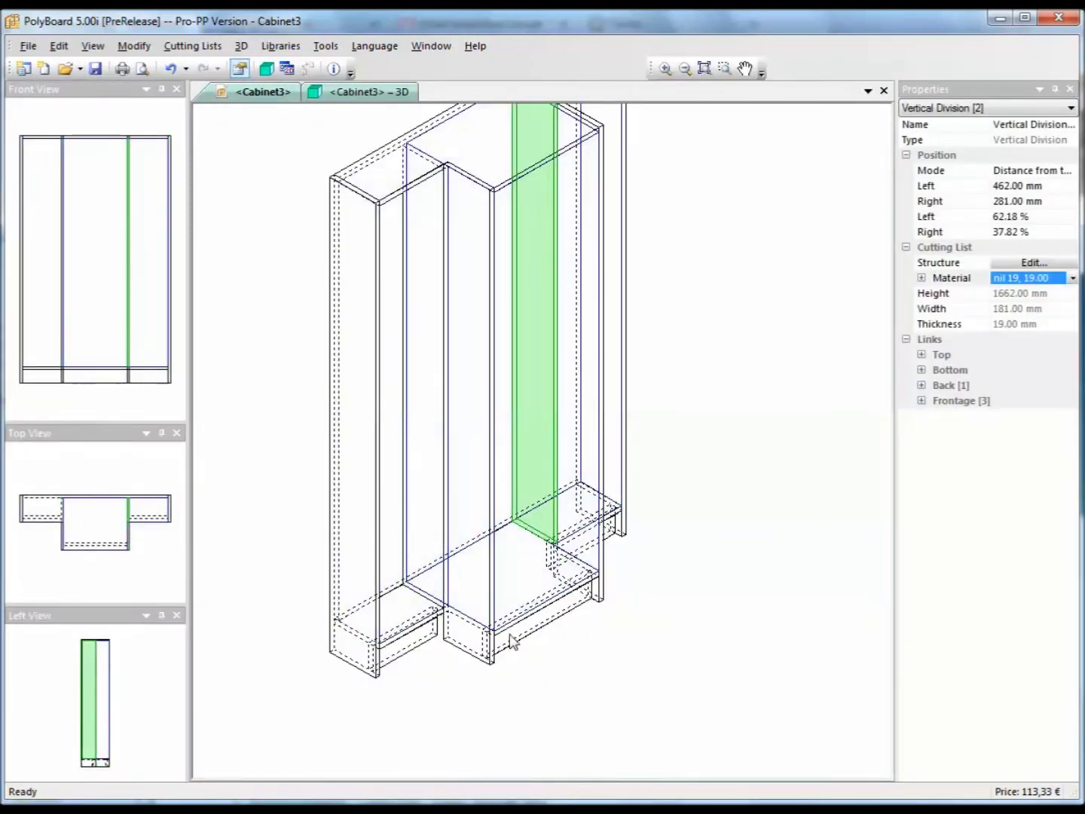
Set the overlap of the centre section's left side panel at its Frontage [1] link to 181 mm.
{"action": "scroll", "coordinate": [540, 530], "scroll_direction": "up", "scroll_amount": 1}
{"action": "middle_click_drag", "start_coordinate": [542, 527], "coordinate": [581, 436]}
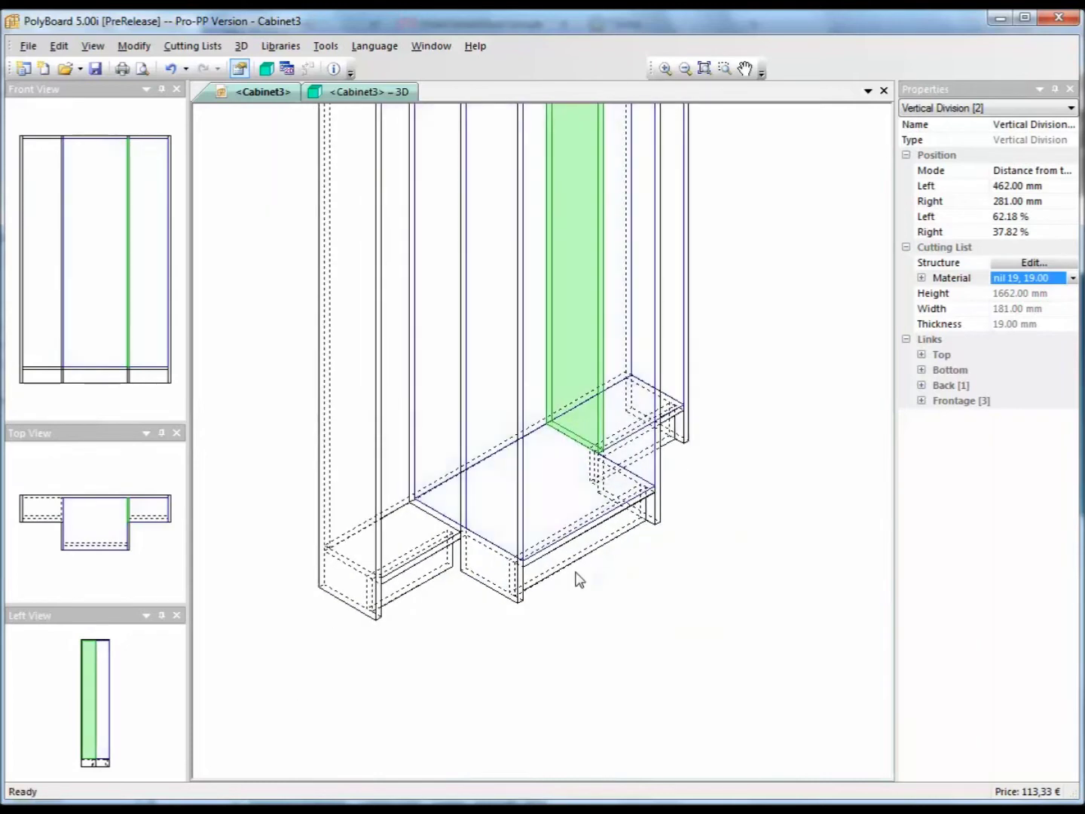
{"action": "scroll", "coordinate": [547, 477], "scroll_direction": "down", "scroll_amount": 1}
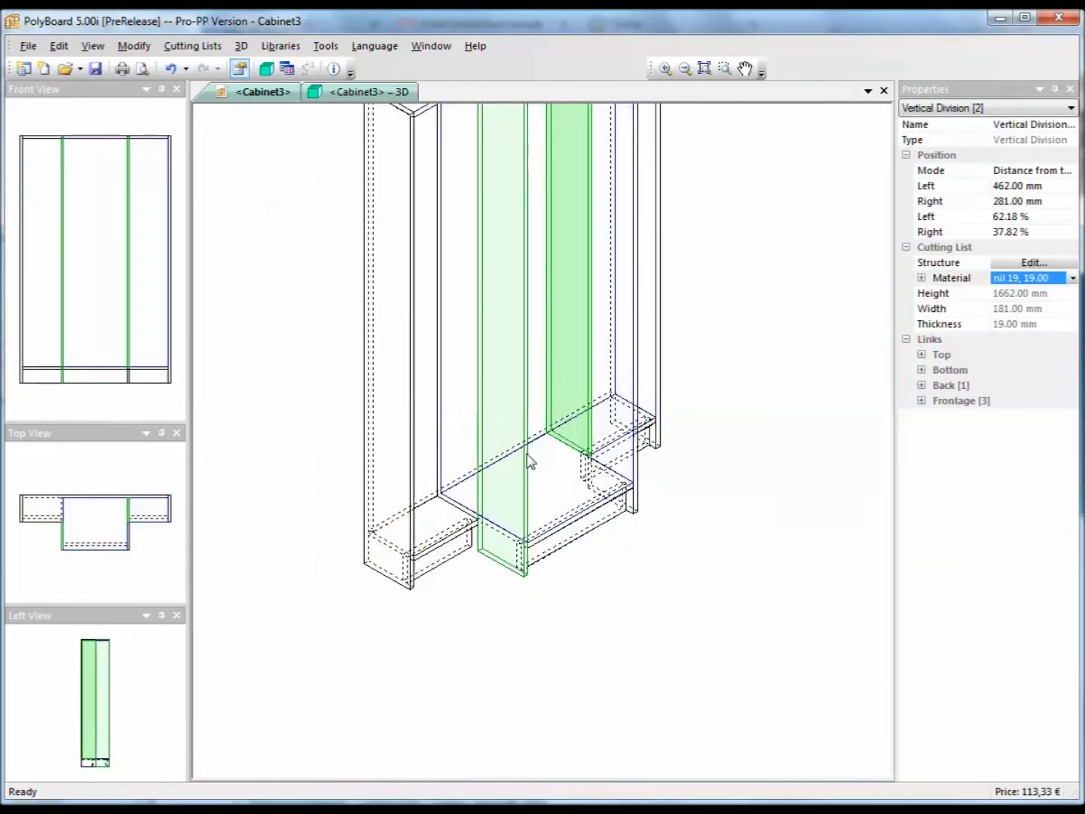
{"action": "left_click", "coordinate": [524, 459]}
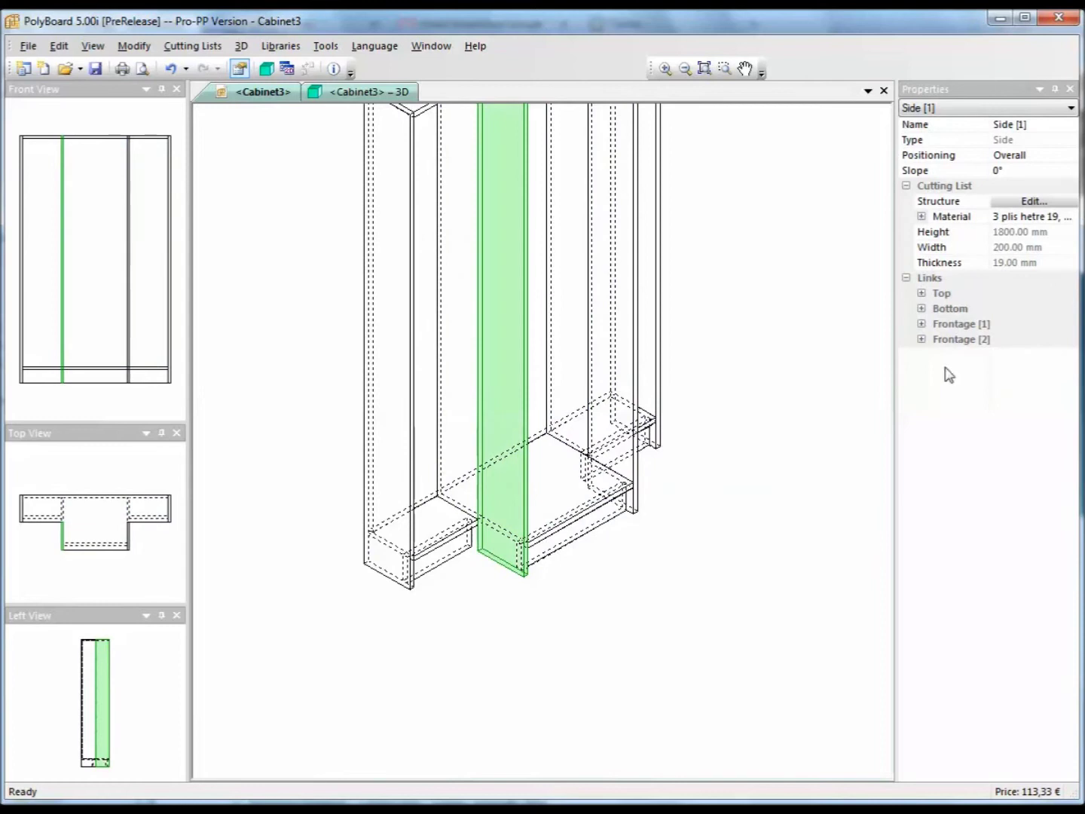
{"action": "left_click", "coordinate": [922, 325]}
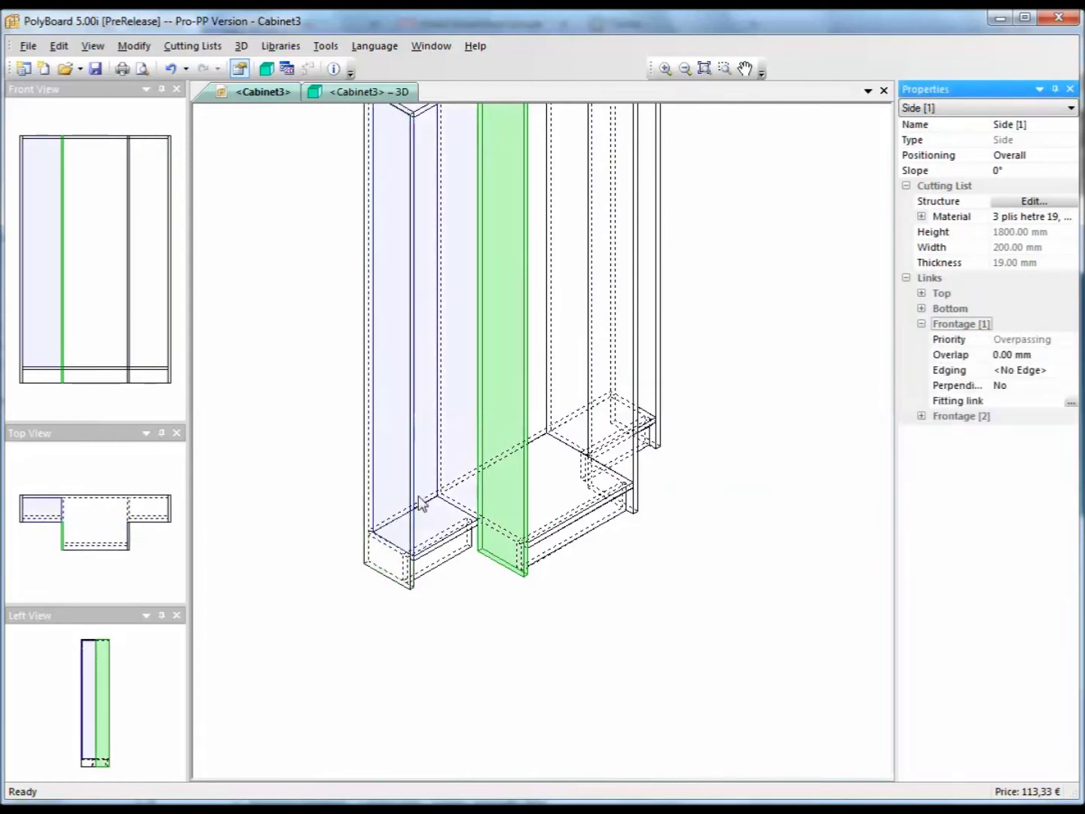
{"action": "left_click", "coordinate": [956, 356]}
{"action": "left_click", "coordinate": [958, 357]}
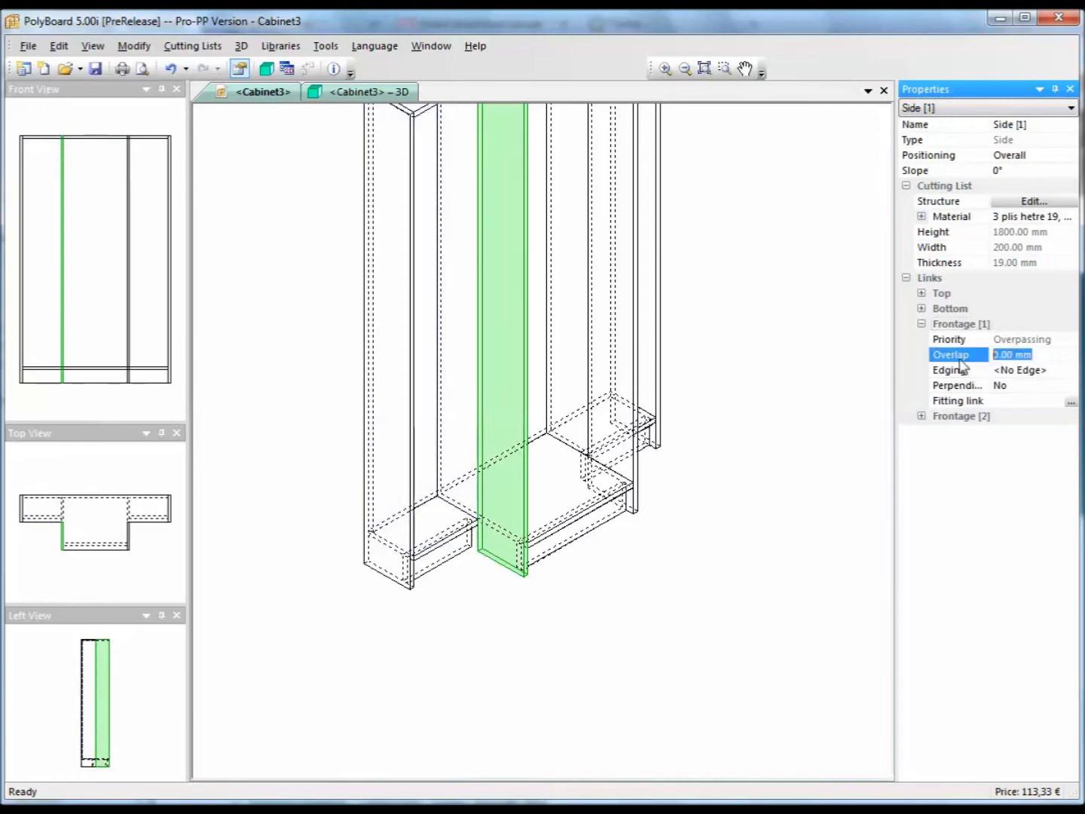
{"action": "type", "text": "181"}
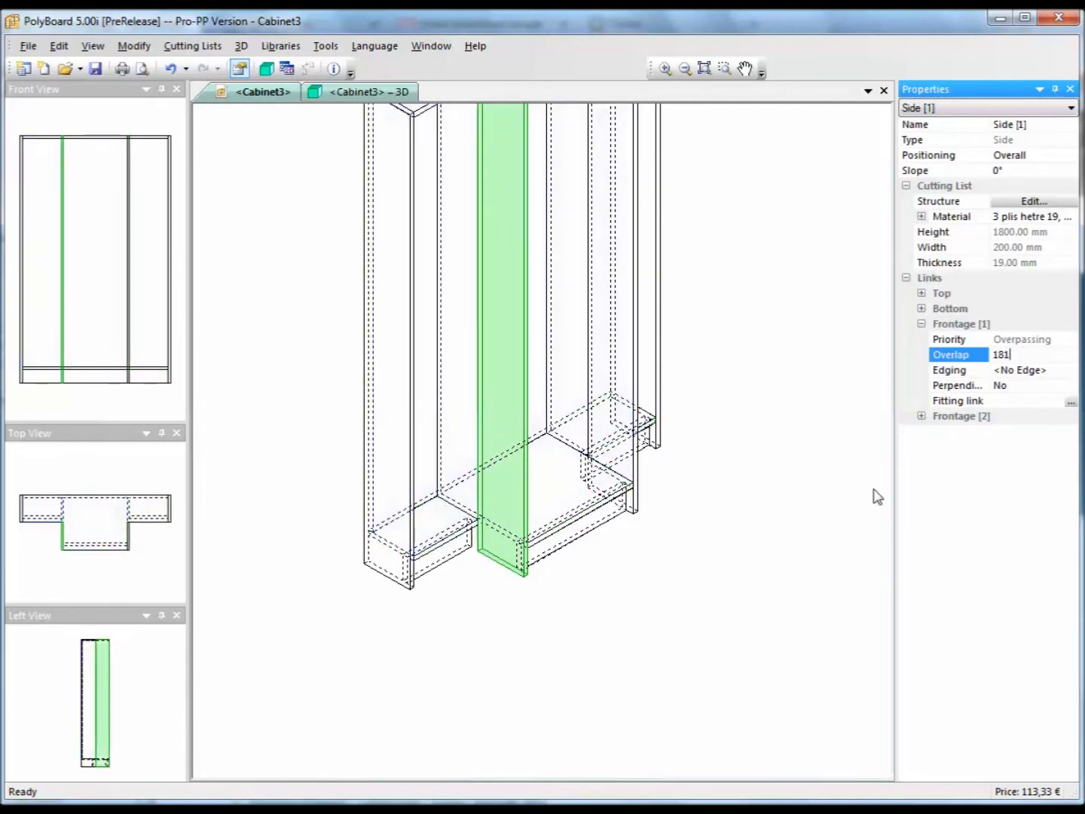
{"action": "left_click", "coordinate": [944, 419]}
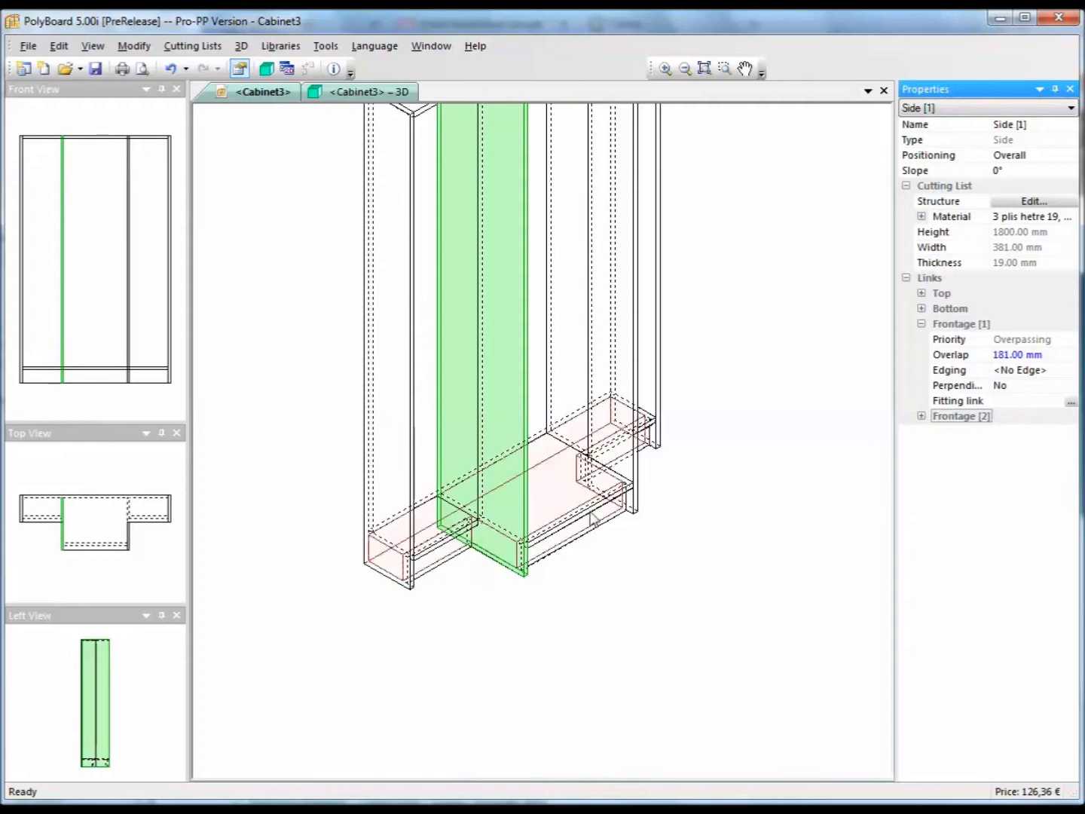
Check the centre zone and the extended left side panel in the 3D view, then return to the wireframe drawing.
{"action": "left_click", "coordinate": [569, 486]}
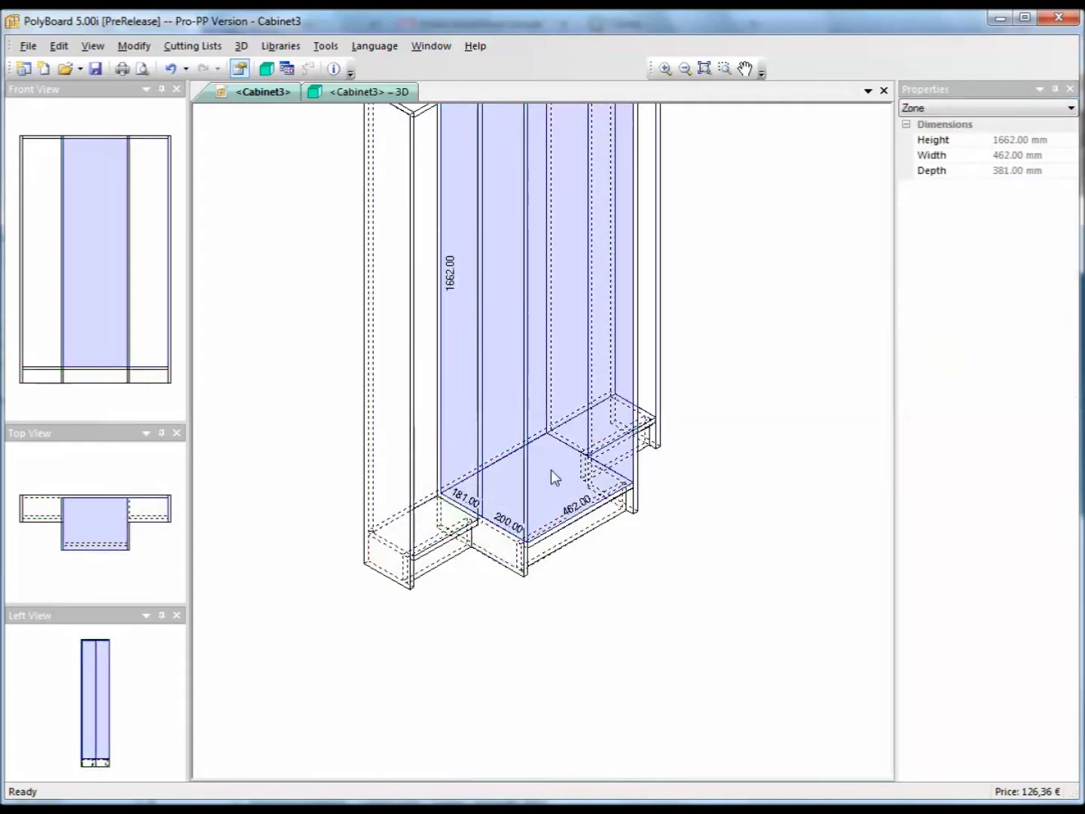
{"action": "middle_click_drag", "start_coordinate": [557, 448], "coordinate": [502, 591]}
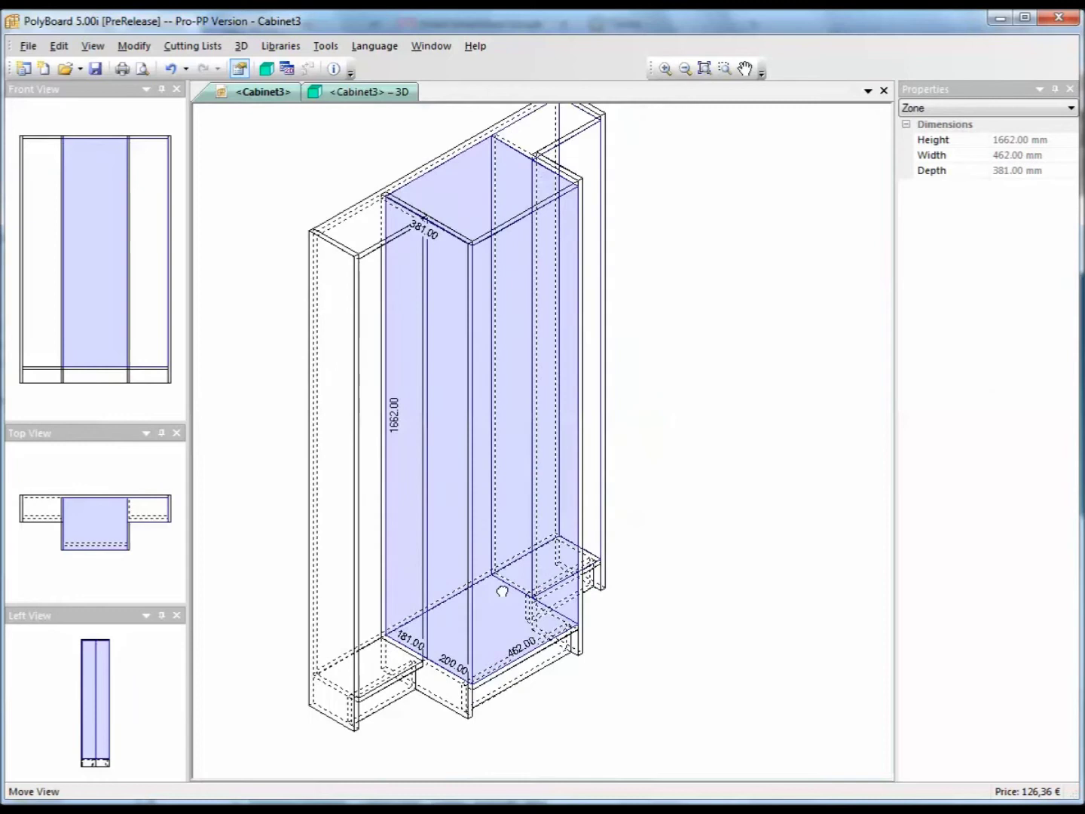
{"action": "left_click", "coordinate": [373, 92]}
{"action": "left_click_drag", "start_coordinate": [637, 624], "coordinate": [514, 610]}
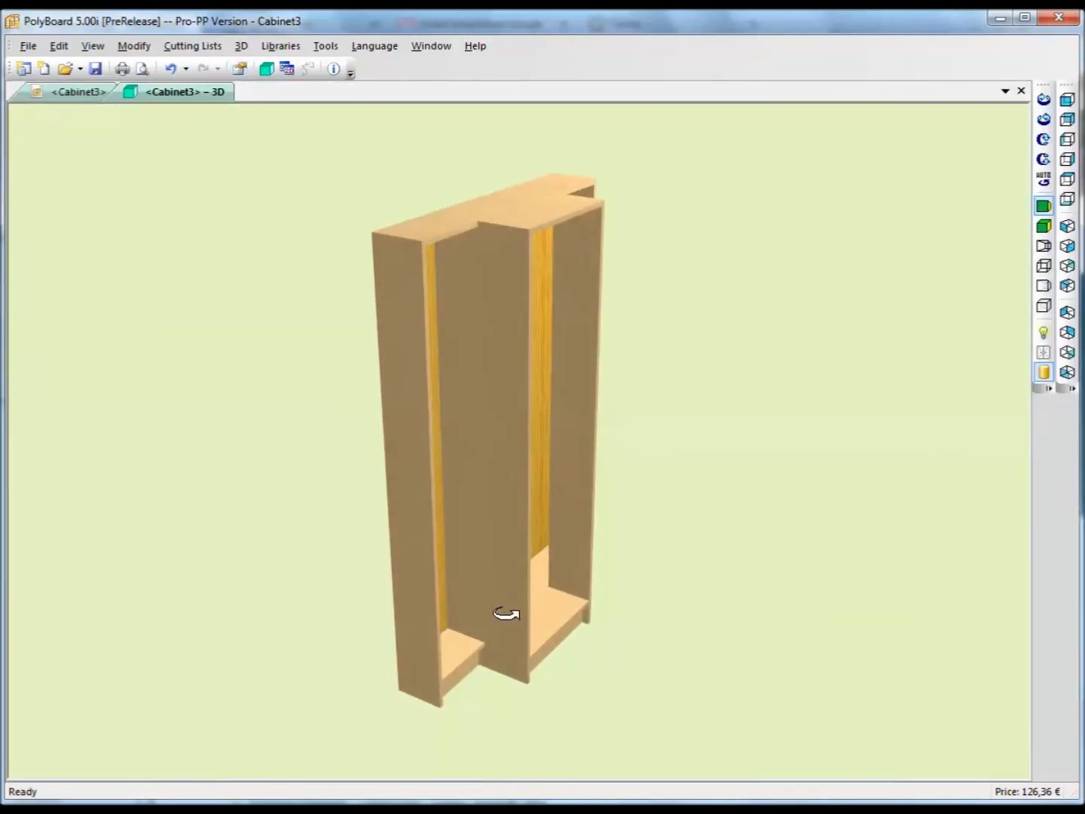
{"action": "left_click_drag", "start_coordinate": [472, 574], "coordinate": [727, 616]}
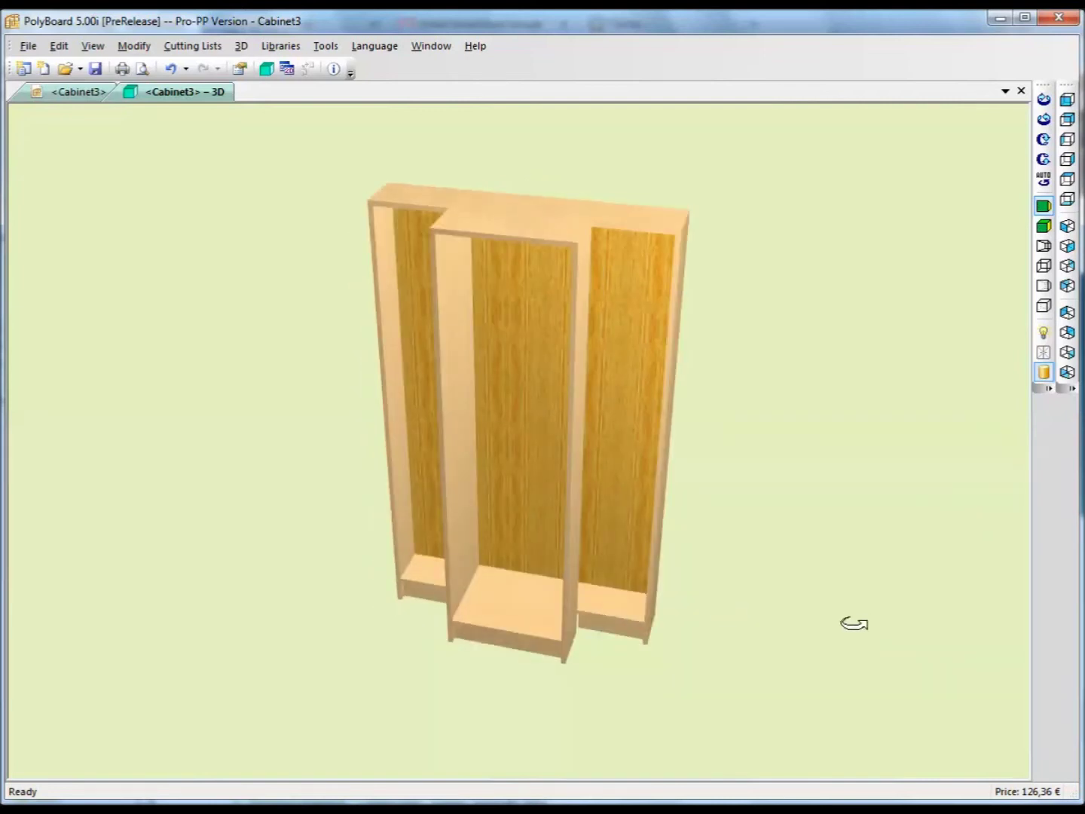
{"action": "left_click", "coordinate": [76, 94]}
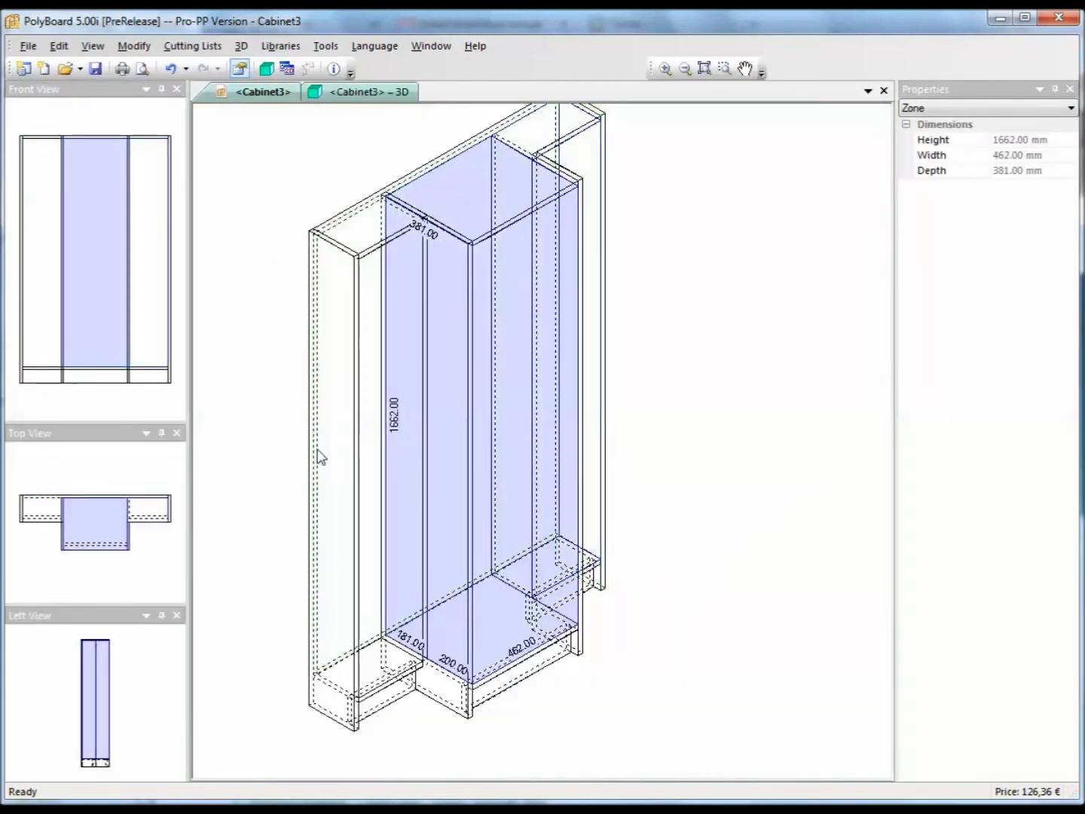
Set the overlap of the centre section's right side panel at its Frontage [3] link to 181 mm and check it in 3D.
{"action": "left_click", "coordinate": [571, 559]}
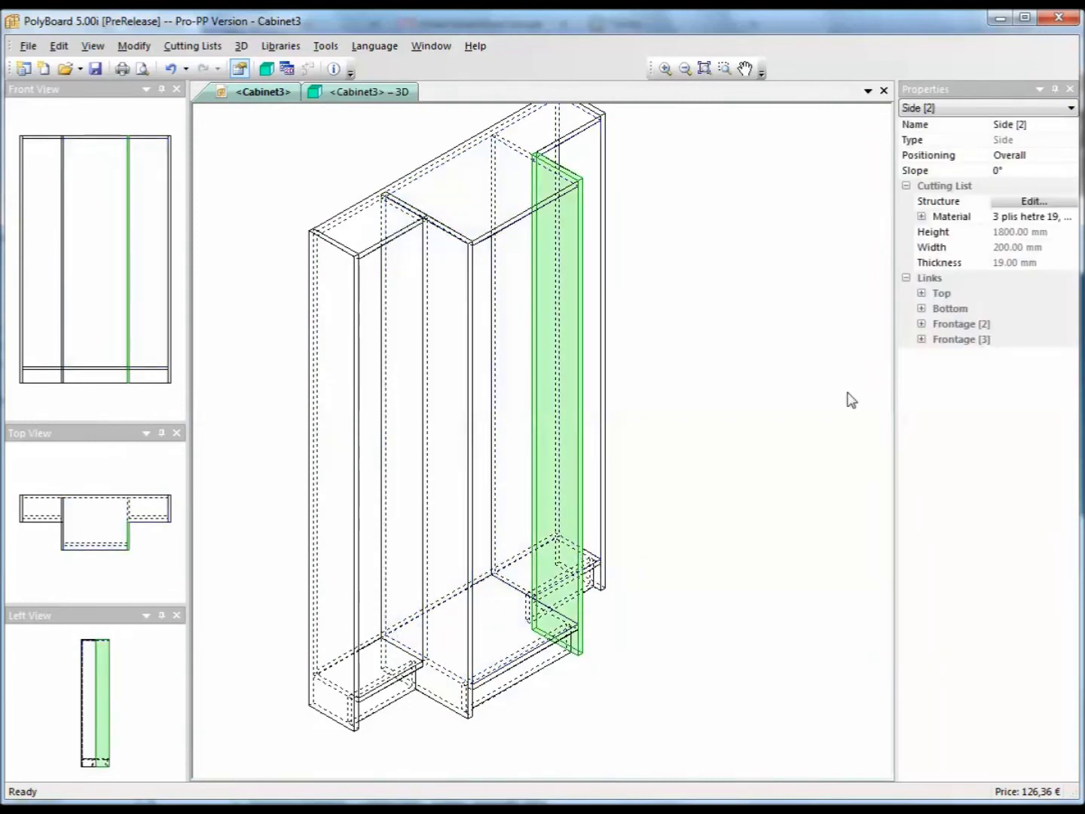
{"action": "left_click", "coordinate": [922, 324]}
{"action": "left_click", "coordinate": [922, 324]}
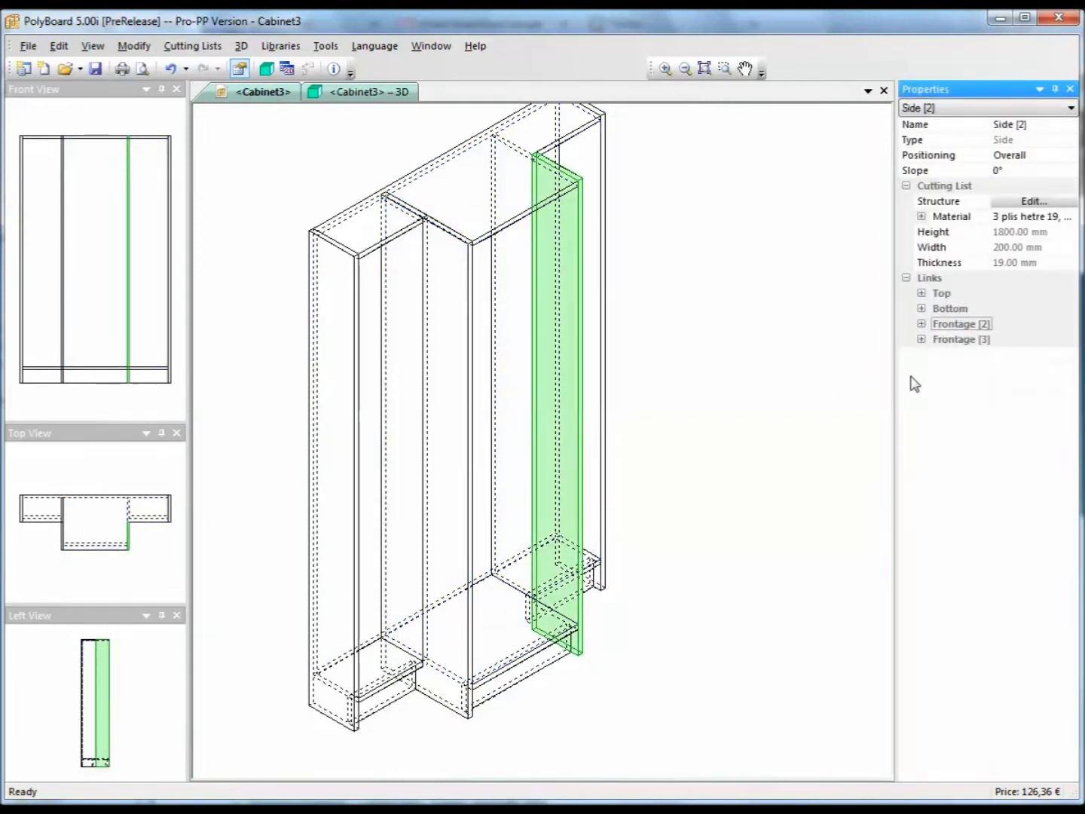
{"action": "left_click", "coordinate": [922, 339]}
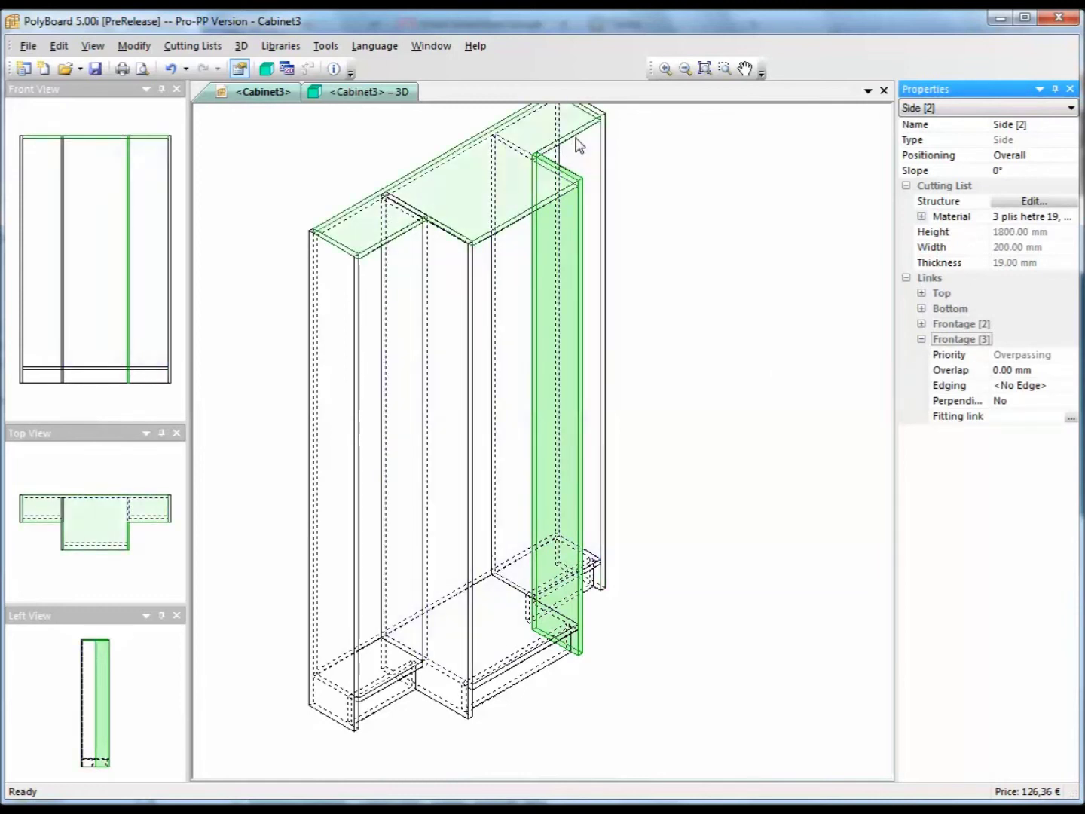
{"action": "left_click", "coordinate": [1046, 371]}
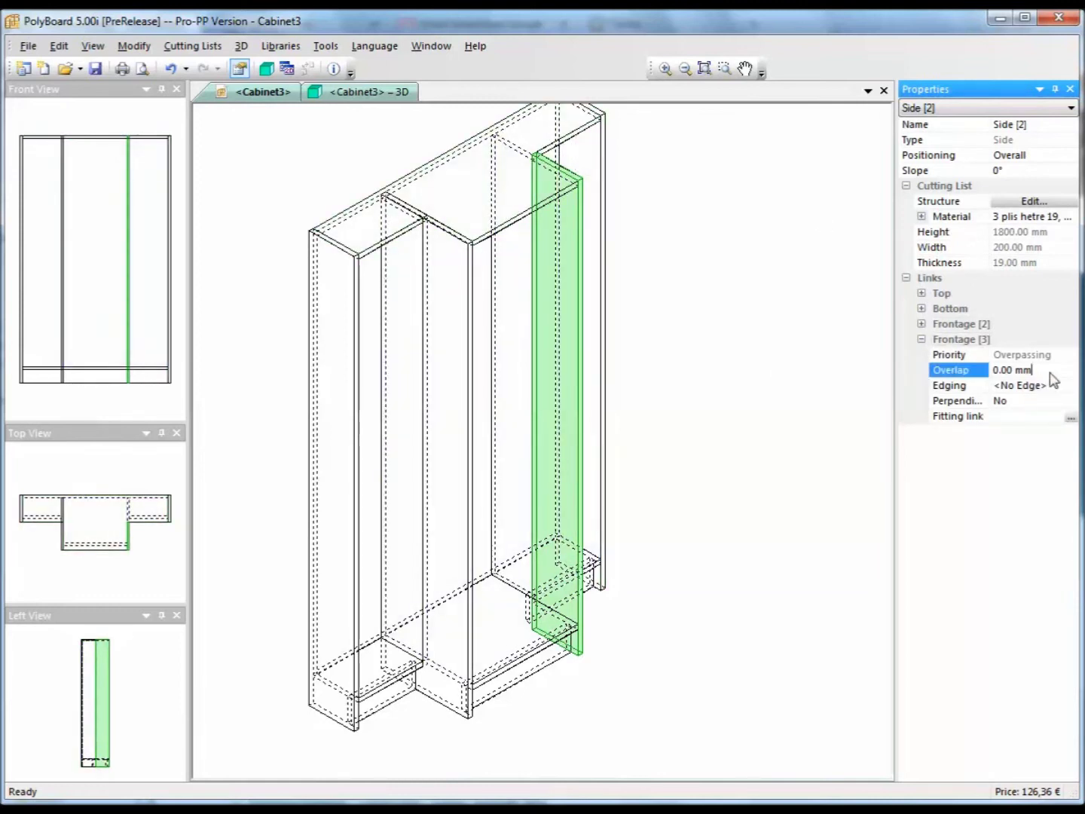
{"action": "type", "text": "181"}
{"action": "left_click", "coordinate": [935, 479]}
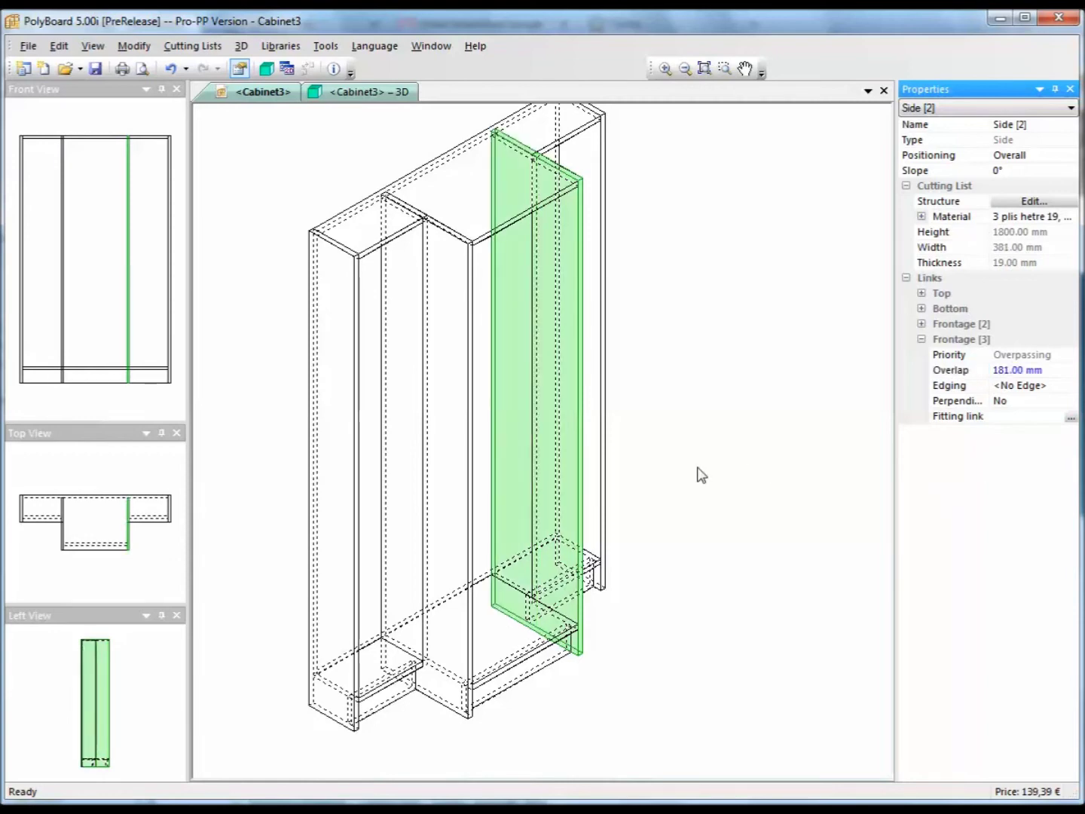
{"action": "left_click", "coordinate": [369, 92]}
{"action": "left_click_drag", "start_coordinate": [565, 519], "coordinate": [542, 550]}
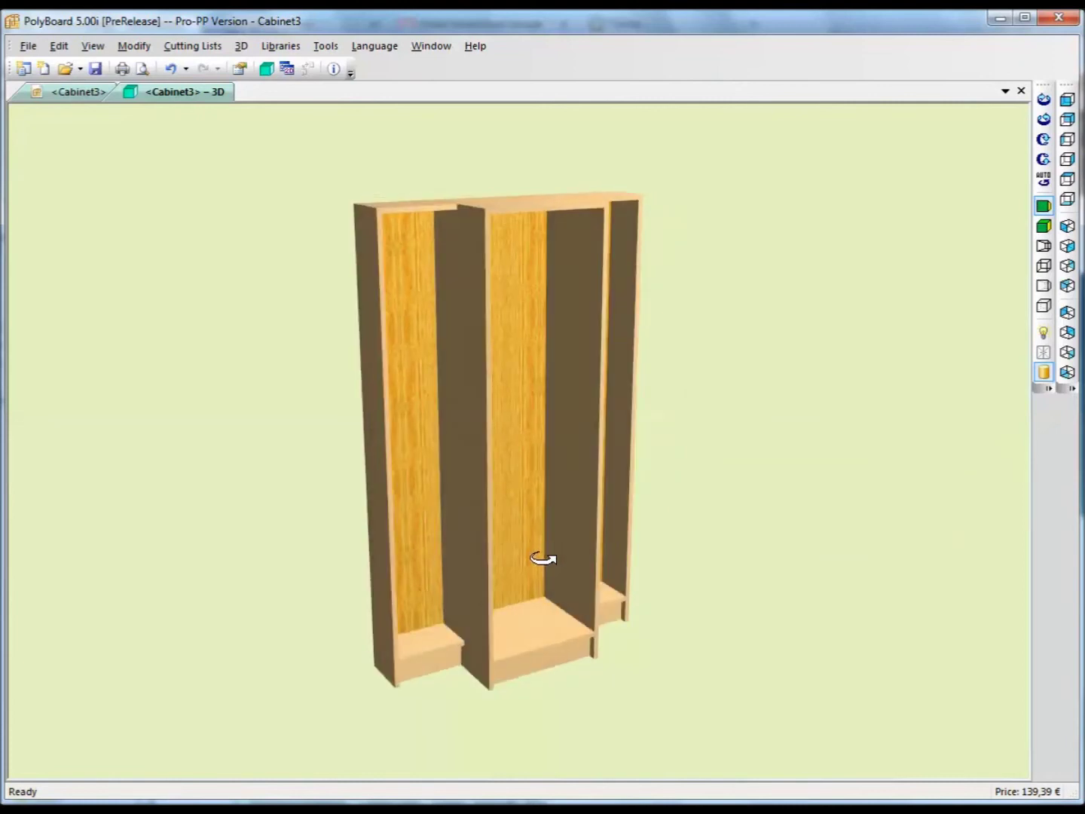
{"action": "left_click", "coordinate": [74, 92]}
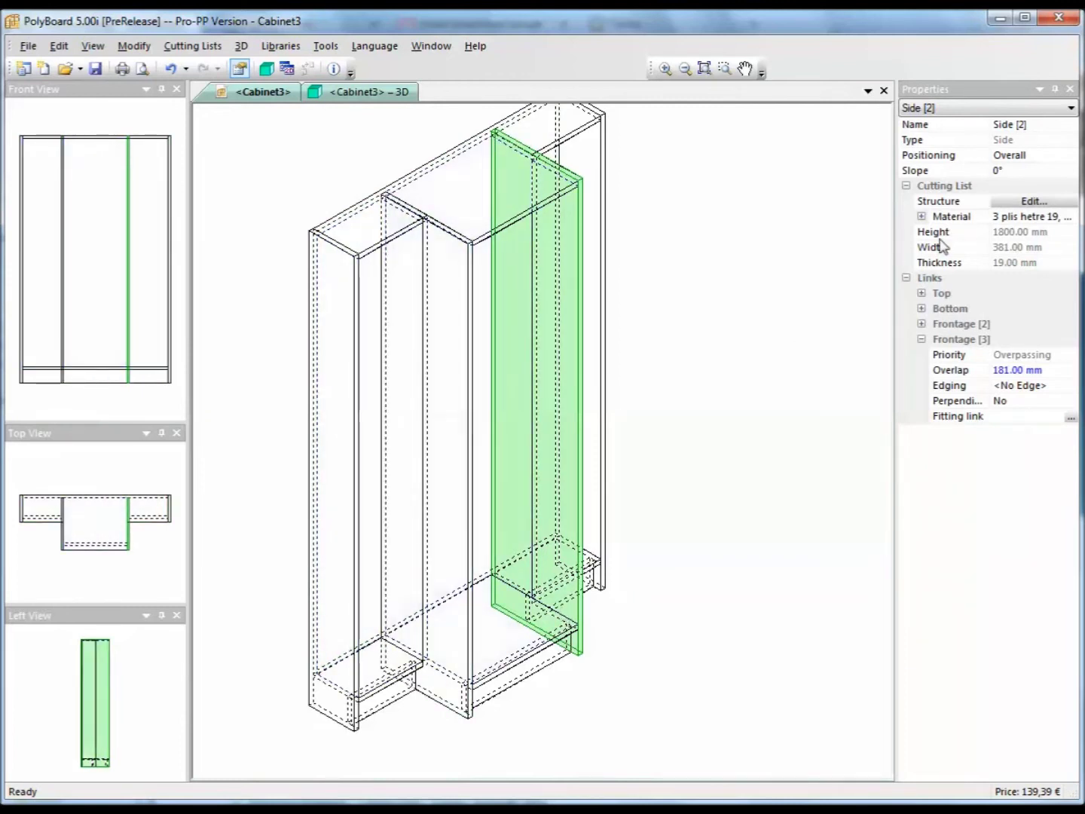
Add an inner tooling to the centre section's right side panel using the front cut shape with a width of 200 mm.
{"action": "left_click", "coordinate": [998, 202]}
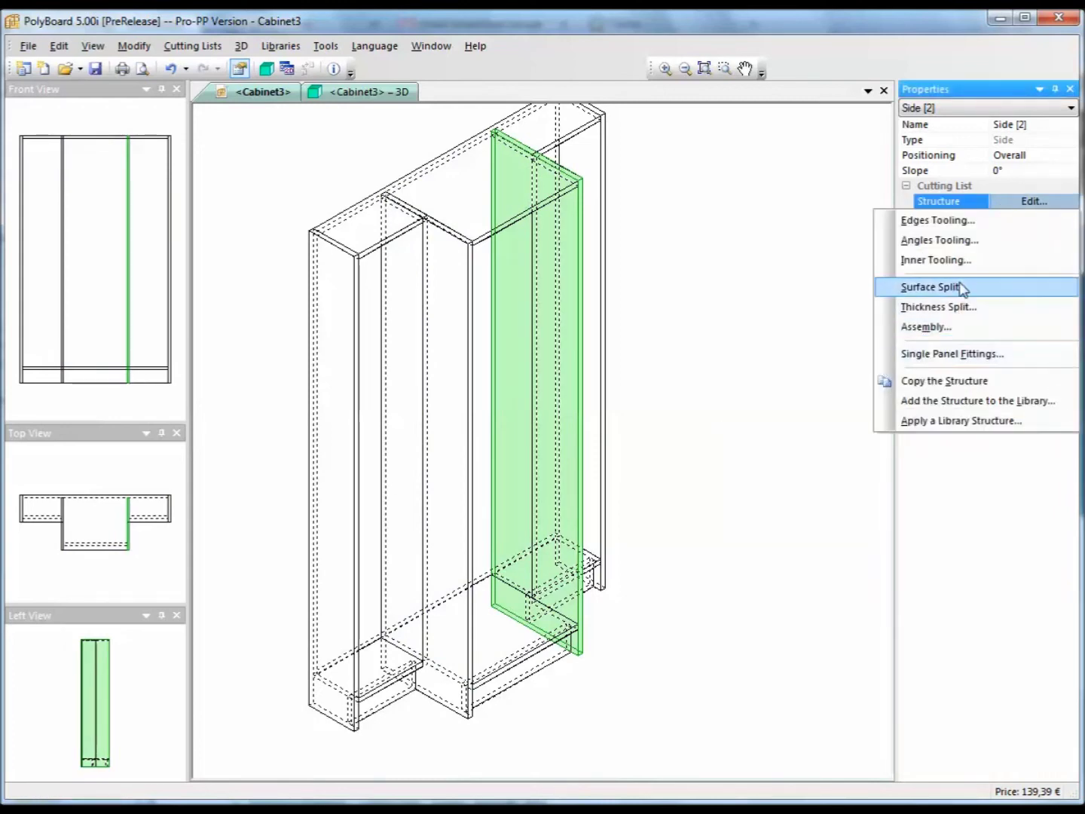
{"action": "left_click", "coordinate": [936, 260]}
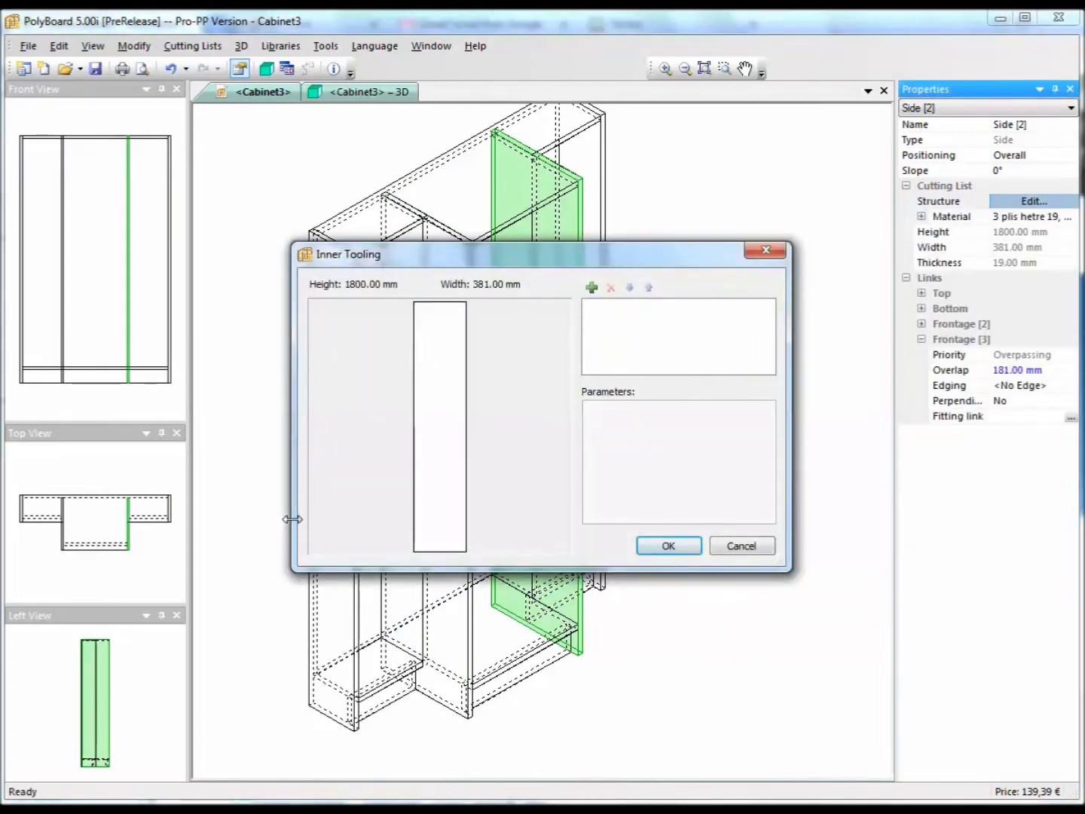
{"action": "left_click", "coordinate": [592, 287]}
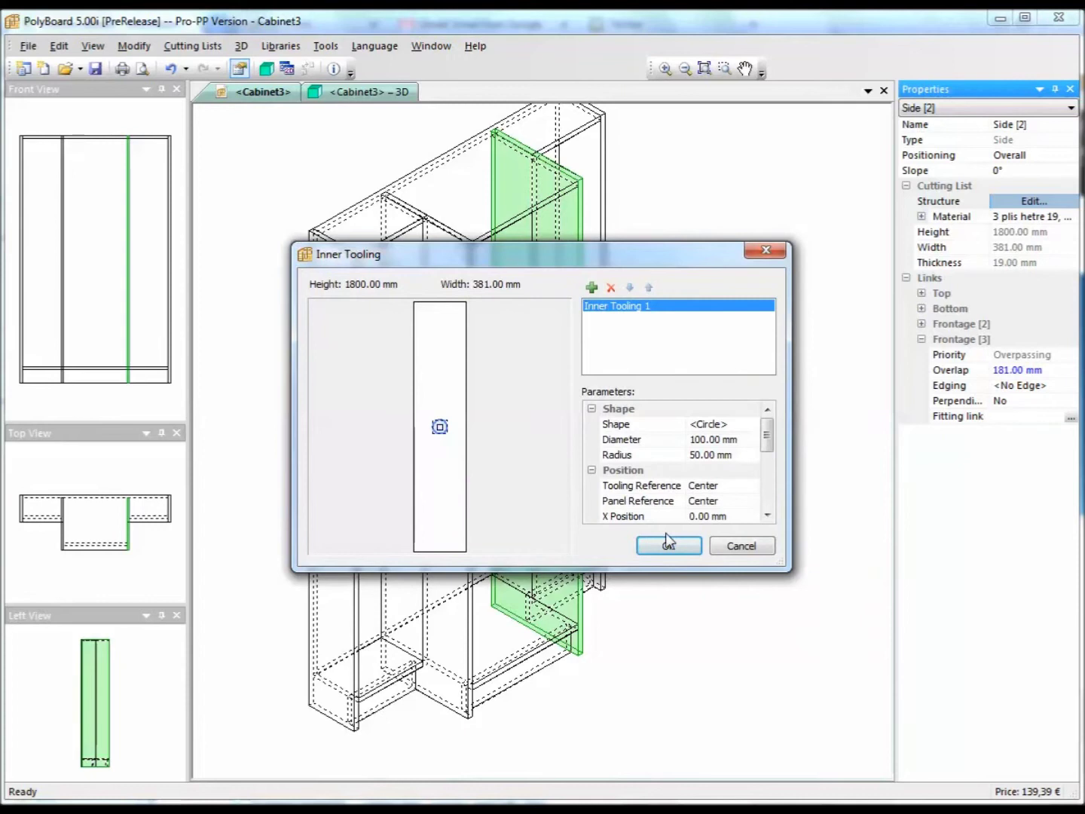
{"action": "left_click", "coordinate": [734, 427]}
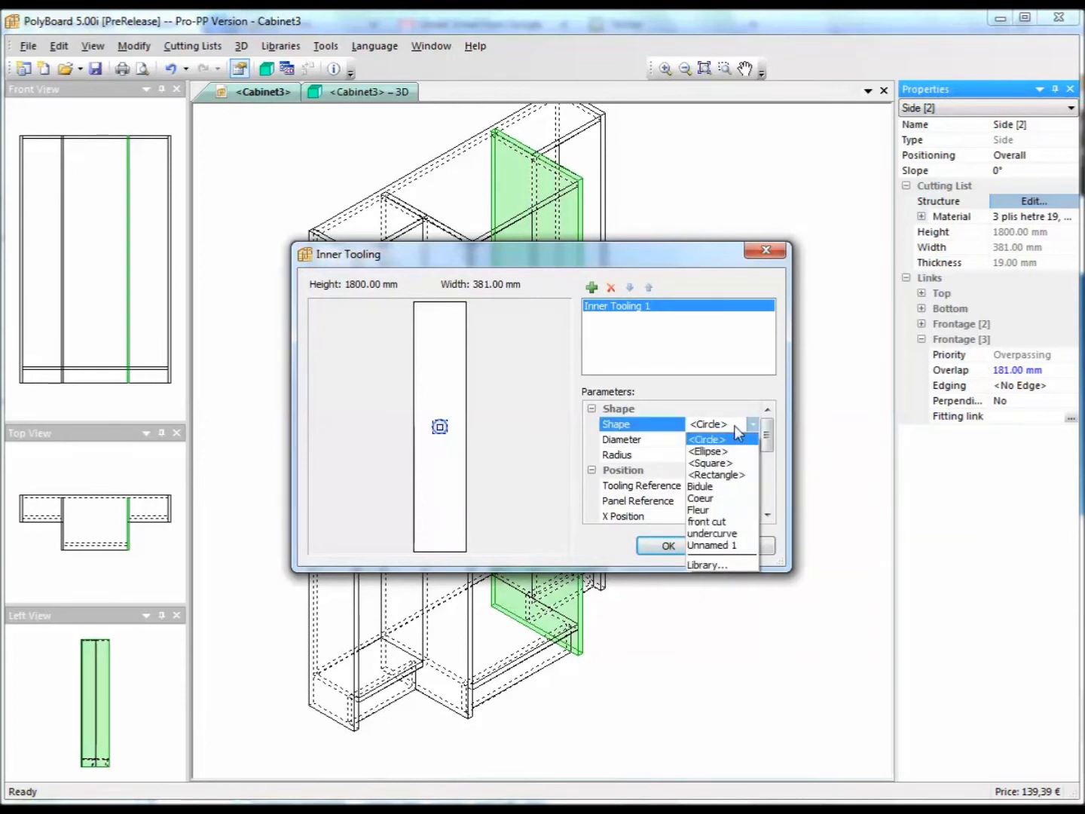
{"action": "left_click", "coordinate": [730, 521]}
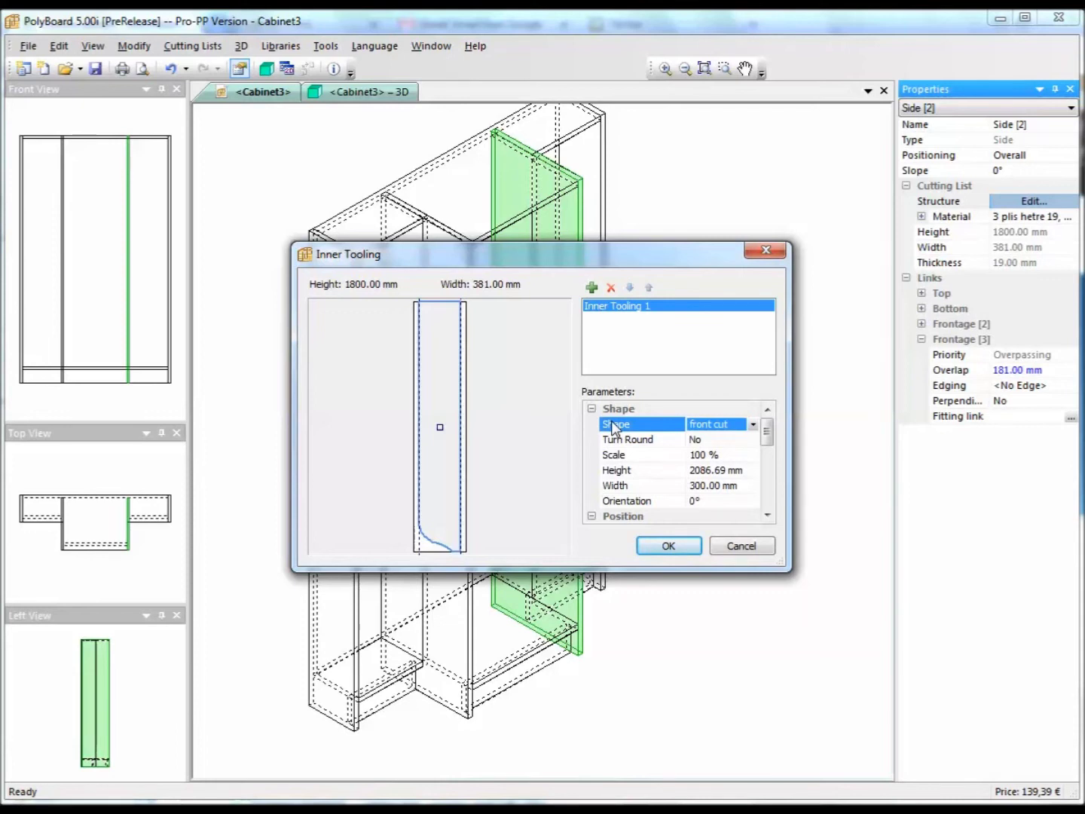
{"action": "left_click", "coordinate": [738, 491]}
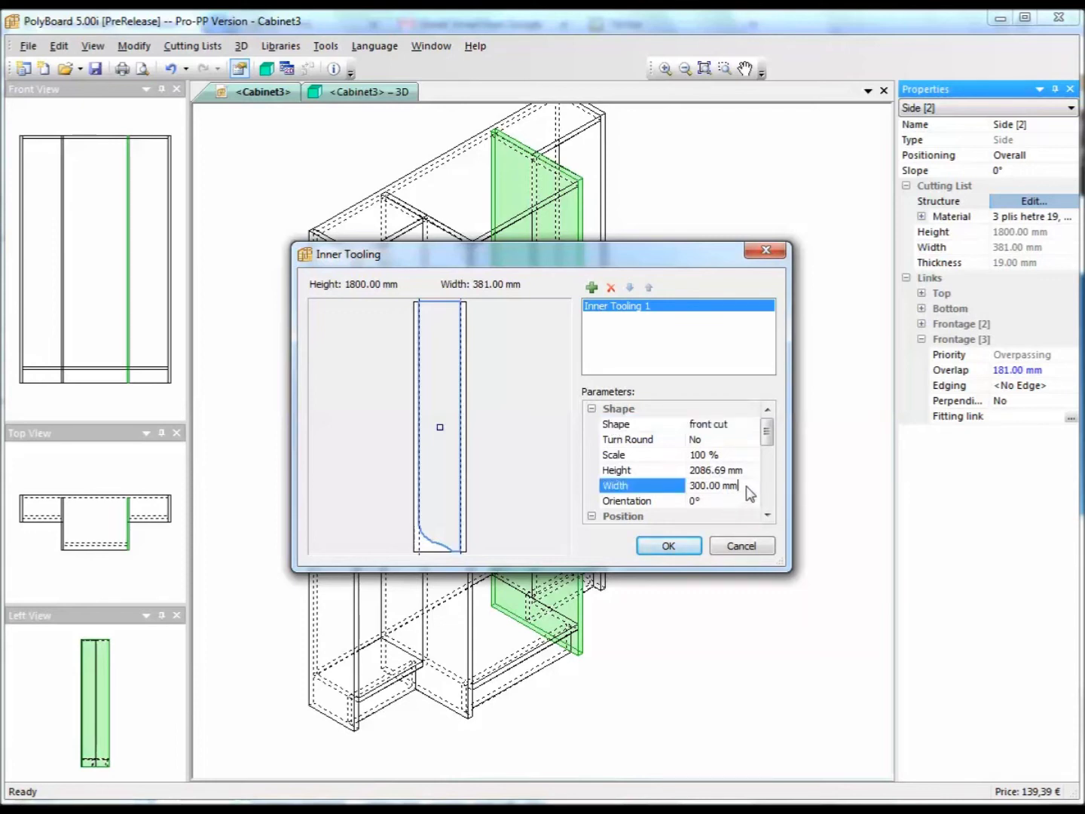
{"action": "type", "text": "2"}
Set both the tooling reference and the panel reference of the front cut to Bottom-Right.
{"action": "left_click_drag", "start_coordinate": [767, 437], "coordinate": [766, 456]}
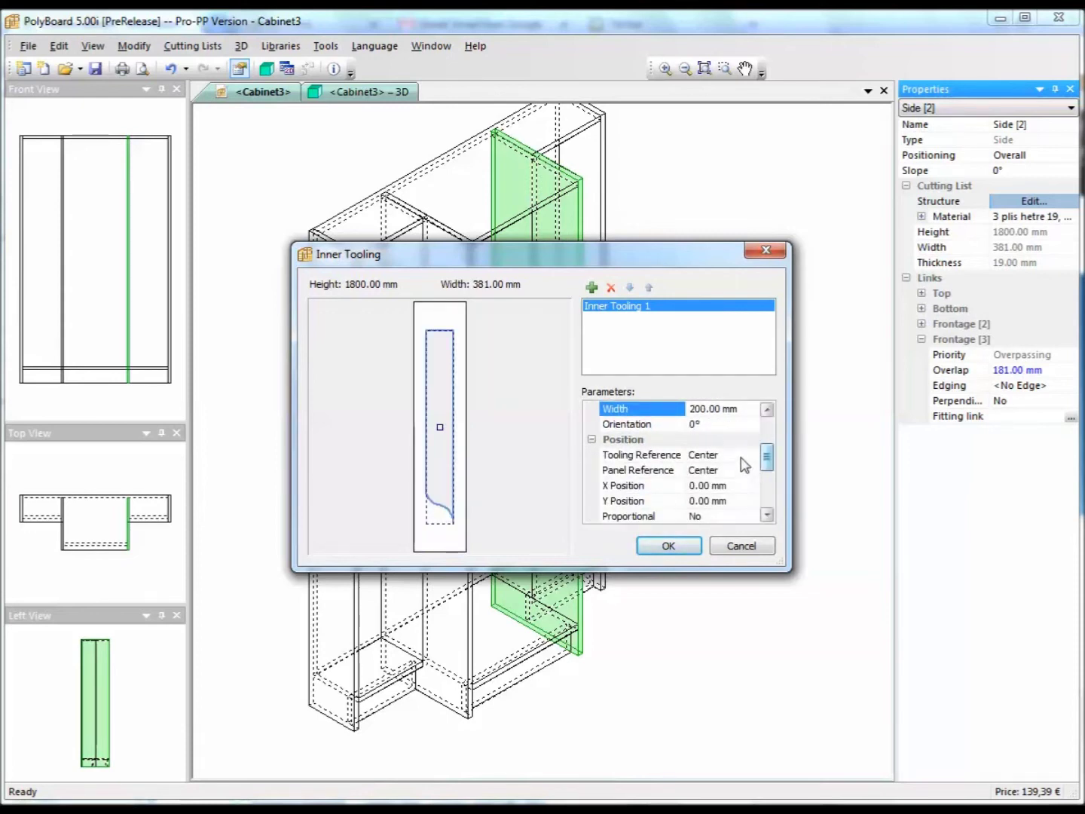
{"action": "left_click", "coordinate": [741, 456]}
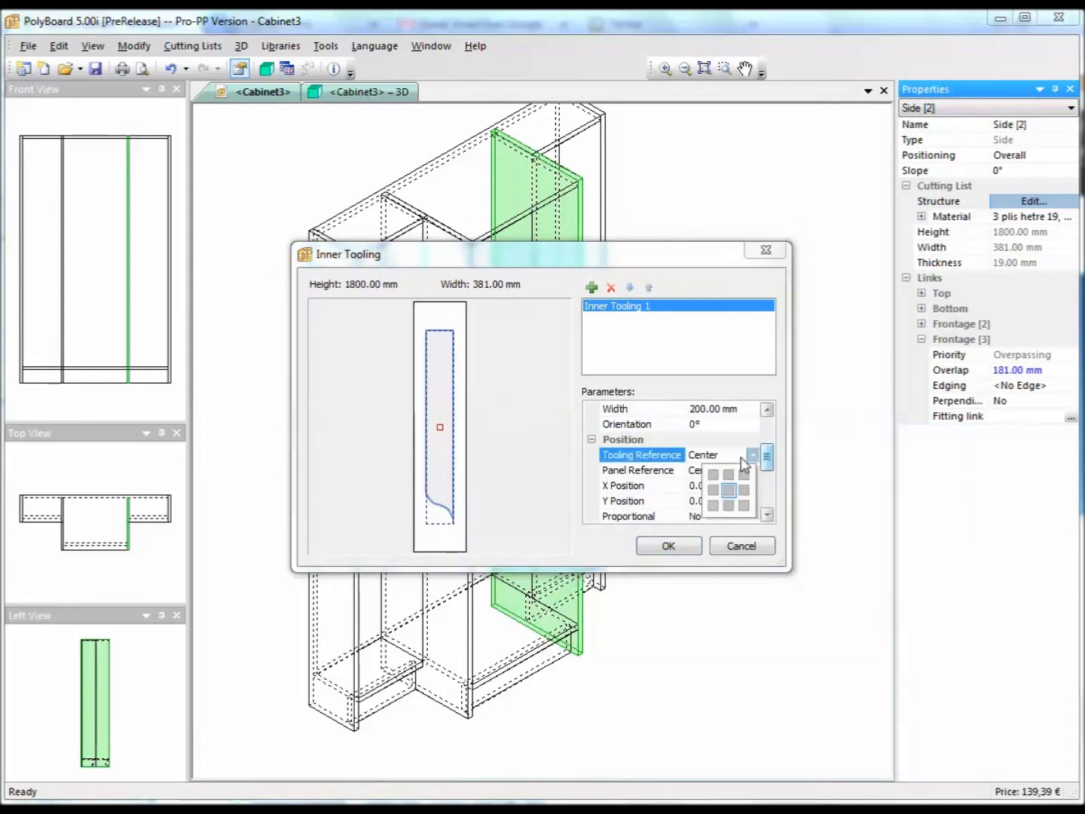
{"action": "left_click", "coordinate": [744, 507]}
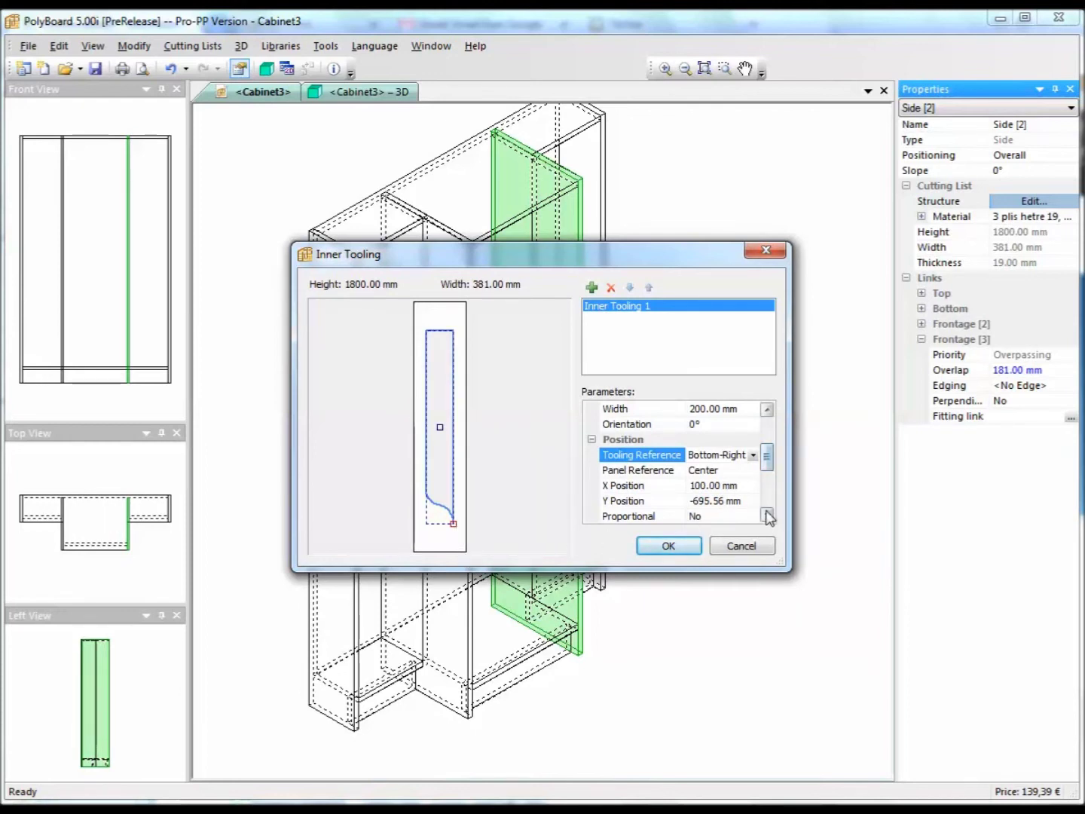
{"action": "left_click_drag", "start_coordinate": [767, 452], "coordinate": [769, 476]}
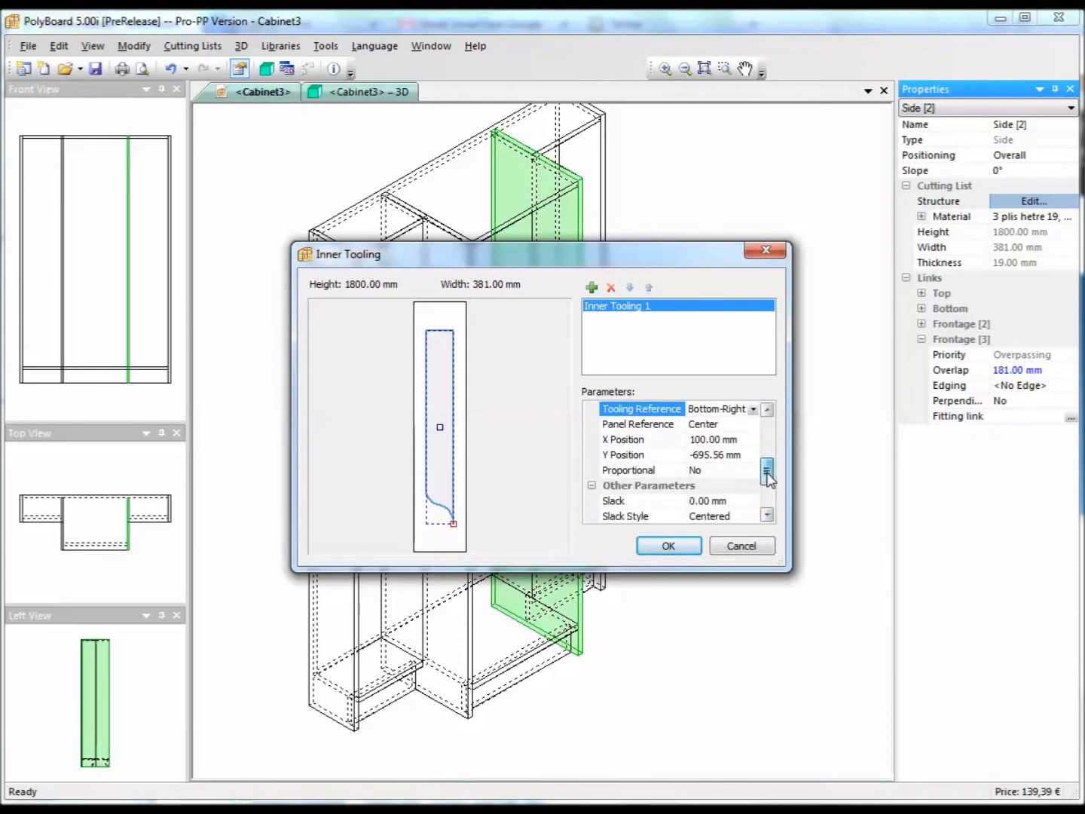
{"action": "left_click", "coordinate": [729, 424]}
{"action": "left_click", "coordinate": [744, 479]}
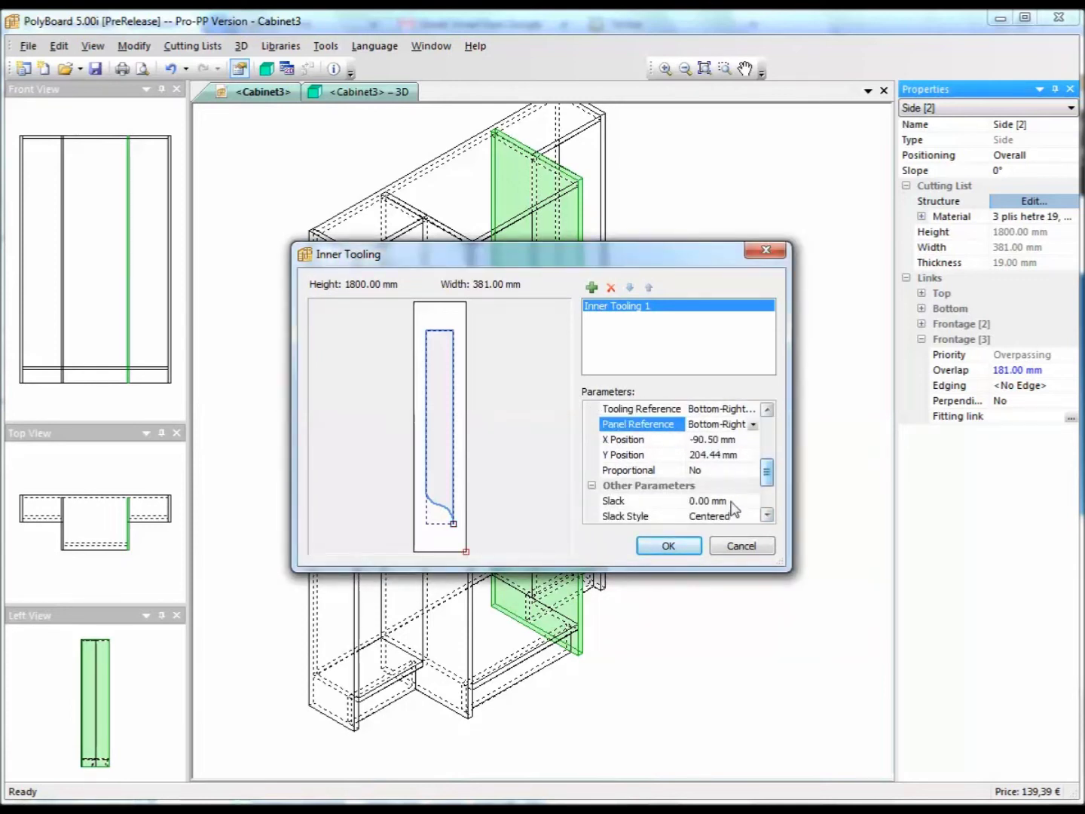
Position the front cut at X 0 mm and Y 850 mm and apply the inner tooling to the panel.
{"action": "left_click", "coordinate": [746, 439]}
{"action": "type", "text": "0"}
{"action": "left_click", "coordinate": [712, 455]}
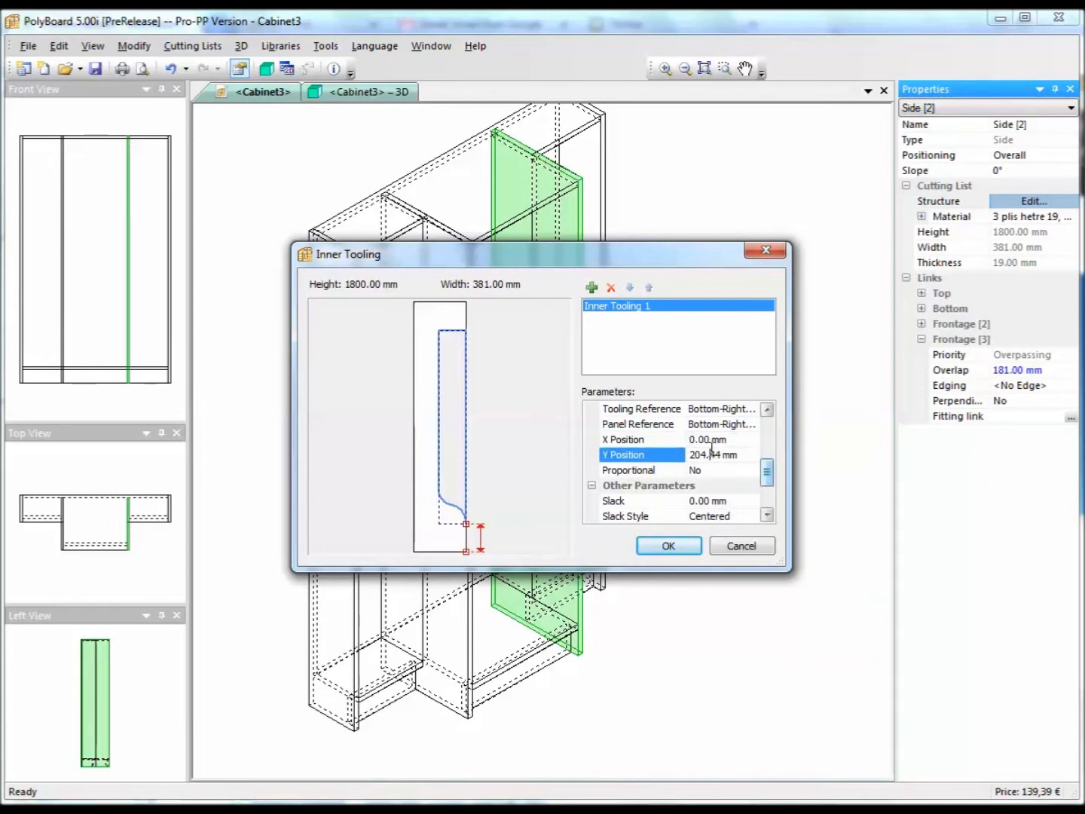
{"action": "left_click_drag", "start_coordinate": [743, 454], "coordinate": [684, 455]}
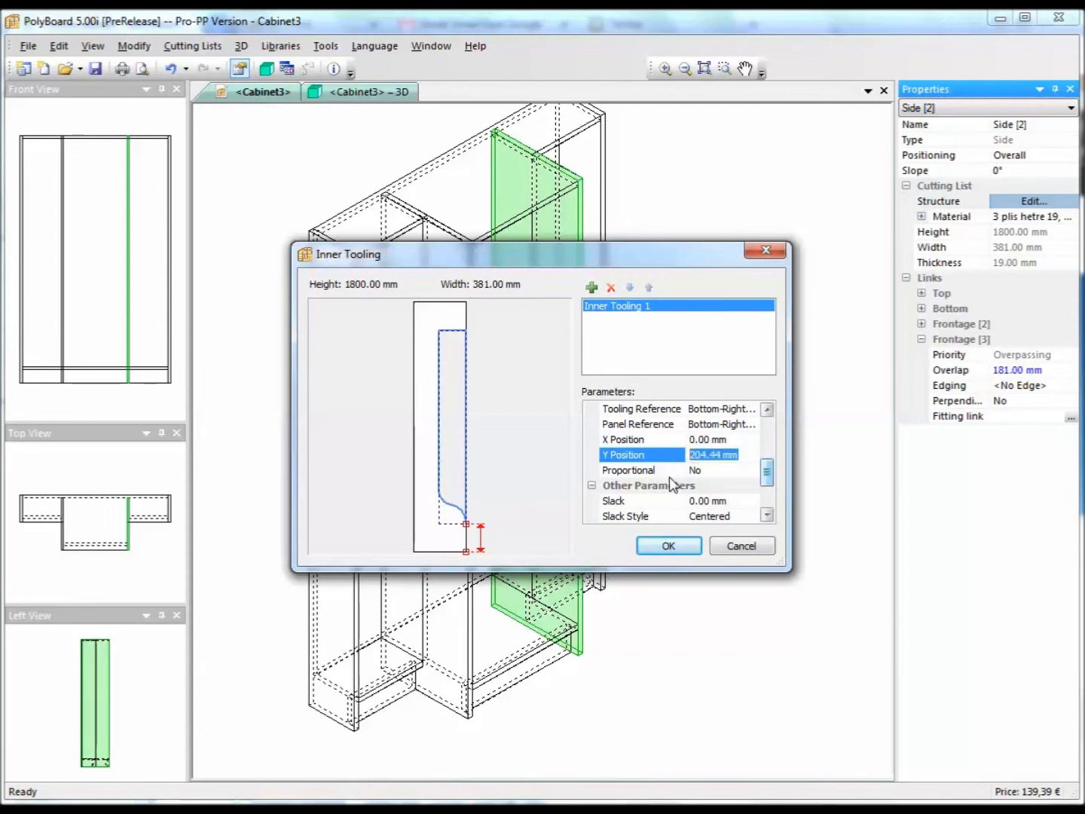
{"action": "type", "text": "850"}
{"action": "left_click", "coordinate": [728, 501]}
{"action": "left_click", "coordinate": [669, 547]}
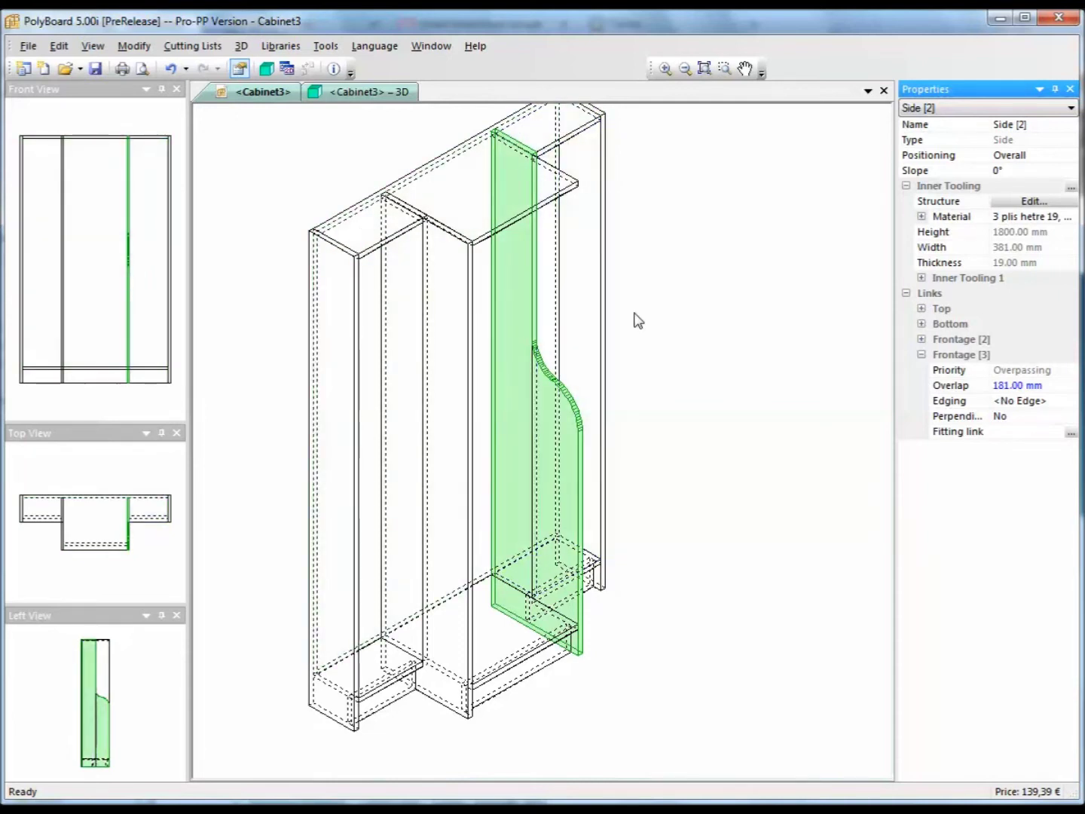
Copy the structure of the centre section's right side panel onto its left side panel and check both curved cuts in 3D.
{"action": "right_click", "coordinate": [534, 276]}
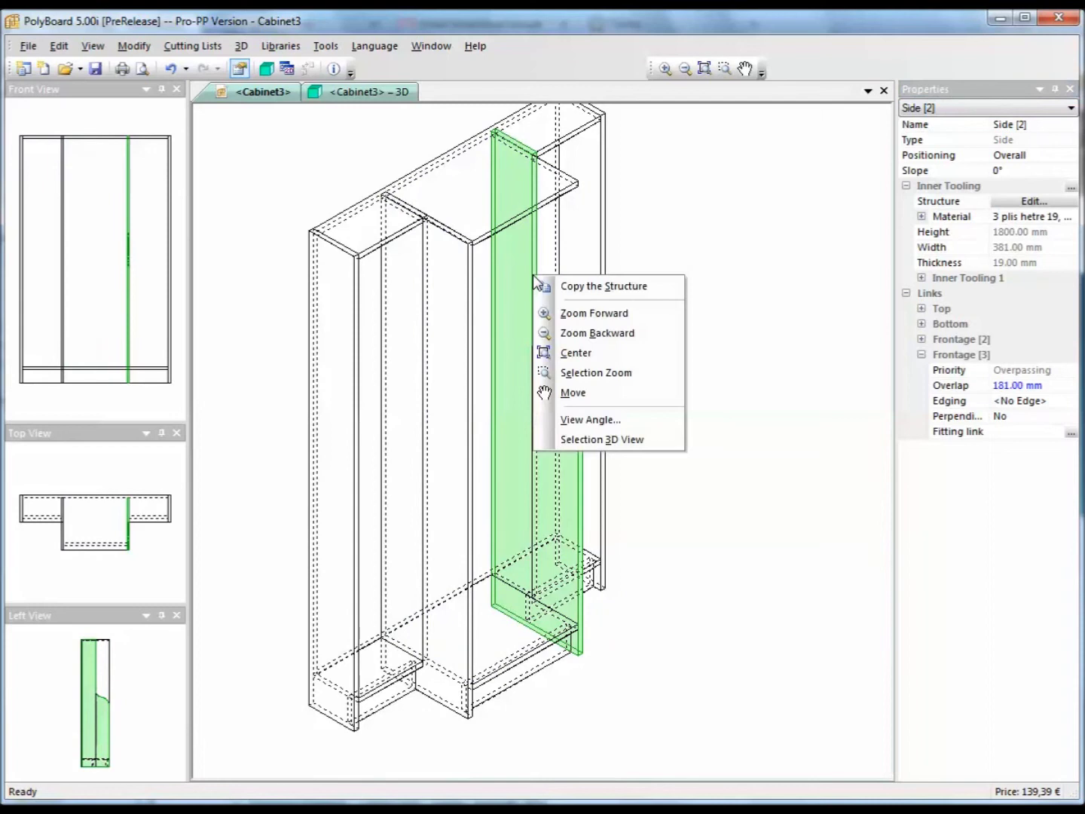
{"action": "left_click", "coordinate": [554, 285]}
{"action": "left_click", "coordinate": [474, 301]}
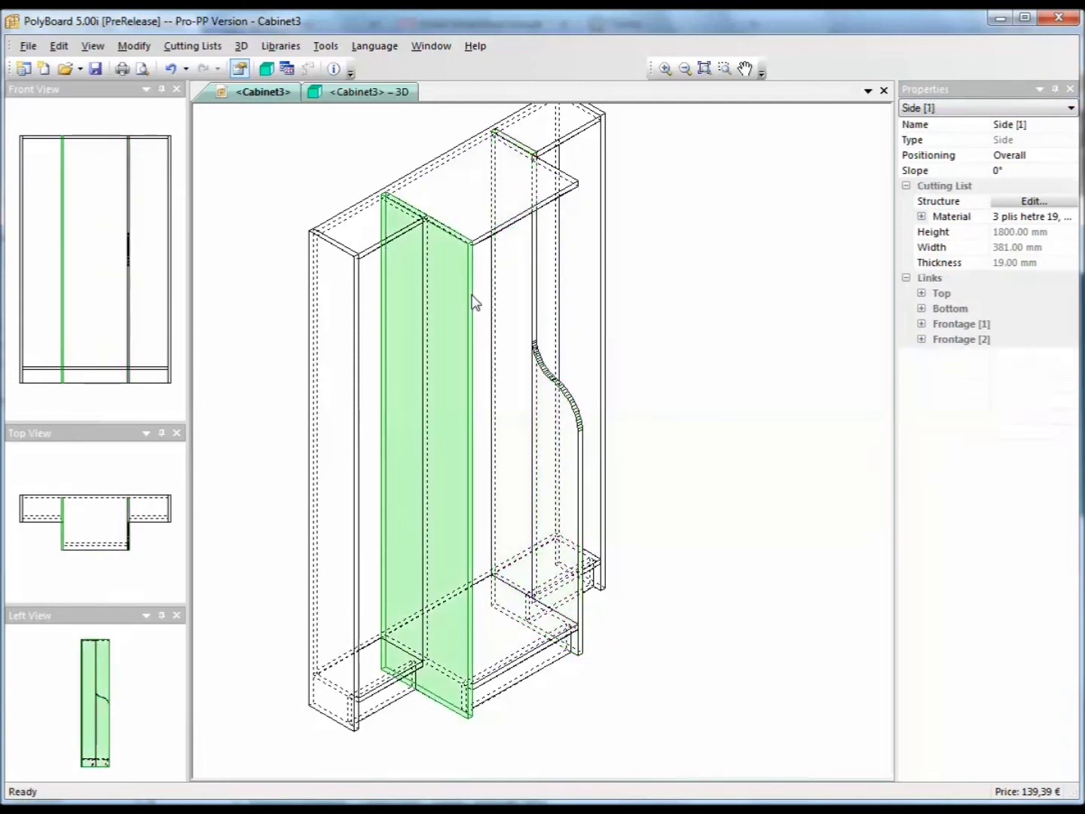
{"action": "right_click", "coordinate": [474, 302]}
{"action": "left_click", "coordinate": [554, 324]}
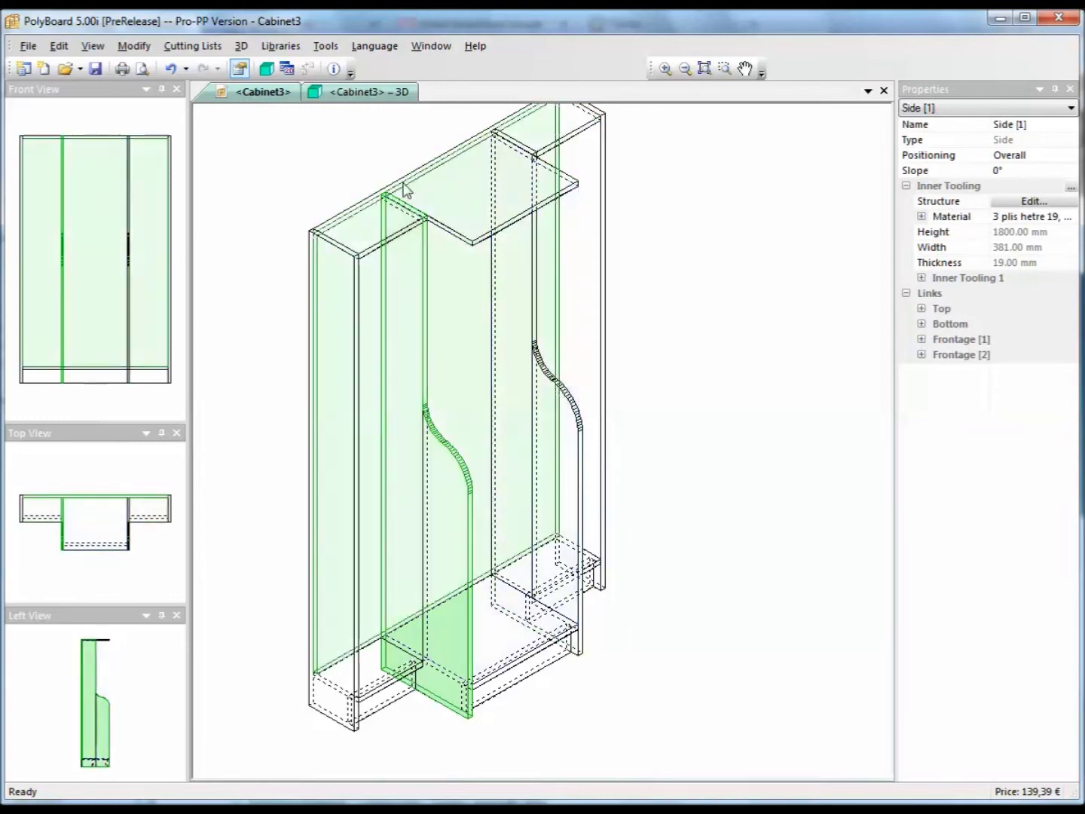
{"action": "left_click", "coordinate": [361, 92]}
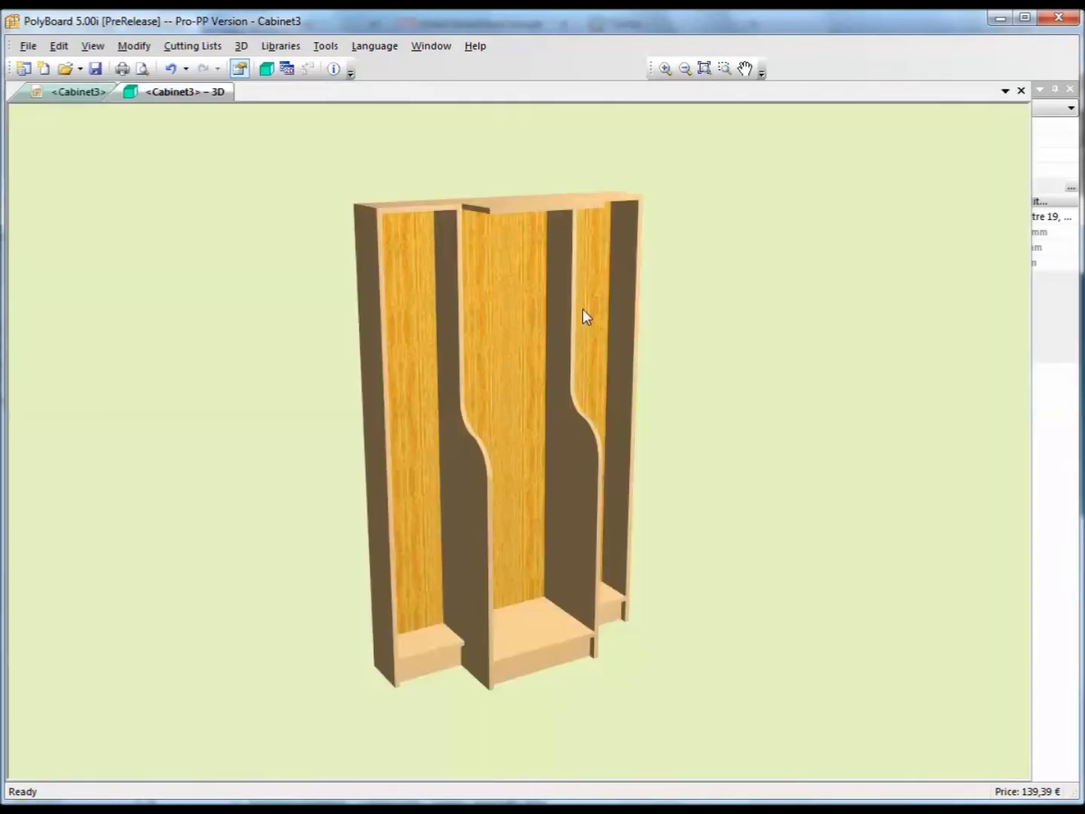
{"action": "left_click_drag", "start_coordinate": [546, 397], "coordinate": [590, 405]}
{"action": "left_click", "coordinate": [72, 94]}
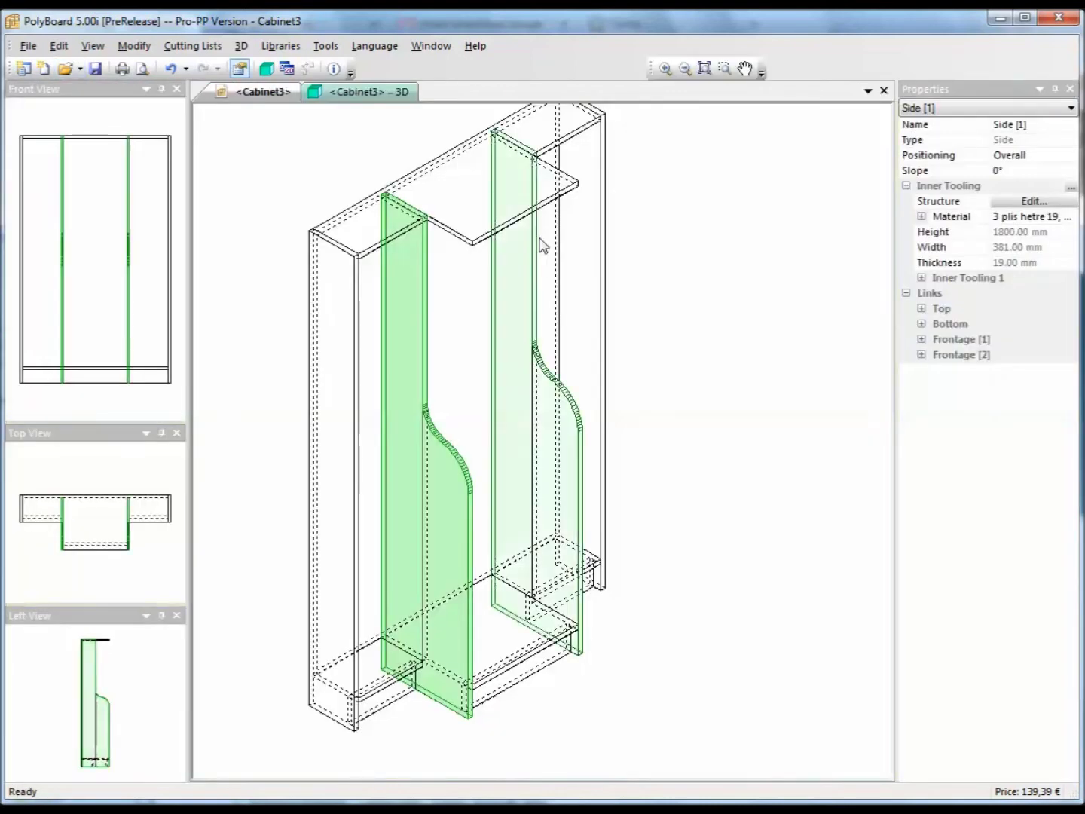
Set the top panel's overlap at its Frontage [2] link to -200 mm and check it in 3D.
{"action": "left_click", "coordinate": [489, 240]}
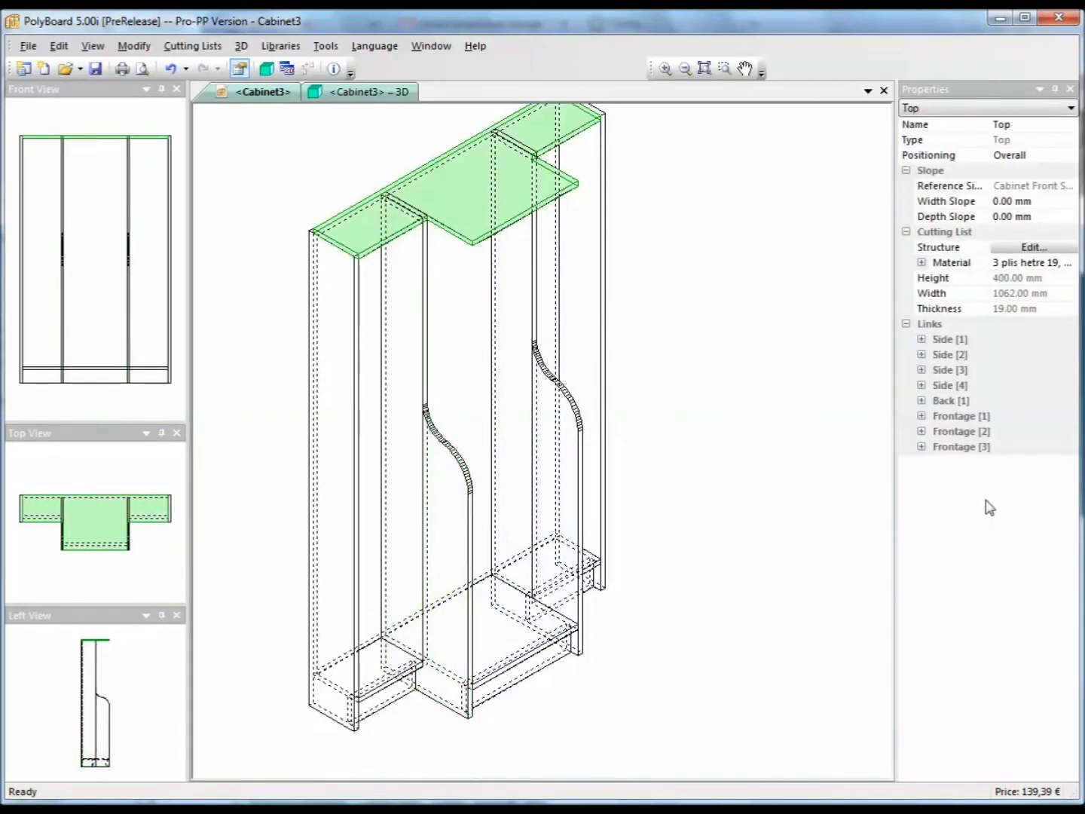
{"action": "left_click", "coordinate": [921, 431]}
{"action": "left_click", "coordinate": [1041, 465]}
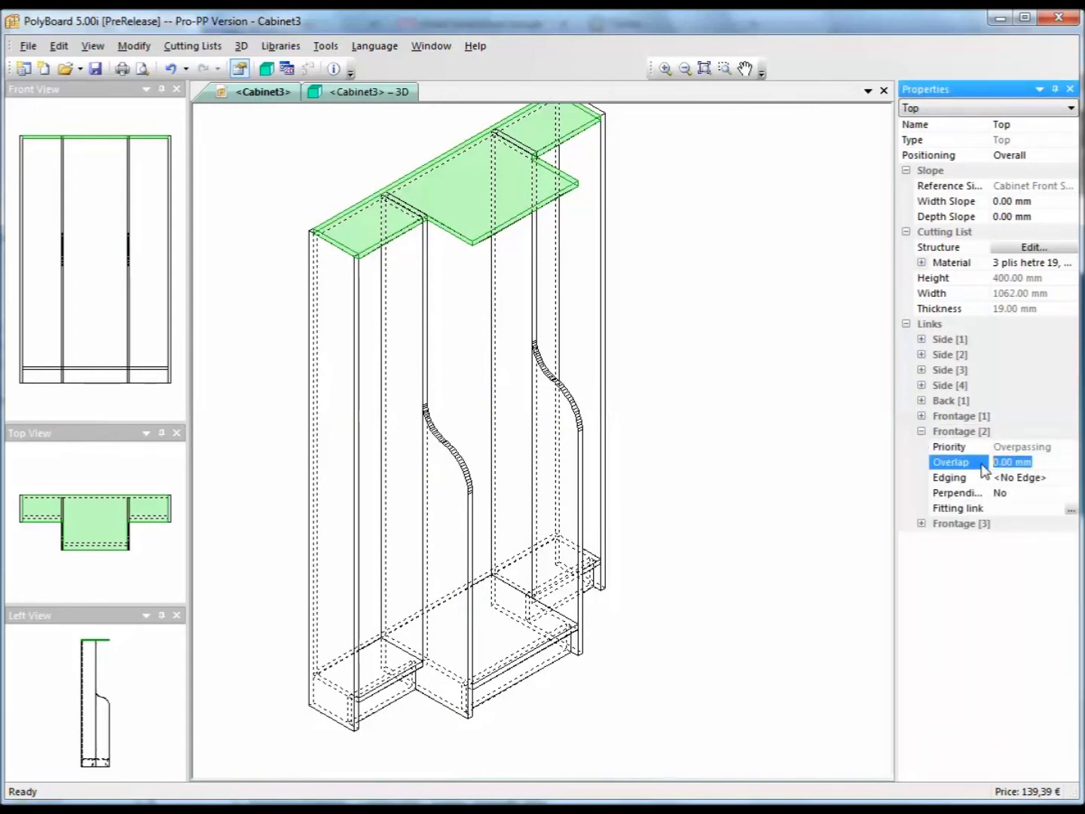
{"action": "type", "text": "-"}
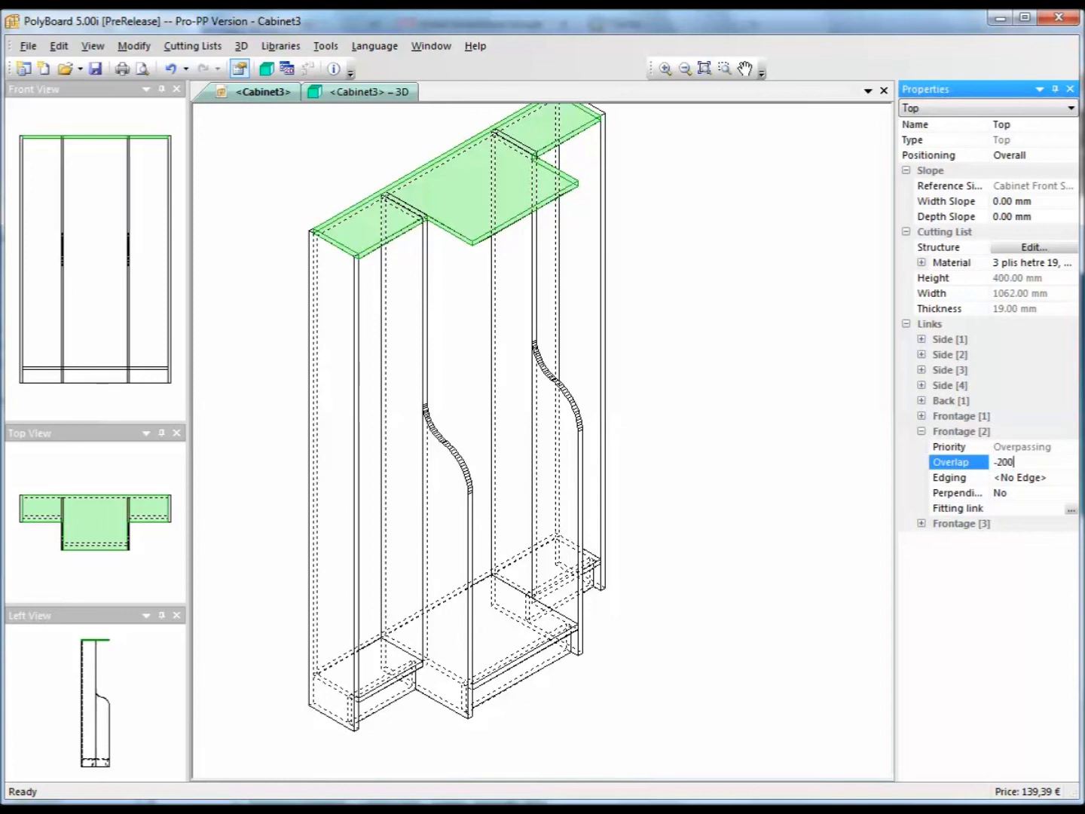
{"action": "type", "text": "200"}
{"action": "key", "text": "Return"}
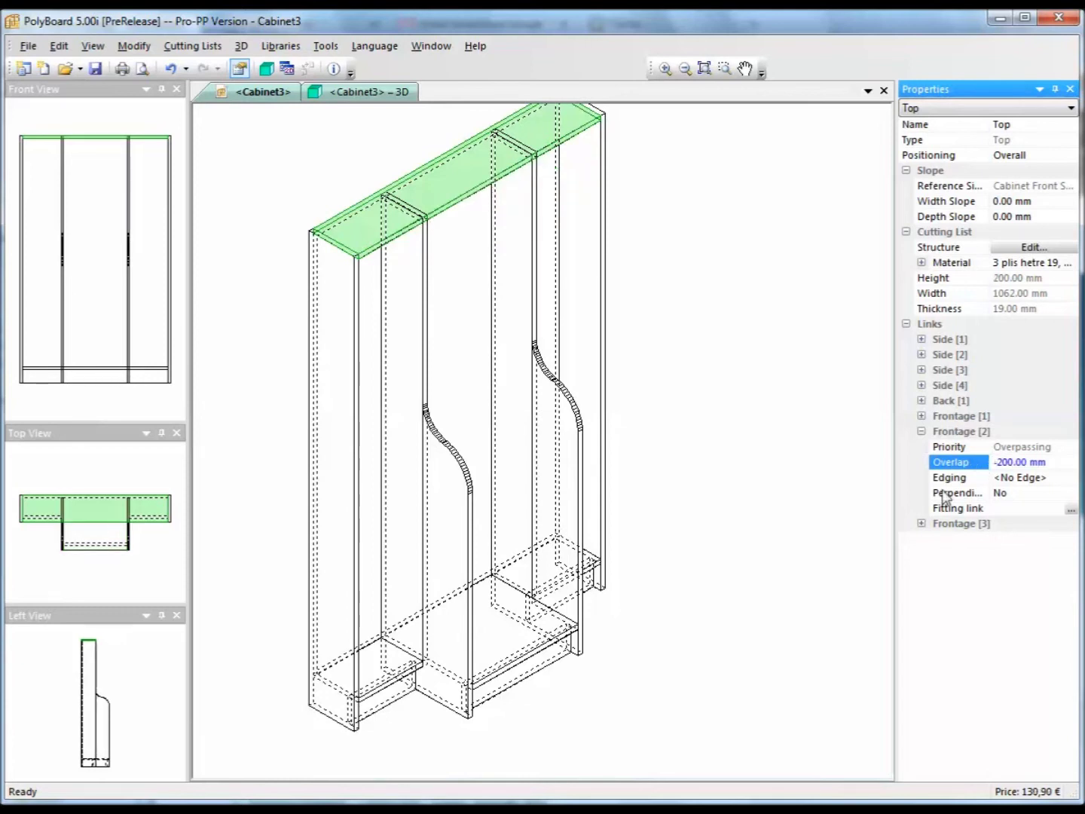
{"action": "left_click", "coordinate": [384, 95]}
{"action": "left_click_drag", "start_coordinate": [491, 407], "coordinate": [452, 392]}
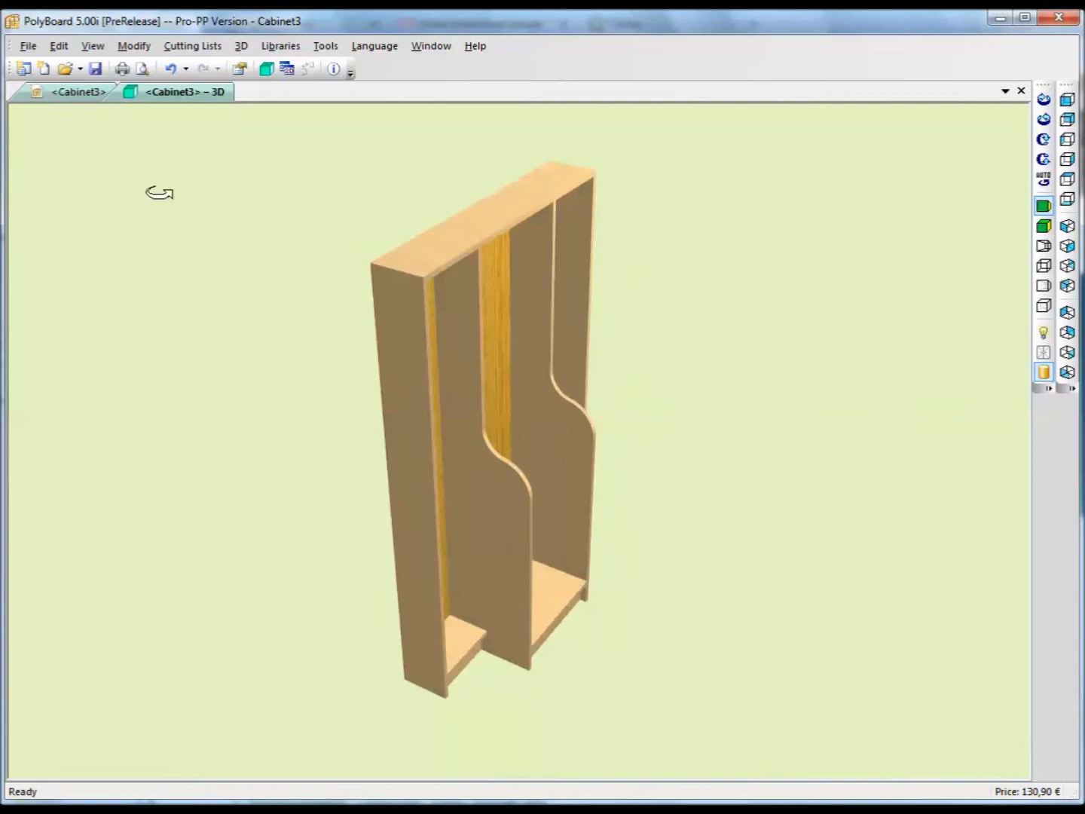
{"action": "left_click", "coordinate": [60, 94]}
Add one fixed shelf to the centre section at a distance of 750 mm from the bottom.
{"action": "left_click_drag", "start_coordinate": [624, 484], "coordinate": [596, 516]}
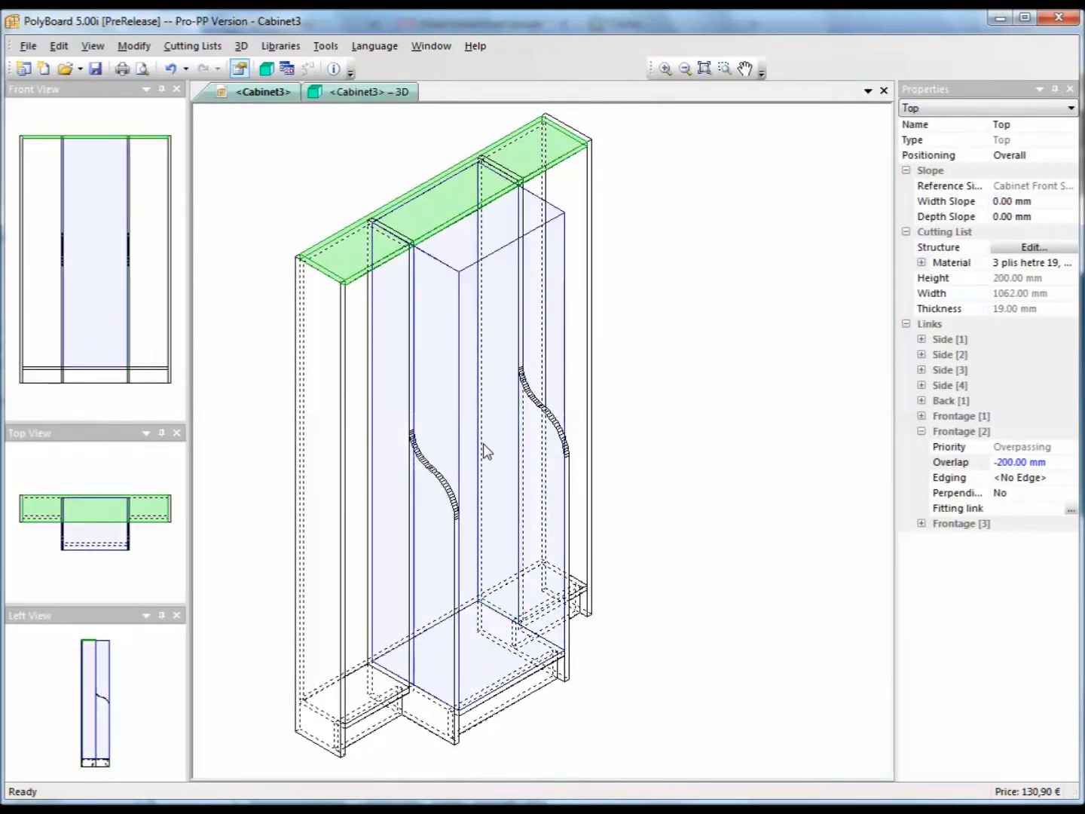
{"action": "left_click", "coordinate": [483, 443]}
{"action": "right_click", "coordinate": [483, 443]}
{"action": "left_click", "coordinate": [509, 450]}
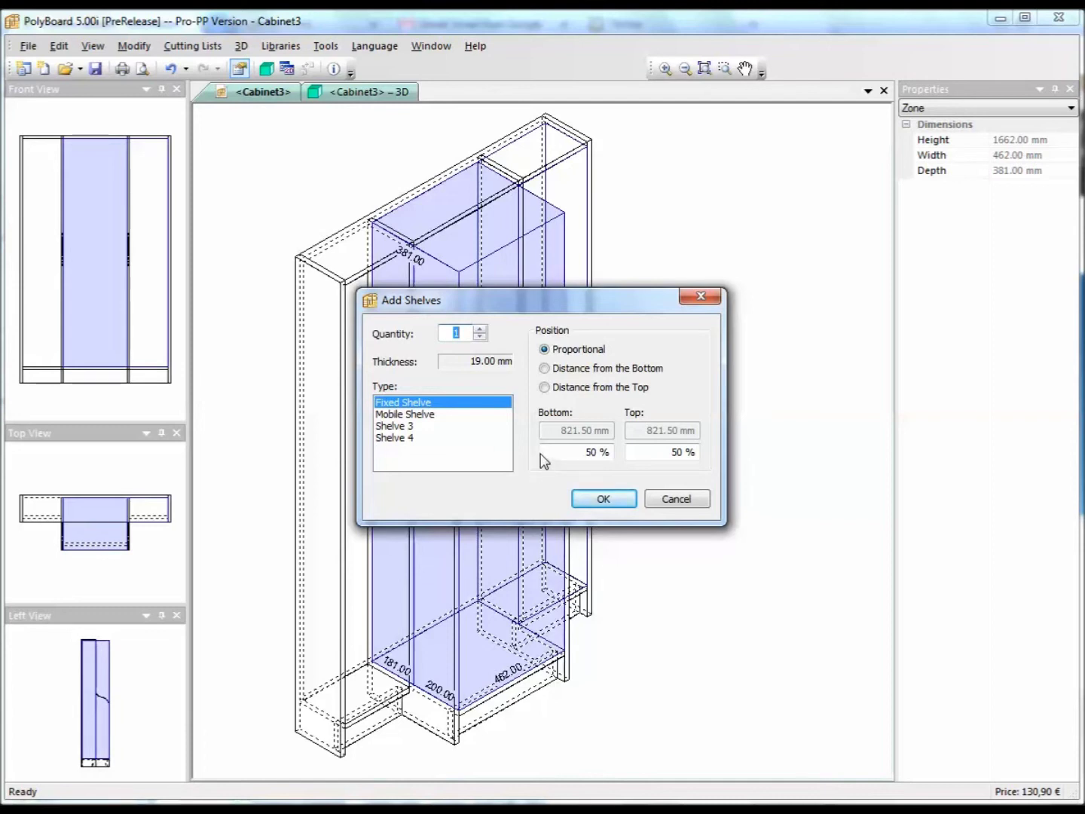
{"action": "left_click", "coordinate": [545, 368]}
{"action": "type", "text": "750"}
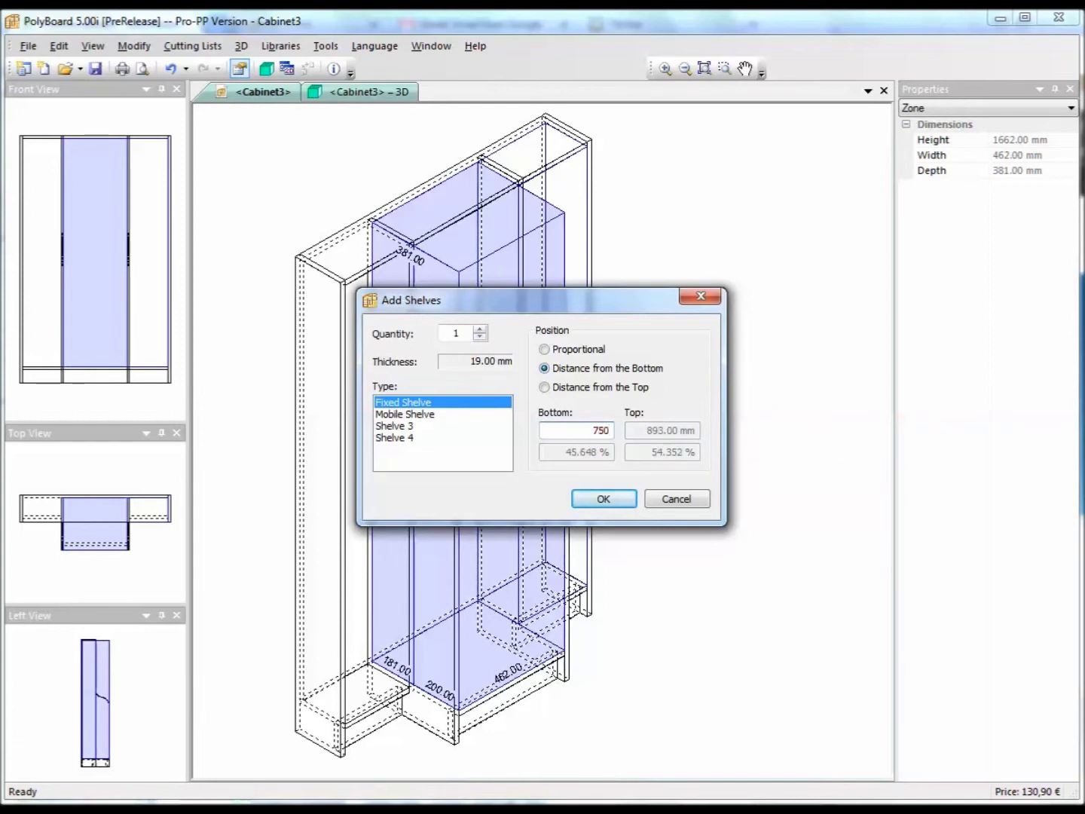
{"action": "left_click", "coordinate": [622, 505]}
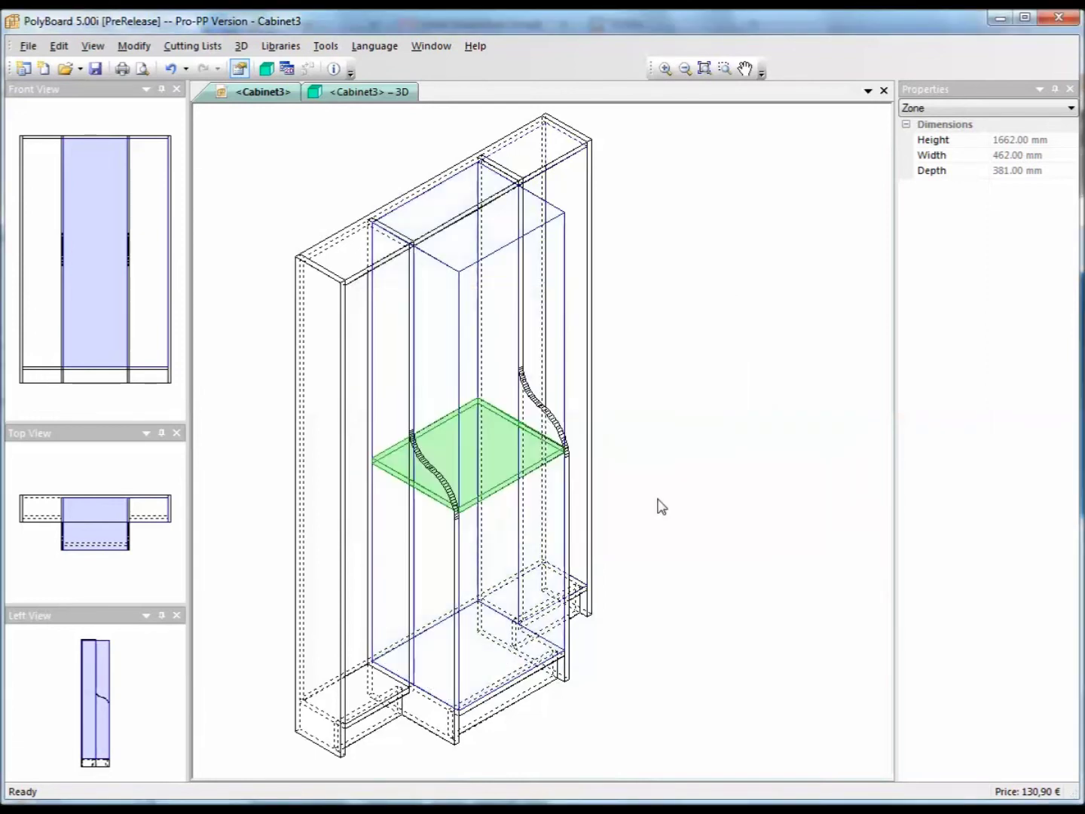
Set the fixed shelf's distance from the bottom to 700 mm.
{"action": "scroll", "coordinate": [558, 505], "scroll_direction": "up", "scroll_amount": 3}
{"action": "middle_click_drag", "start_coordinate": [551, 509], "coordinate": [601, 454]}
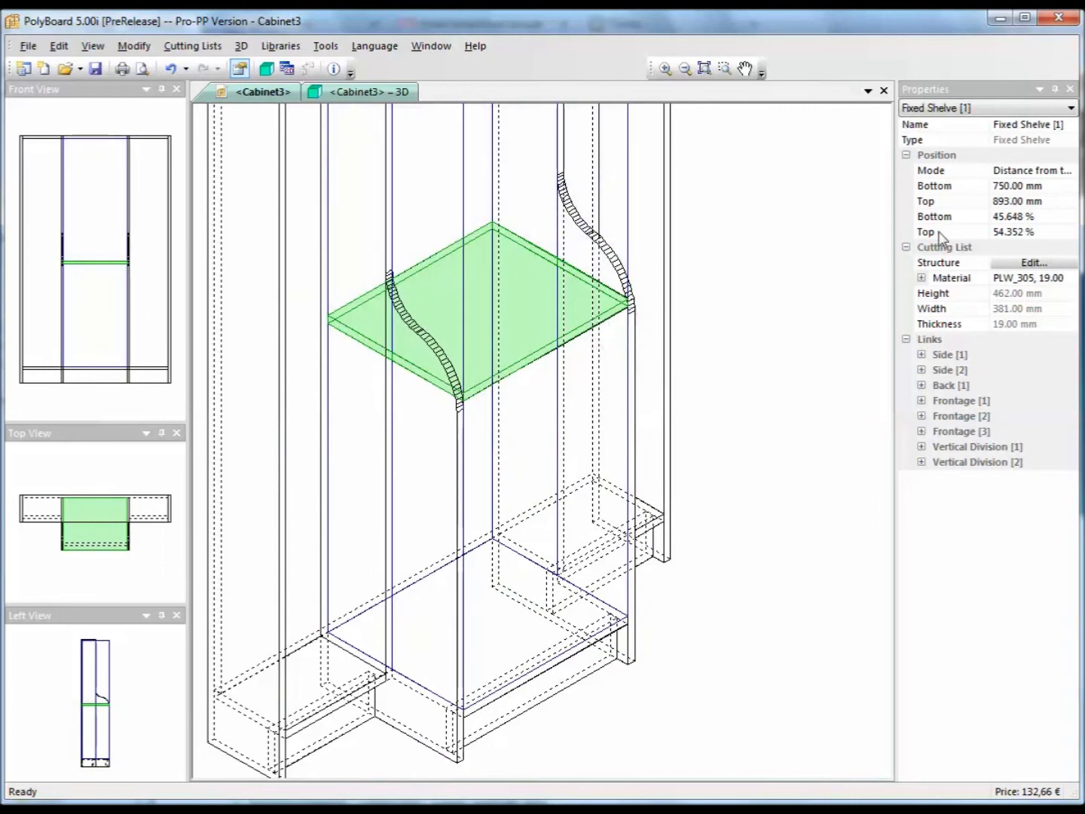
{"action": "left_click", "coordinate": [1048, 187]}
{"action": "left_click_drag", "start_coordinate": [1048, 188], "coordinate": [993, 188]}
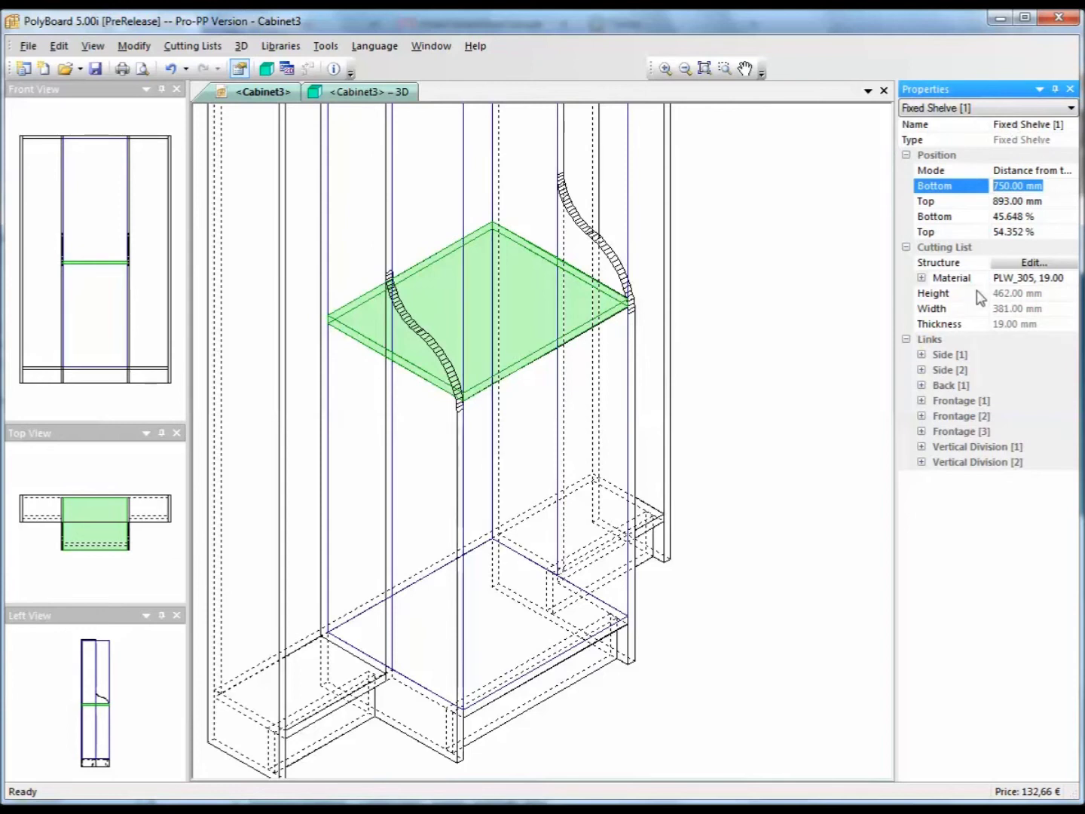
{"action": "type", "text": "700"}
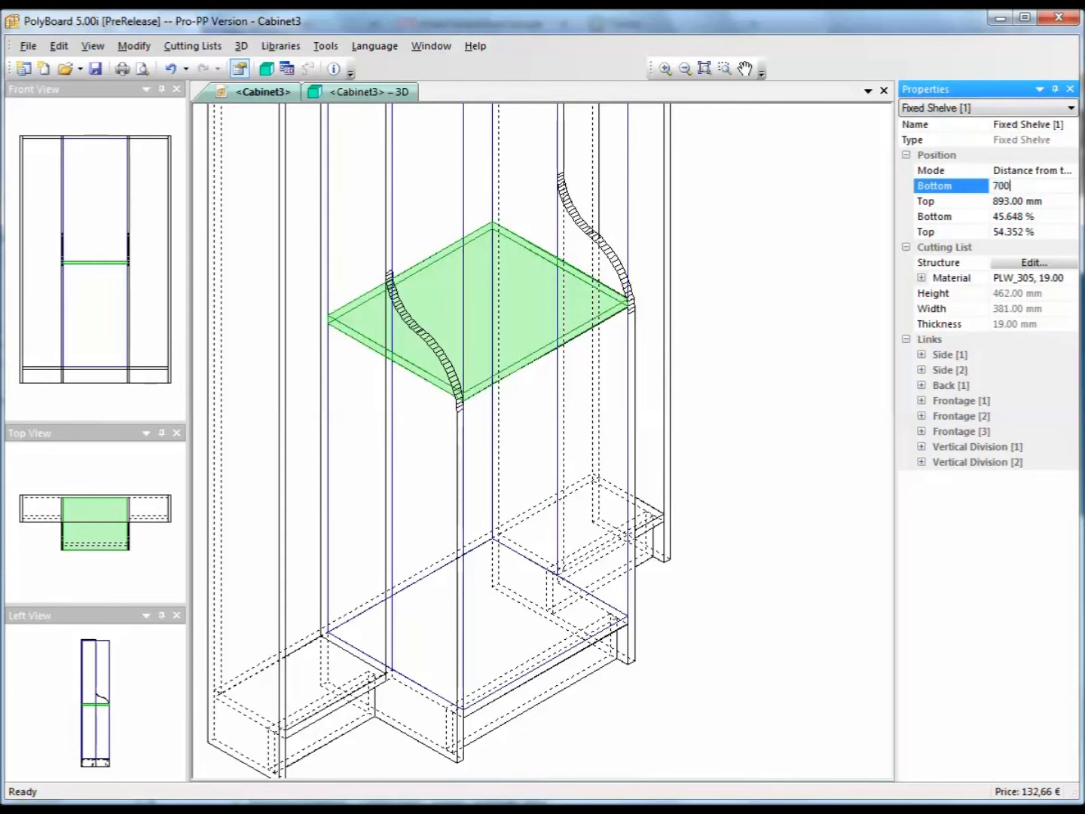
{"action": "left_click", "coordinate": [1026, 201]}
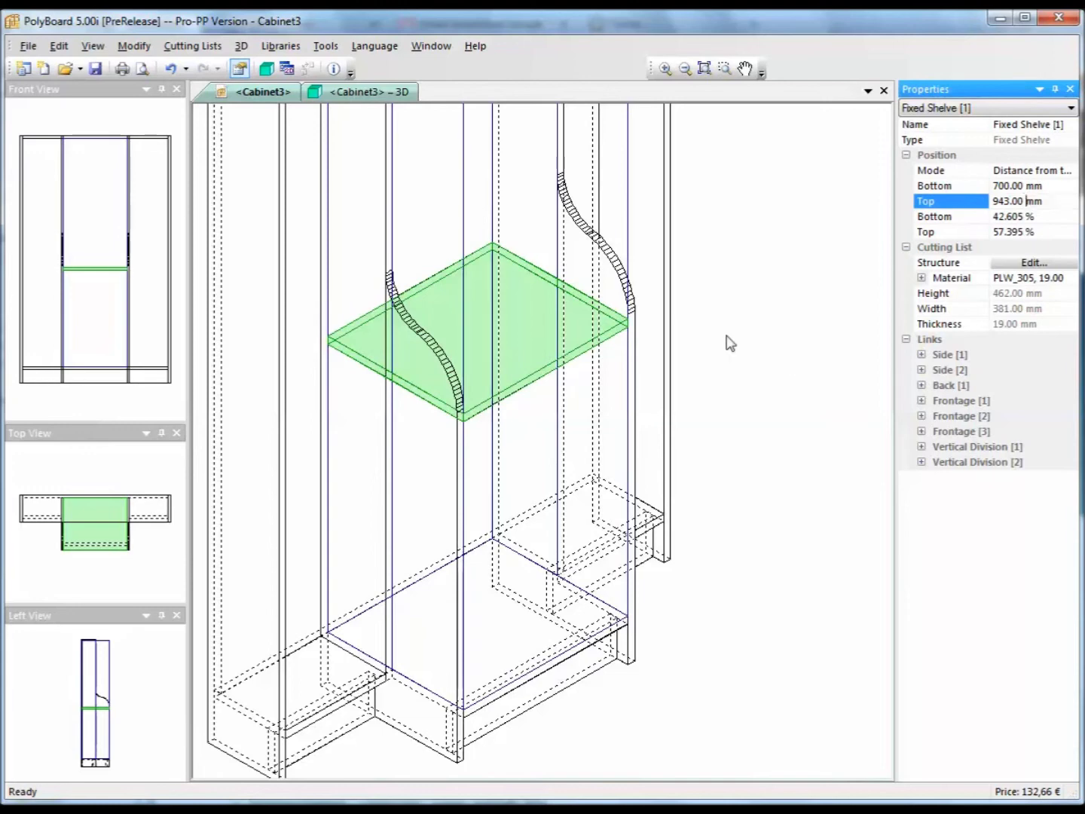
{"action": "left_click", "coordinate": [717, 401]}
{"action": "left_click", "coordinate": [754, 411]}
Add three equidistant mobile shelves to the centre section's zone above the fixed shelf.
{"action": "scroll", "coordinate": [795, 423], "scroll_direction": "down", "scroll_amount": 5}
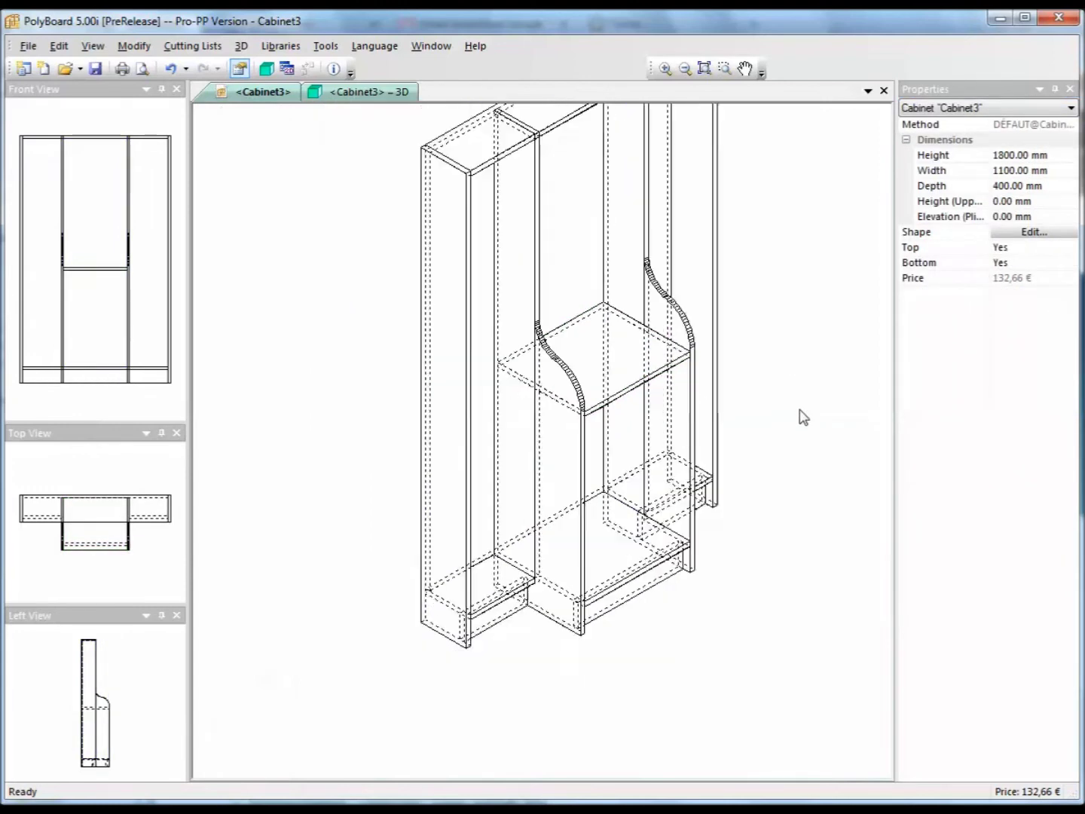
{"action": "left_click", "coordinate": [616, 294]}
{"action": "right_click", "coordinate": [615, 294]}
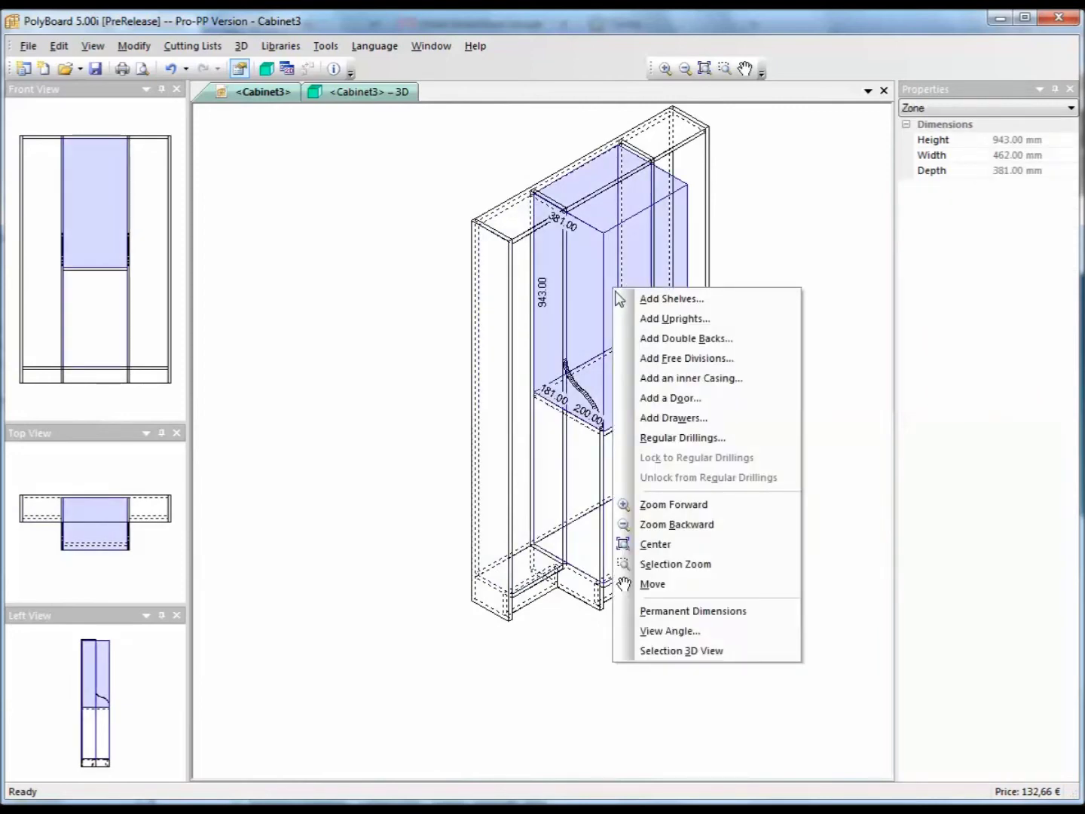
{"action": "left_click", "coordinate": [624, 299]}
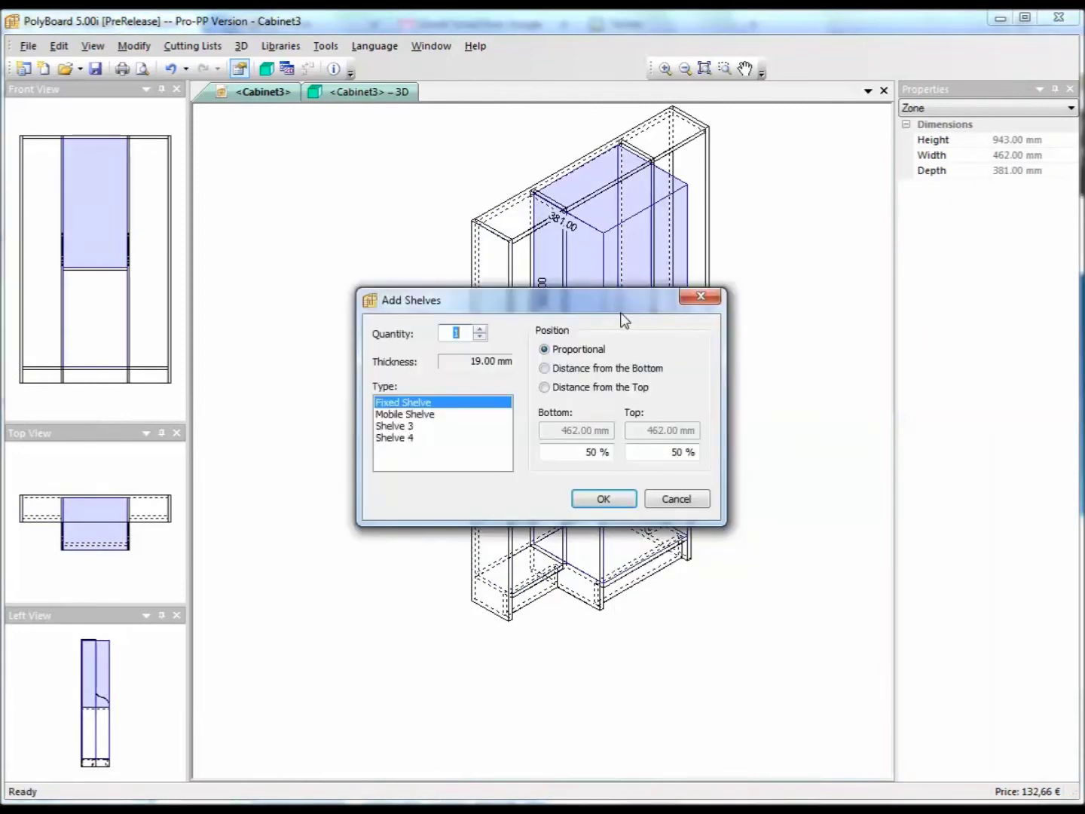
{"action": "left_click", "coordinate": [422, 413]}
{"action": "left_click", "coordinate": [480, 330]}
{"action": "left_click", "coordinate": [480, 329]}
{"action": "left_click", "coordinate": [481, 329]}
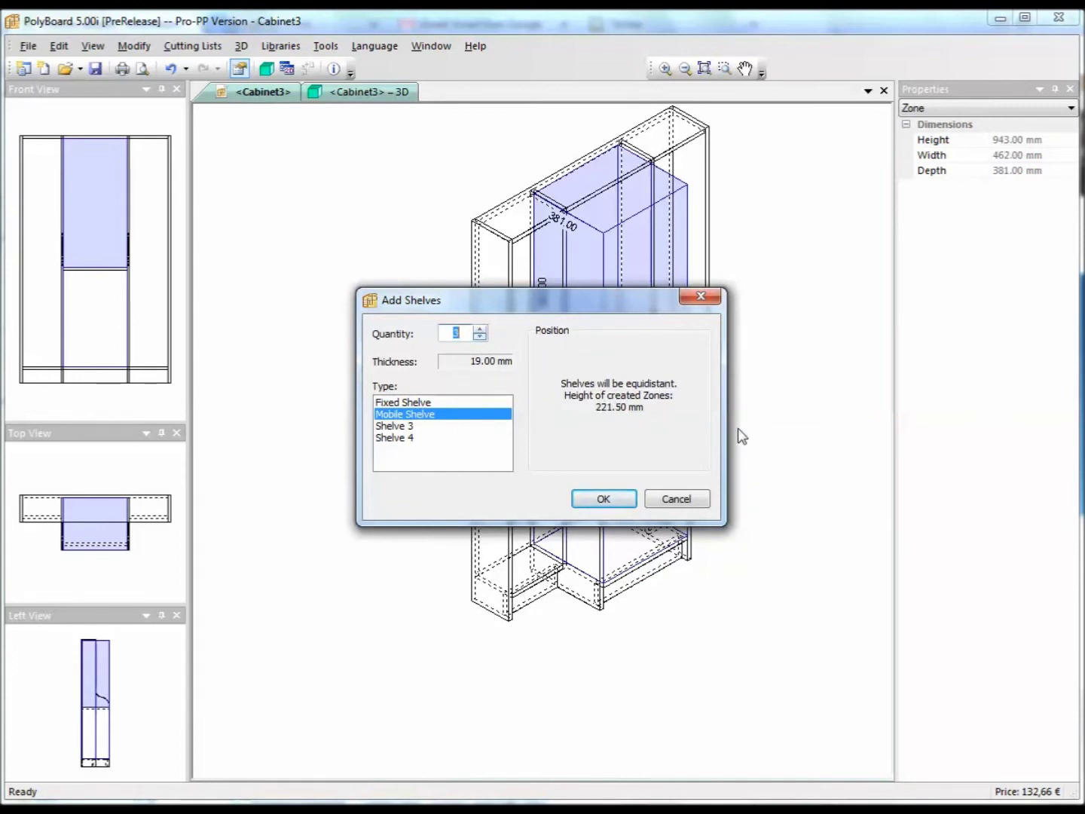
{"action": "left_click", "coordinate": [632, 499]}
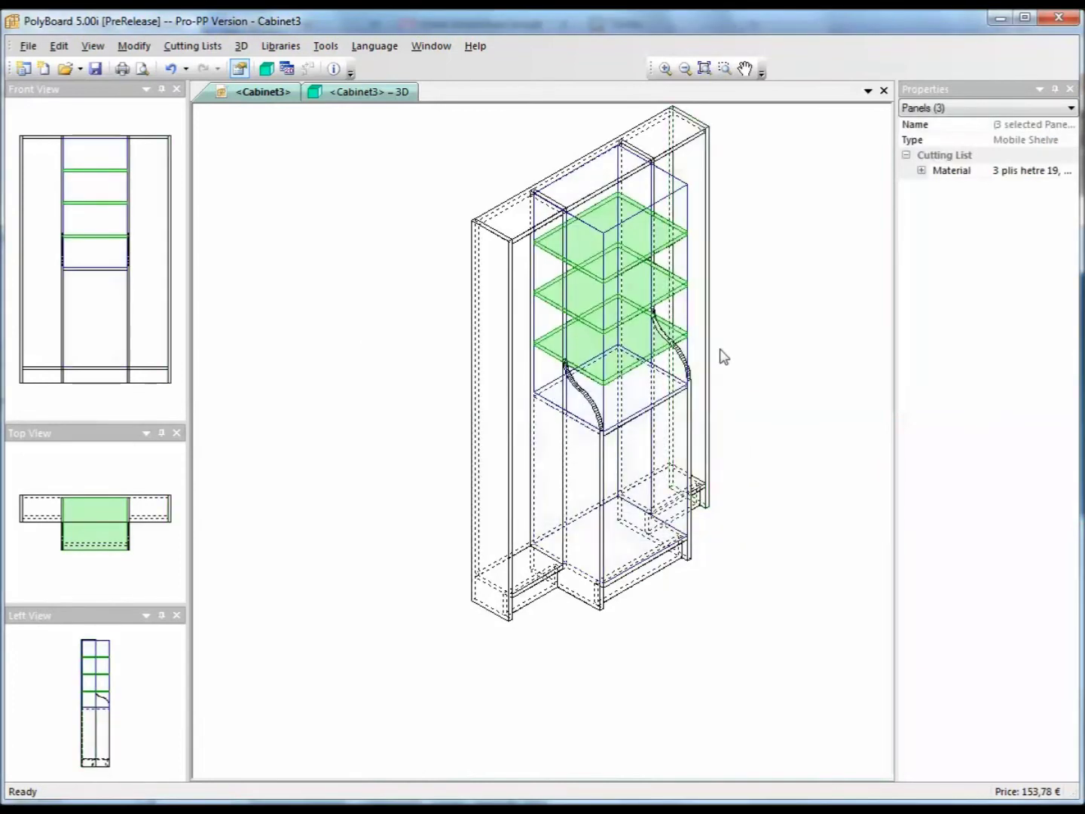
Set the recess of the uppermost mobile shelf at its Frontage [2] link to 200 mm.
{"action": "scroll", "coordinate": [591, 355], "scroll_direction": "up", "scroll_amount": 5}
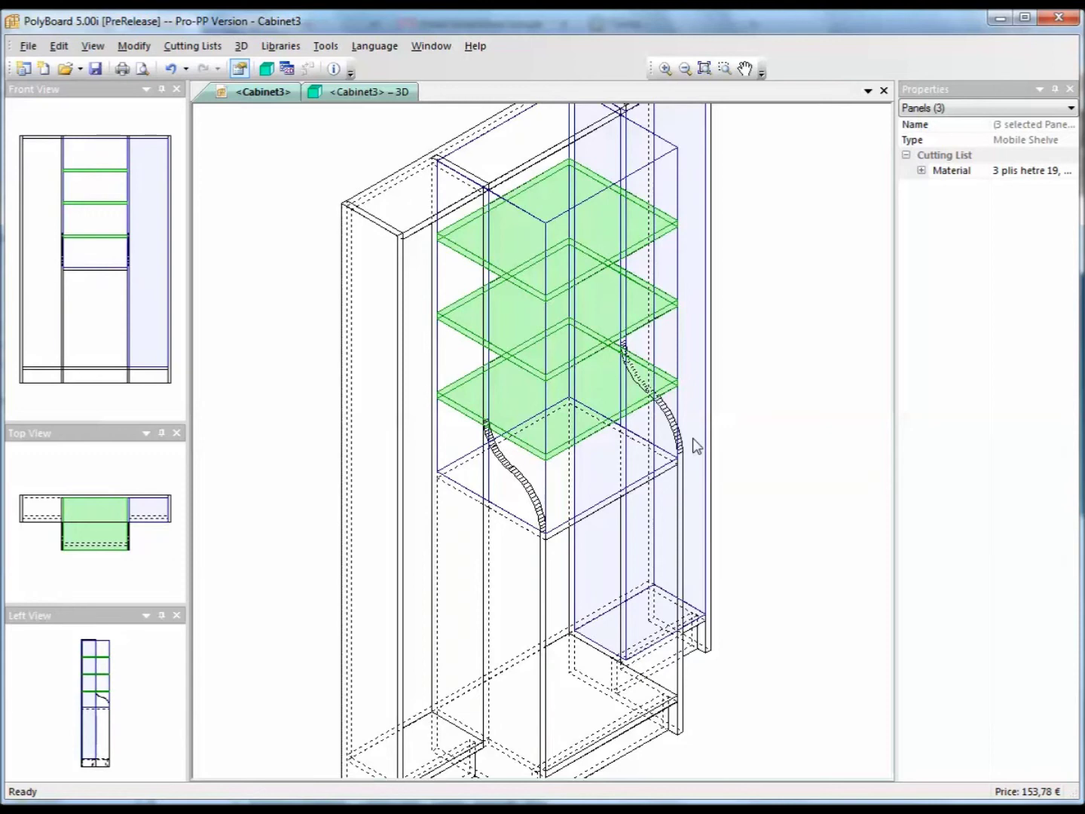
{"action": "left_click", "coordinate": [606, 275]}
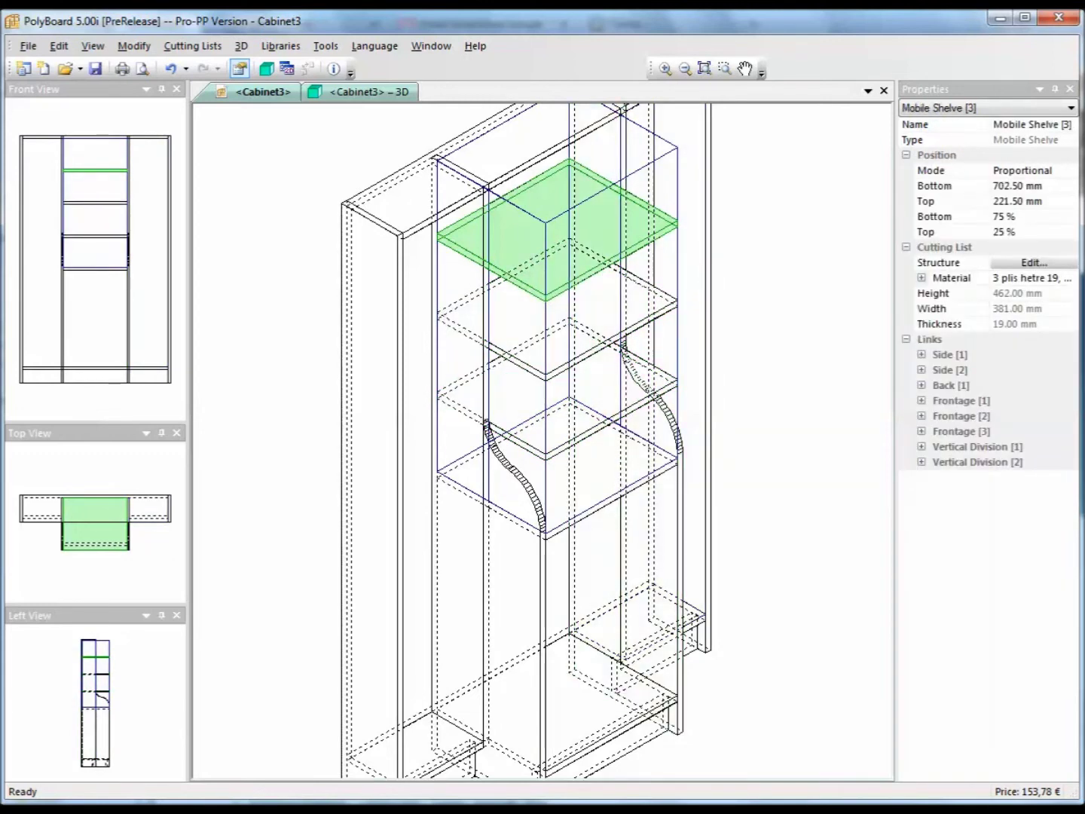
{"action": "left_click", "coordinate": [921, 416]}
{"action": "left_click", "coordinate": [948, 465]}
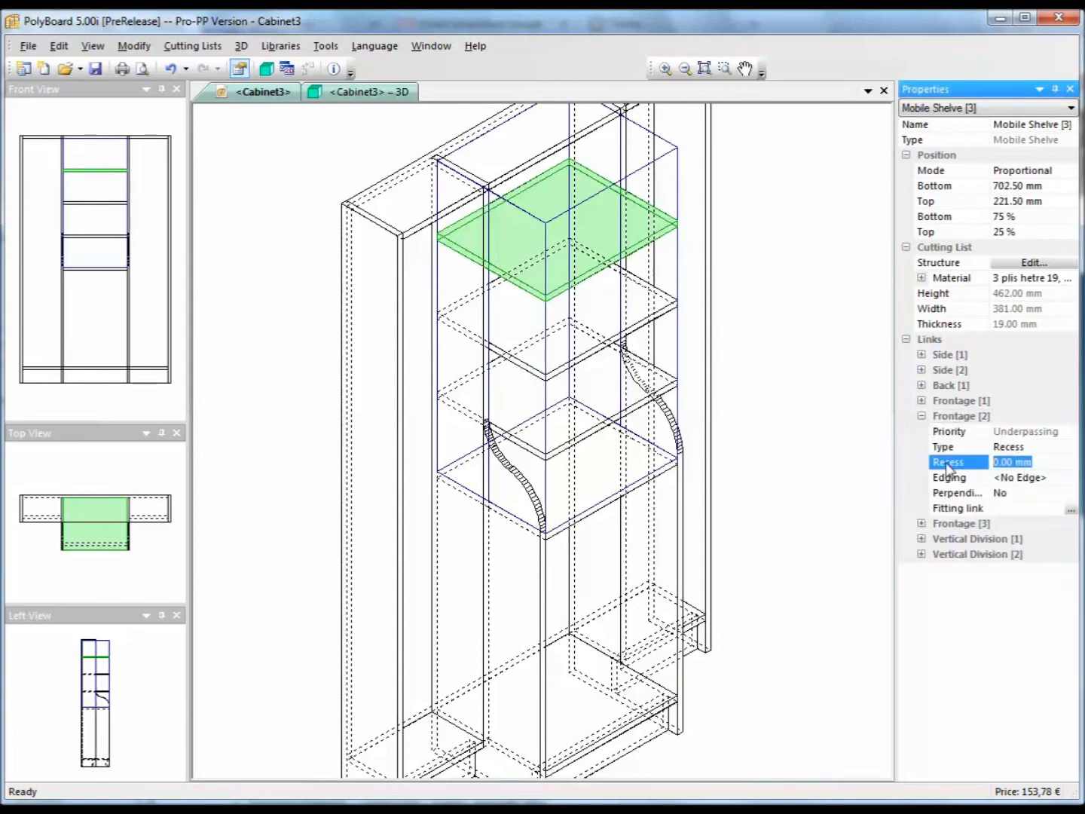
{"action": "type", "text": "200"}
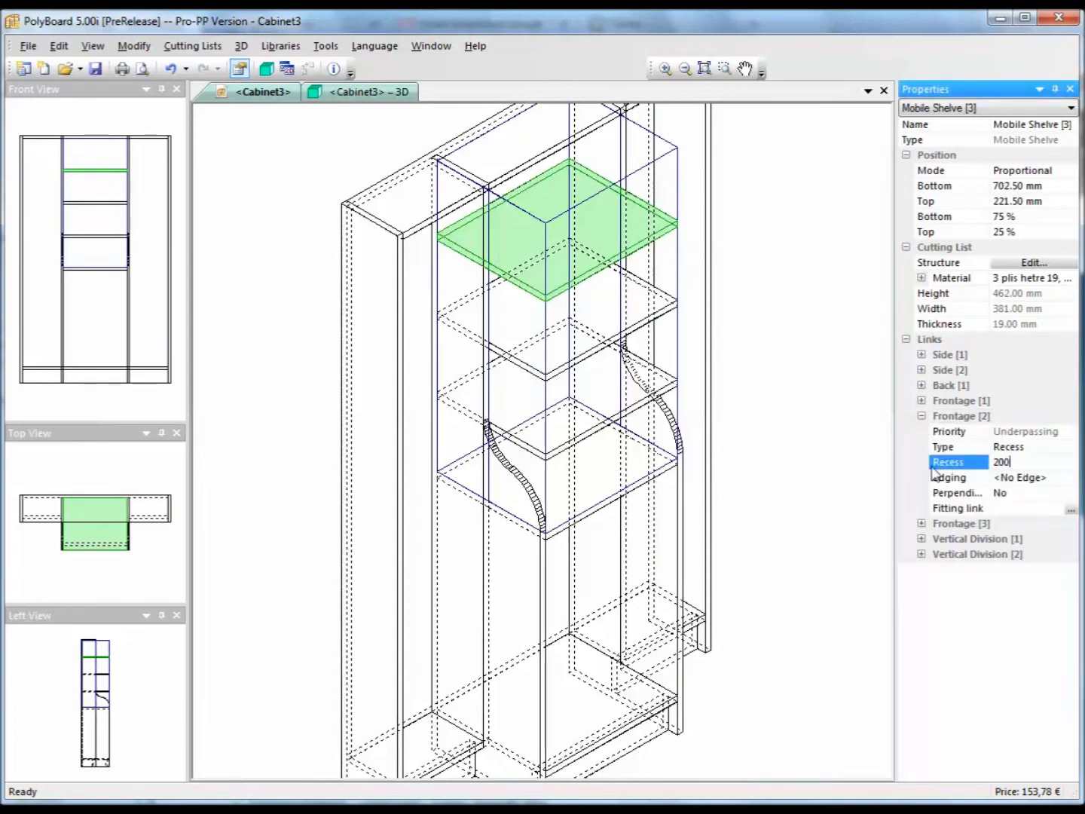
{"action": "key", "text": "Return"}
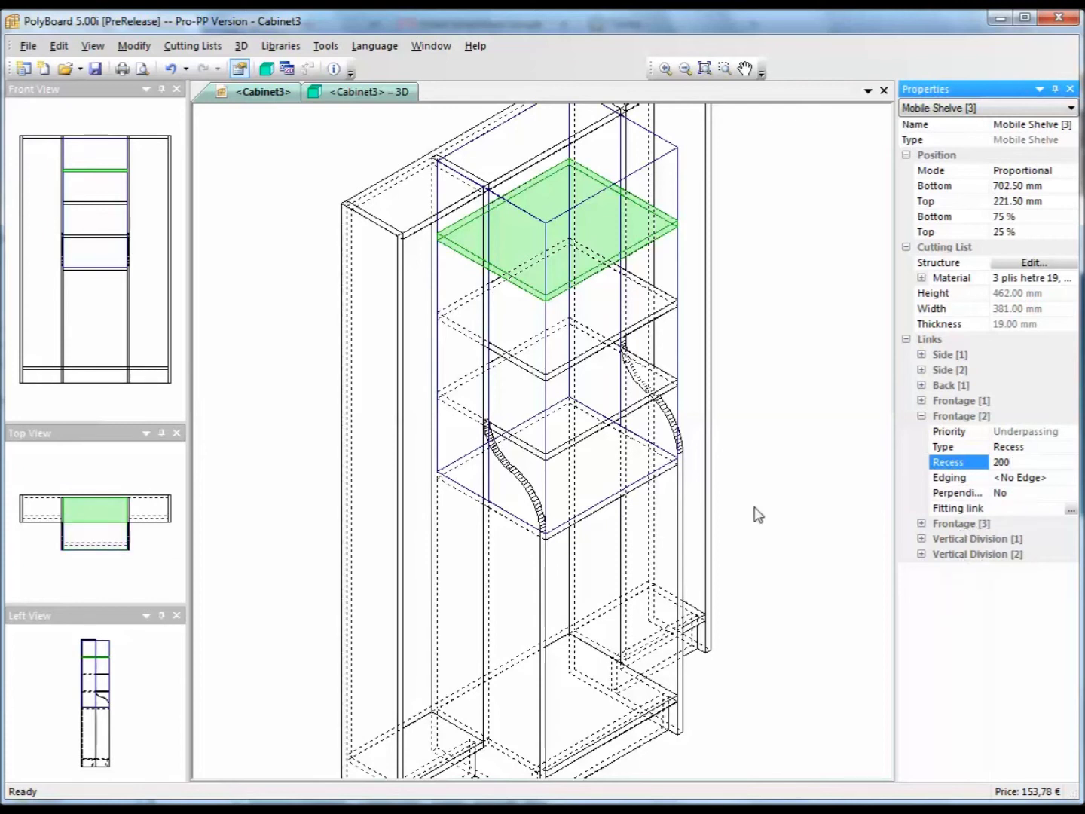
Set the recess of the middle mobile shelf at its Frontage [2] link to 200 mm.
{"action": "left_click", "coordinate": [593, 363]}
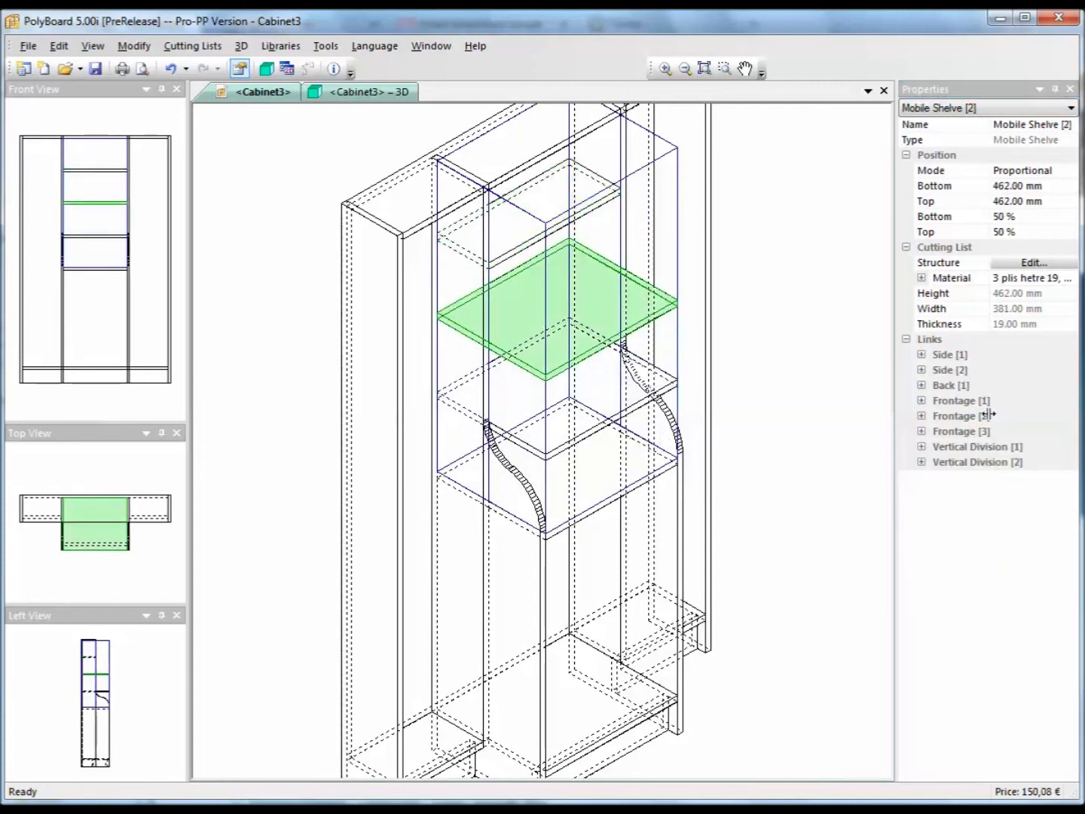
{"action": "left_click", "coordinate": [921, 416]}
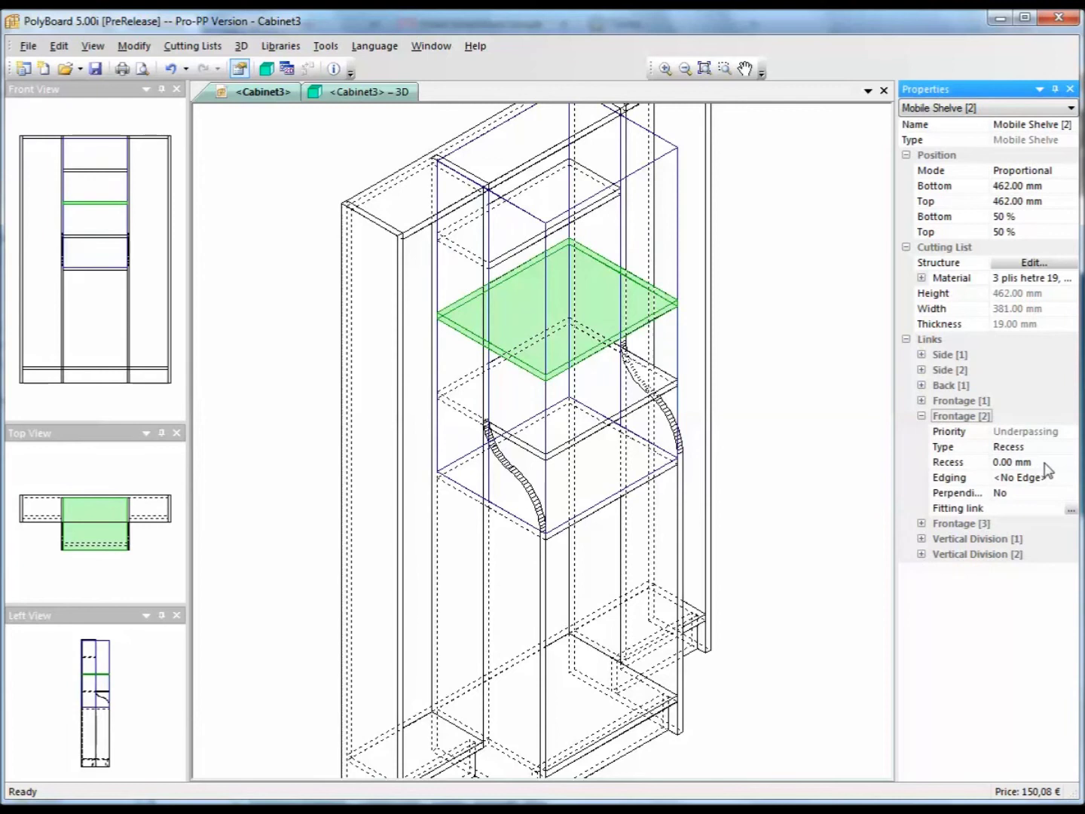
{"action": "left_click", "coordinate": [953, 463]}
{"action": "type", "text": "200"}
{"action": "key", "text": "Return"}
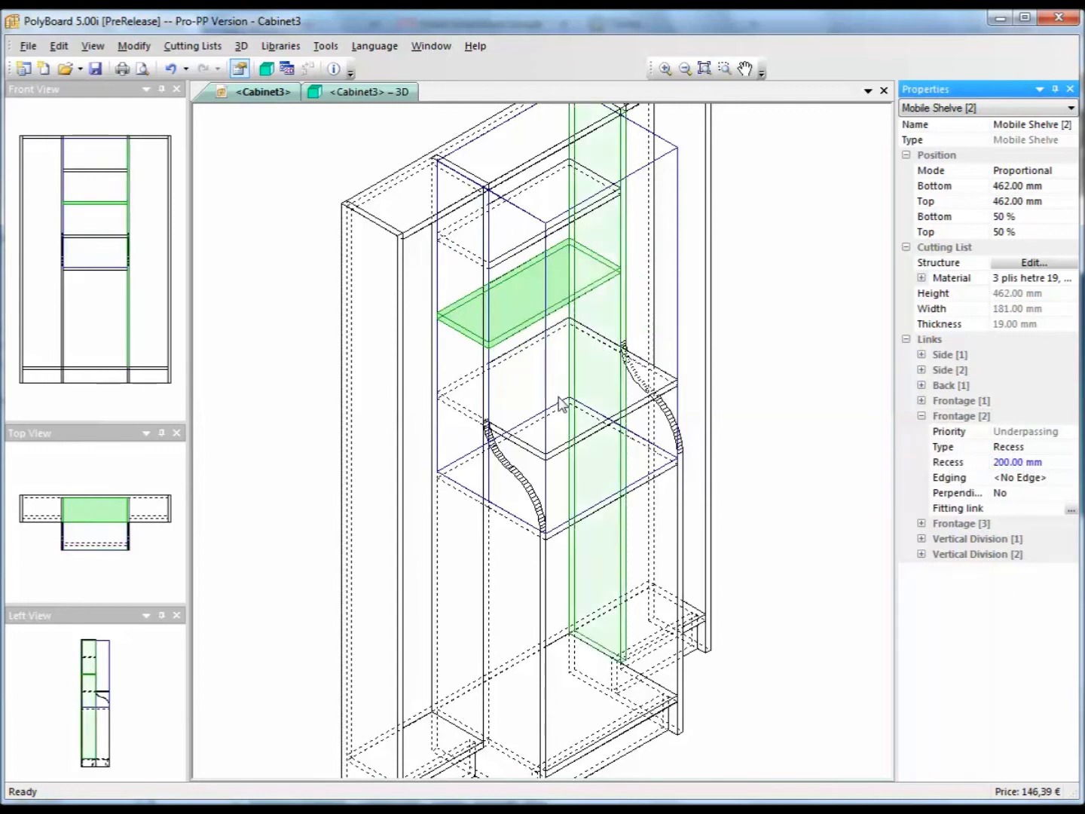
Set the recess of the lowest mobile shelf at its Frontage [2] link to 200 mm and check the shelves in 3D.
{"action": "left_click", "coordinate": [595, 445]}
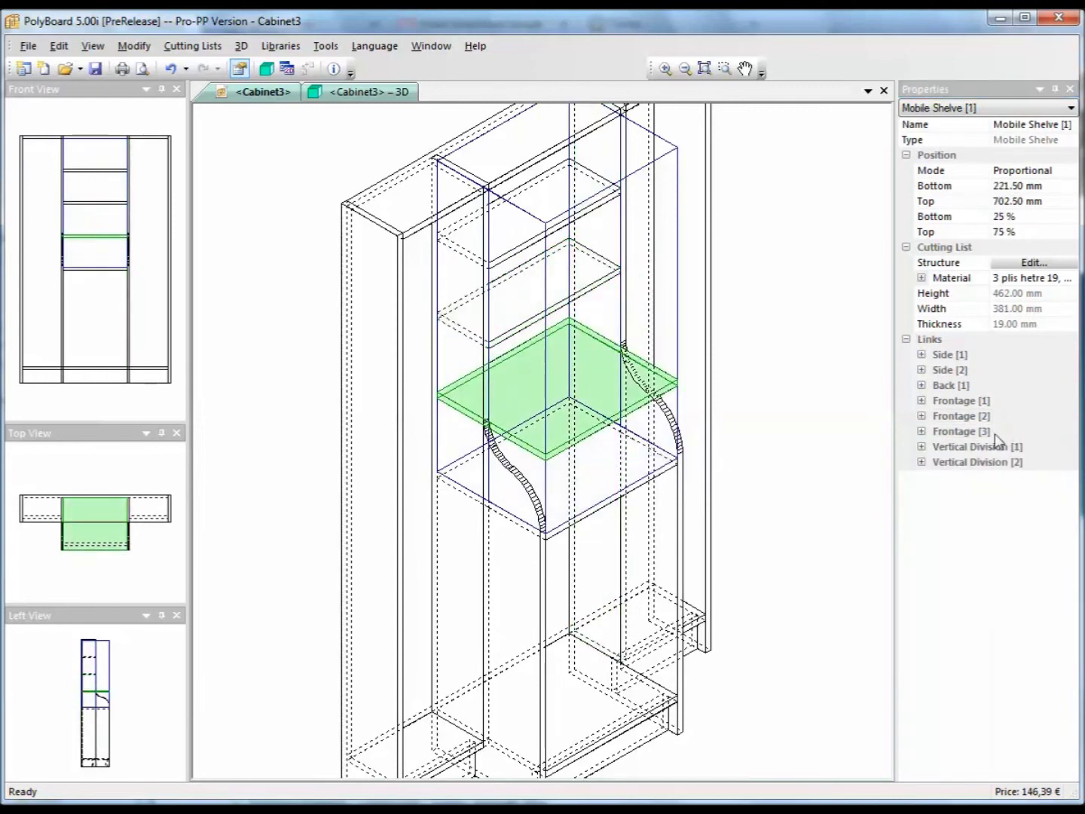
{"action": "left_click", "coordinate": [921, 416]}
{"action": "left_click", "coordinate": [929, 464]}
{"action": "type", "text": "200"}
{"action": "key", "text": "Return"}
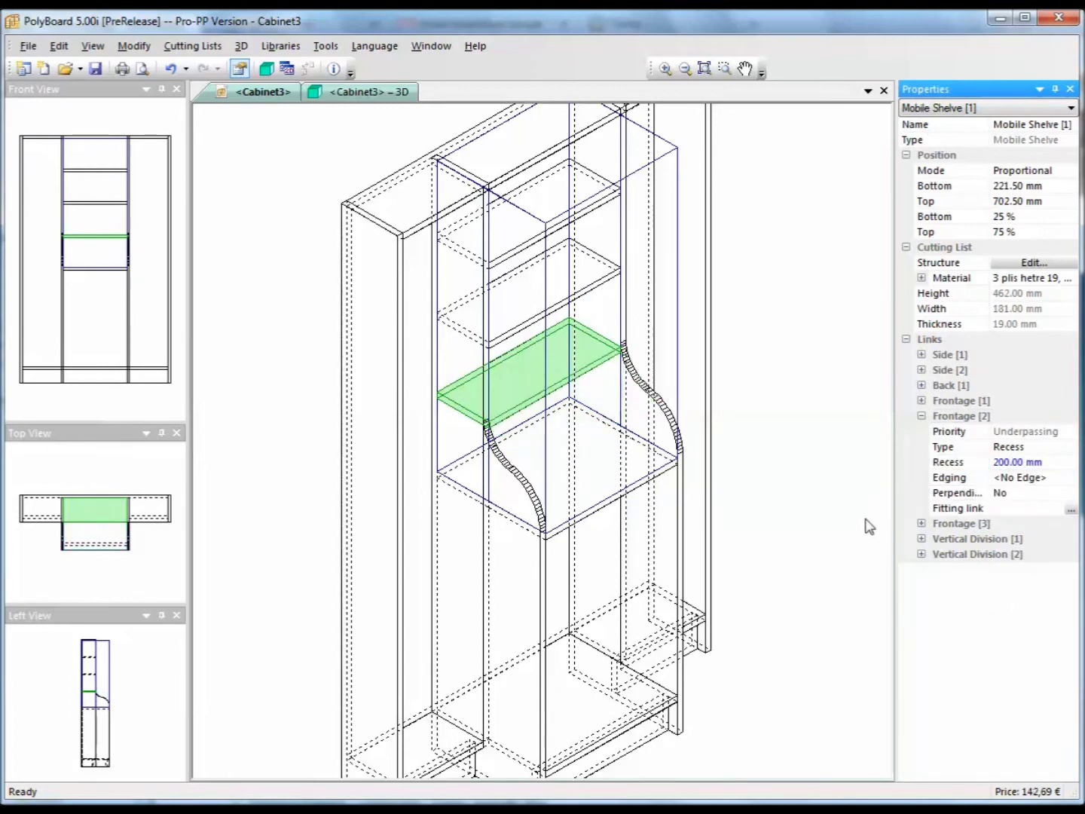
{"action": "left_click", "coordinate": [373, 92]}
{"action": "left_click_drag", "start_coordinate": [580, 519], "coordinate": [453, 509]}
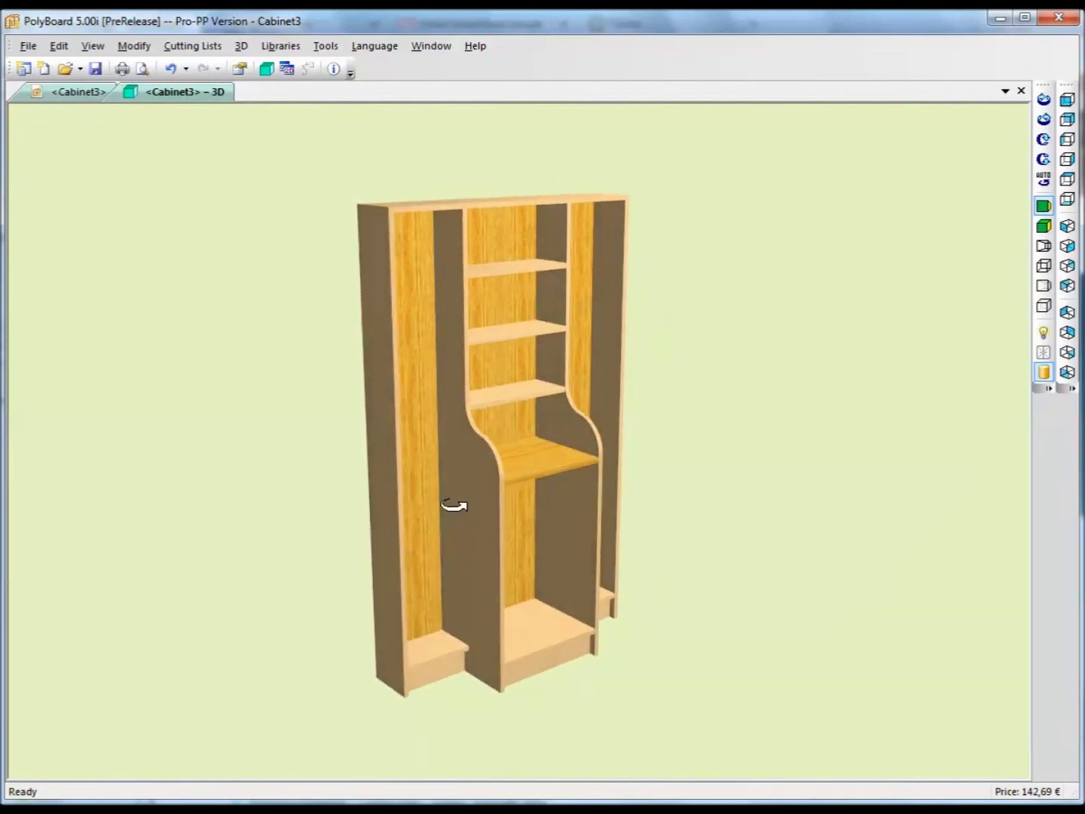
{"action": "left_click", "coordinate": [77, 91]}
{"action": "left_click_drag", "start_coordinate": [529, 493], "coordinate": [490, 491]}
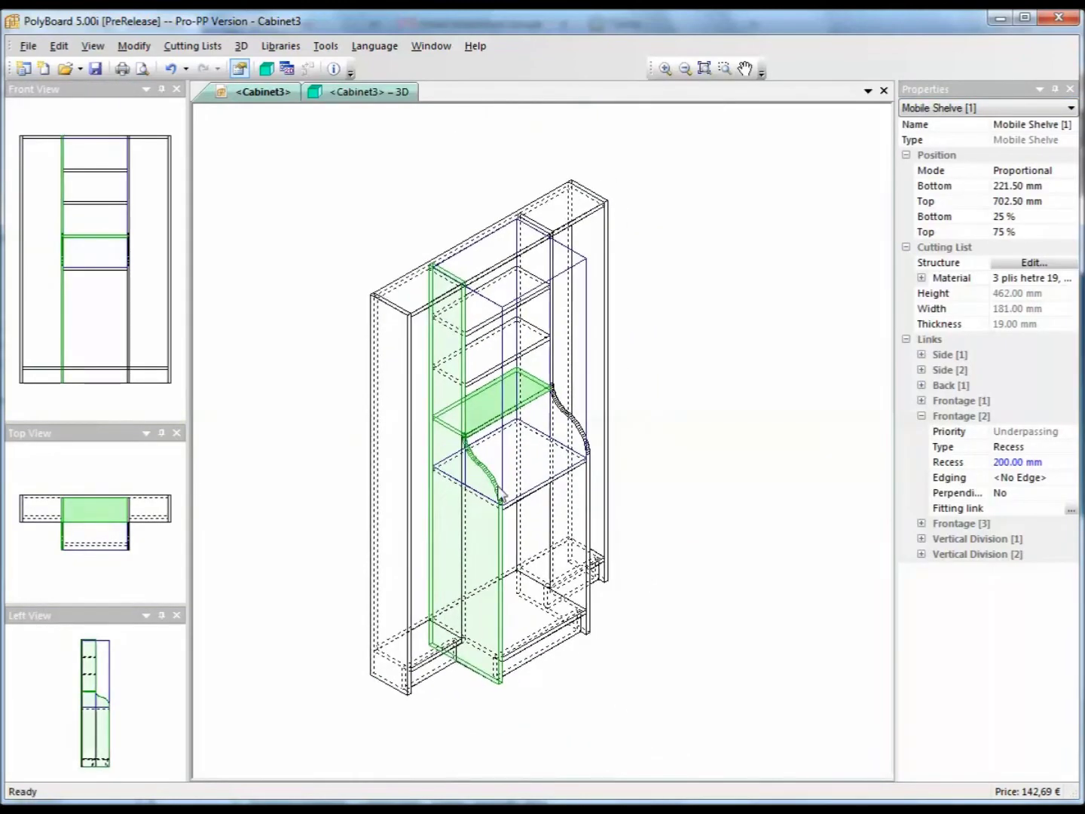
Add one mobile shelf at the proportional 50 % position in the centre section's zone below the fixed shelf.
{"action": "left_click_drag", "start_coordinate": [540, 532], "coordinate": [566, 507]}
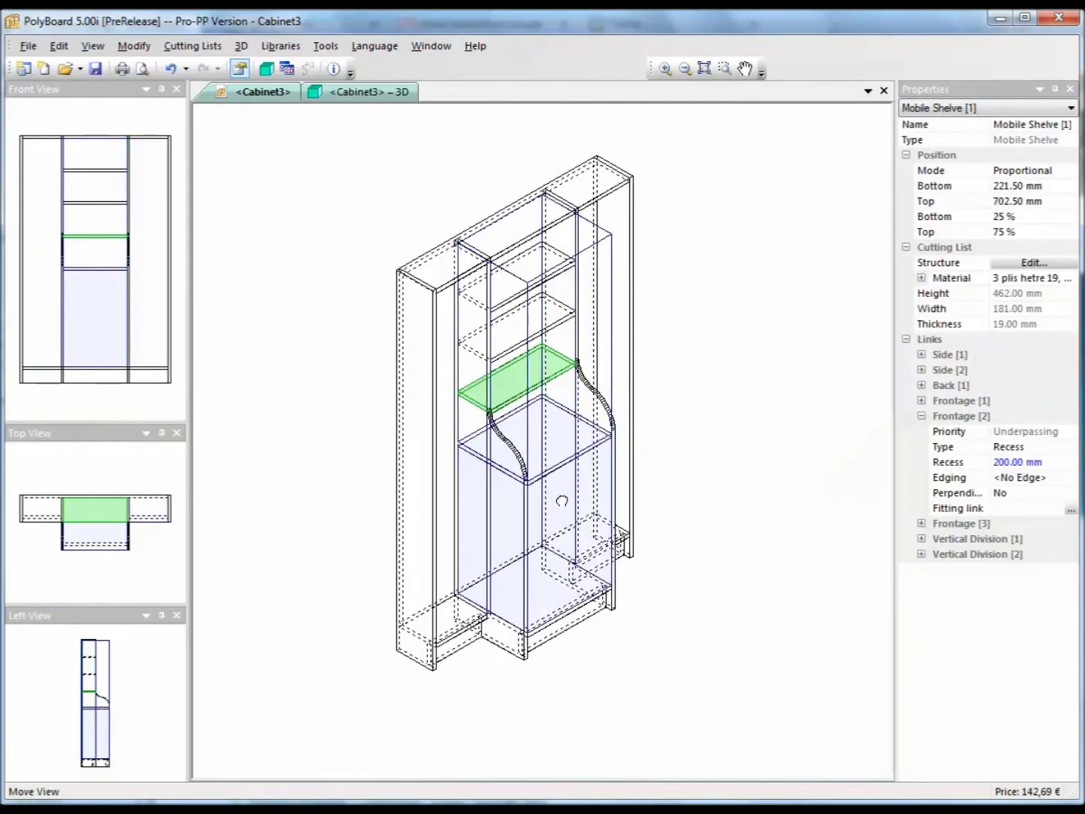
{"action": "left_click", "coordinate": [567, 538]}
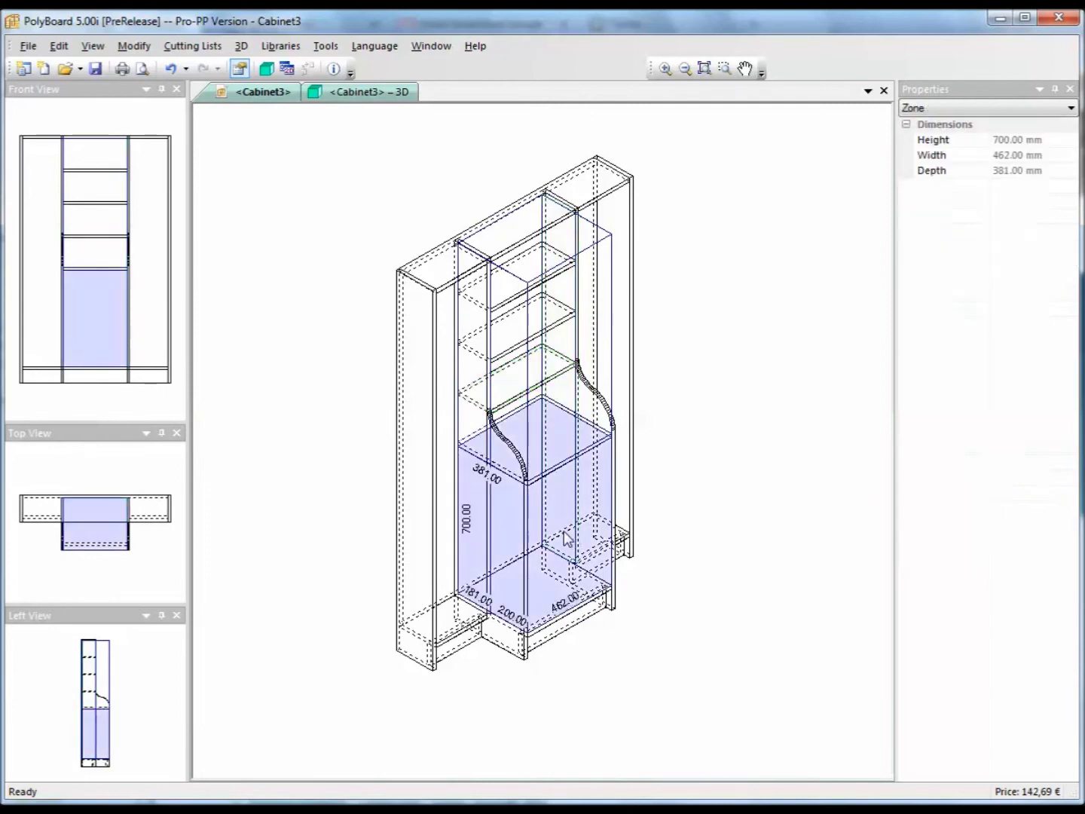
{"action": "right_click", "coordinate": [564, 532]}
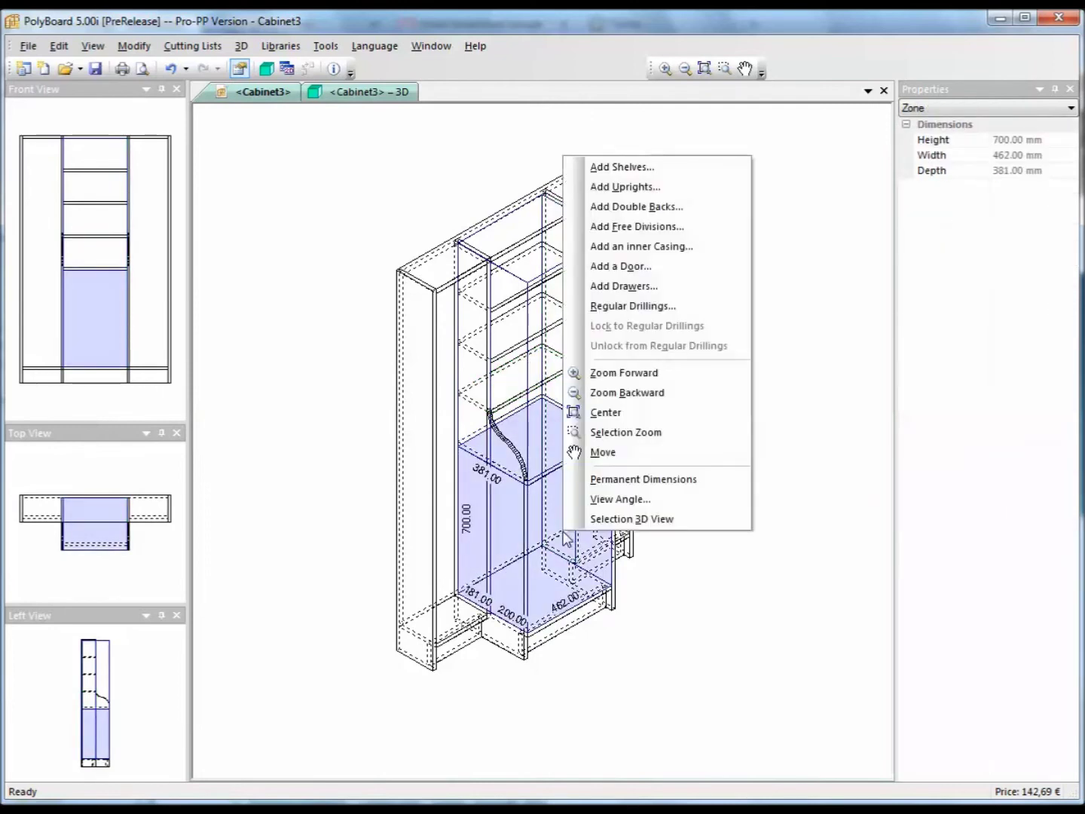
{"action": "left_click", "coordinate": [595, 167]}
{"action": "left_click", "coordinate": [411, 413]}
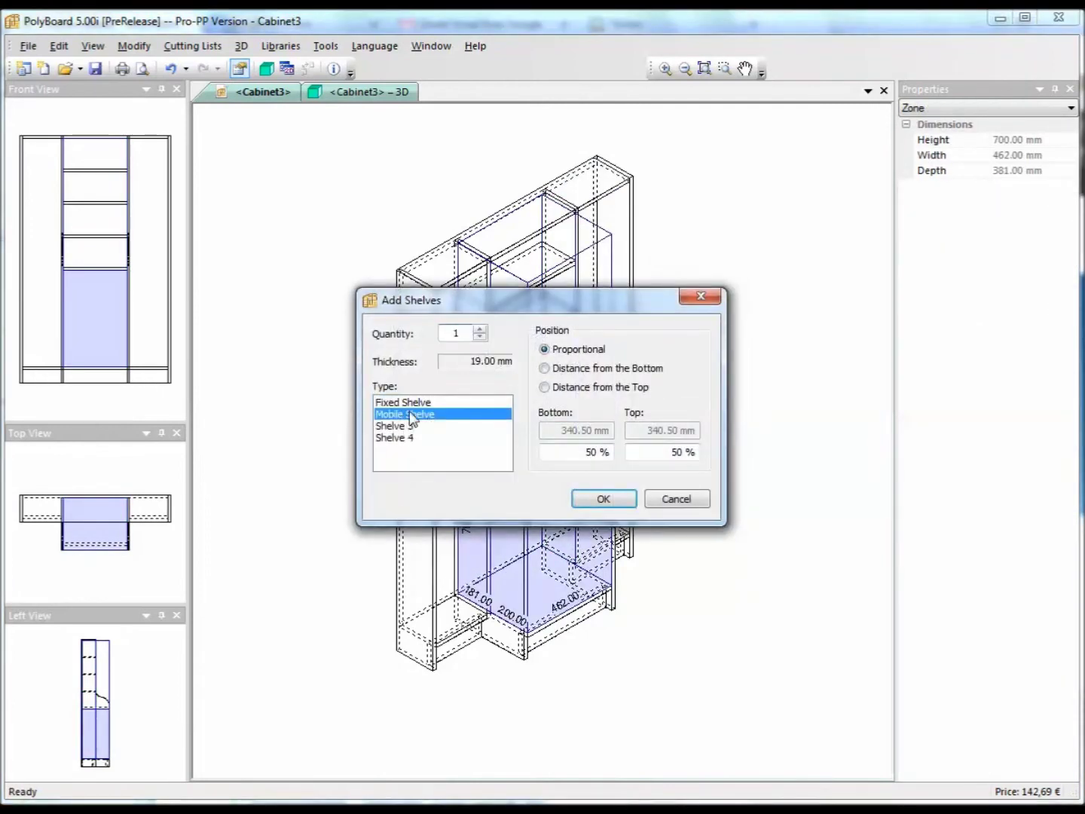
{"action": "left_click", "coordinate": [606, 497]}
{"action": "left_click", "coordinate": [451, 519]}
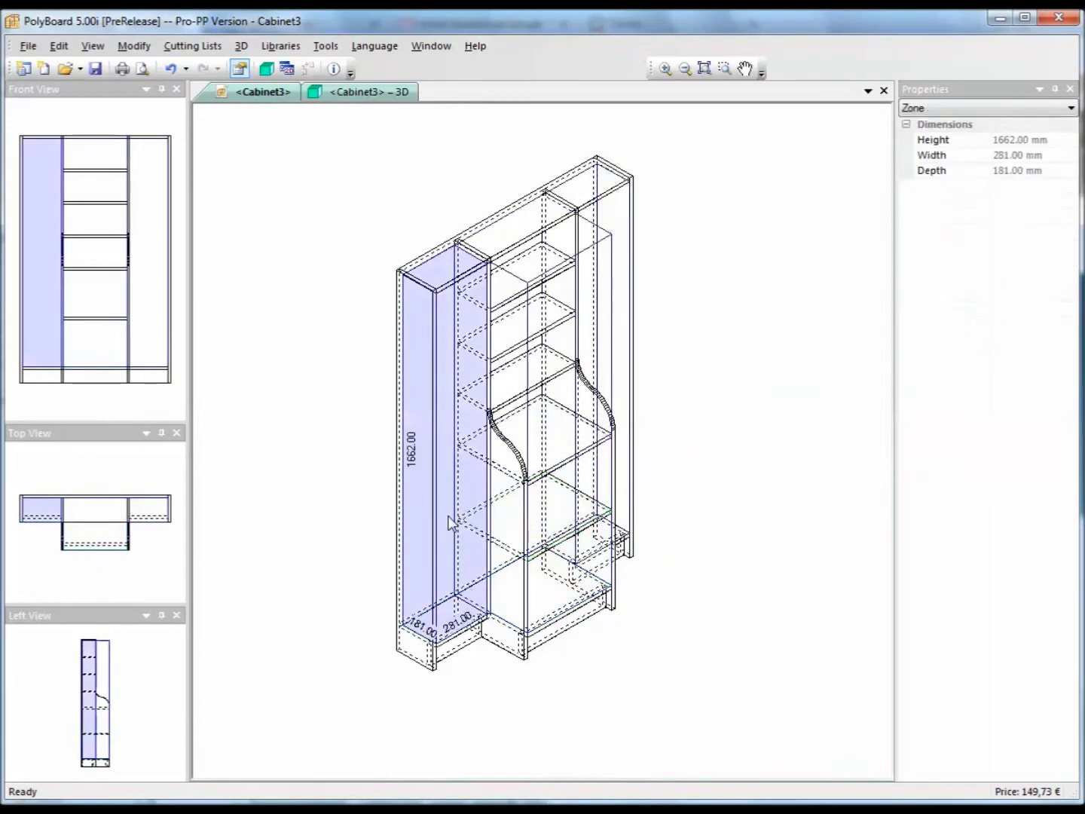
{"action": "right_click", "coordinate": [451, 517]}
{"action": "left_click", "coordinate": [482, 526]}
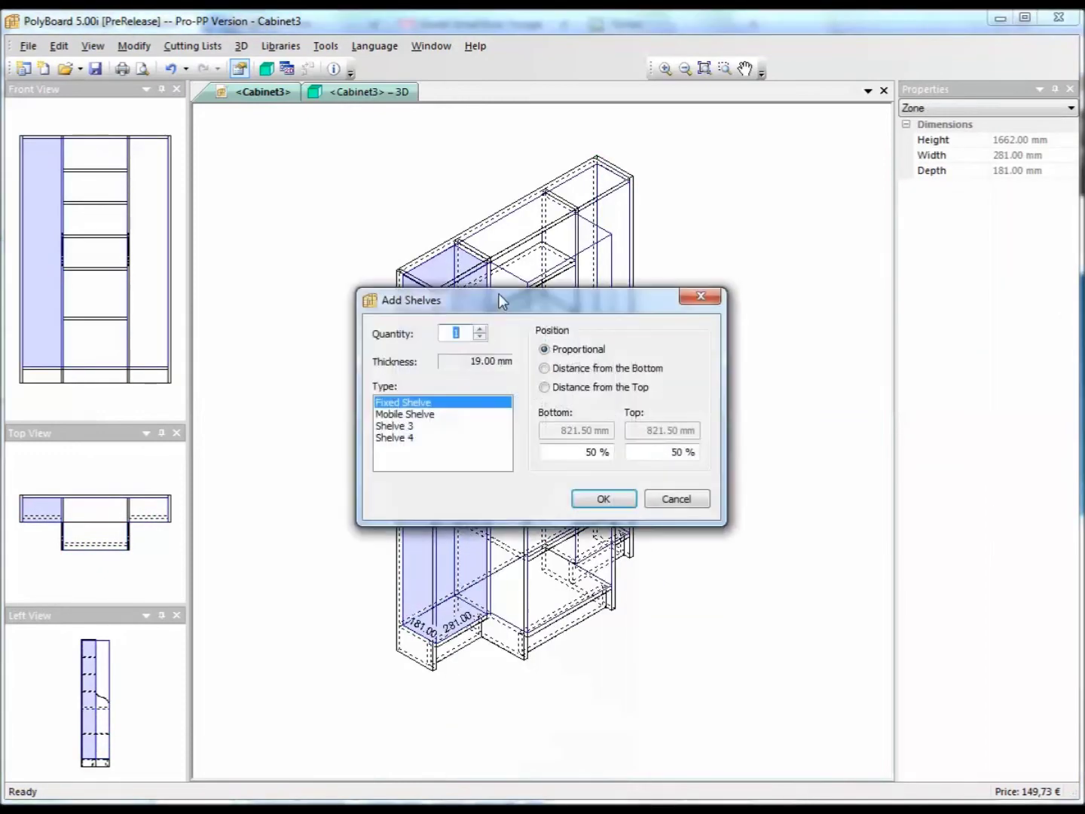
{"action": "left_click", "coordinate": [710, 300]}
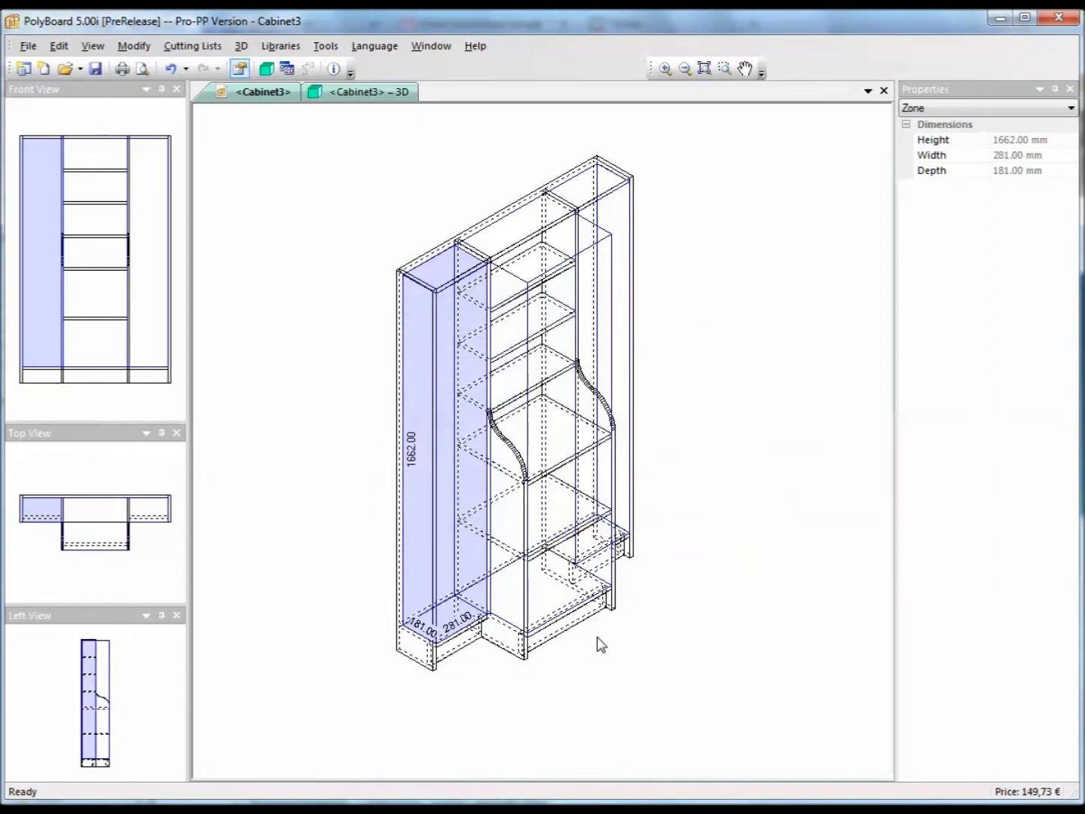
Try to add an Applied Global double door at Frontage [2] to the centre section's full lower zone.
{"action": "left_click", "coordinate": [565, 522]}
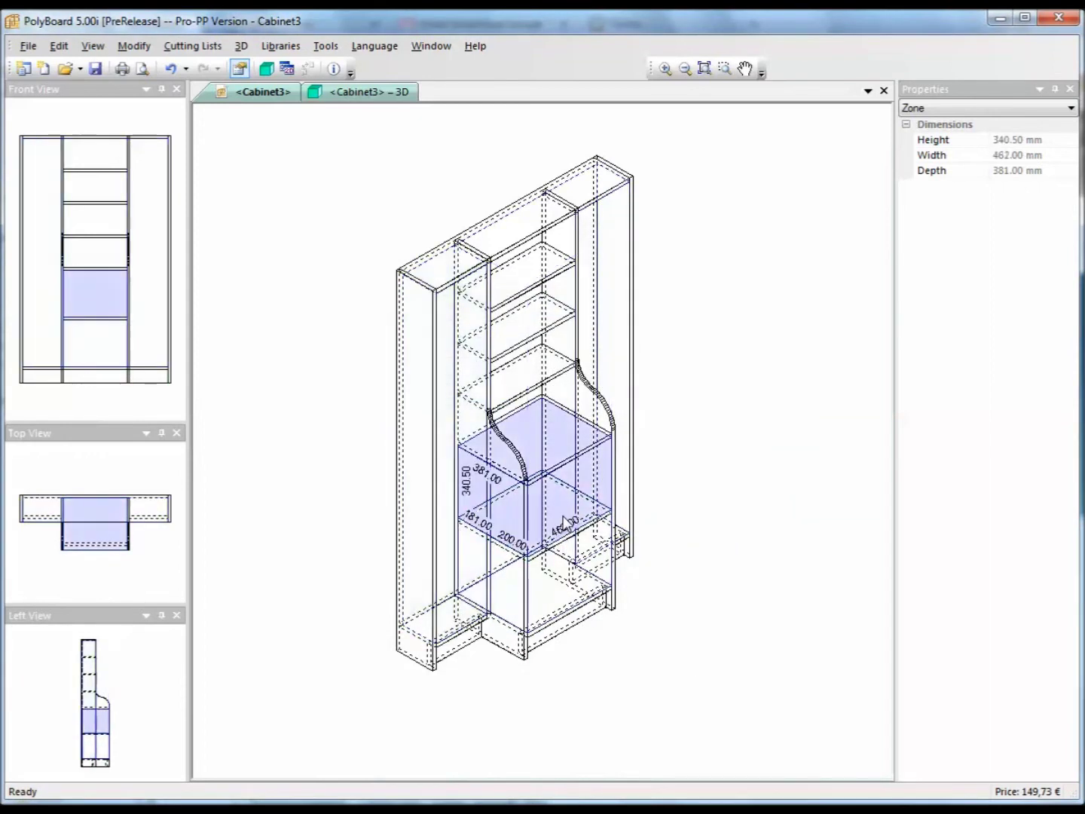
{"action": "left_click", "coordinate": [563, 517]}
{"action": "right_click", "coordinate": [563, 516]}
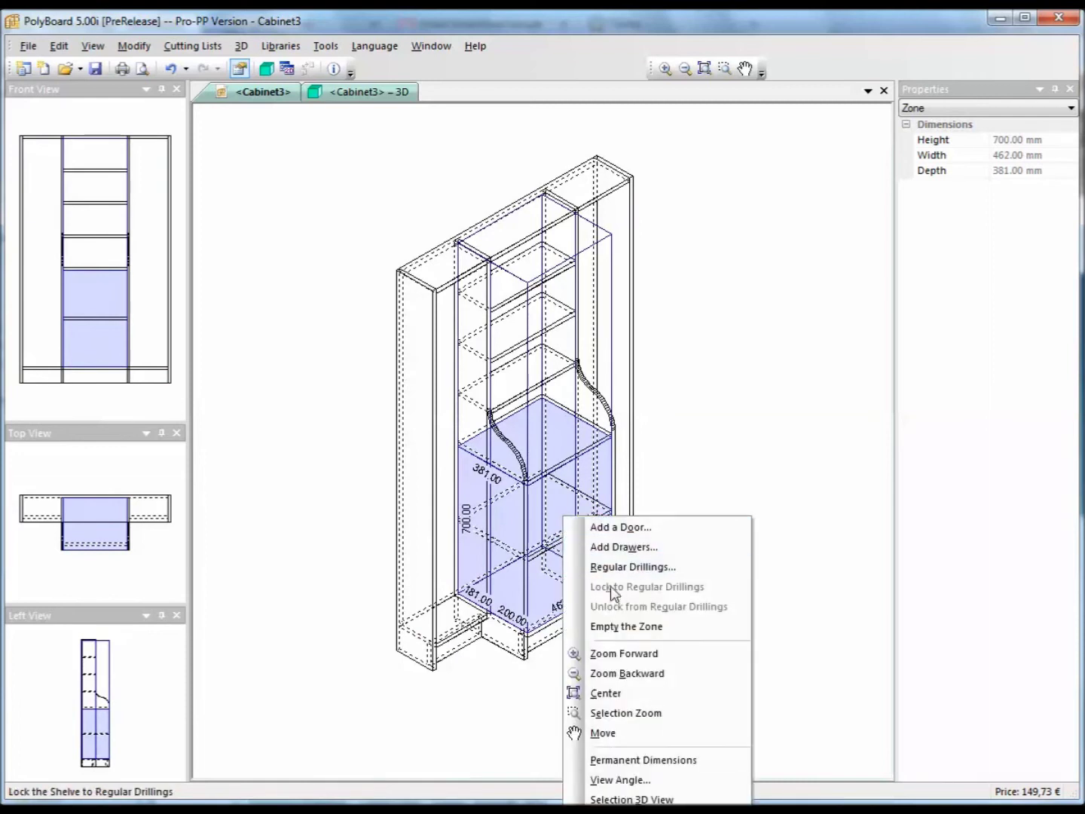
{"action": "left_click", "coordinate": [615, 526]}
{"action": "left_click", "coordinate": [432, 370]}
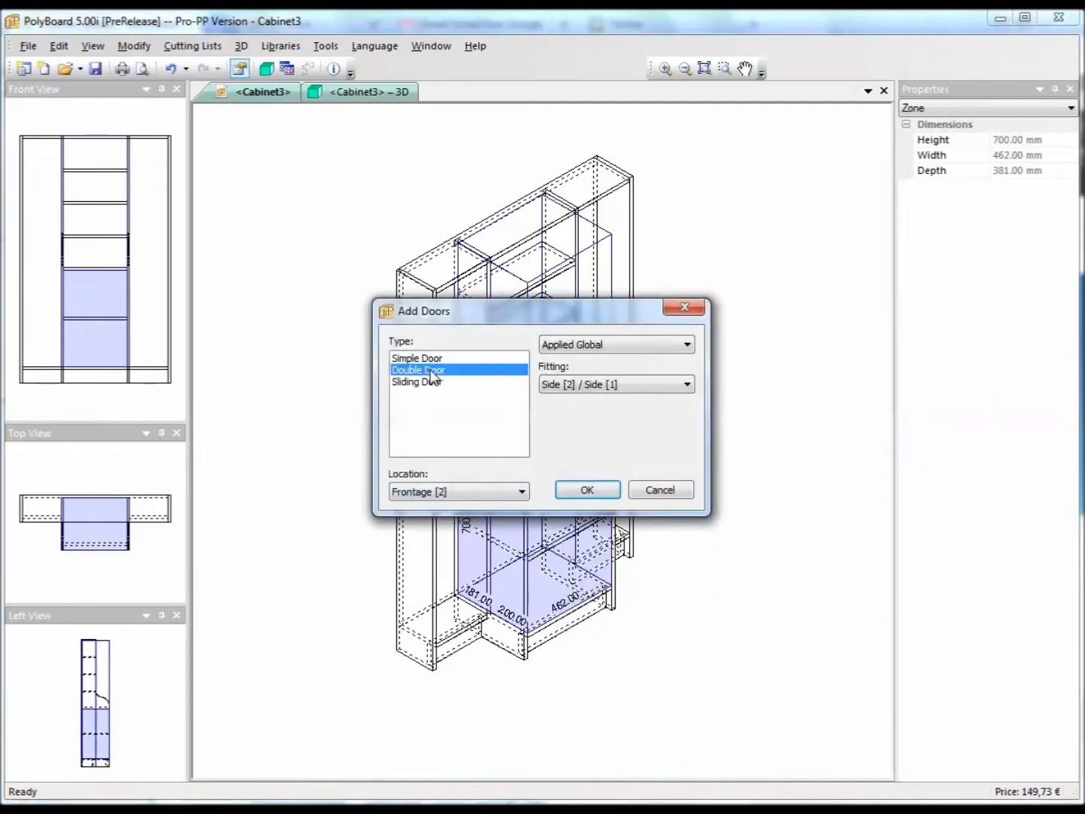
{"action": "left_click", "coordinate": [605, 490]}
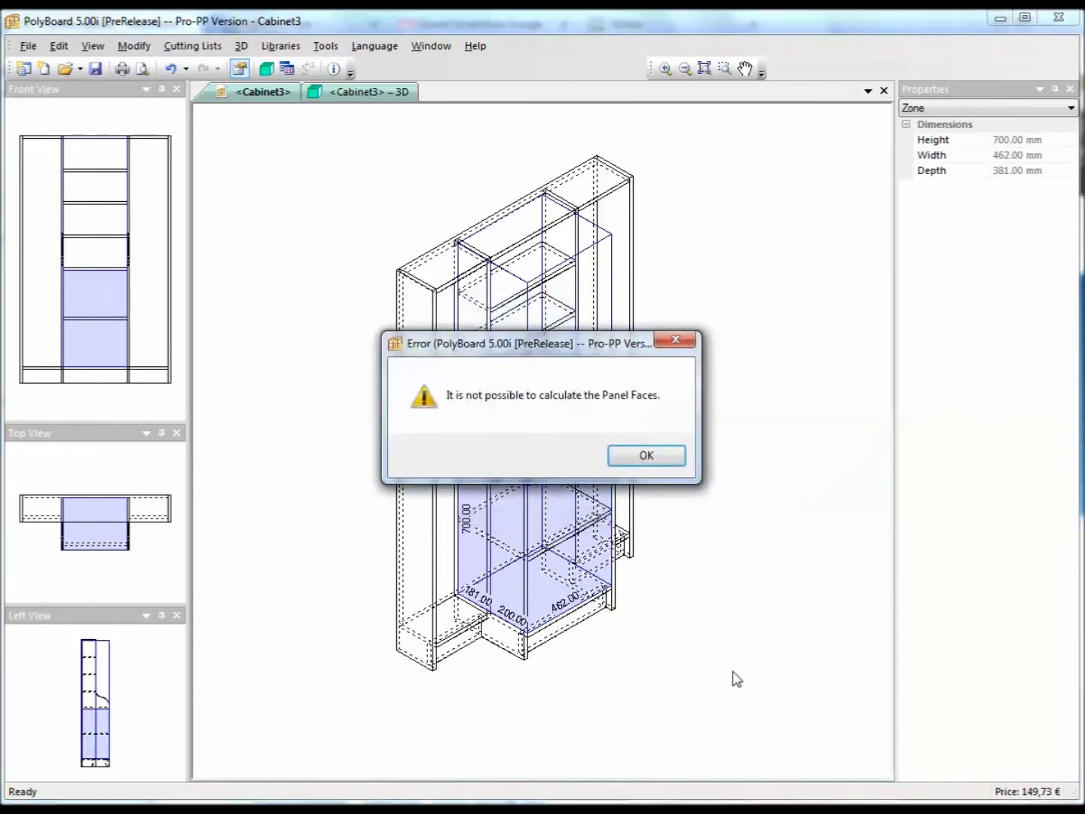
{"action": "left_click", "coordinate": [648, 455]}
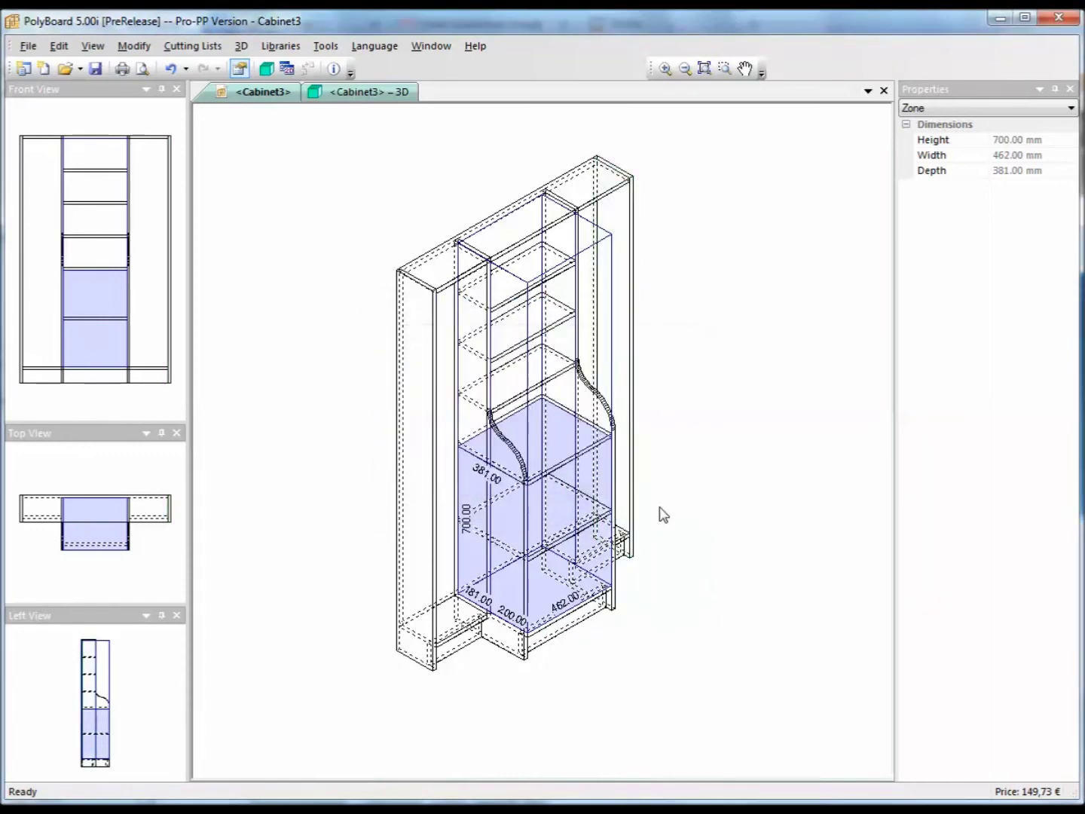
Add a Built-In double door at Frontage [2] to the centre section's lower zone, fitted on Side [2] / Side [1].
{"action": "right_click", "coordinate": [561, 487]}
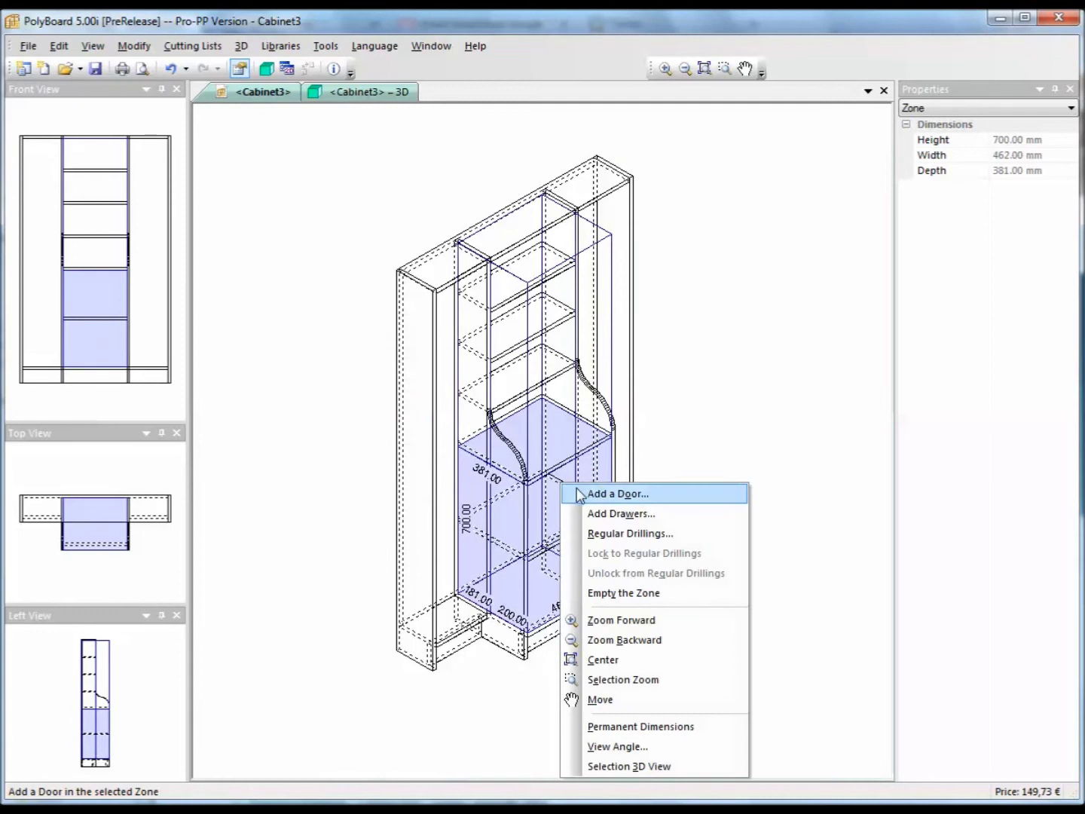
{"action": "left_click", "coordinate": [584, 492]}
{"action": "left_click", "coordinate": [615, 347]}
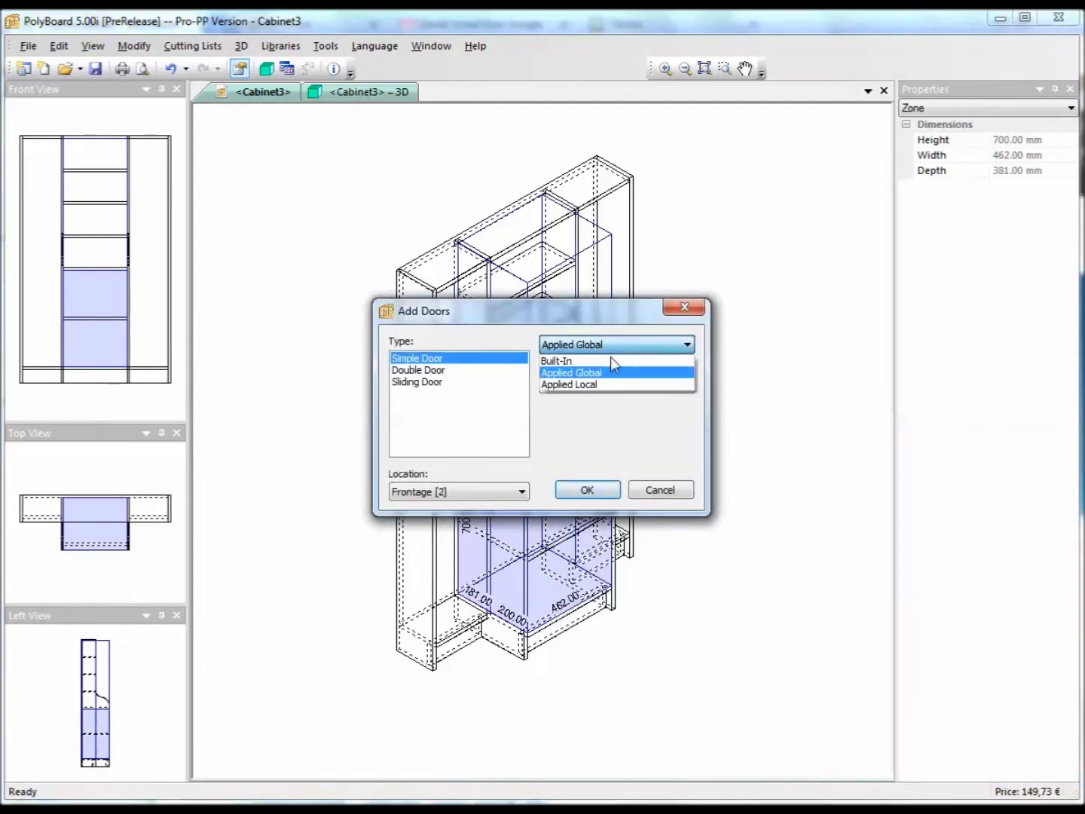
{"action": "left_click", "coordinate": [611, 354]}
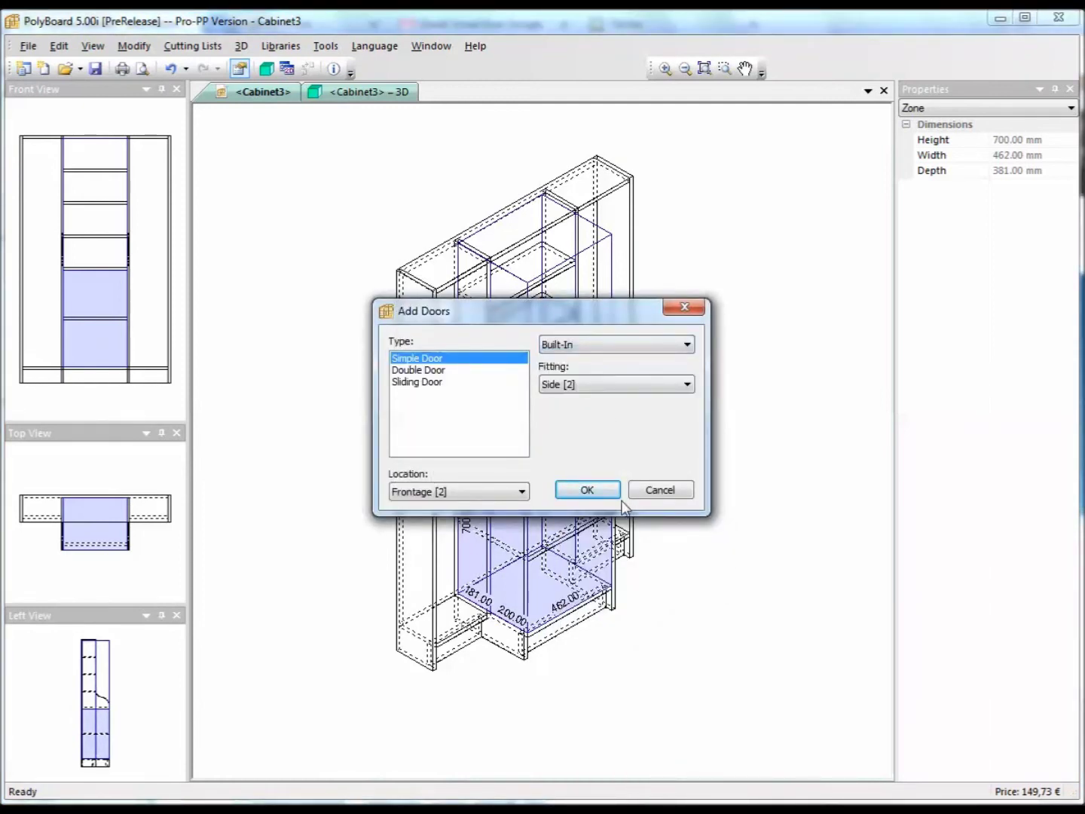
{"action": "left_click", "coordinate": [505, 370]}
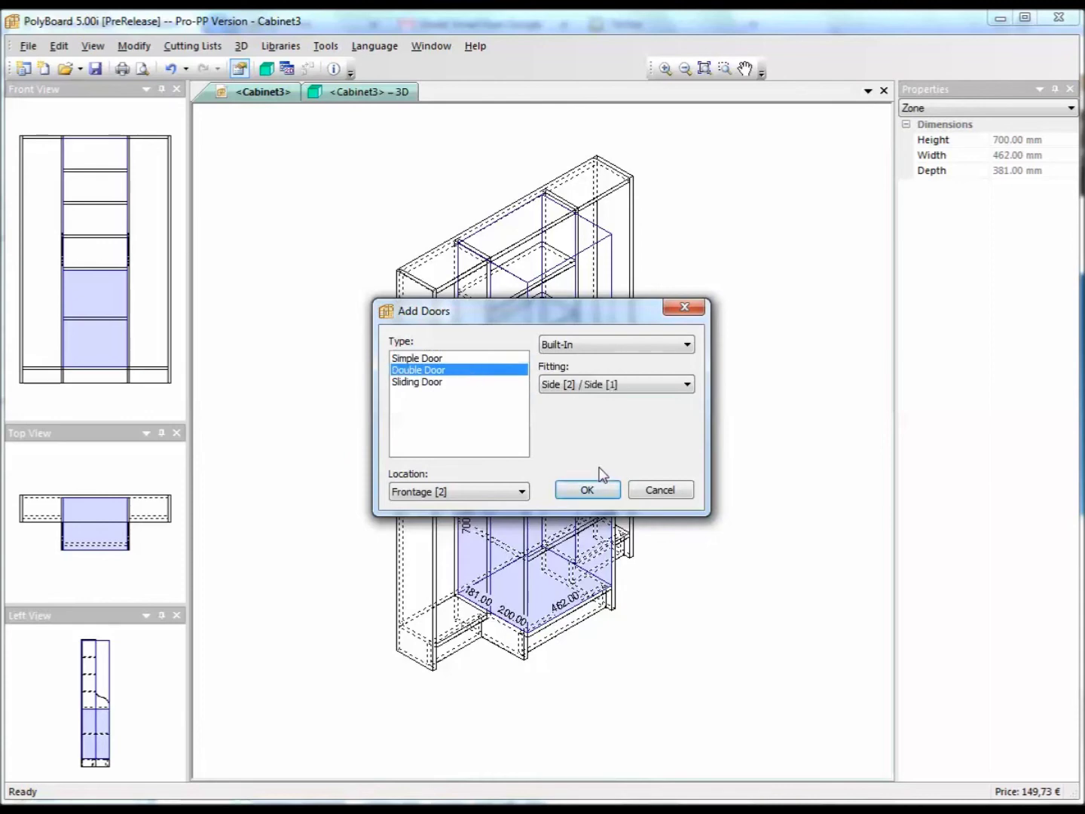
{"action": "left_click", "coordinate": [595, 488]}
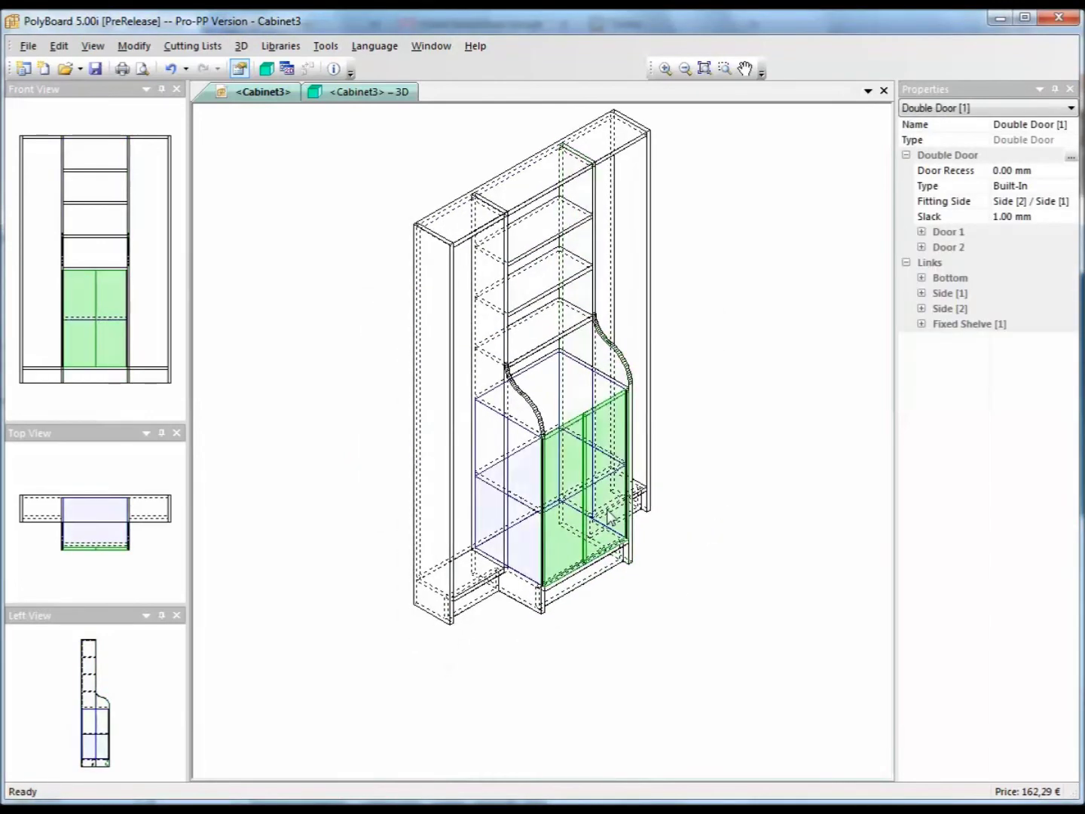
Add a Built-In simple door to the left wing's zone, fitted on Side [4].
{"action": "scroll", "coordinate": [612, 517], "scroll_direction": "up", "scroll_amount": 3}
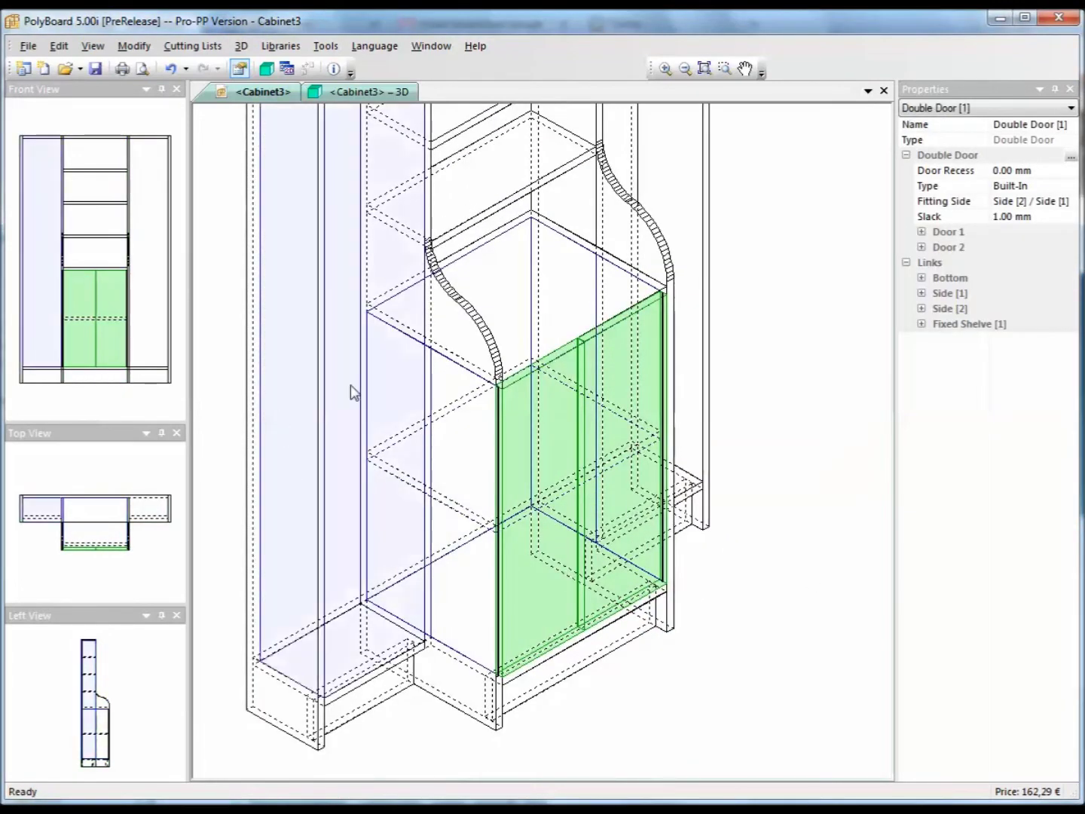
{"action": "right_click", "coordinate": [360, 383]}
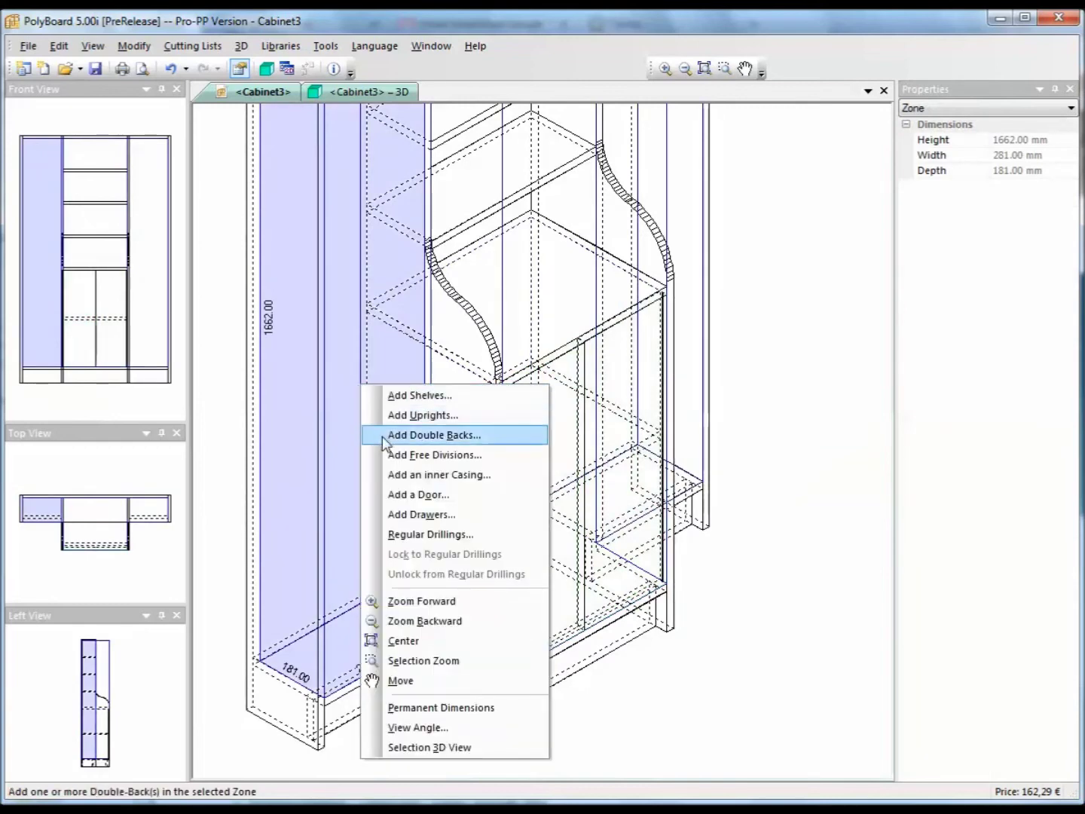
{"action": "left_click", "coordinate": [400, 494]}
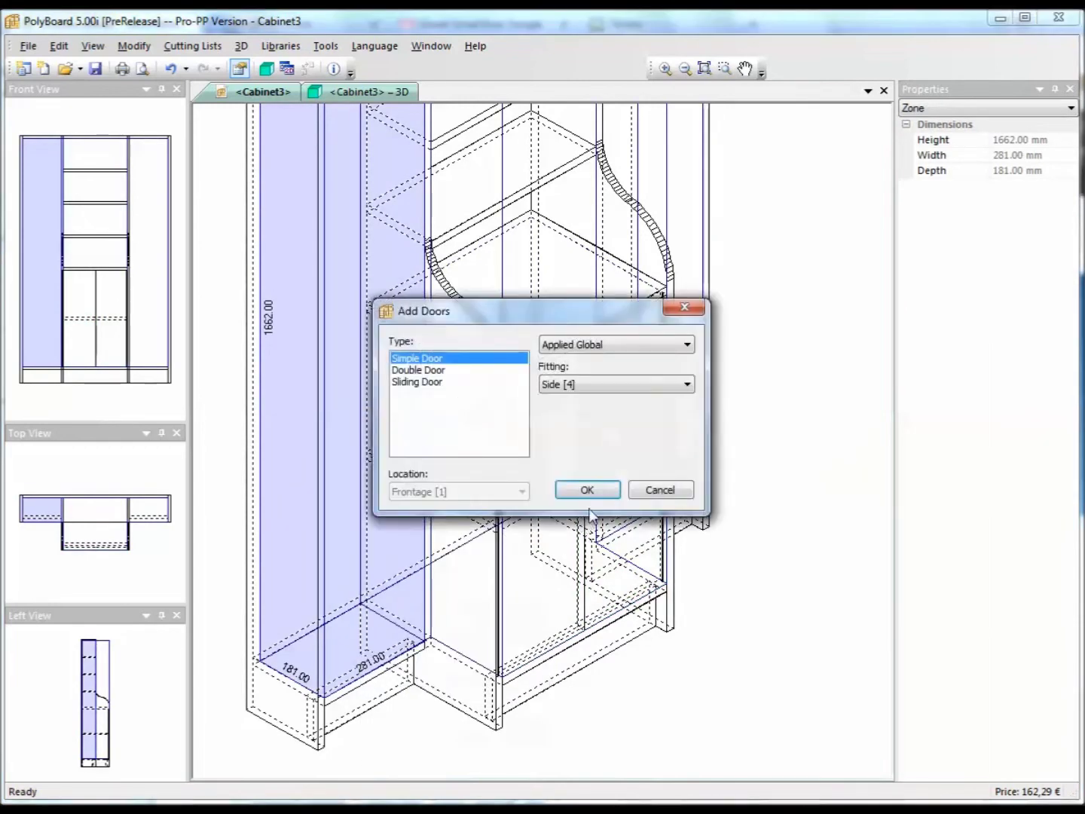
{"action": "left_click", "coordinate": [622, 345]}
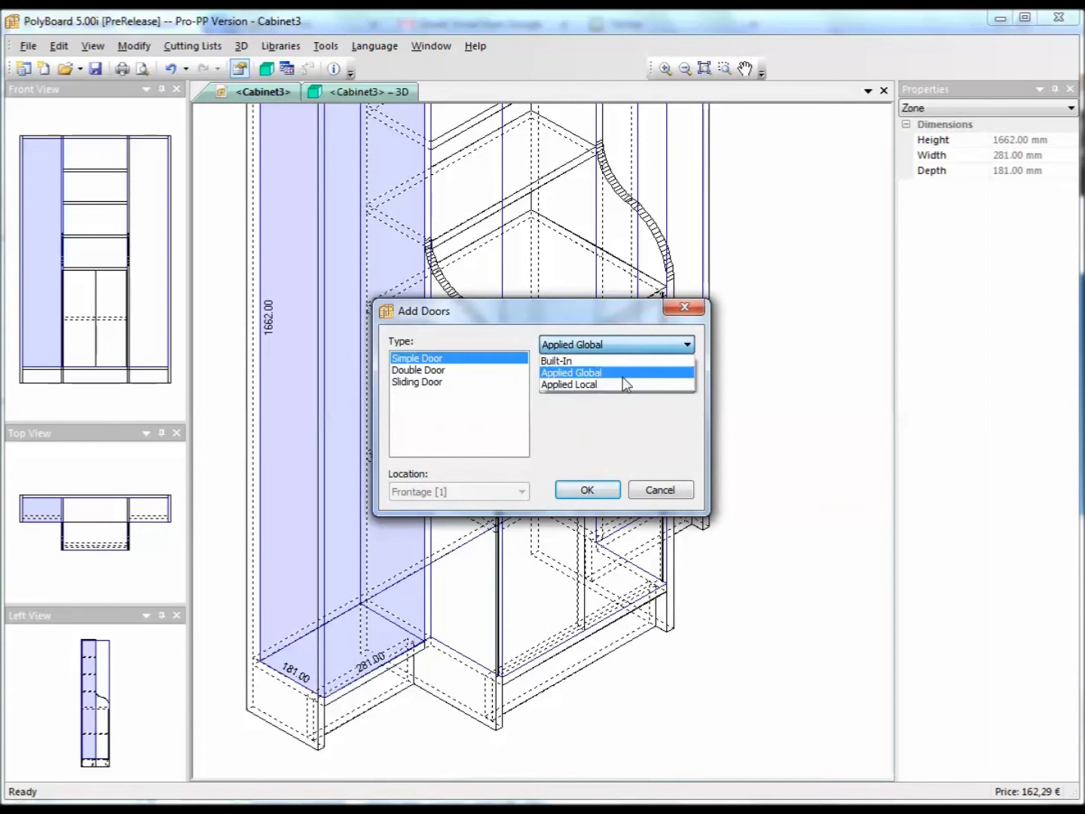
{"action": "left_click", "coordinate": [623, 359]}
{"action": "left_click", "coordinate": [585, 490]}
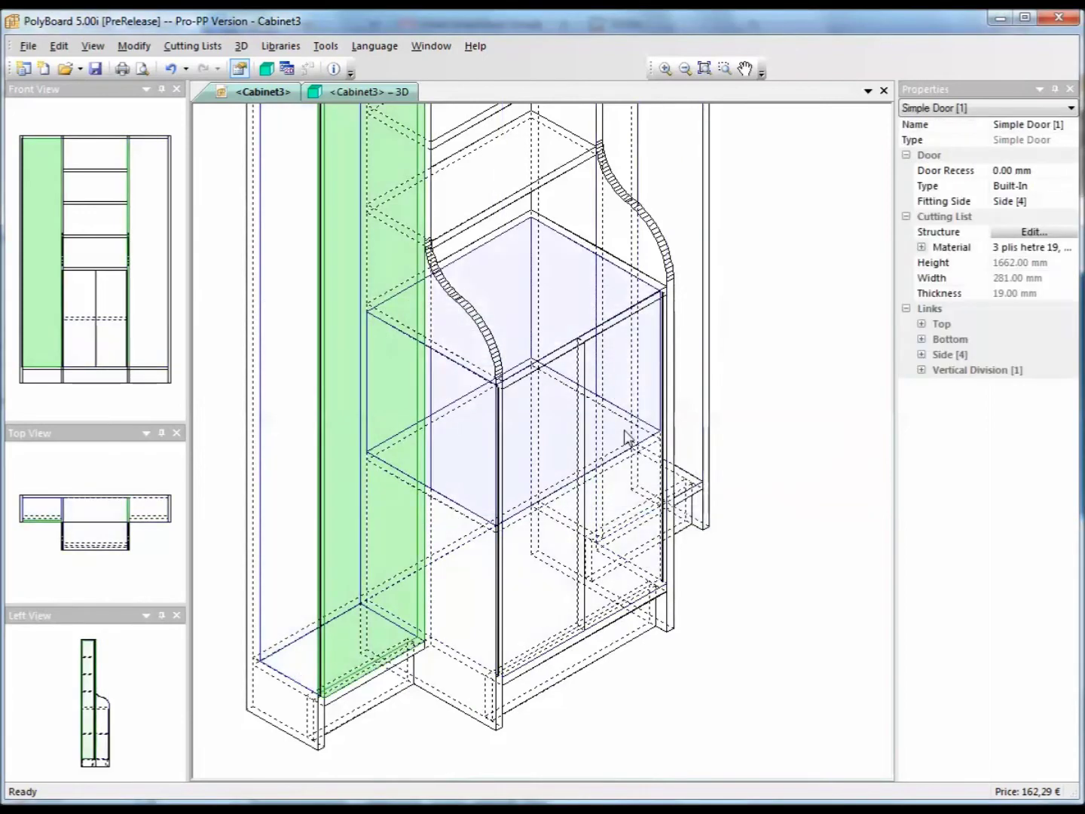
Add a Built-In simple door to the right wing's zone, fitted on Side [3].
{"action": "right_click", "coordinate": [673, 169]}
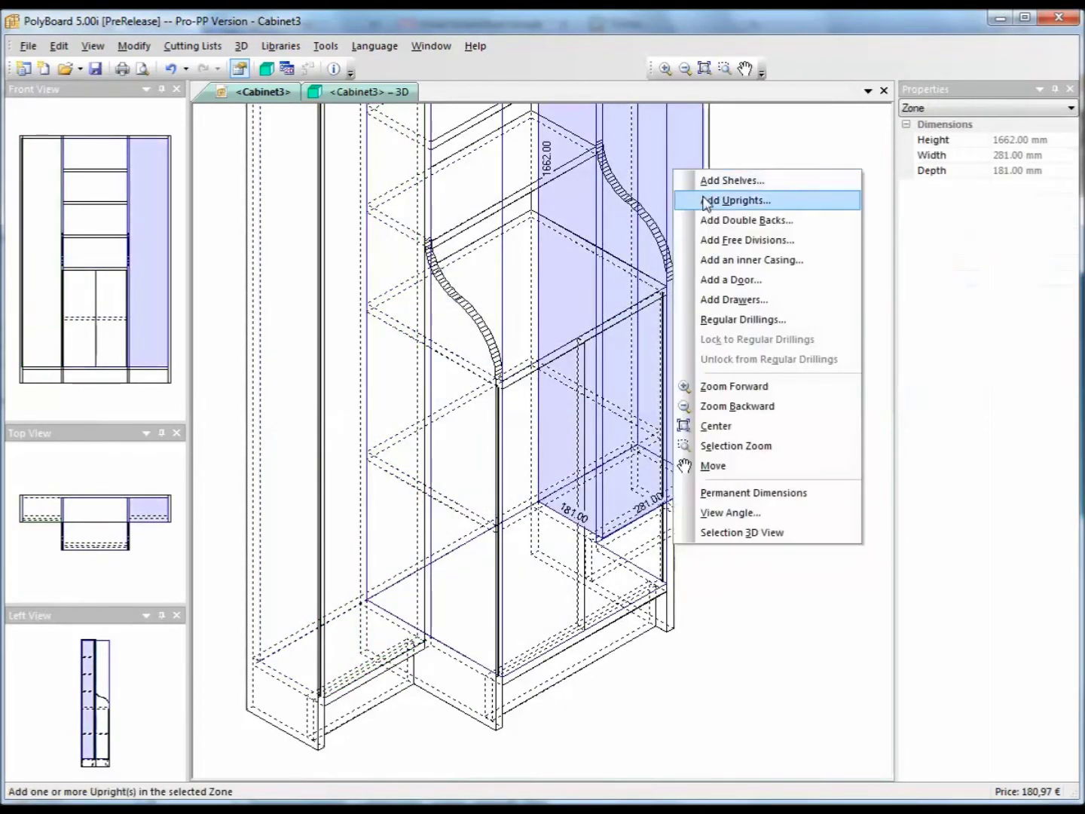
{"action": "left_click", "coordinate": [731, 279]}
{"action": "left_click", "coordinate": [632, 345]}
{"action": "left_click", "coordinate": [619, 356]}
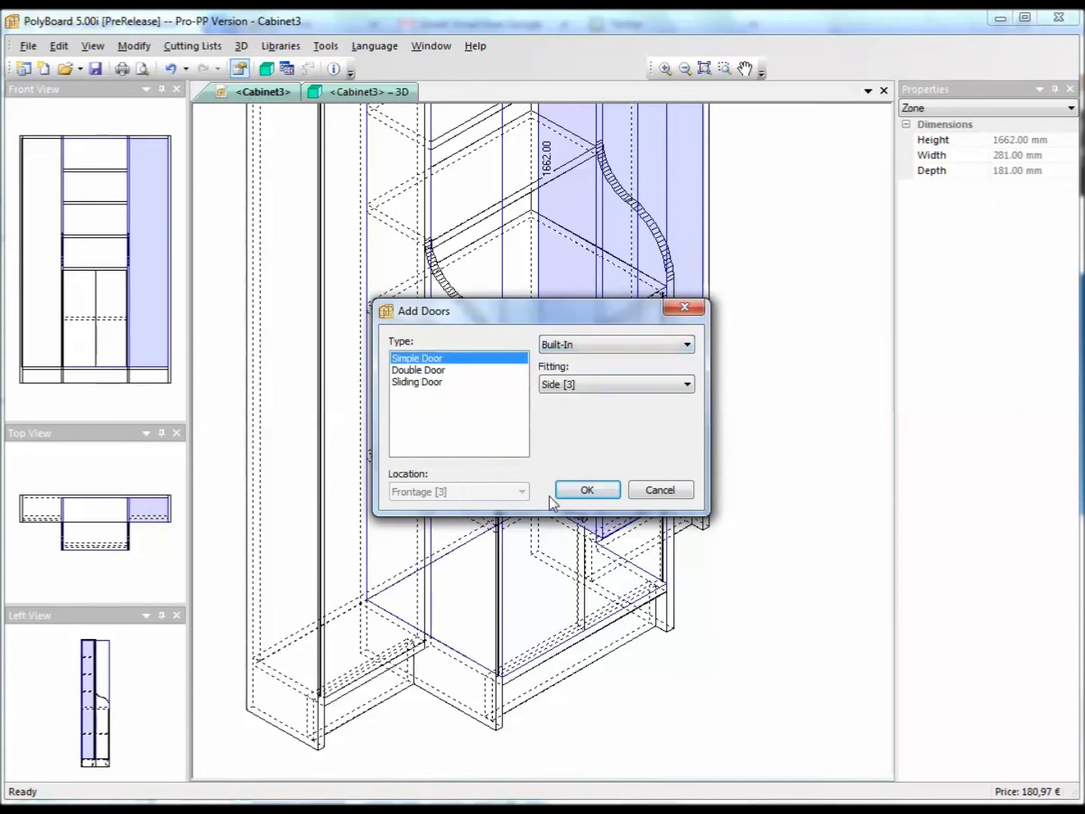
{"action": "left_click", "coordinate": [587, 490]}
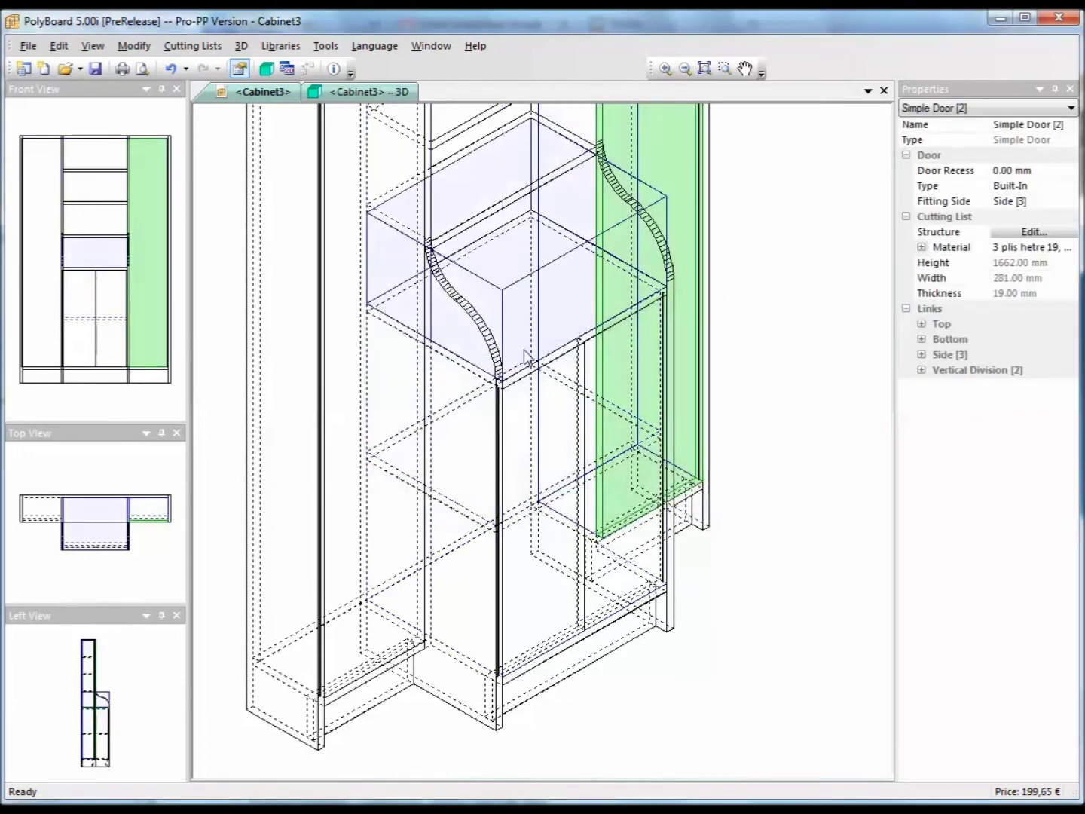
Inspect the cabinet in 3D with its doors opened and closed.
{"action": "scroll", "coordinate": [523, 372], "scroll_direction": "down", "scroll_amount": 5}
{"action": "left_click", "coordinate": [377, 95]}
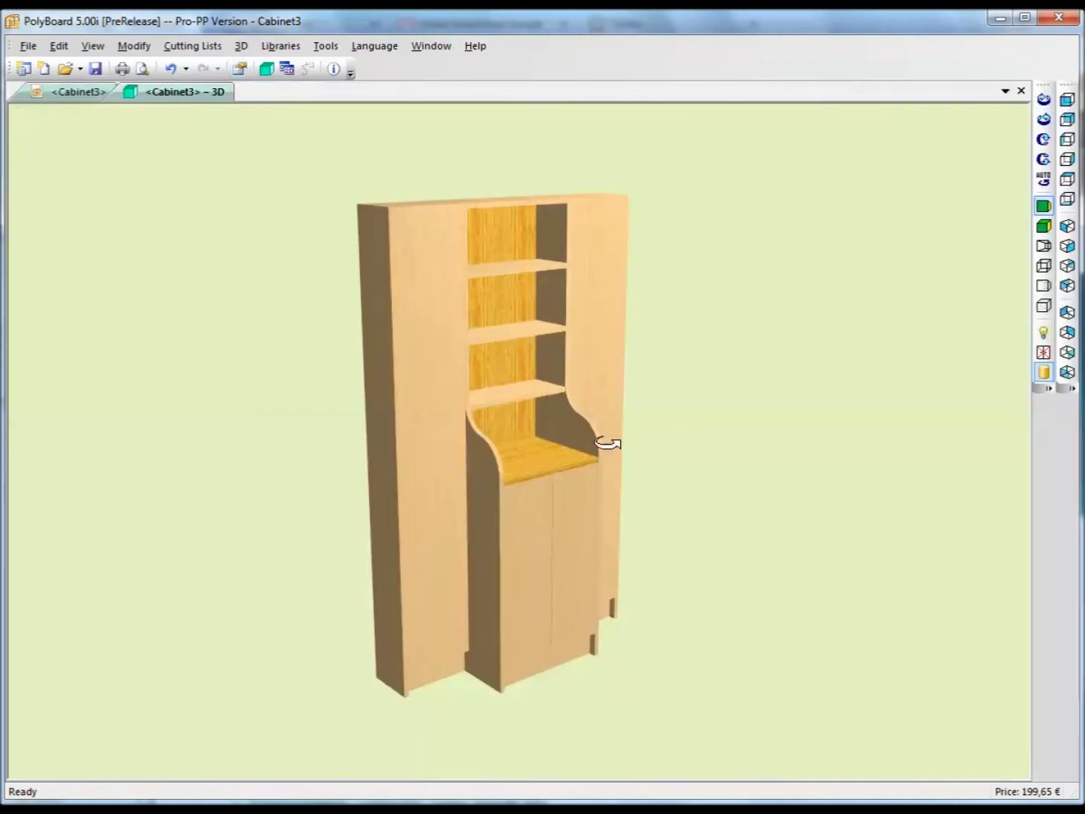
{"action": "left_click", "coordinate": [1044, 352]}
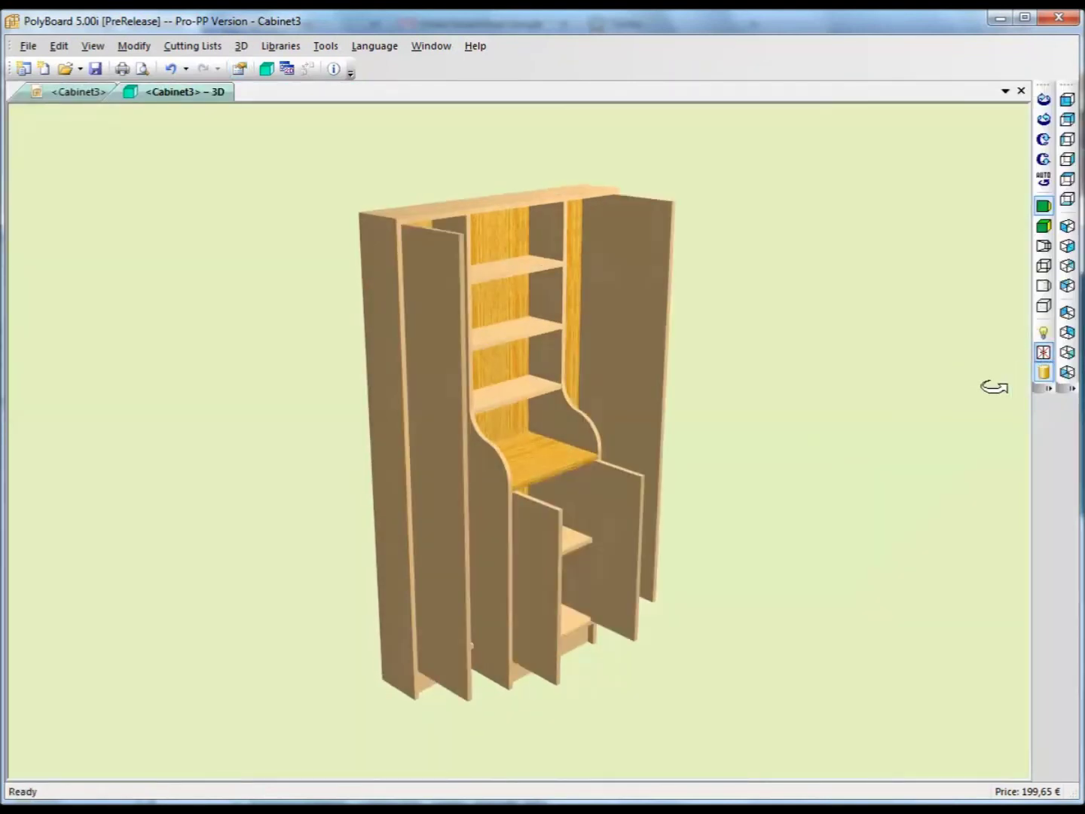
{"action": "left_click", "coordinate": [1043, 352]}
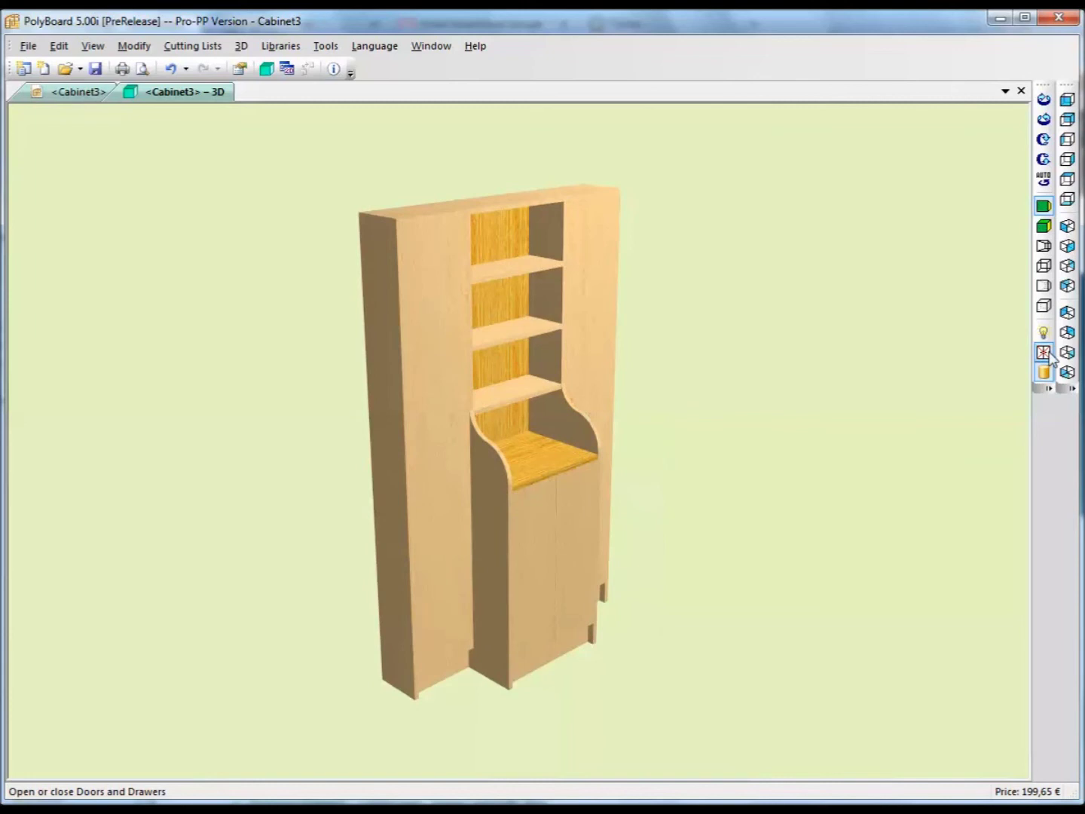
{"action": "left_click", "coordinate": [1048, 353]}
{"action": "left_click", "coordinate": [1044, 353]}
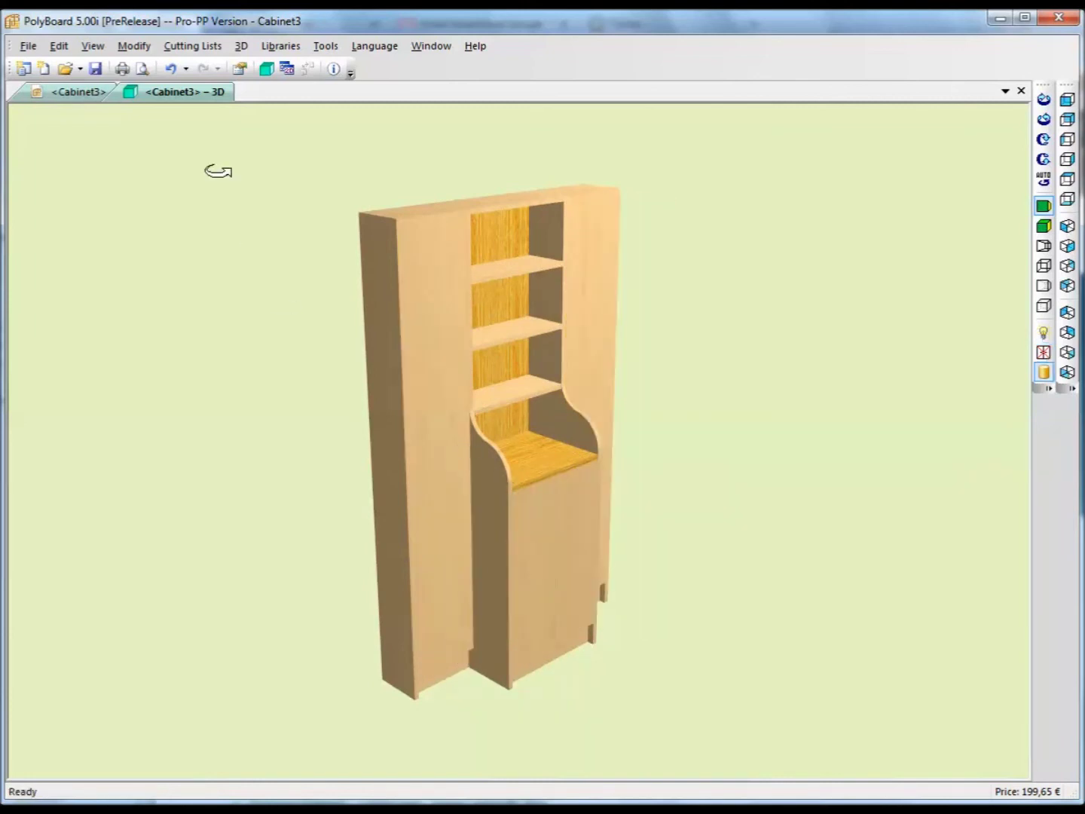
Return to the cabinet drawing and add six equidistant mobile shelves to the right wing's zone behind the door.
{"action": "left_click", "coordinate": [78, 91]}
{"action": "middle_click_drag", "start_coordinate": [597, 443], "coordinate": [531, 626]}
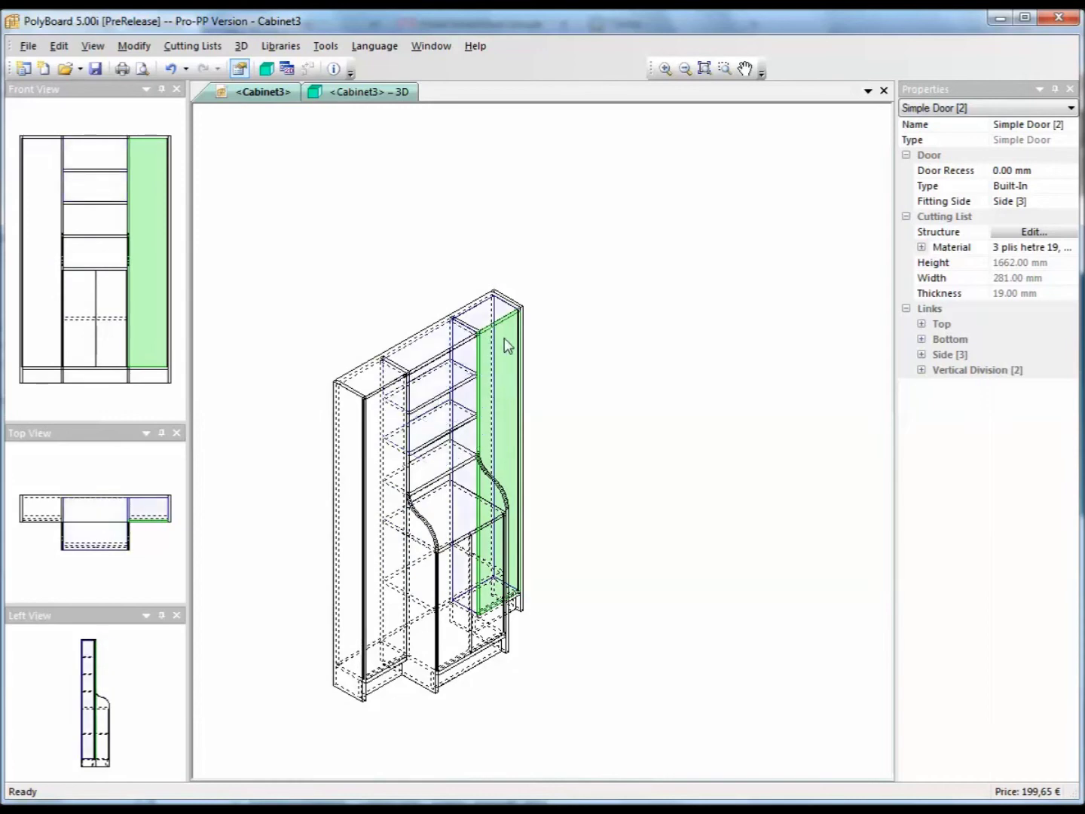
{"action": "left_click", "coordinate": [511, 442]}
{"action": "left_click", "coordinate": [512, 443]}
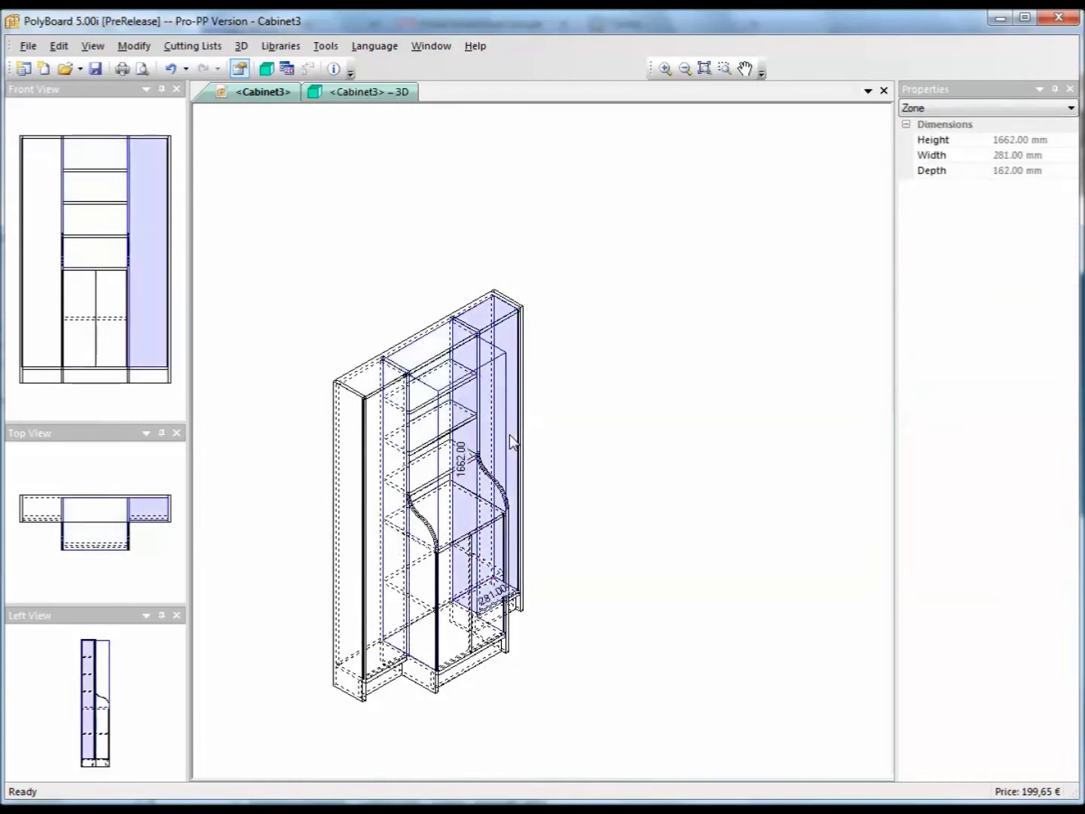
{"action": "right_click", "coordinate": [512, 442]}
{"action": "left_click", "coordinate": [521, 445]}
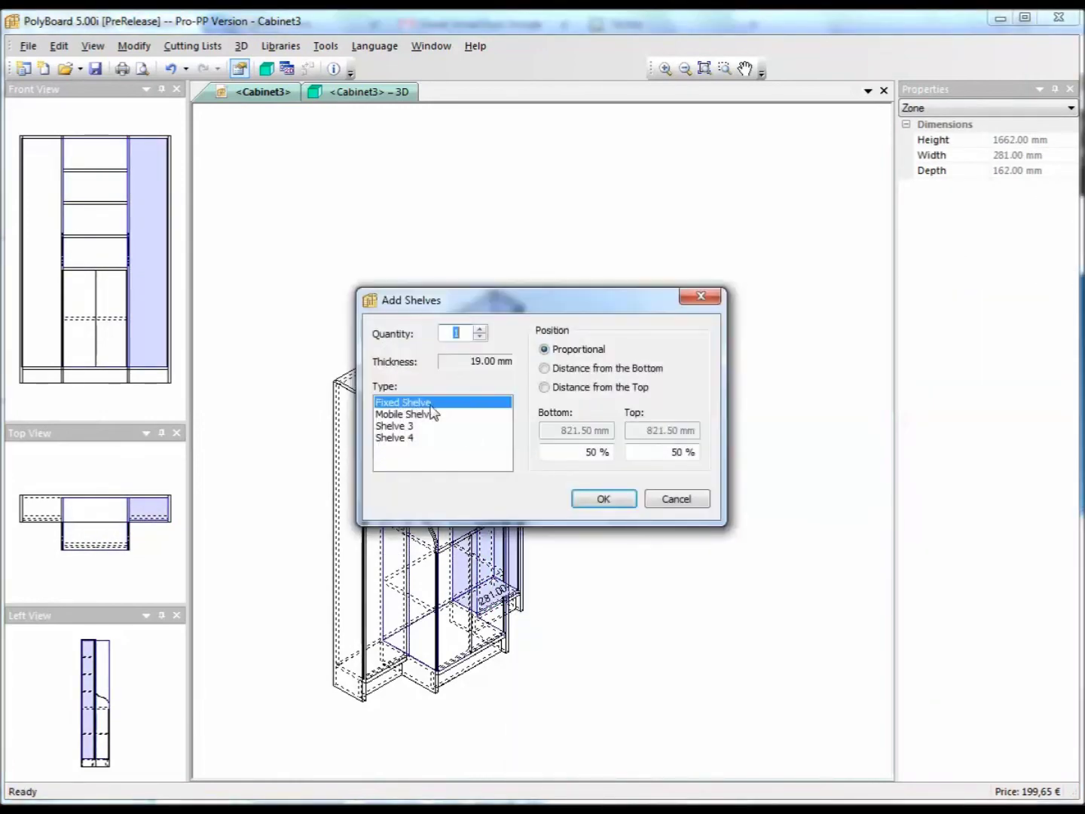
{"action": "left_click", "coordinate": [479, 329]}
{"action": "left_click", "coordinate": [479, 330]}
{"action": "left_click", "coordinate": [480, 329]}
{"action": "left_click", "coordinate": [480, 329]}
{"action": "left_click", "coordinate": [480, 329]}
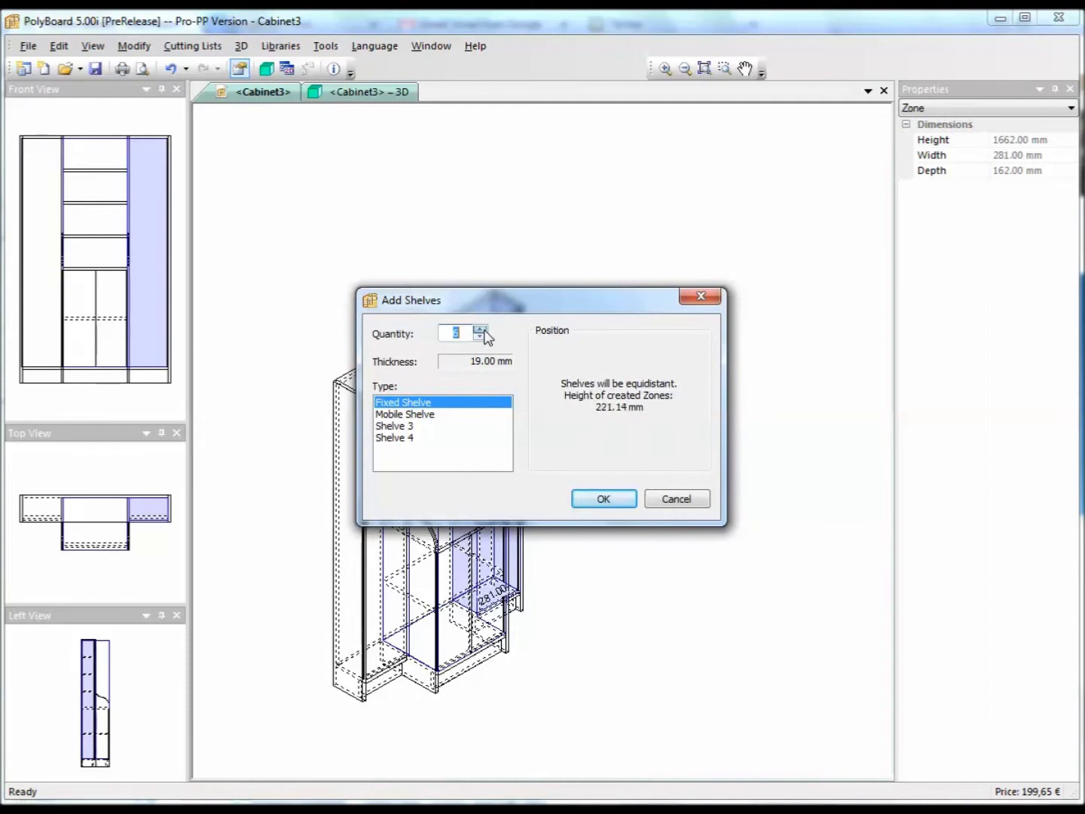
{"action": "left_click", "coordinate": [421, 415]}
{"action": "left_click", "coordinate": [604, 499]}
Add six equidistant mobile shelves to the left wing's zone behind the door.
{"action": "left_click", "coordinate": [379, 493]}
{"action": "right_click", "coordinate": [377, 477]}
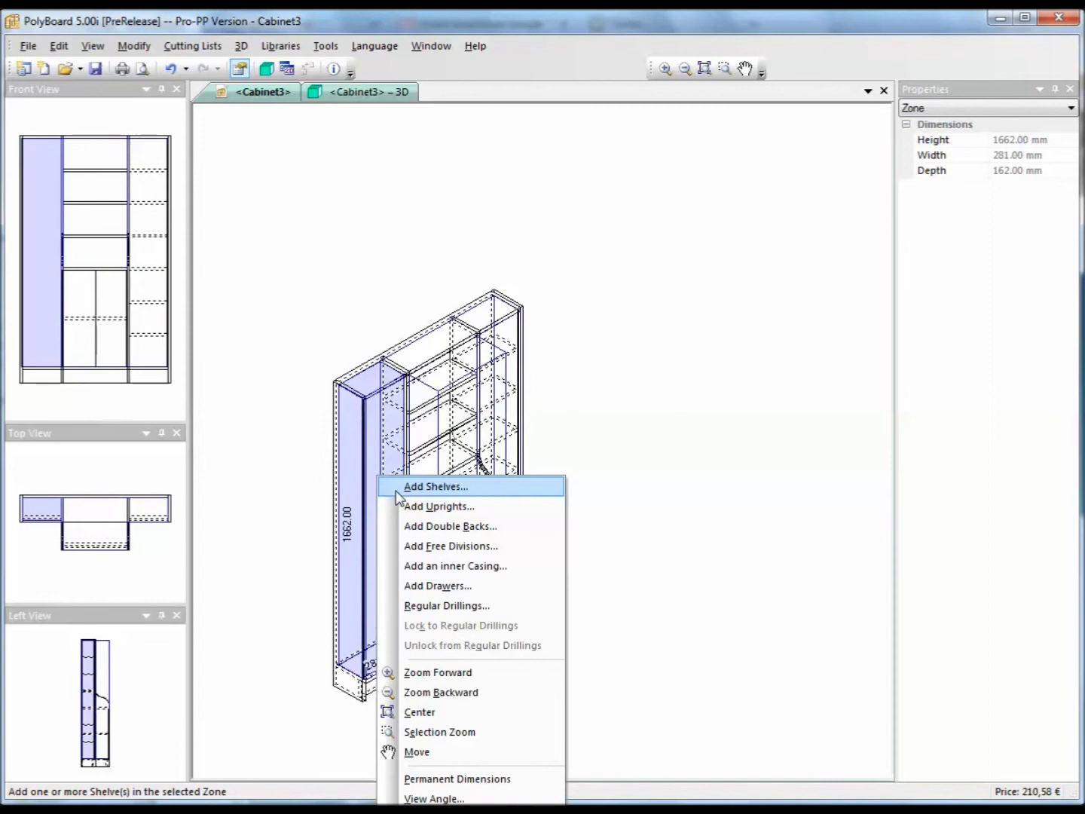
{"action": "left_click", "coordinate": [436, 487]}
{"action": "left_click", "coordinate": [480, 329]}
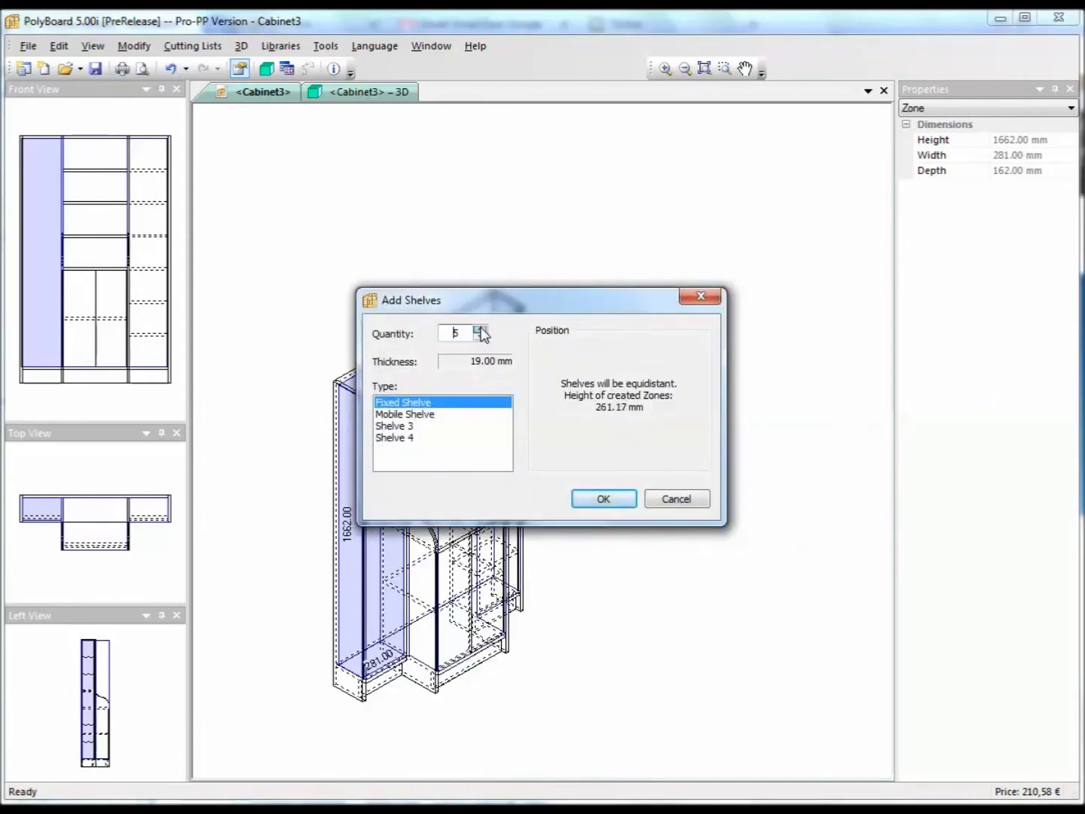
{"action": "left_click", "coordinate": [480, 329]}
{"action": "left_click", "coordinate": [422, 414]}
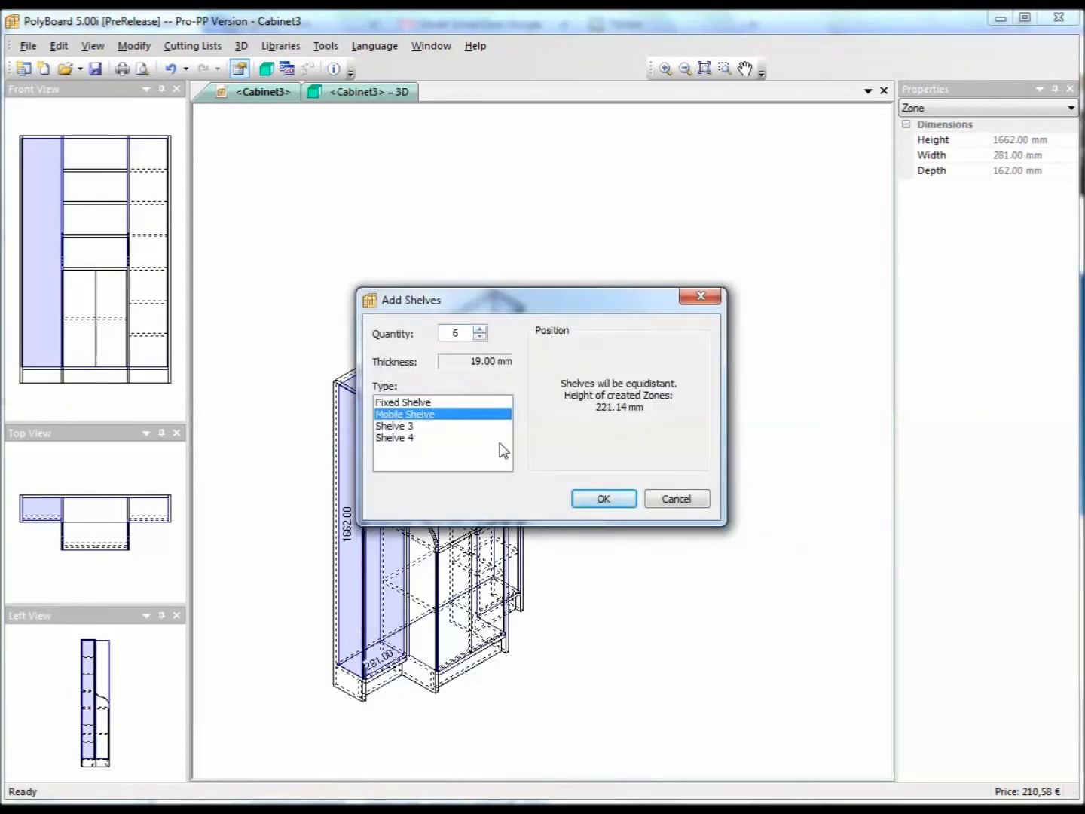
{"action": "left_click", "coordinate": [605, 502]}
Give the cabinet a multi-slope top along its width, with profile points at x 800, y 150 and at about x 300 at the same height.
{"action": "middle_click_drag", "start_coordinate": [419, 569], "coordinate": [517, 526]}
{"action": "scroll", "coordinate": [416, 537], "scroll_direction": "up", "scroll_amount": 1}
{"action": "scroll", "coordinate": [517, 525], "scroll_direction": "up", "scroll_amount": 1}
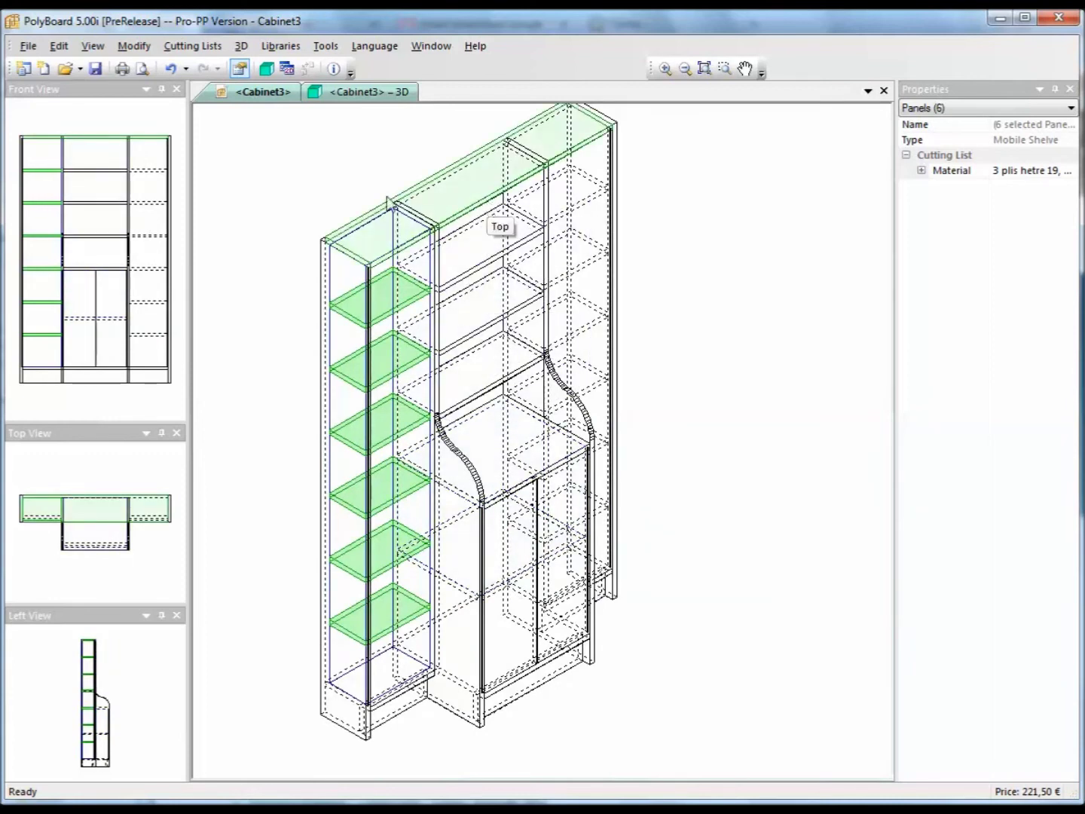
{"action": "left_click", "coordinate": [130, 45]}
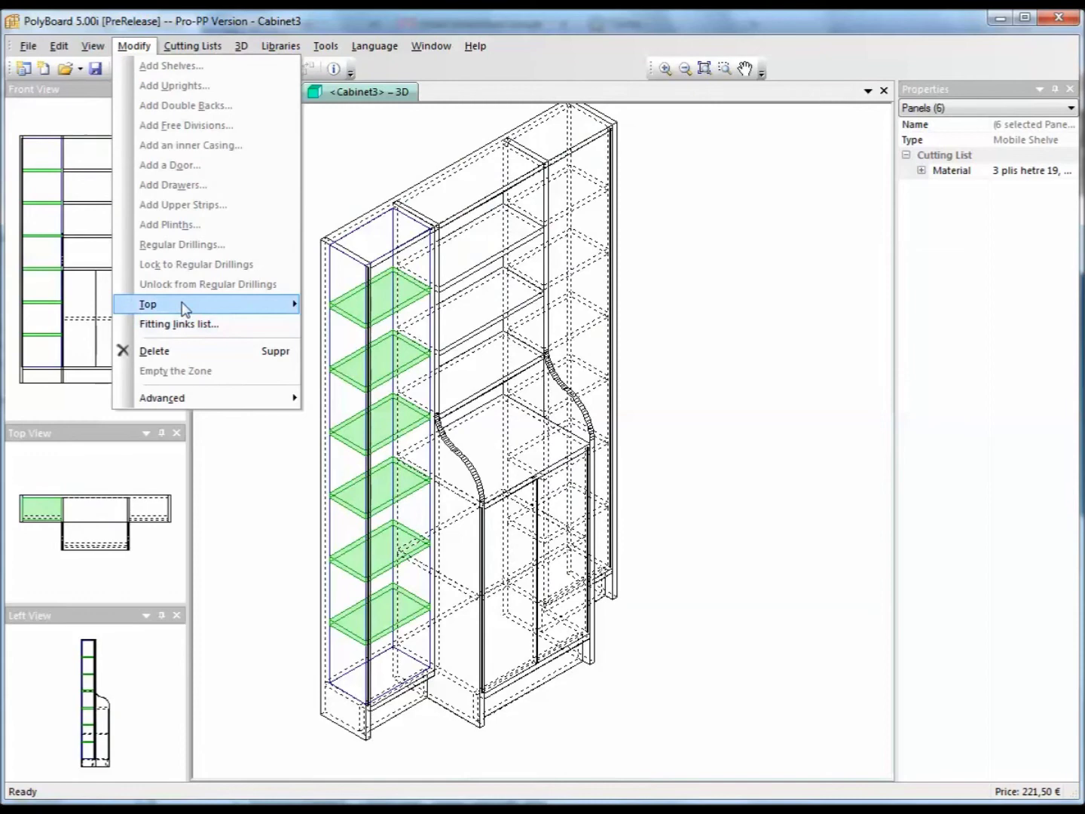
{"action": "mouse_move", "coordinate": [255, 308]}
{"action": "left_click", "coordinate": [339, 327]}
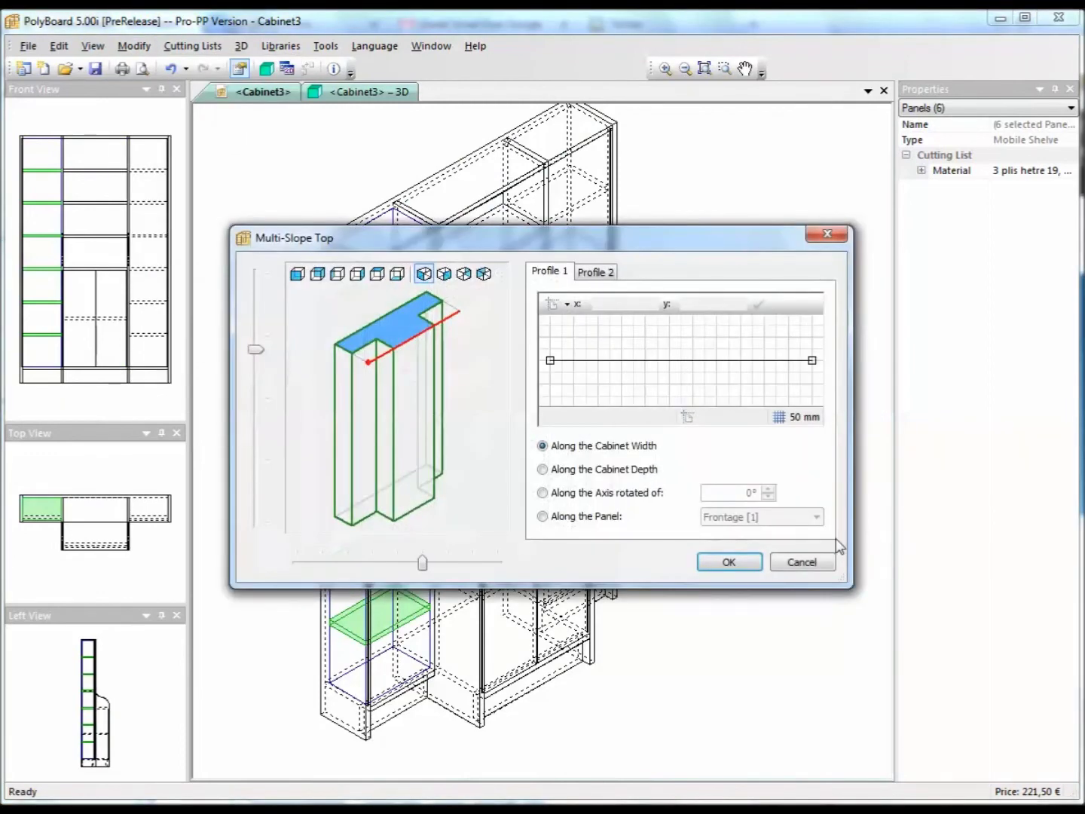
{"action": "left_click", "coordinate": [739, 361]}
{"action": "left_click_drag", "start_coordinate": [739, 361], "coordinate": [741, 324]}
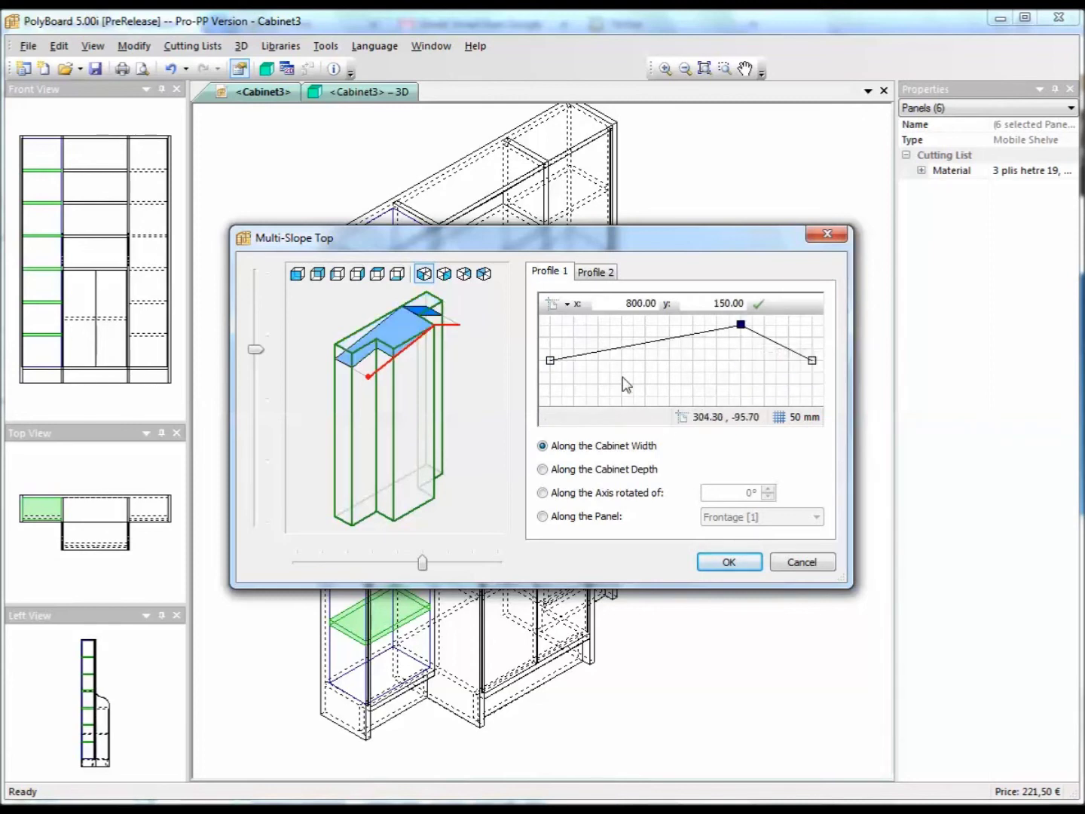
{"action": "left_click", "coordinate": [621, 347]}
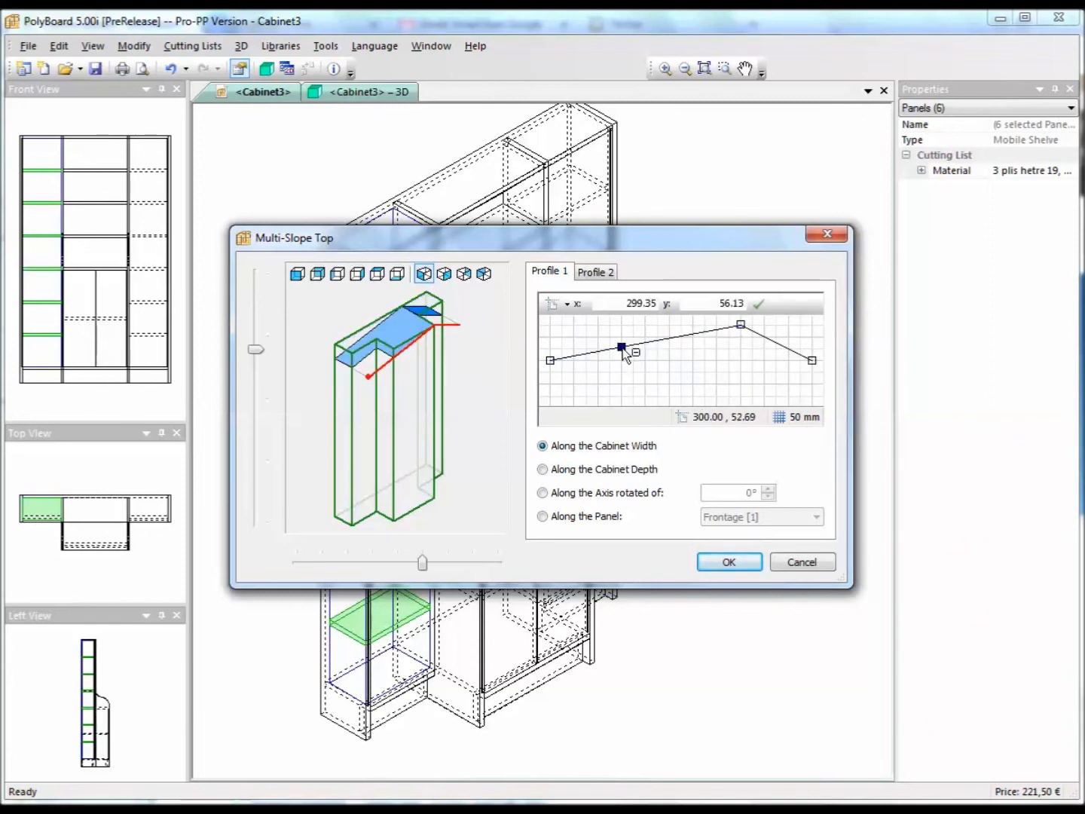
{"action": "left_click_drag", "start_coordinate": [621, 348], "coordinate": [621, 324]}
{"action": "left_click", "coordinate": [728, 562]}
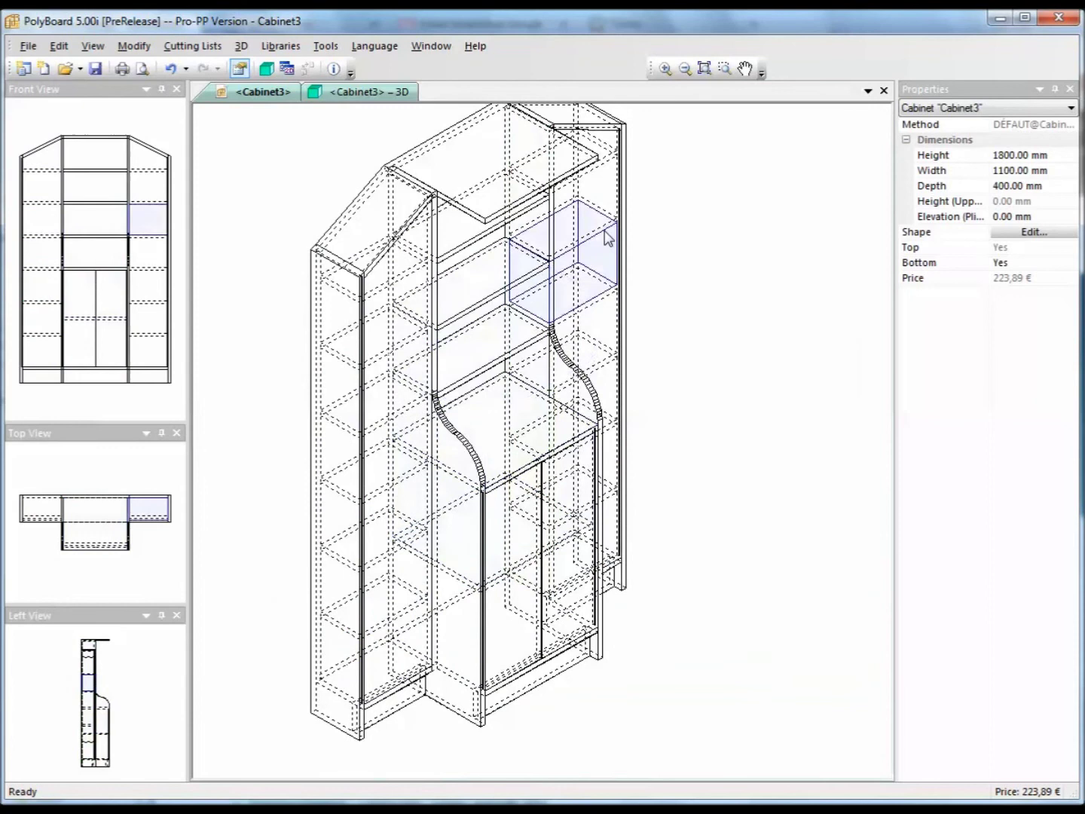
Set the overlap of the centre top panel, Top [2], at its Frontage [2] link to -200 mm.
{"action": "left_click", "coordinate": [491, 217]}
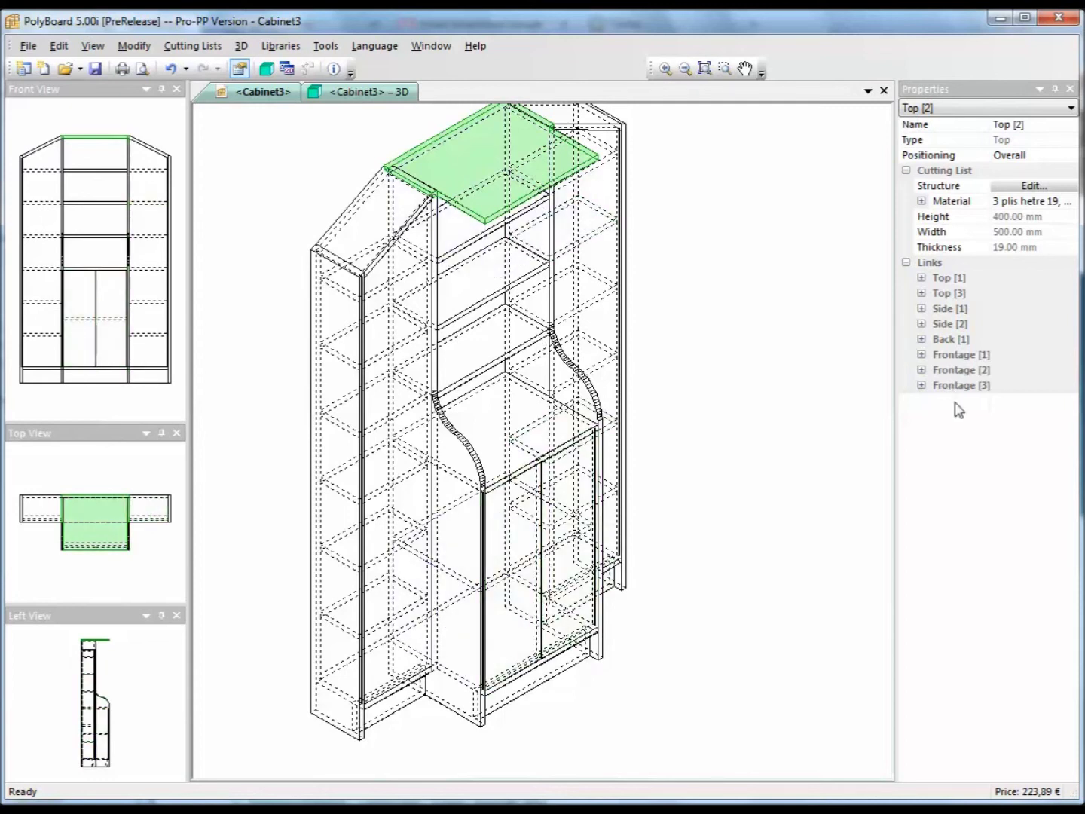
{"action": "left_click", "coordinate": [921, 370]}
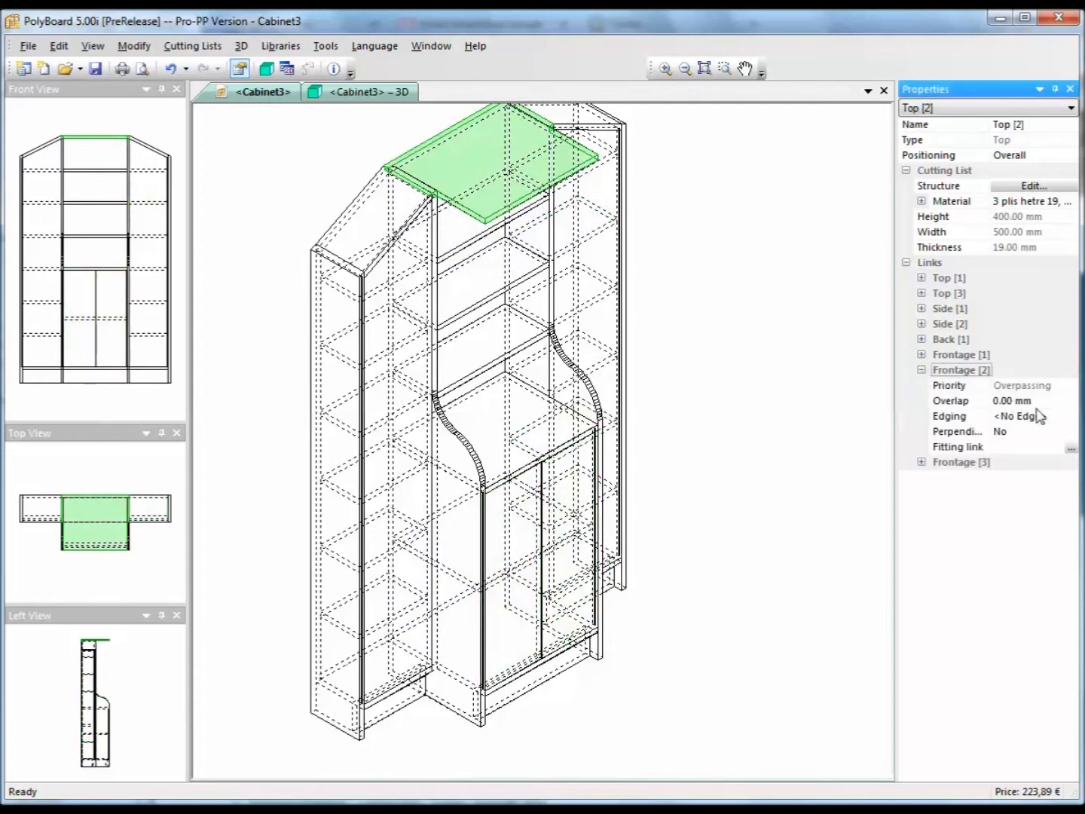
{"action": "left_click", "coordinate": [980, 402]}
{"action": "type", "text": "200"}
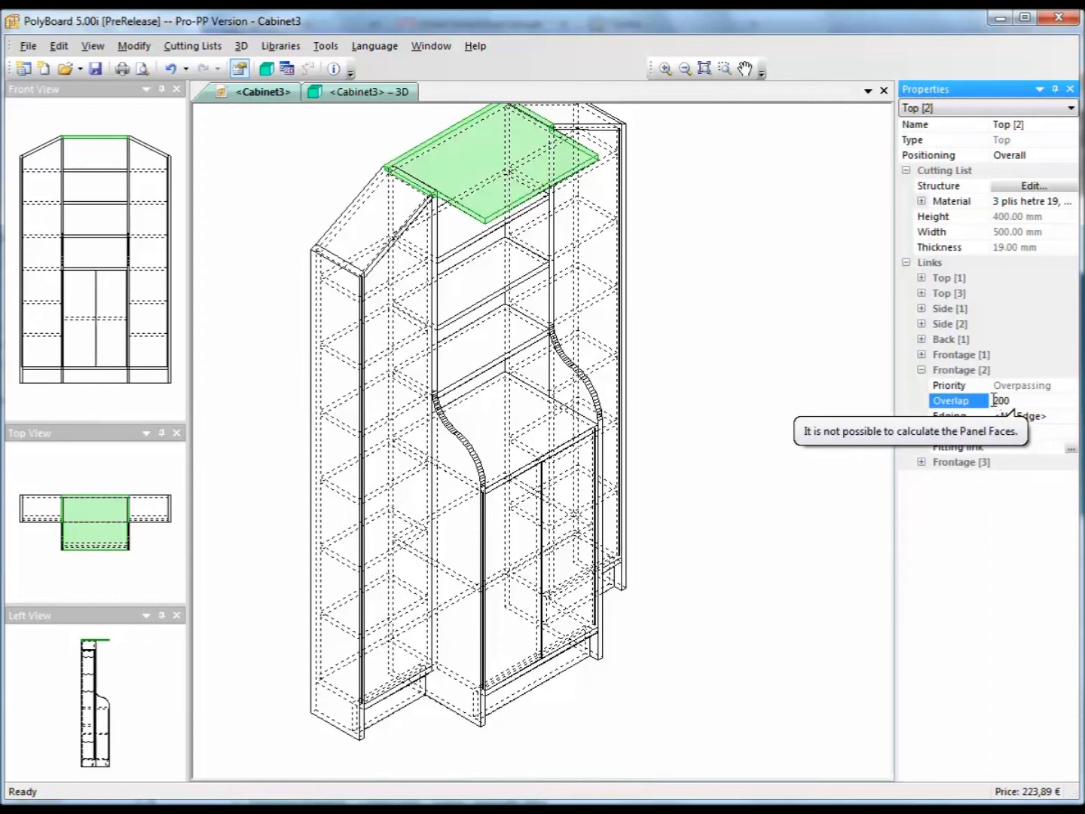
{"action": "left_click", "coordinate": [994, 401]}
{"action": "type", "text": "-200.00"}
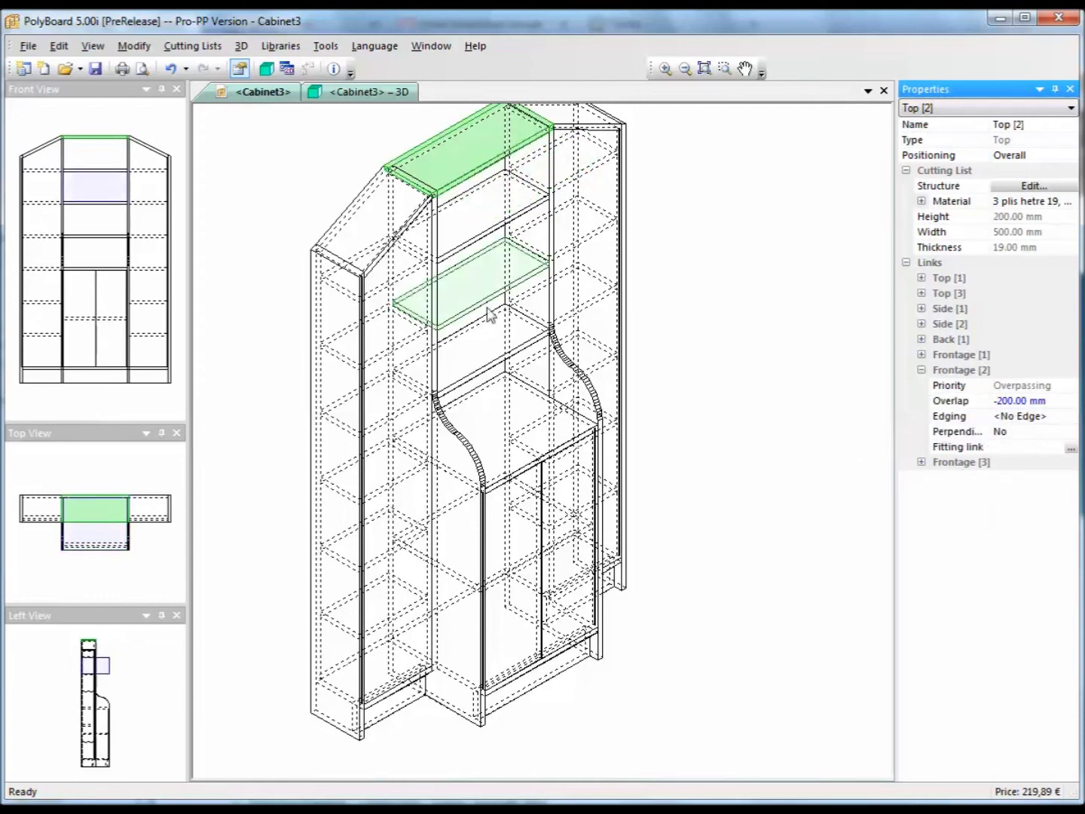
Inspect the cabinet's sloped top and shelves in 3D with the doors opened and closed.
{"action": "left_click", "coordinate": [388, 92]}
{"action": "left_click_drag", "start_coordinate": [613, 504], "coordinate": [916, 517]}
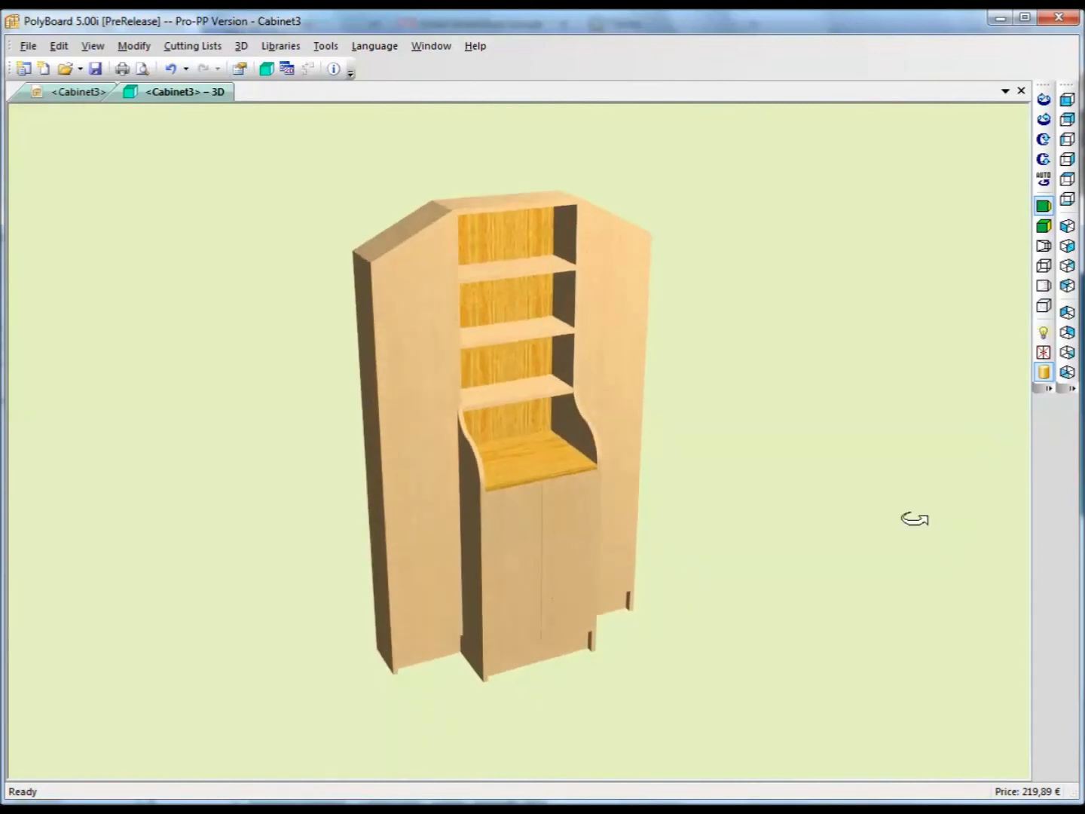
{"action": "left_click", "coordinate": [1043, 372]}
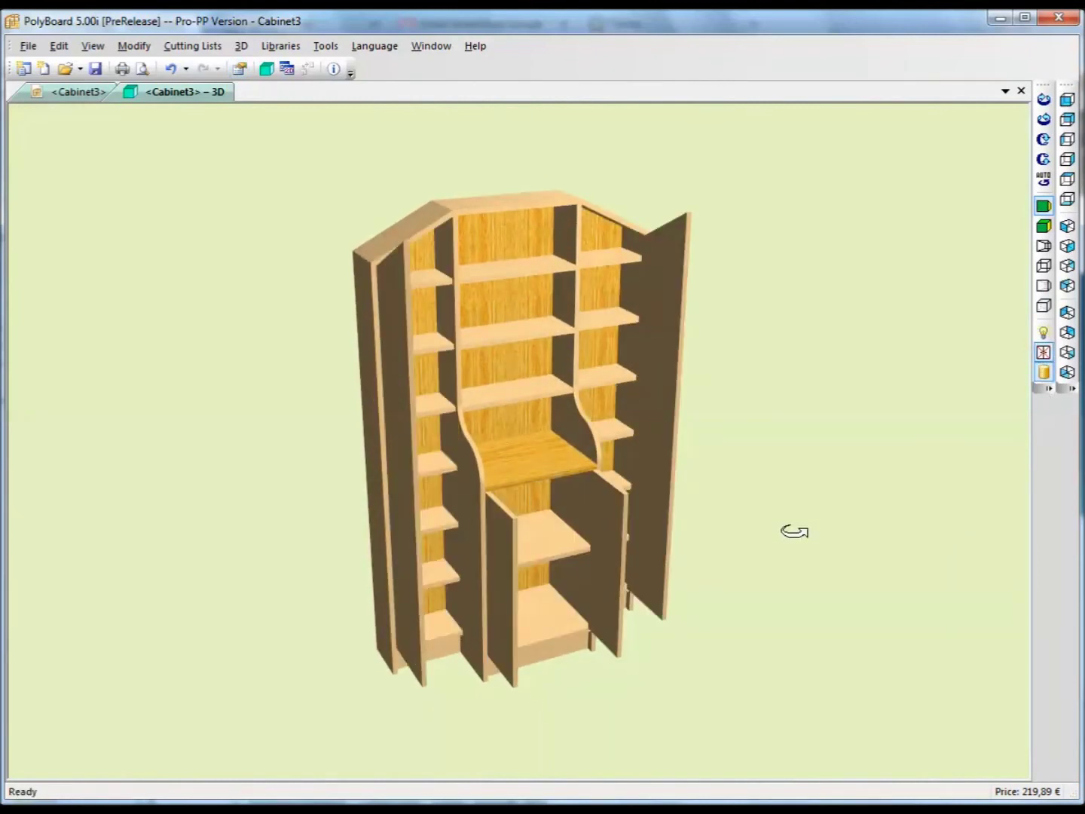
{"action": "left_click", "coordinate": [1044, 354]}
{"action": "left_click", "coordinate": [1044, 353]}
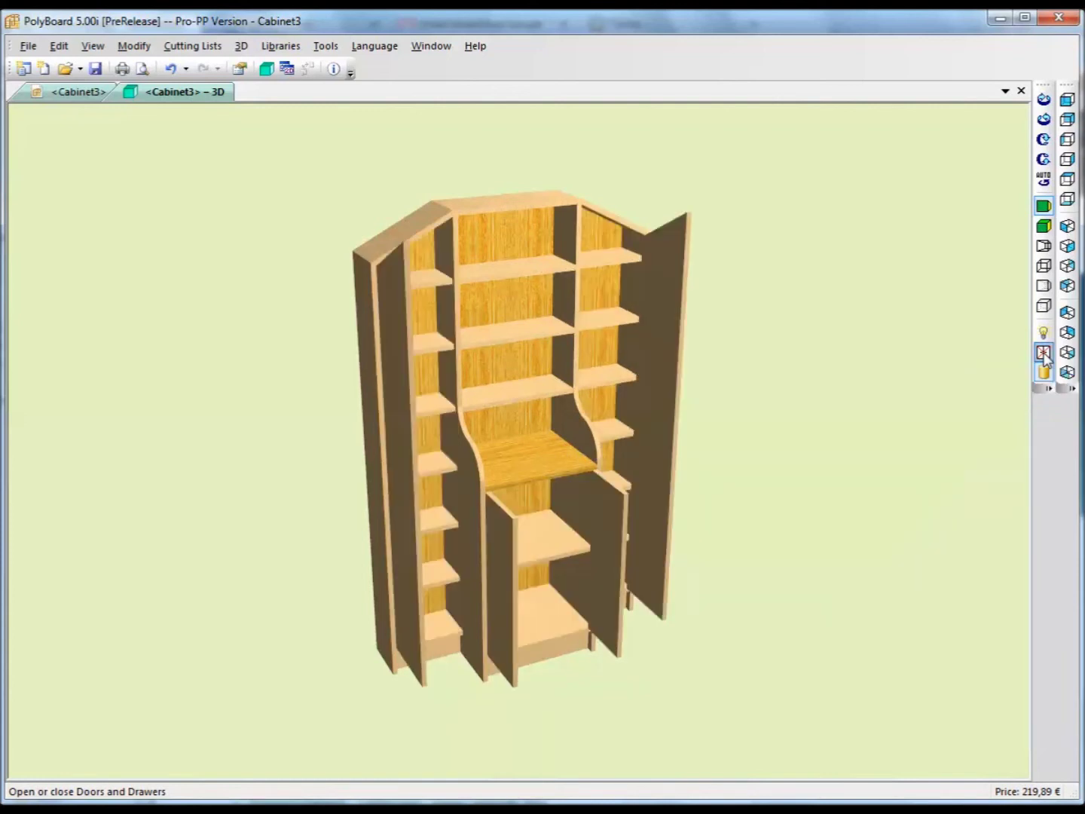
{"action": "left_click", "coordinate": [1044, 353]}
{"action": "left_click_drag", "start_coordinate": [727, 690], "coordinate": [694, 640]}
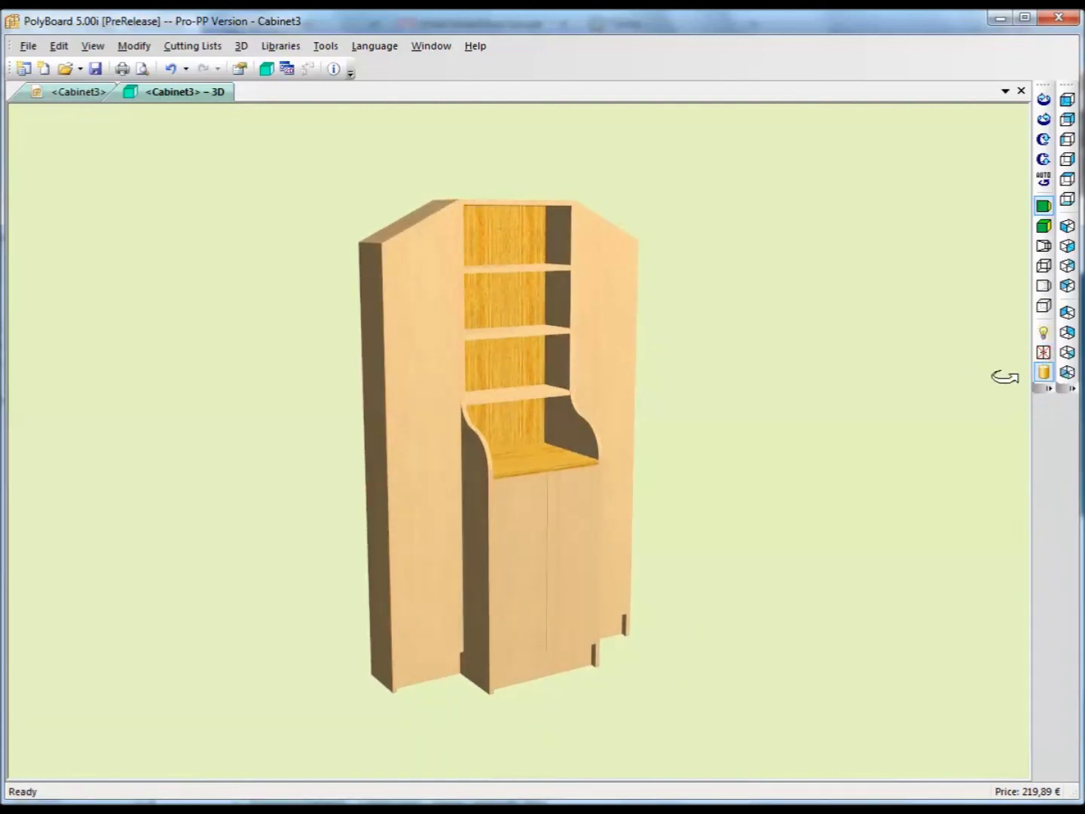
Show the 3D model as a transparent line drawing and apply the Exentriques+Tourillon fitting links sub-method to the whole cabinet.
{"action": "left_click", "coordinate": [1044, 286]}
{"action": "left_click_drag", "start_coordinate": [441, 405], "coordinate": [409, 353]}
{"action": "scroll", "coordinate": [410, 352], "scroll_direction": "up", "scroll_amount": 3}
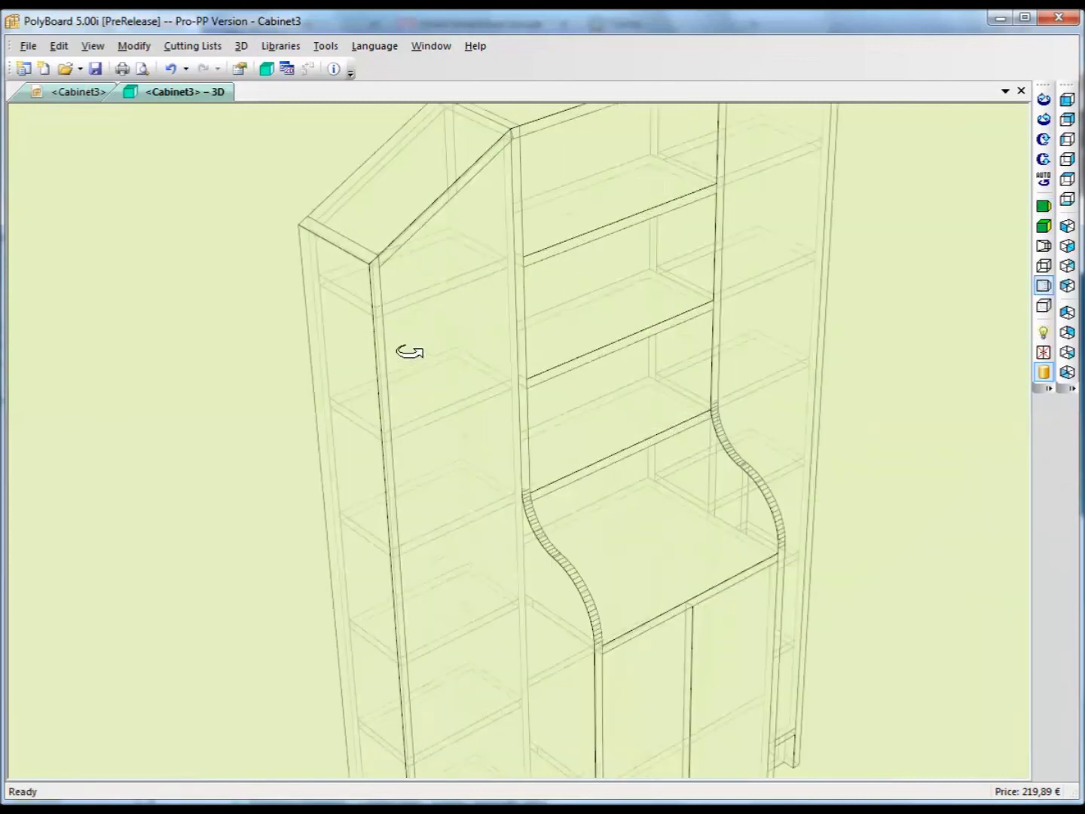
{"action": "left_click", "coordinate": [281, 46]}
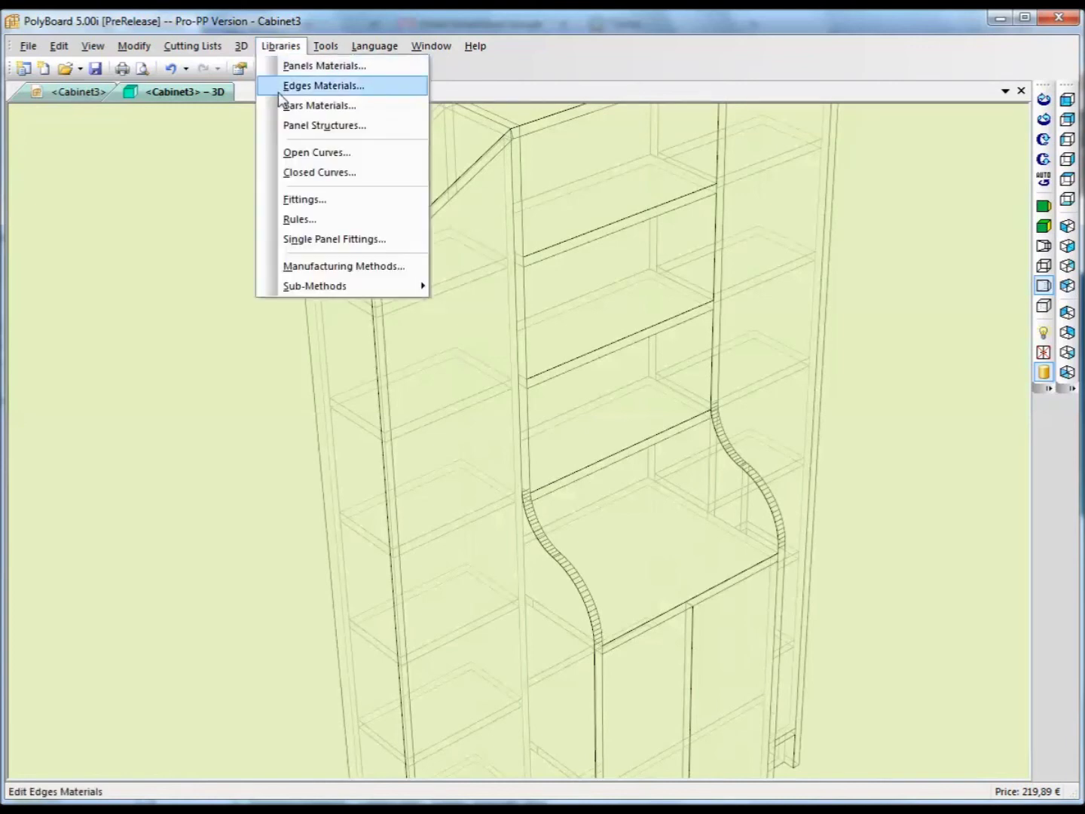
{"action": "mouse_move", "coordinate": [294, 290]}
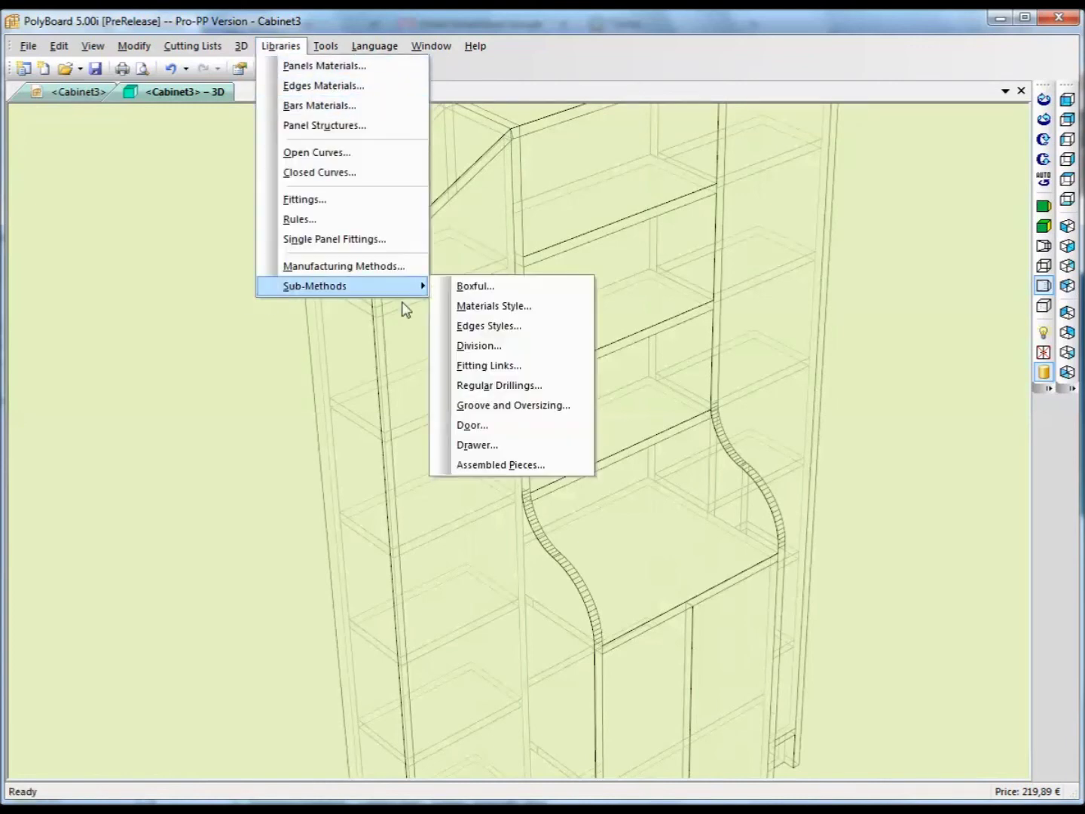
{"action": "left_click", "coordinate": [483, 364]}
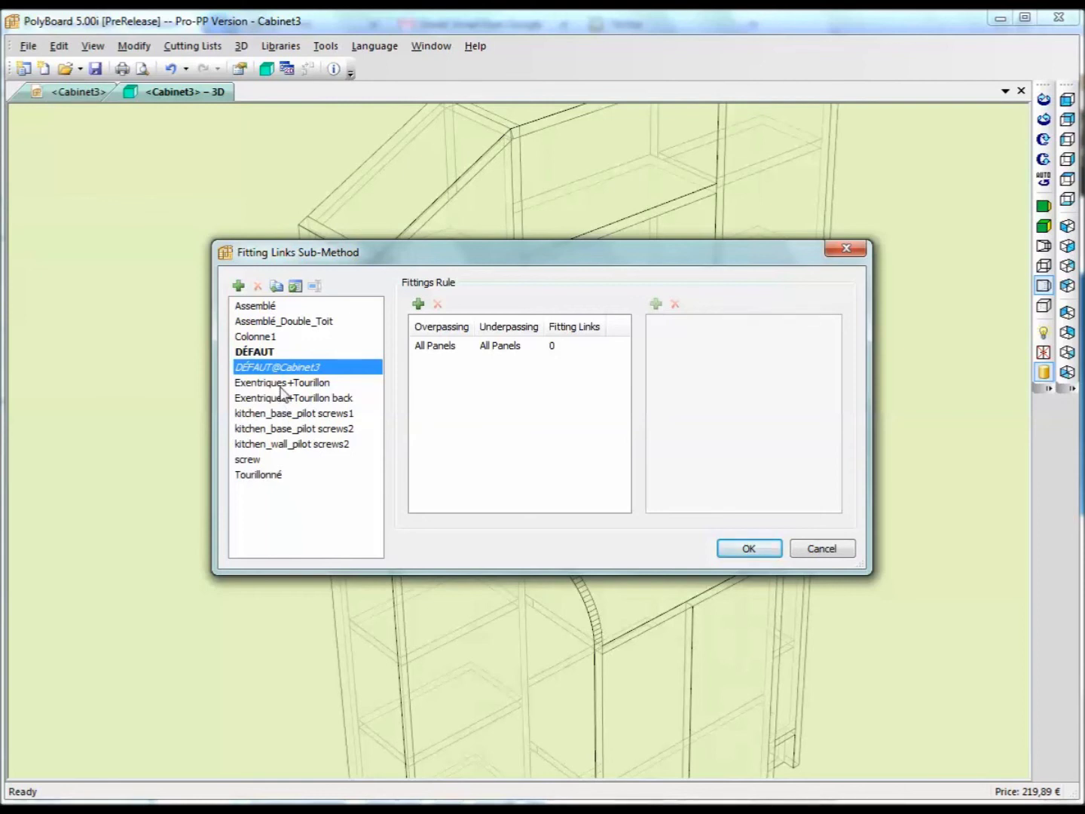
{"action": "left_click", "coordinate": [305, 383]}
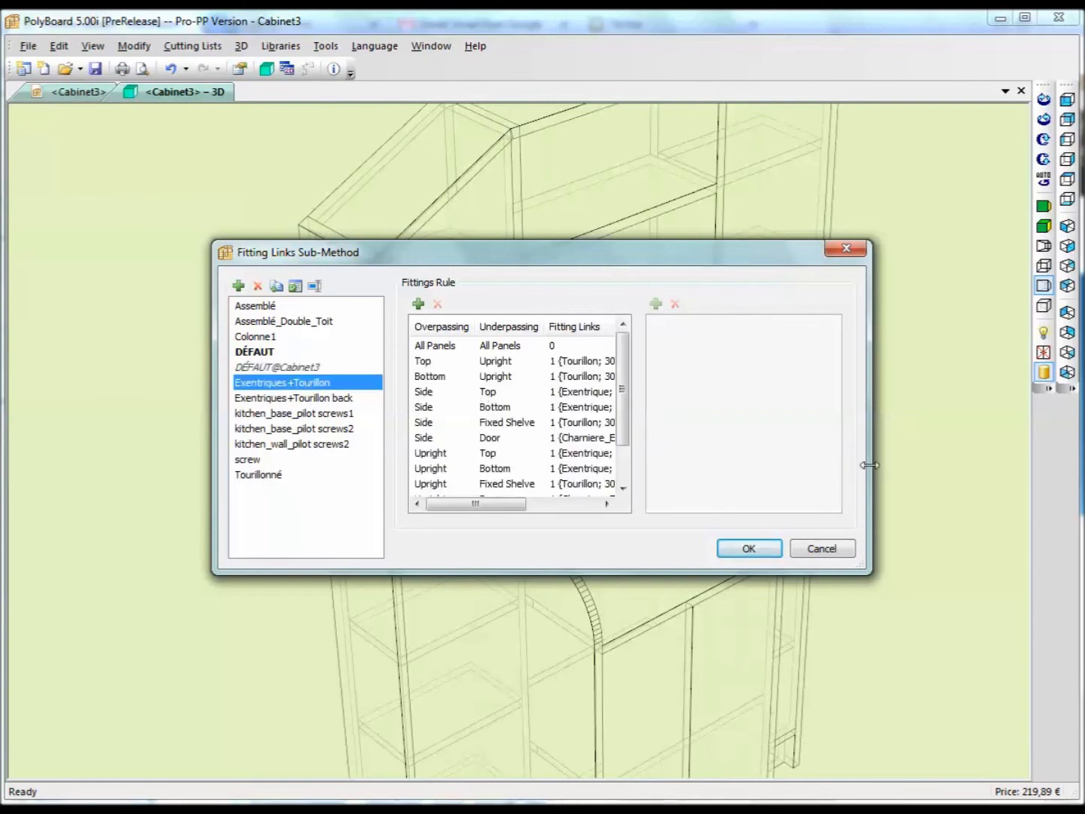
{"action": "left_click", "coordinate": [750, 549]}
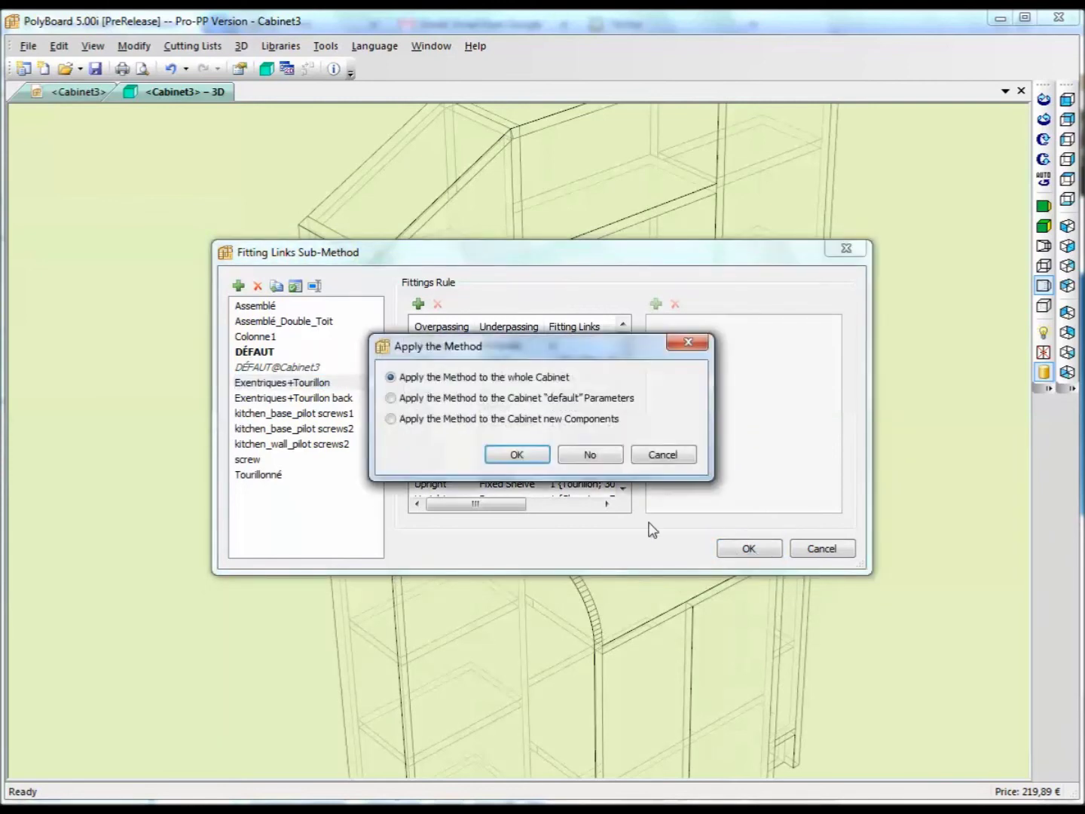
{"action": "left_click", "coordinate": [517, 454]}
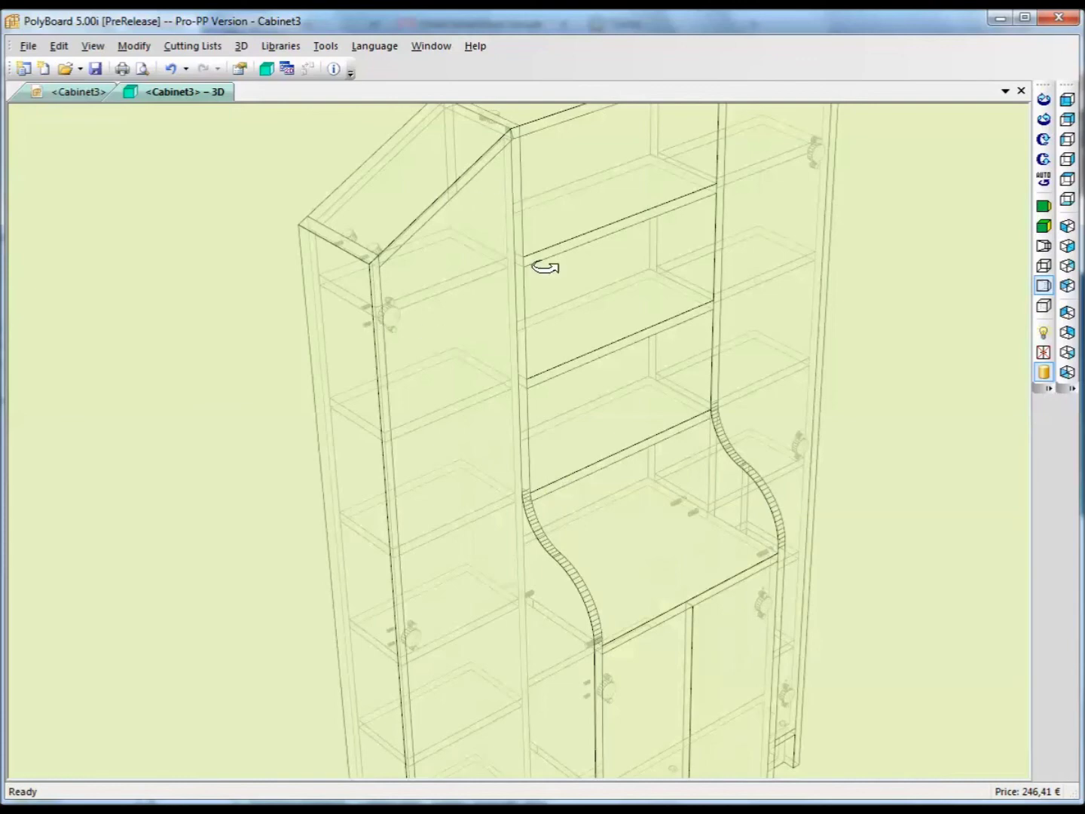
Examine the fittings across the cabinet in the line view, and the hinges in the shaded view with the doors open.
{"action": "left_click_drag", "start_coordinate": [563, 367], "coordinate": [527, 525]}
{"action": "scroll", "coordinate": [525, 444], "scroll_direction": "down", "scroll_amount": 1}
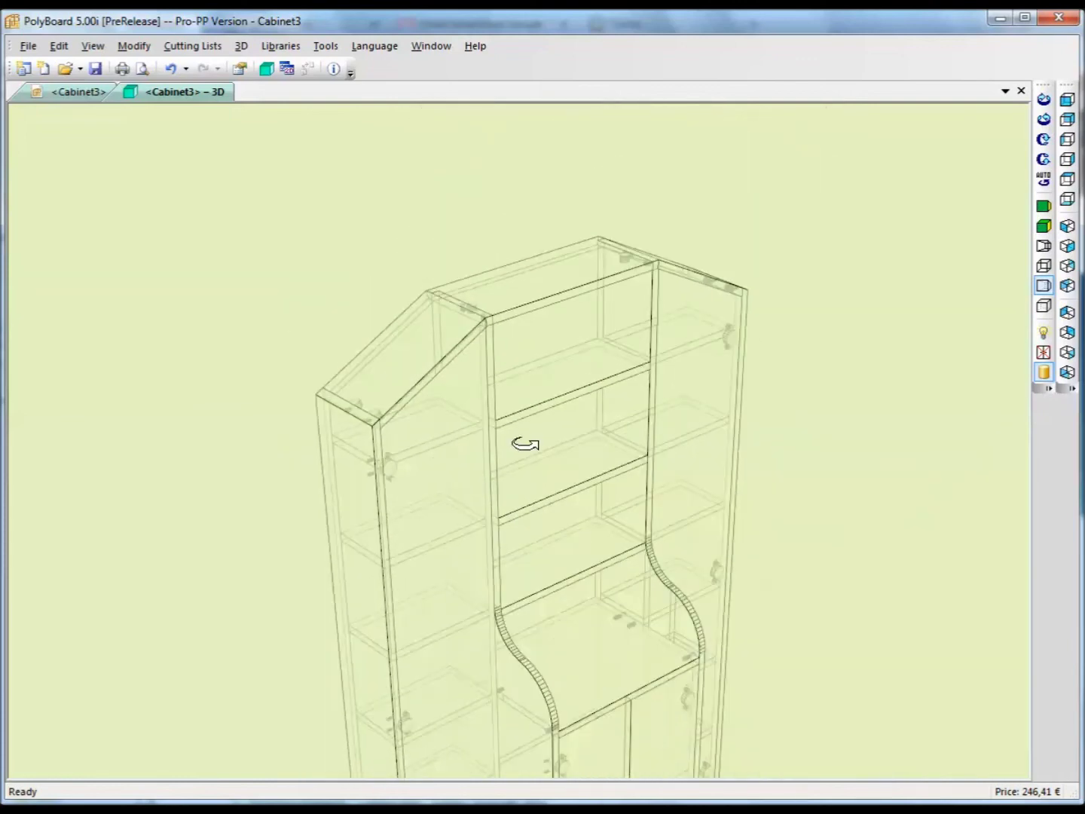
{"action": "scroll", "coordinate": [465, 522], "scroll_direction": "down", "scroll_amount": 2}
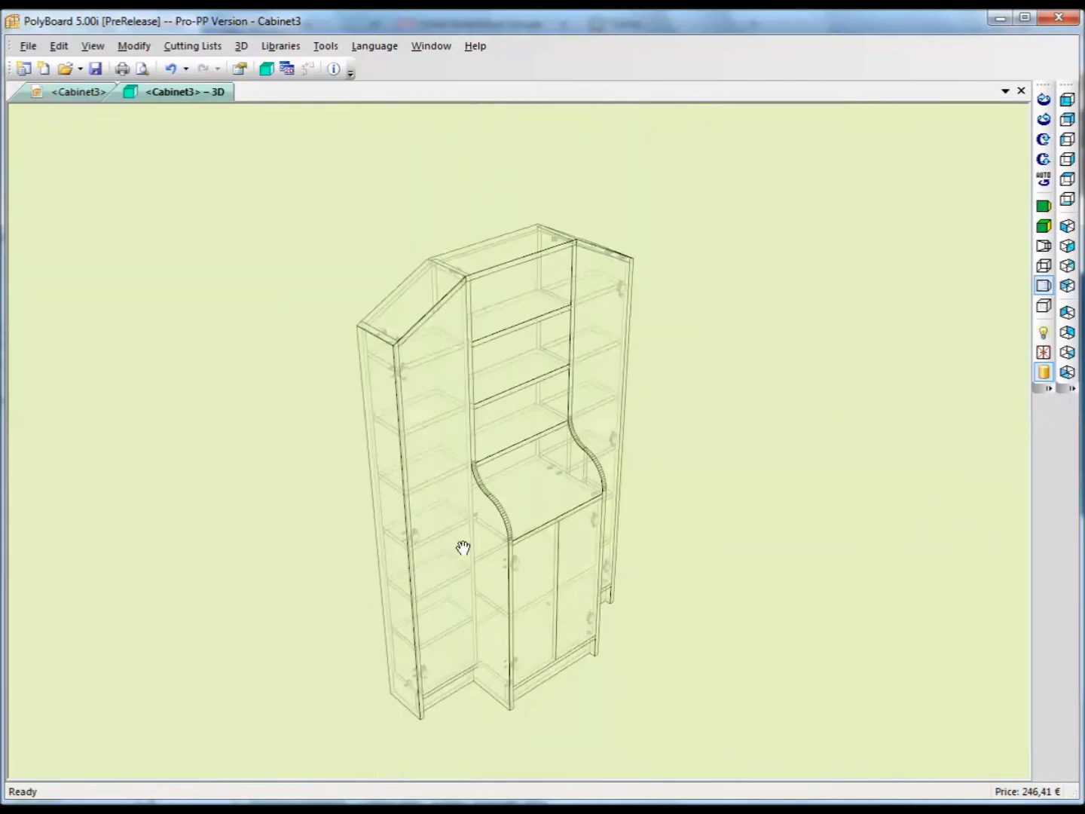
{"action": "left_click_drag", "start_coordinate": [460, 548], "coordinate": [503, 534]}
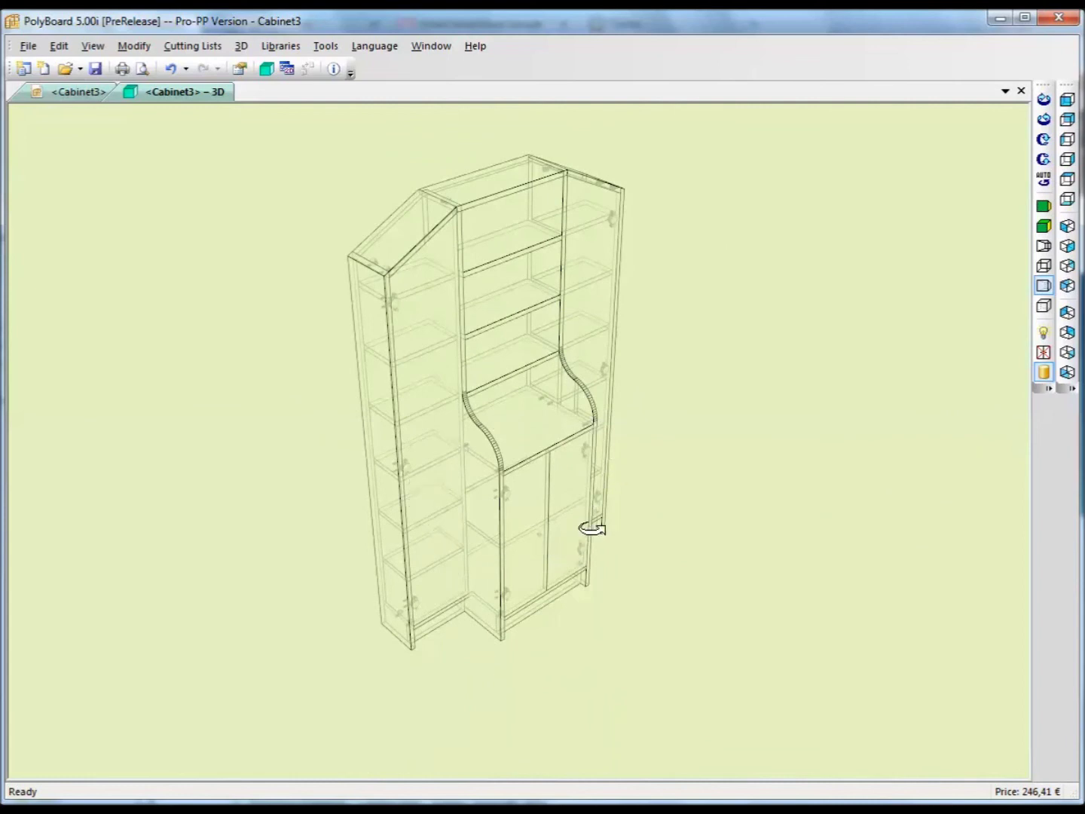
{"action": "scroll", "coordinate": [546, 571], "scroll_direction": "up", "scroll_amount": 4}
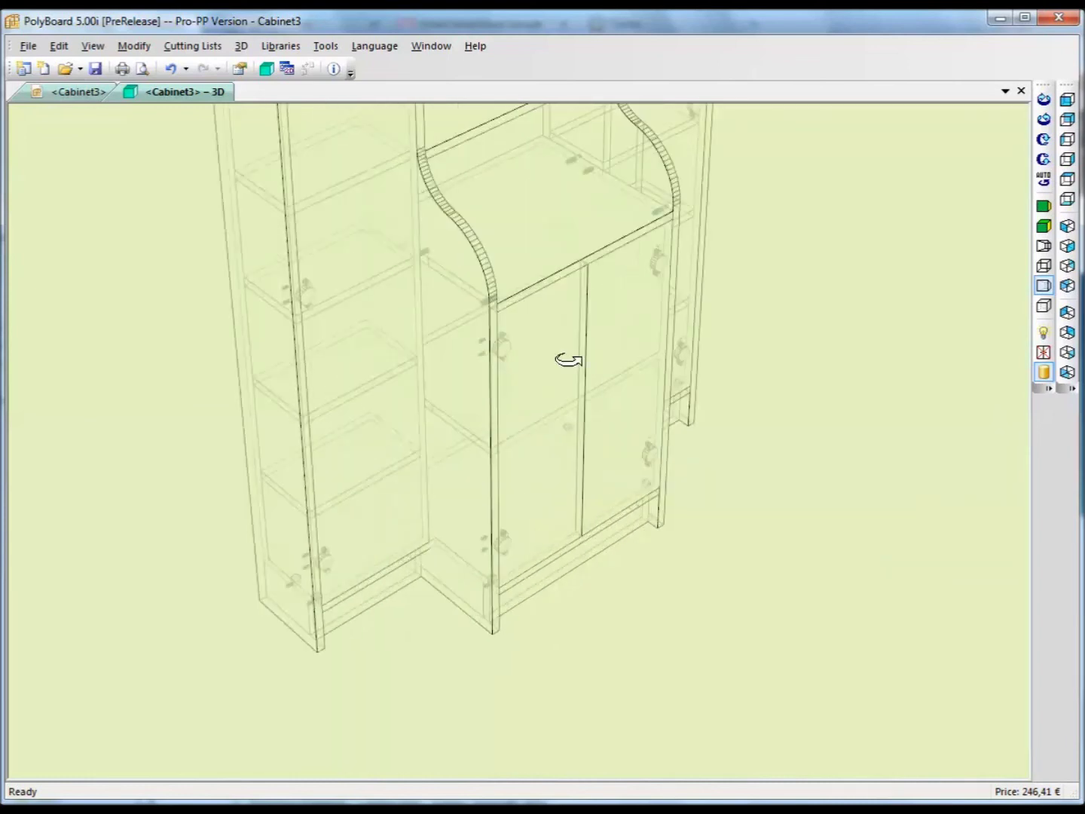
{"action": "scroll", "coordinate": [606, 356], "scroll_direction": "down", "scroll_amount": 3}
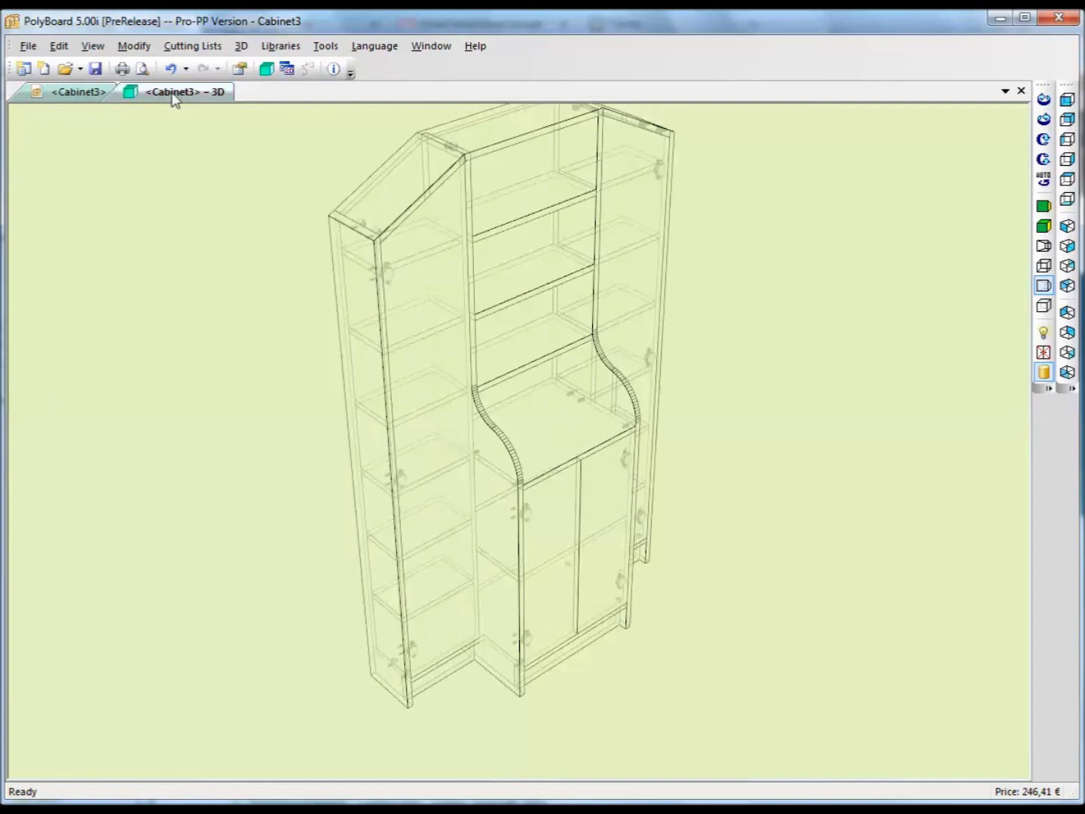
{"action": "left_click", "coordinate": [1046, 209]}
{"action": "left_click", "coordinate": [1050, 354]}
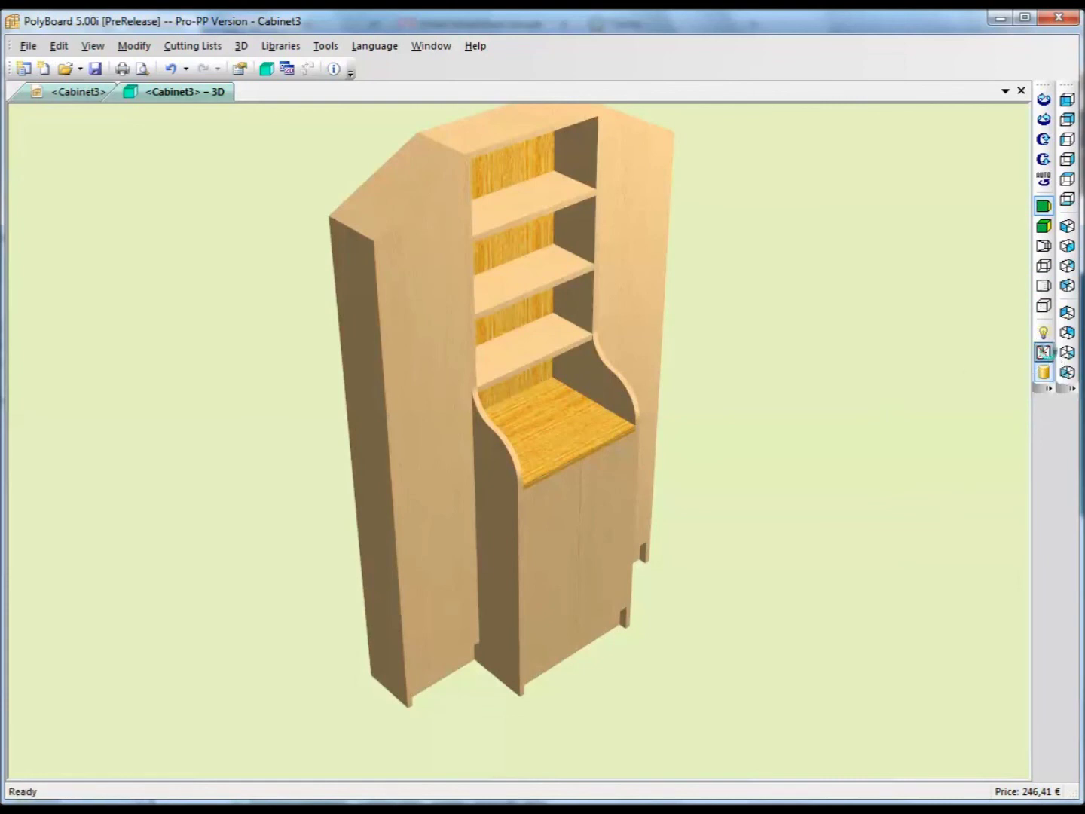
{"action": "left_click_drag", "start_coordinate": [715, 426], "coordinate": [558, 460]}
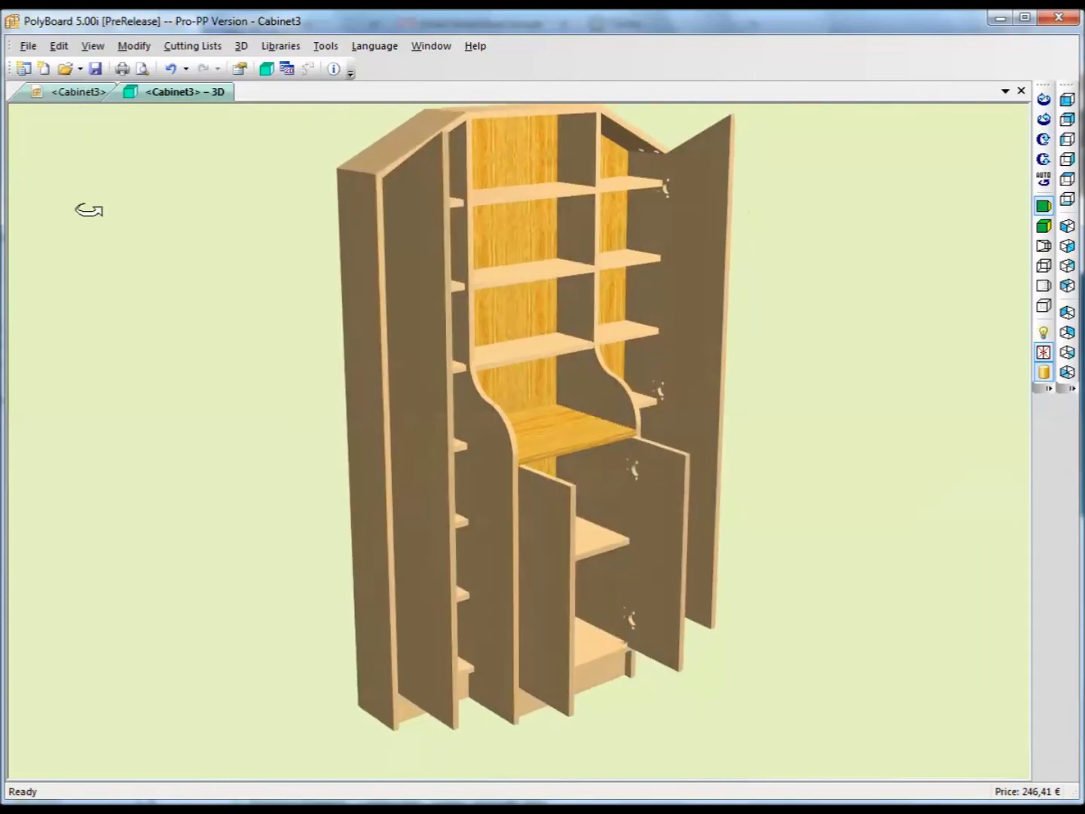
Remove the hinge fitting link between the left wing door, Simple Door [1], and Side [4], and set the door's material to VERRE_10, 10.00.
{"action": "left_click", "coordinate": [52, 92]}
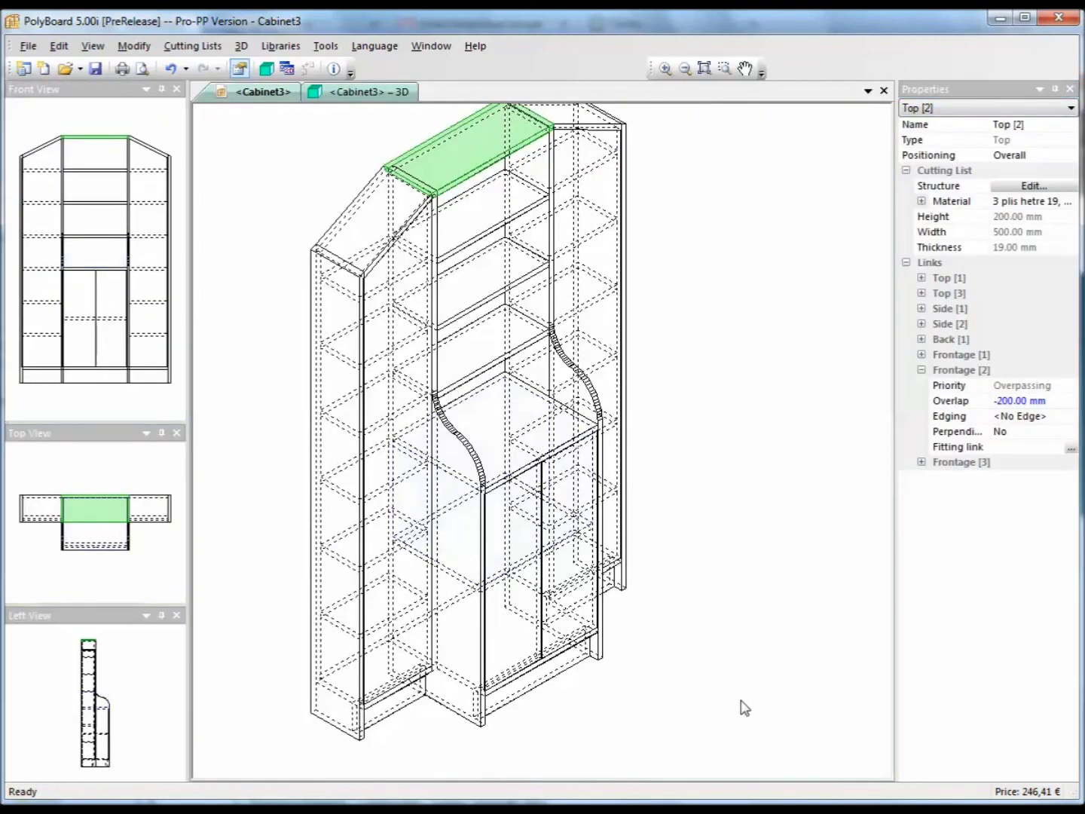
{"action": "left_click", "coordinate": [396, 249]}
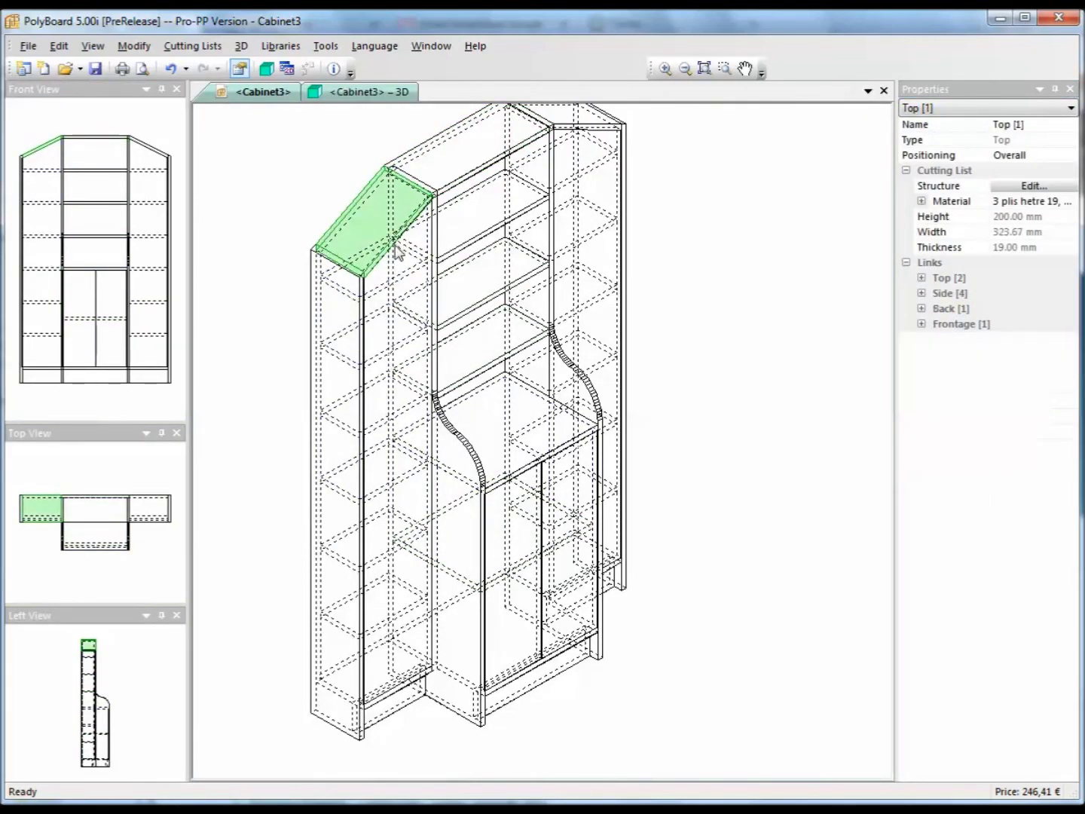
{"action": "left_click", "coordinate": [367, 316]}
{"action": "left_click", "coordinate": [437, 264]}
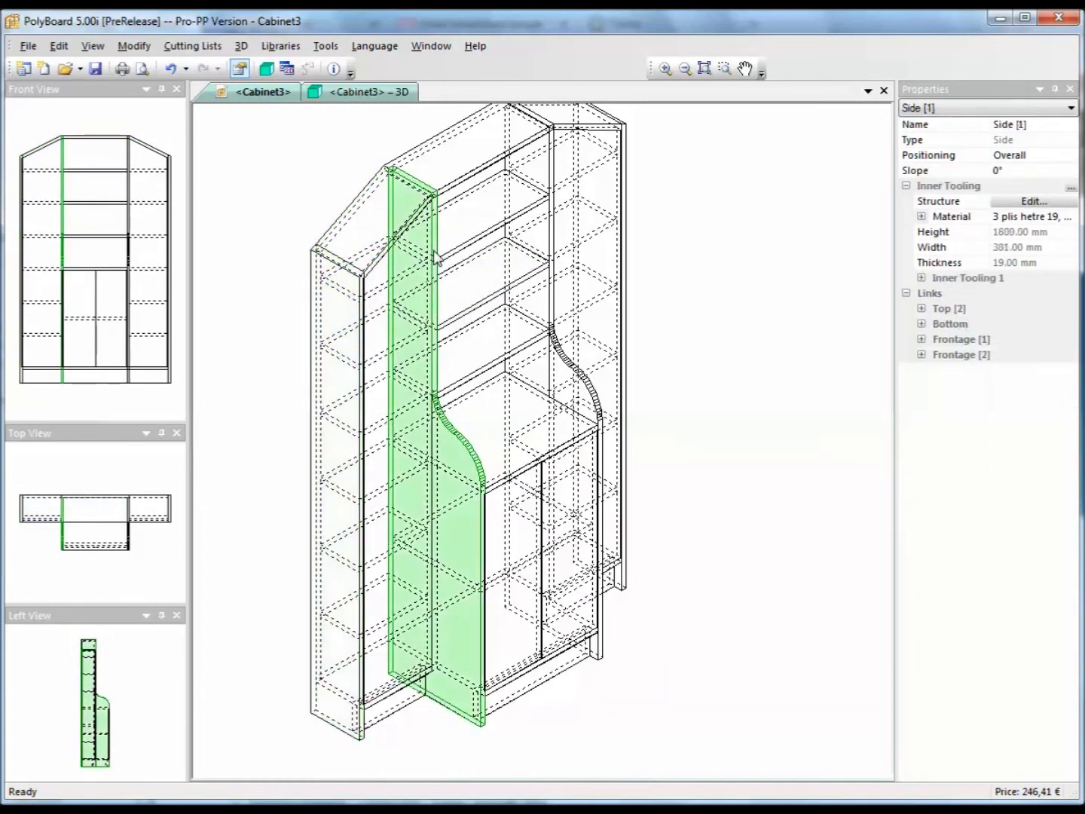
{"action": "left_click", "coordinate": [434, 260]}
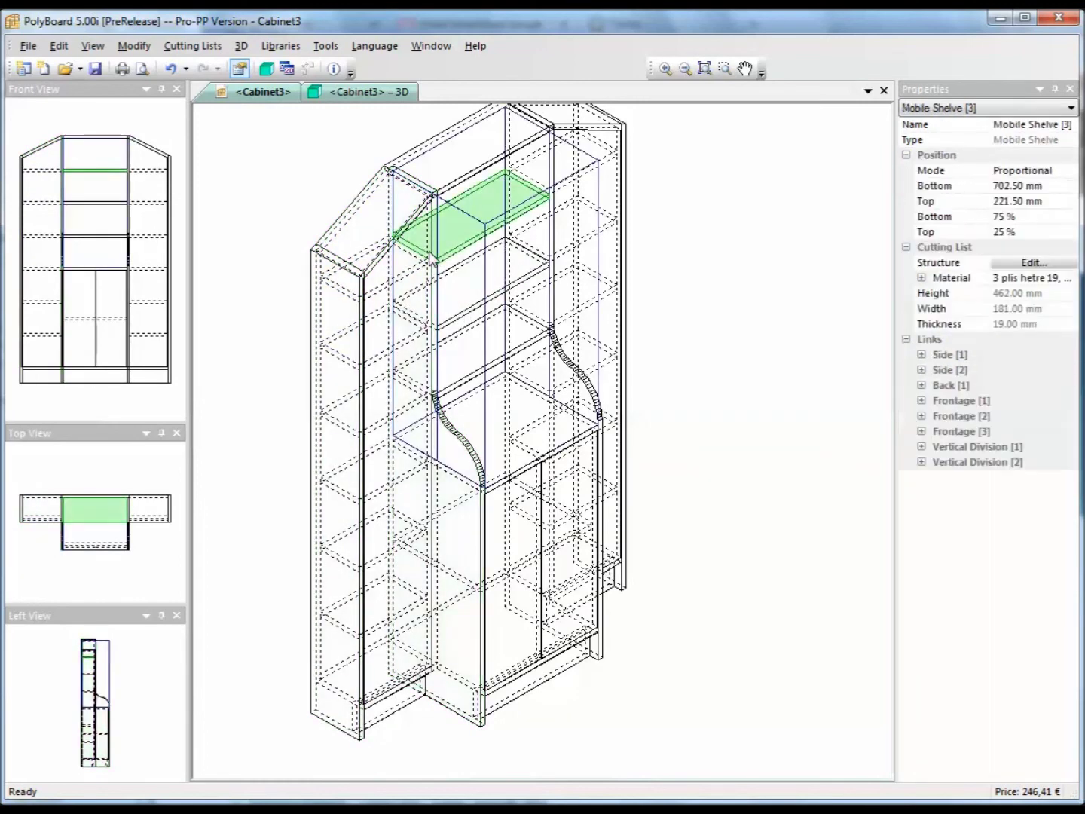
{"action": "left_click", "coordinate": [1010, 112]}
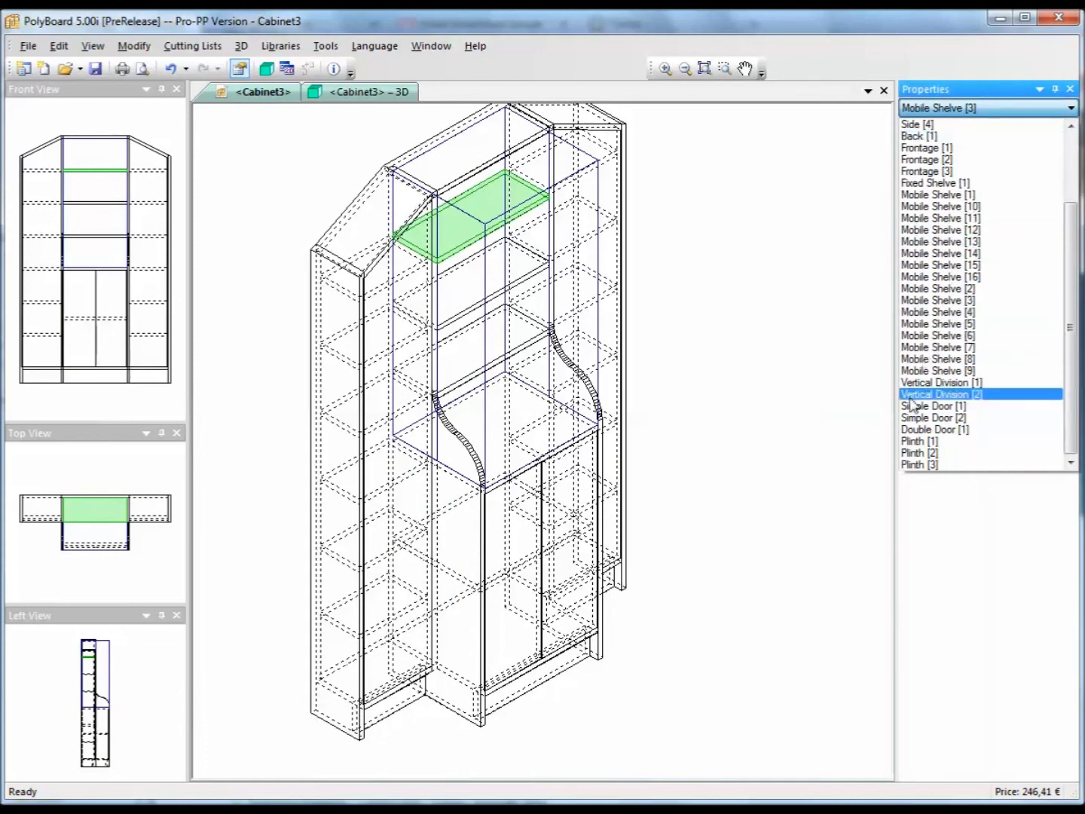
{"action": "left_click", "coordinate": [933, 405]}
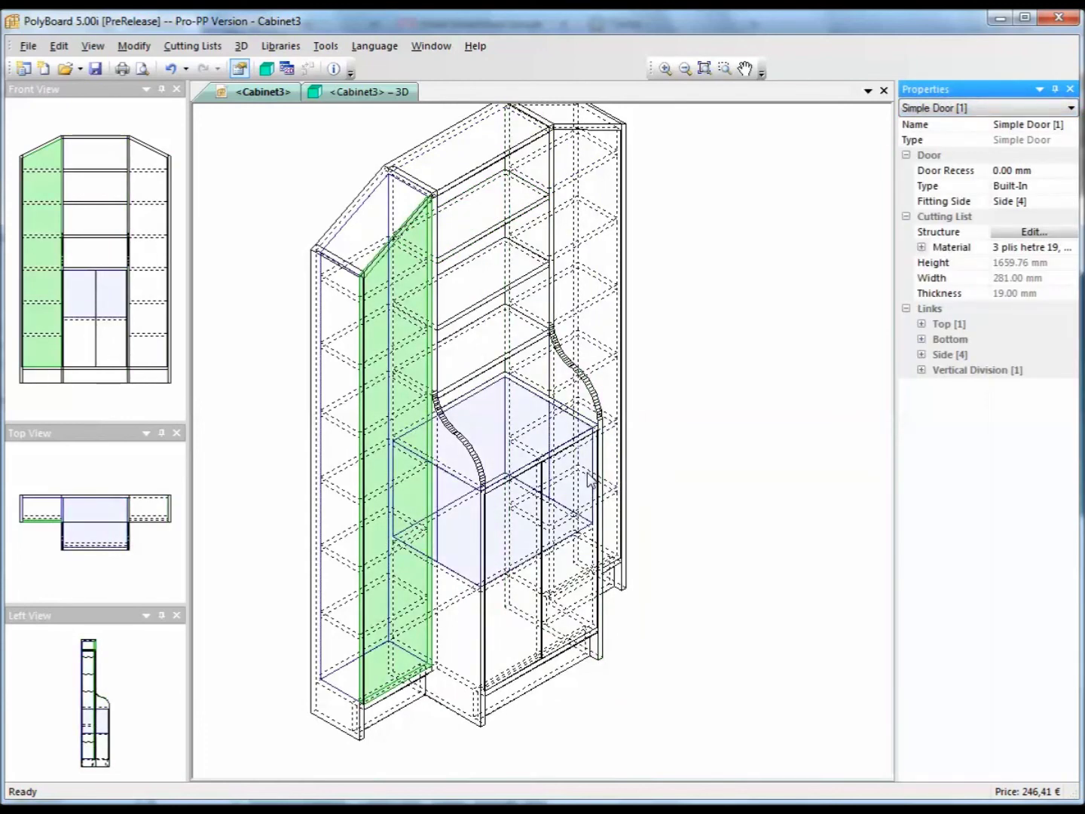
{"action": "left_click", "coordinate": [921, 355]}
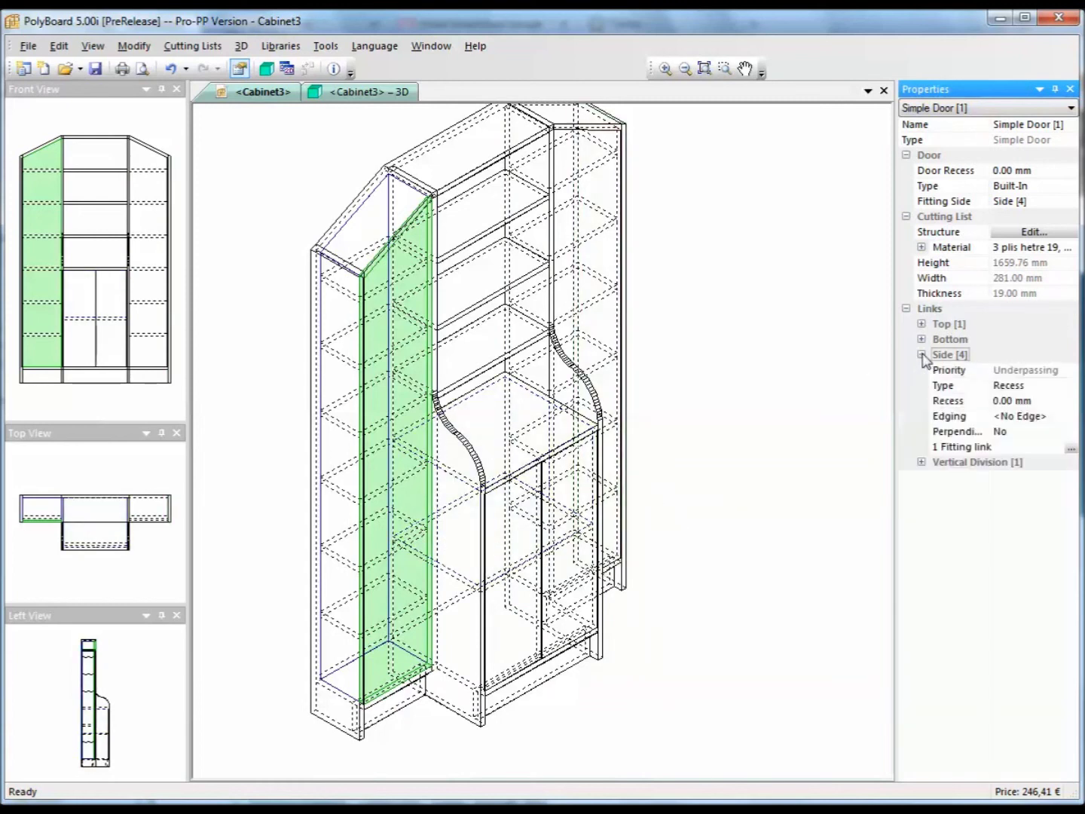
{"action": "left_click", "coordinate": [1070, 449]}
{"action": "left_click", "coordinate": [1071, 448]}
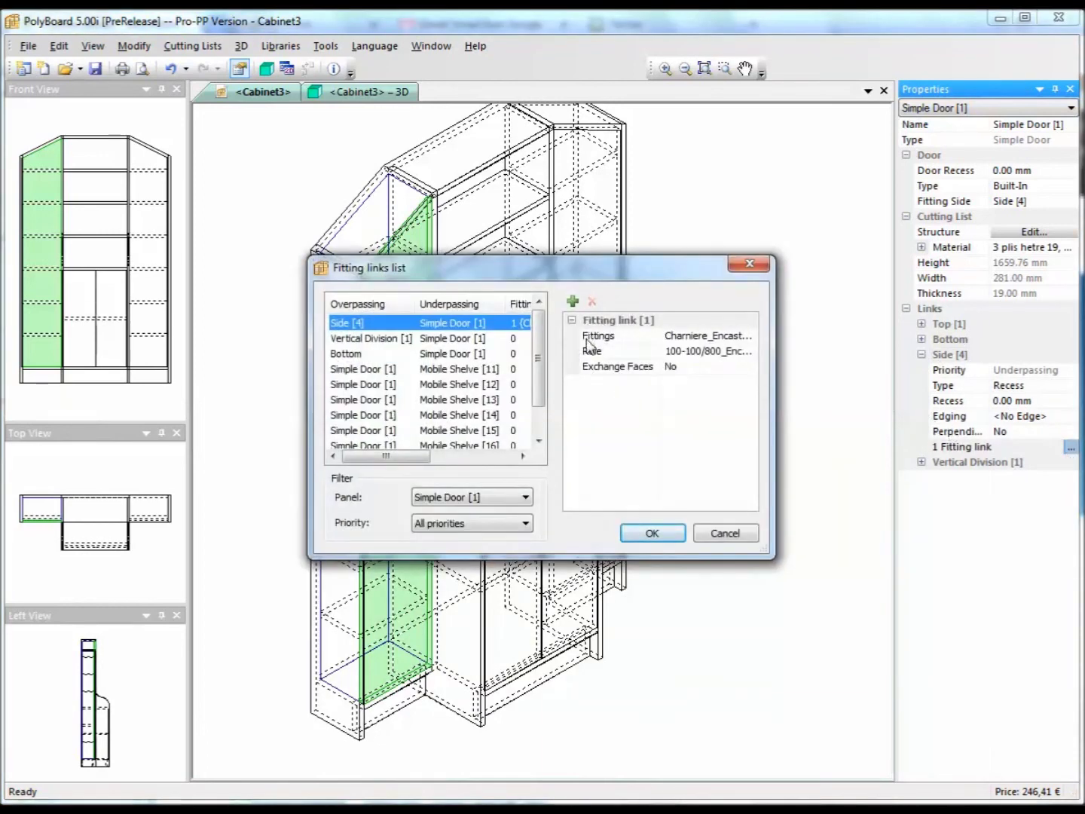
{"action": "left_click", "coordinate": [587, 336]}
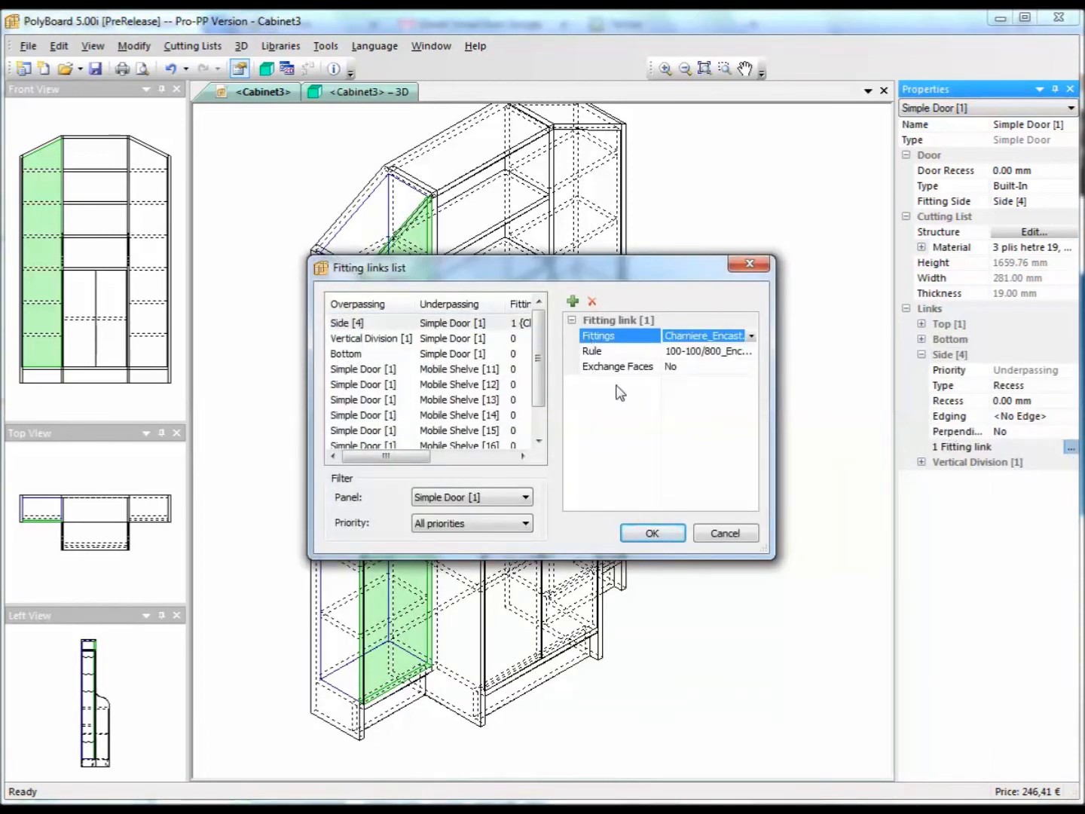
{"action": "left_click", "coordinate": [593, 301]}
{"action": "left_click", "coordinate": [653, 532]}
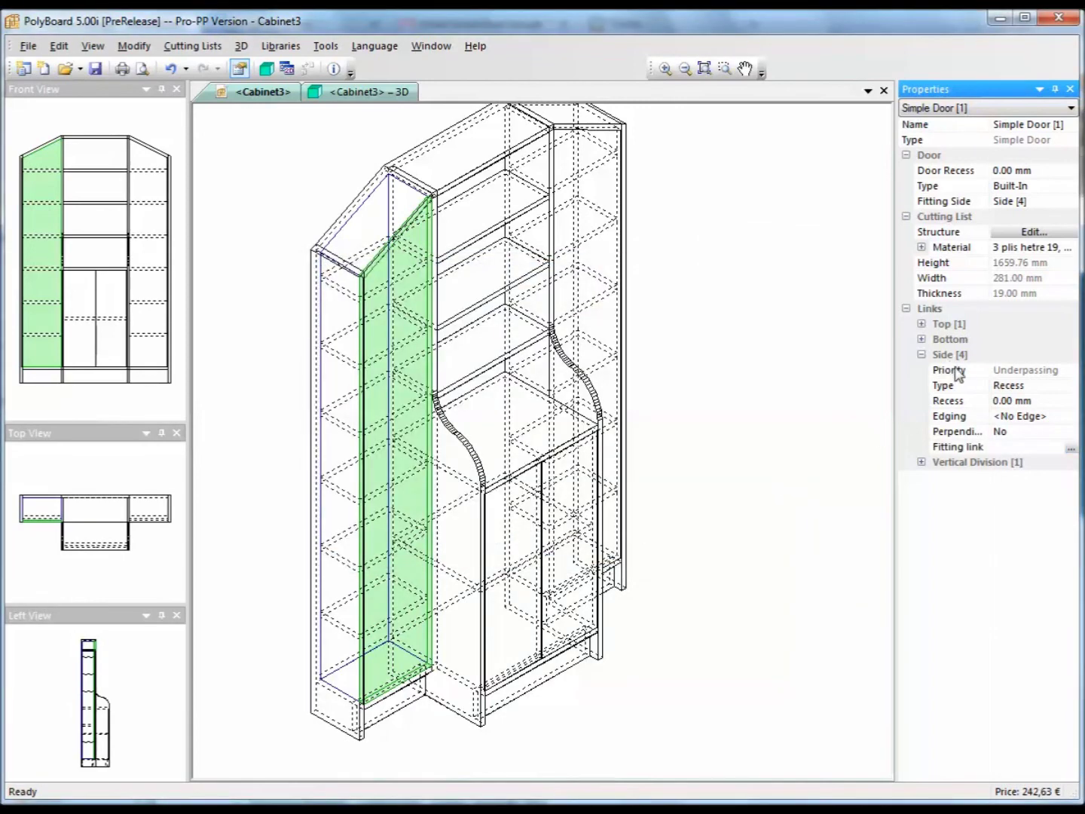
{"action": "left_click", "coordinate": [1039, 256]}
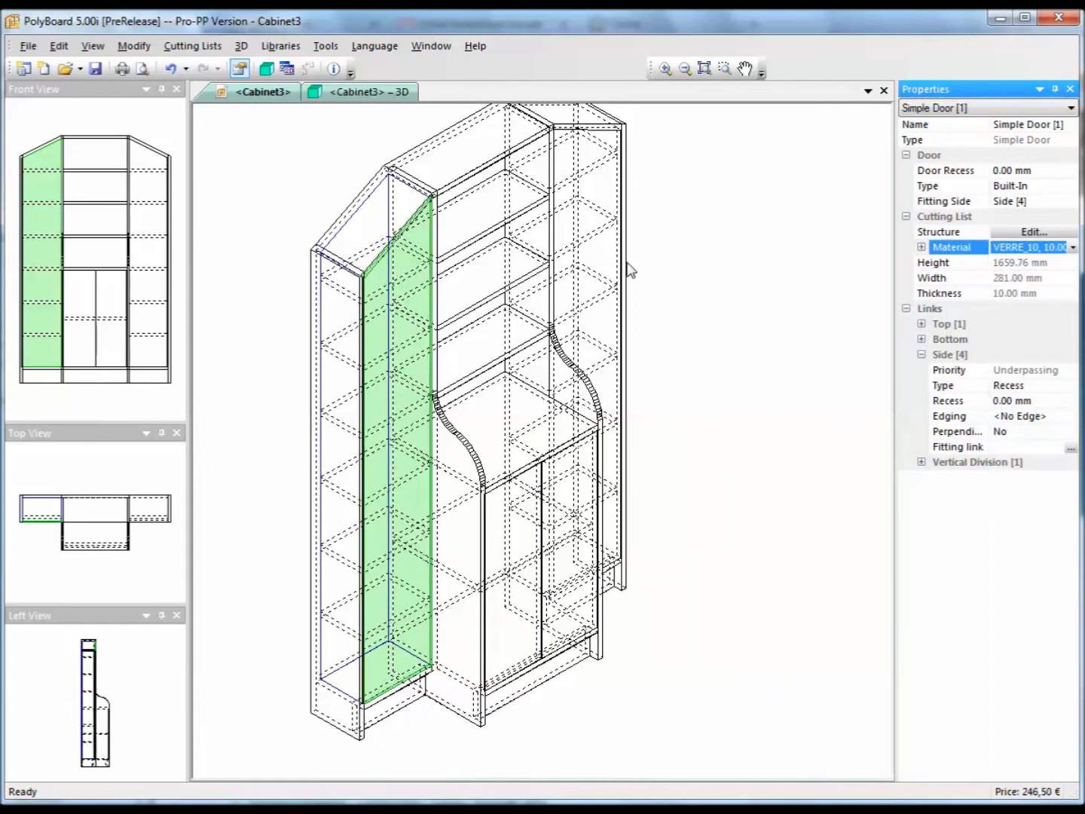
Set the material of the right wing door, Simple Door [2], to VERRE_10, 10.00, and check both glass doors in 3D.
{"action": "left_click", "coordinate": [591, 143]}
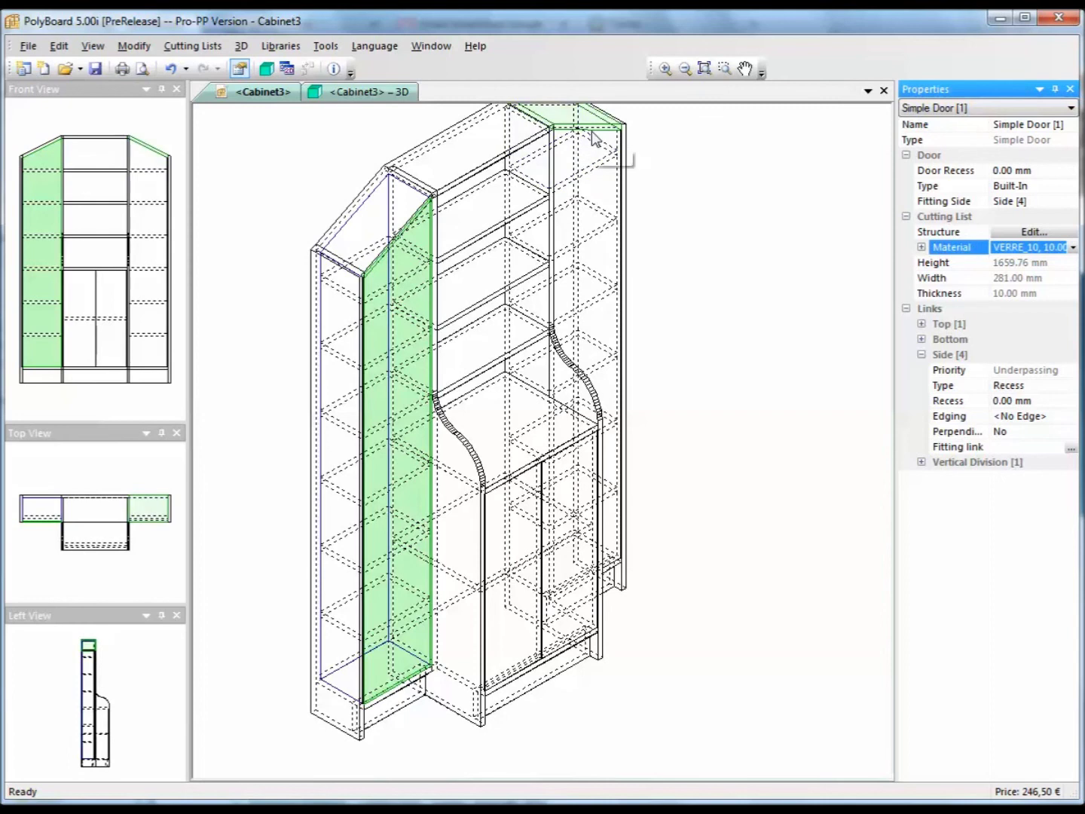
{"action": "left_click", "coordinate": [1071, 108]}
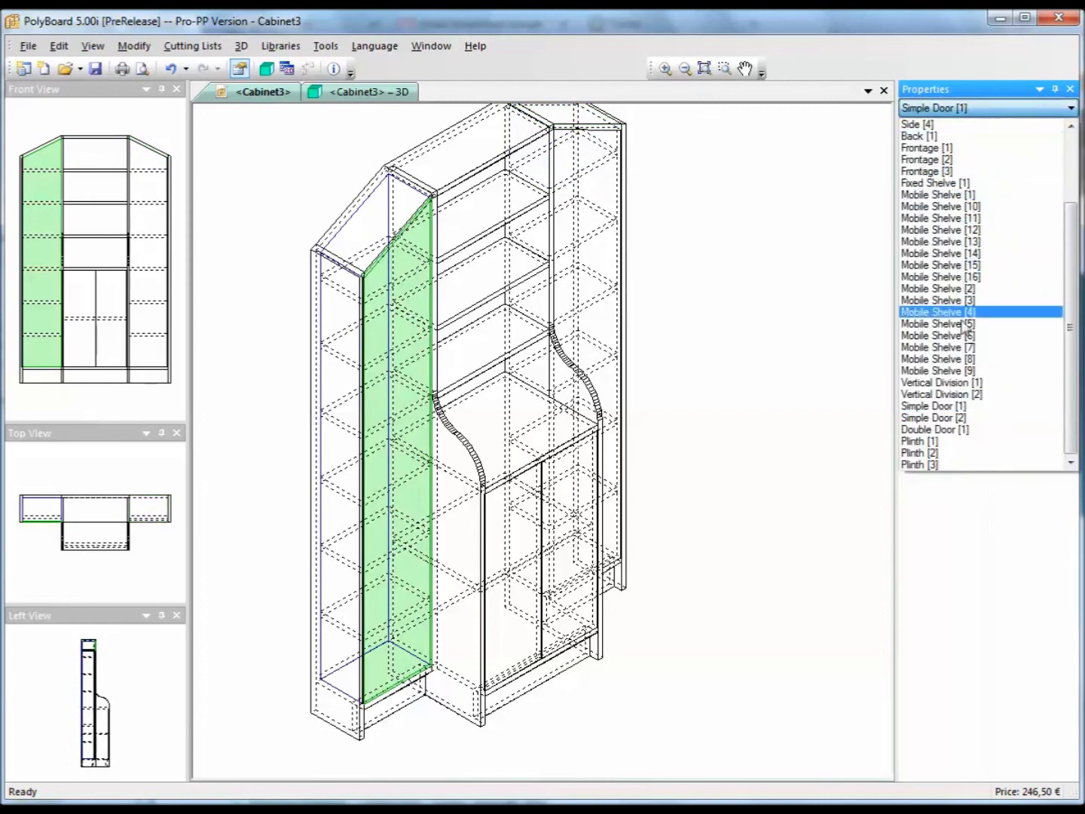
{"action": "left_click", "coordinate": [954, 425]}
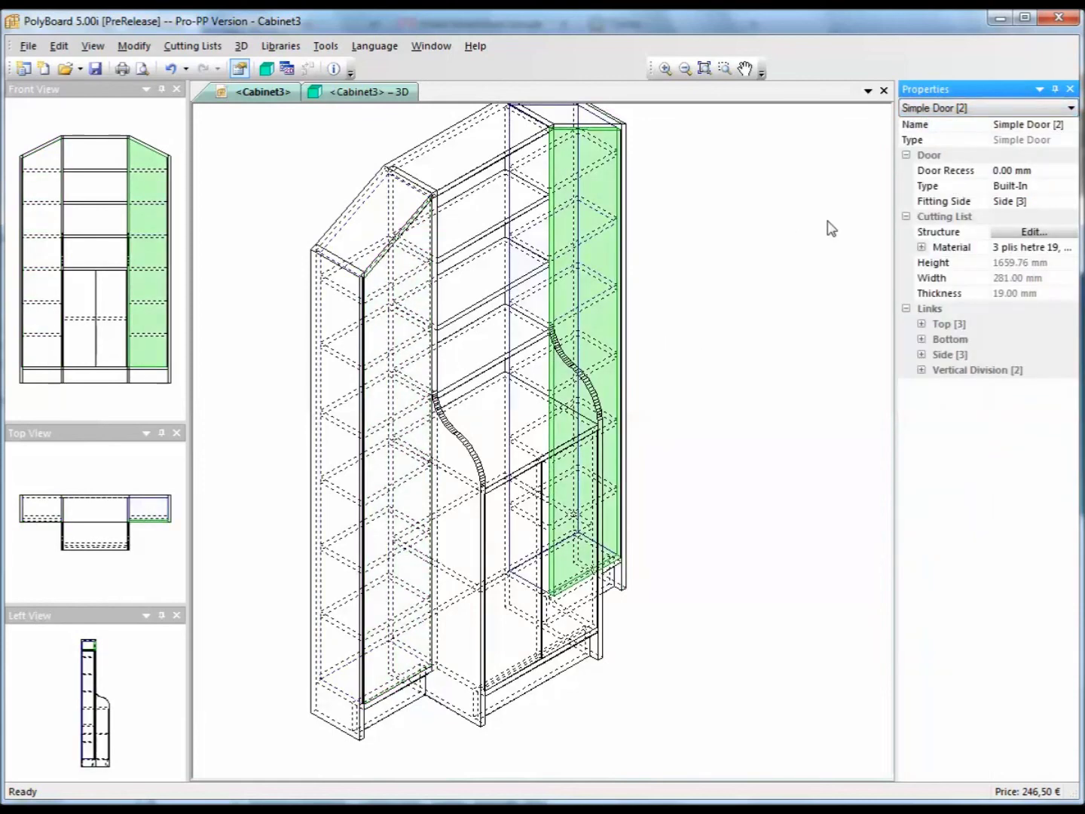
{"action": "left_click", "coordinate": [922, 370]}
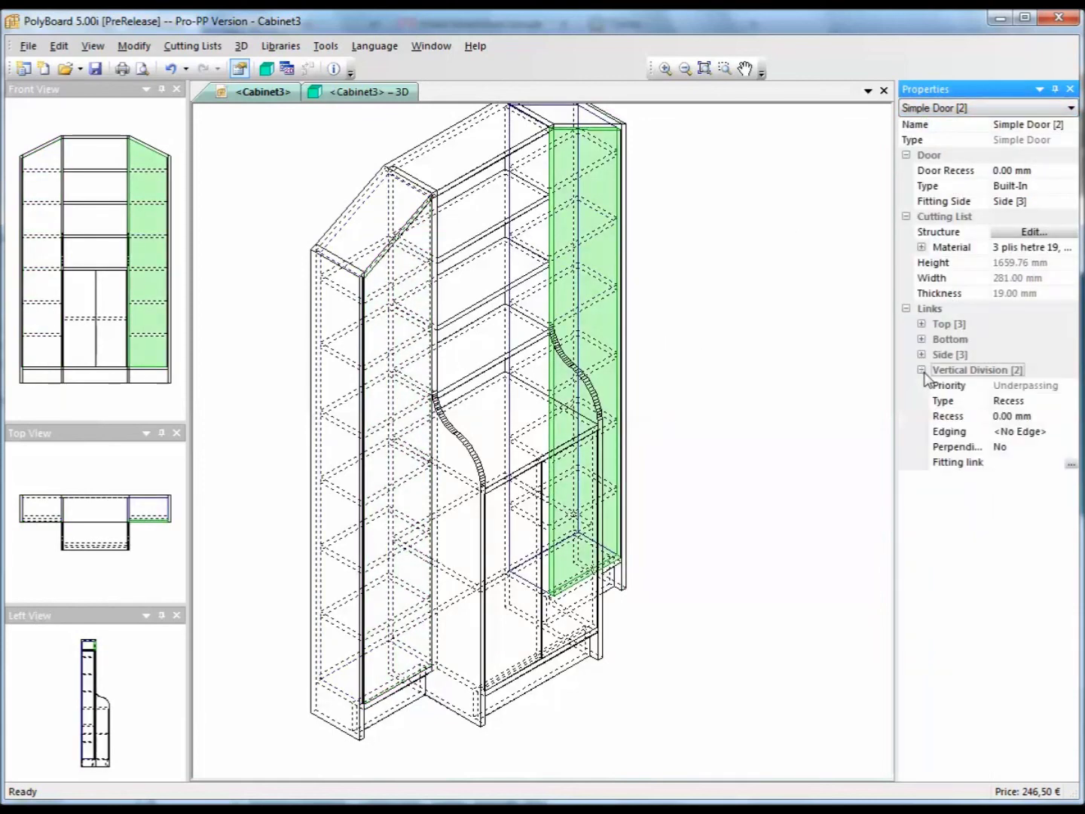
{"action": "left_click", "coordinate": [1071, 463]}
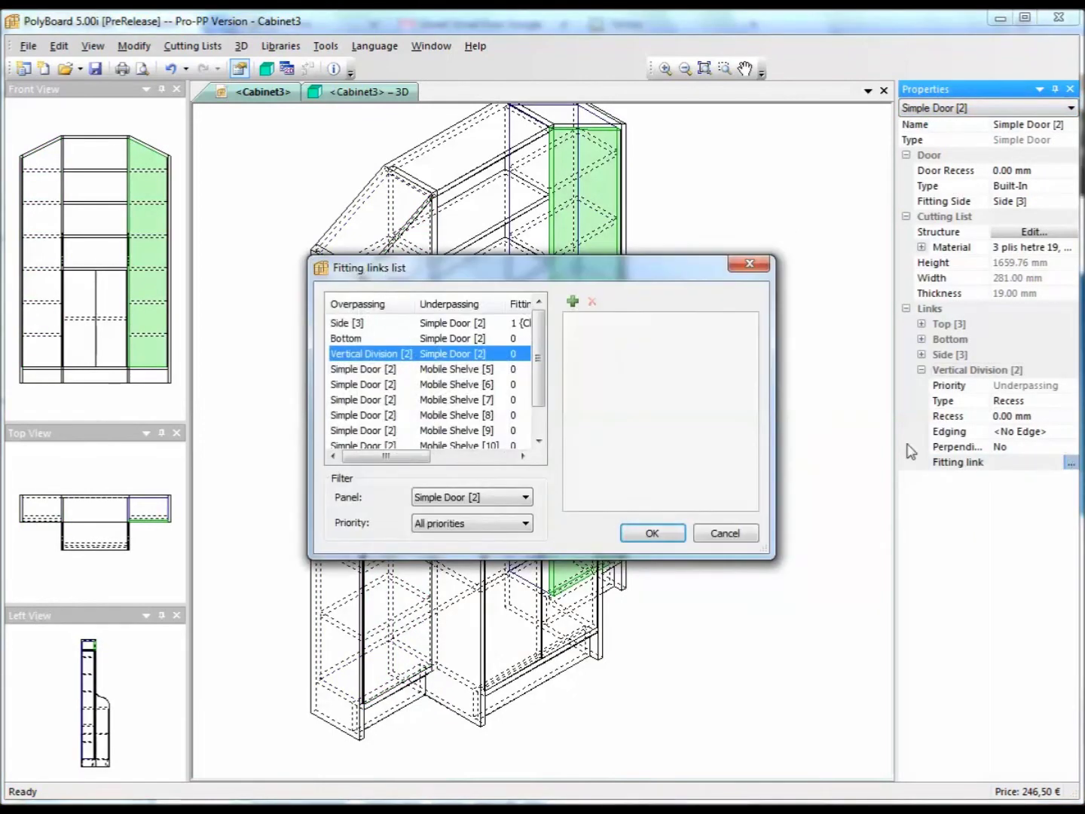
{"action": "left_click", "coordinate": [652, 534]}
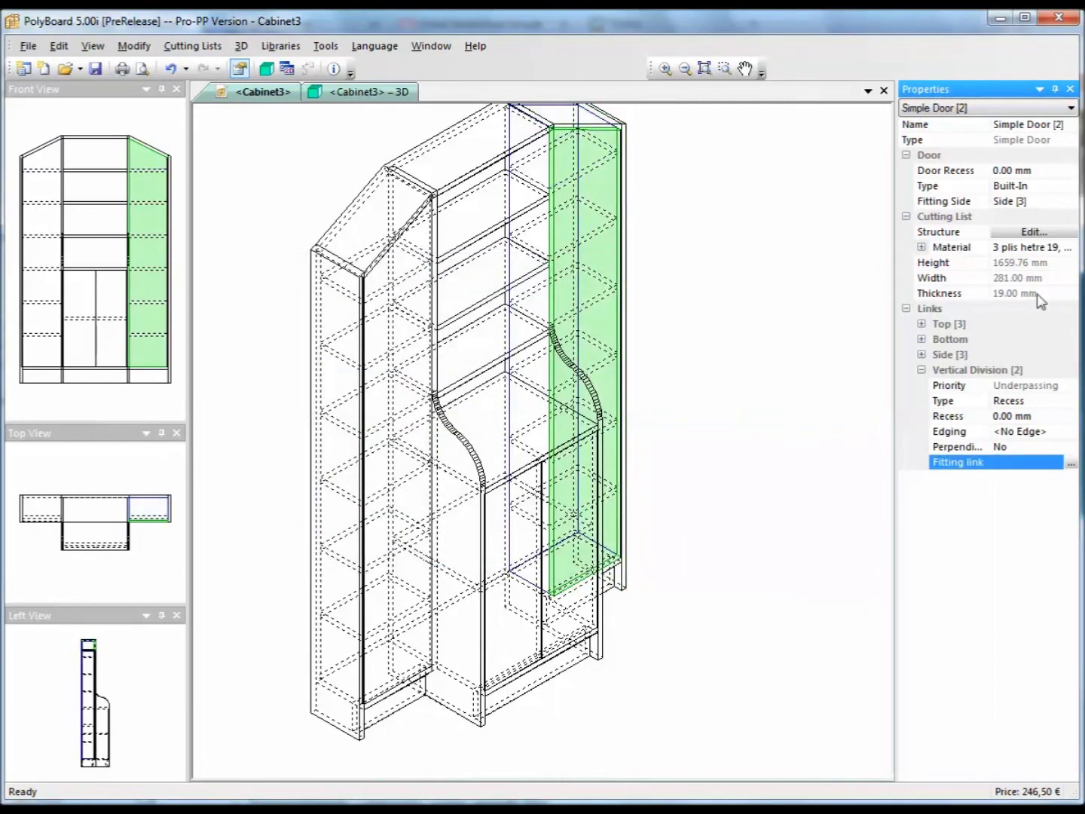
{"action": "left_click", "coordinate": [1039, 251]}
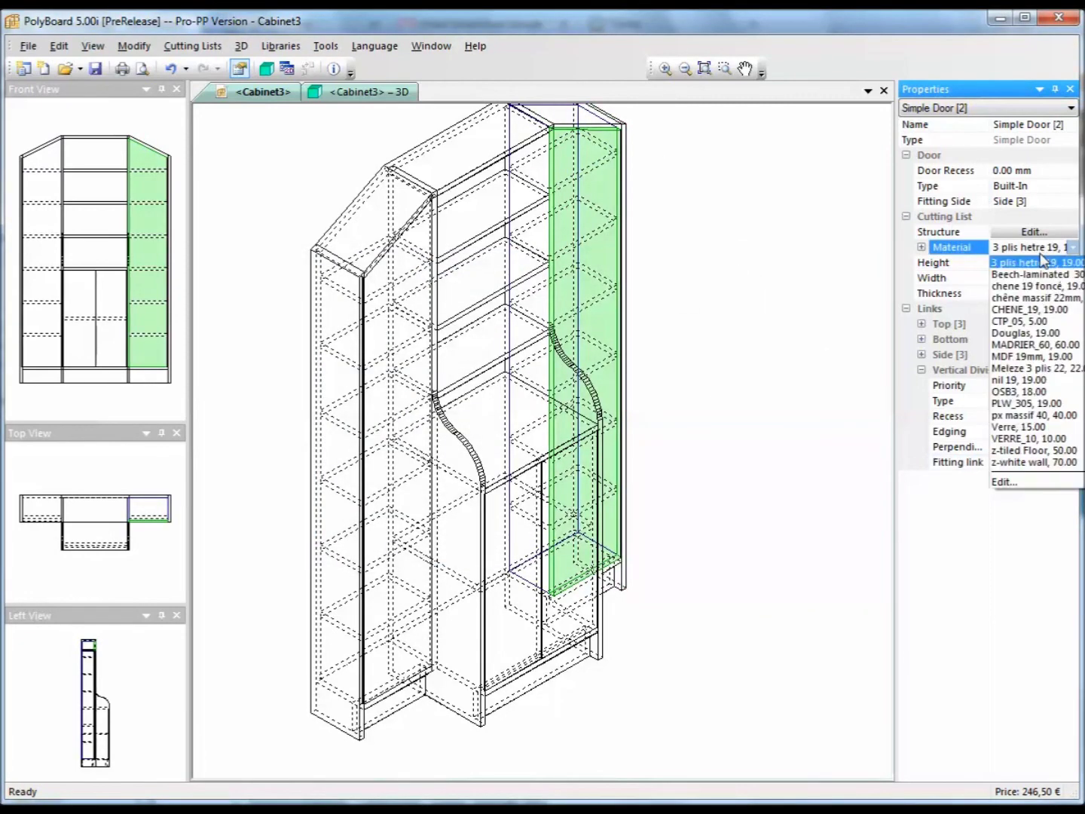
{"action": "left_click", "coordinate": [1033, 438]}
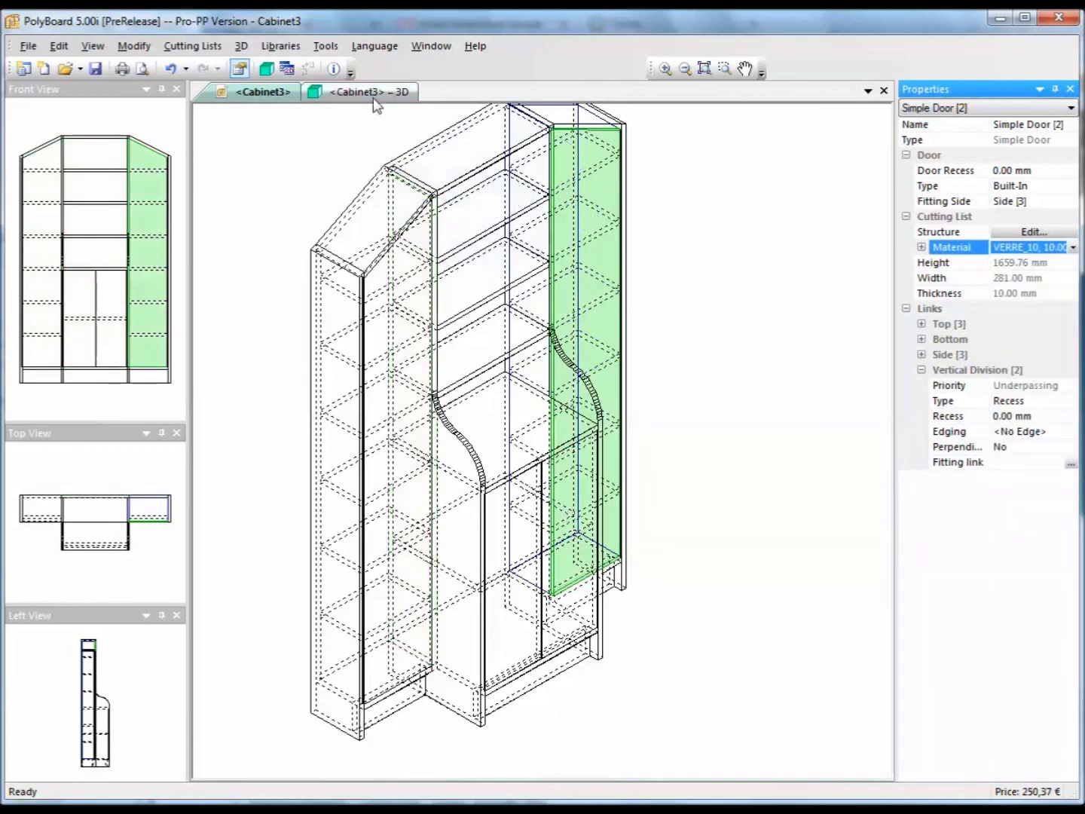
{"action": "left_click", "coordinate": [526, 282]}
{"action": "left_click_drag", "start_coordinate": [498, 385], "coordinate": [349, 261]}
{"action": "left_click_drag", "start_coordinate": [710, 288], "coordinate": [400, 332]}
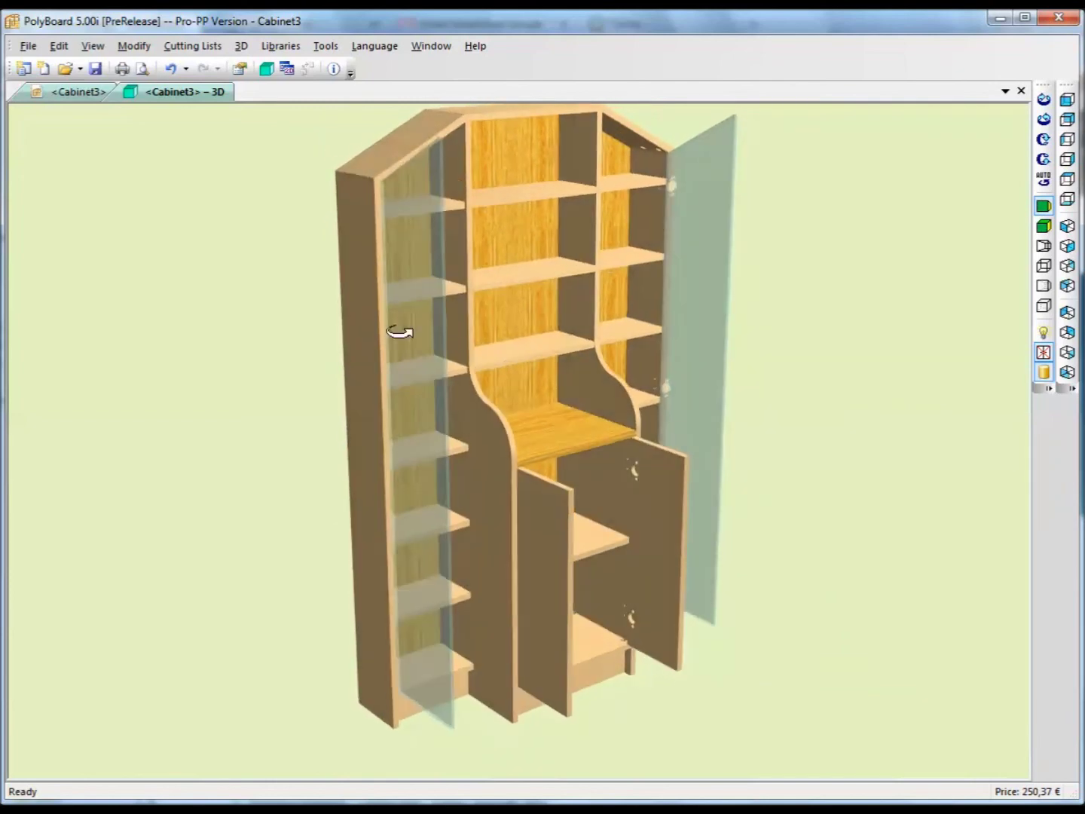
Remove the hinge fitting link between the right wing glass door, Simple Door [2], and Side [3].
{"action": "left_click", "coordinate": [81, 92]}
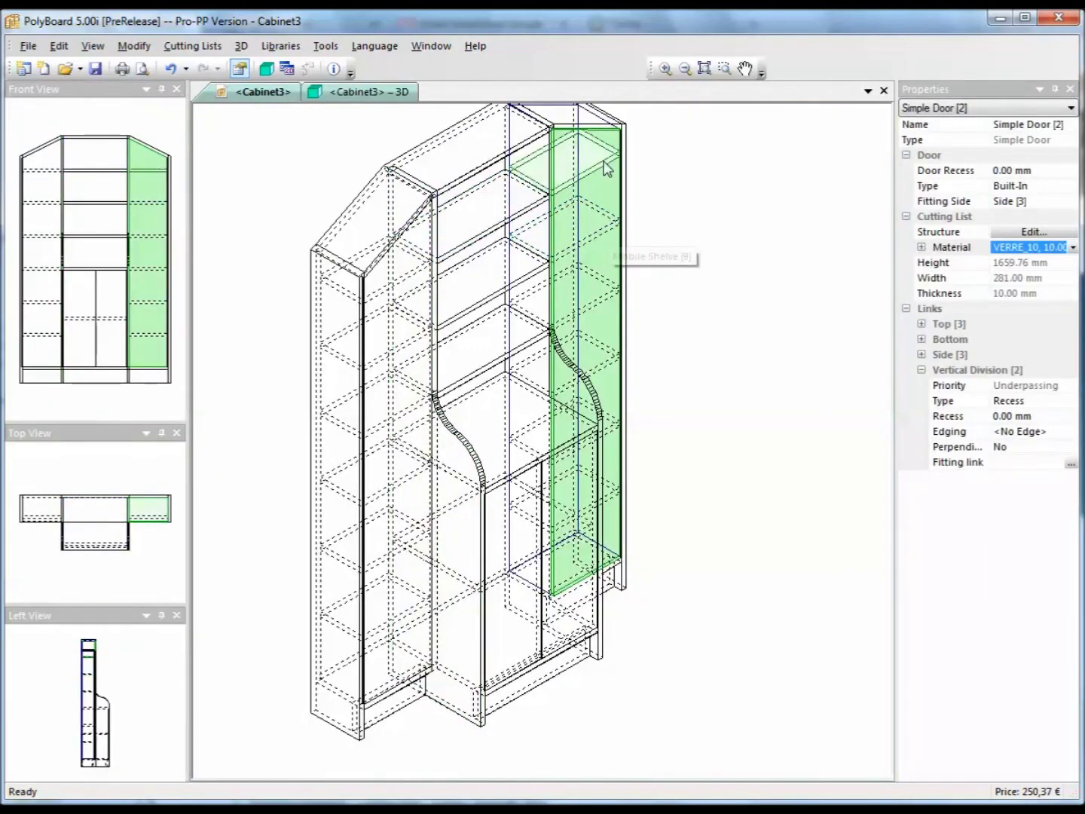
{"action": "left_click", "coordinate": [1071, 464]}
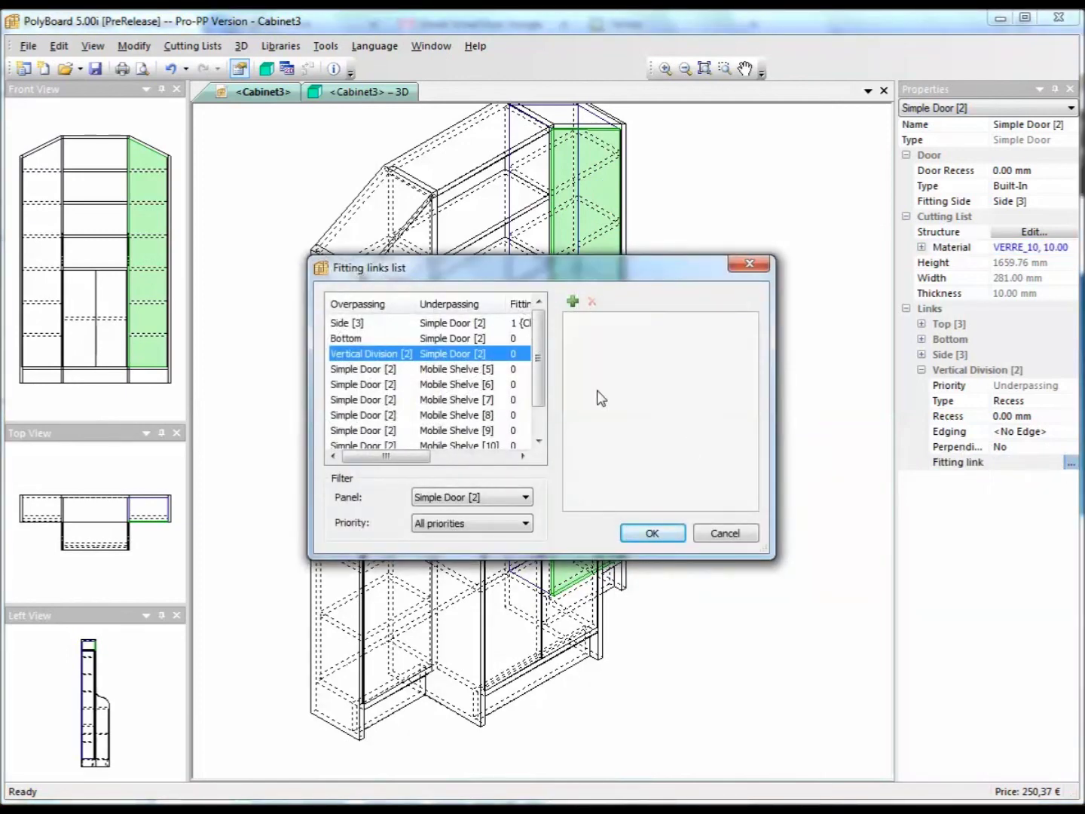
{"action": "mouse_move", "coordinate": [539, 356]}
{"action": "left_mouse_down"}
{"action": "mouse_move", "coordinate": [538, 382]}
{"action": "mouse_move", "coordinate": [537, 340]}
{"action": "left_mouse_up"}
{"action": "left_click", "coordinate": [453, 323]}
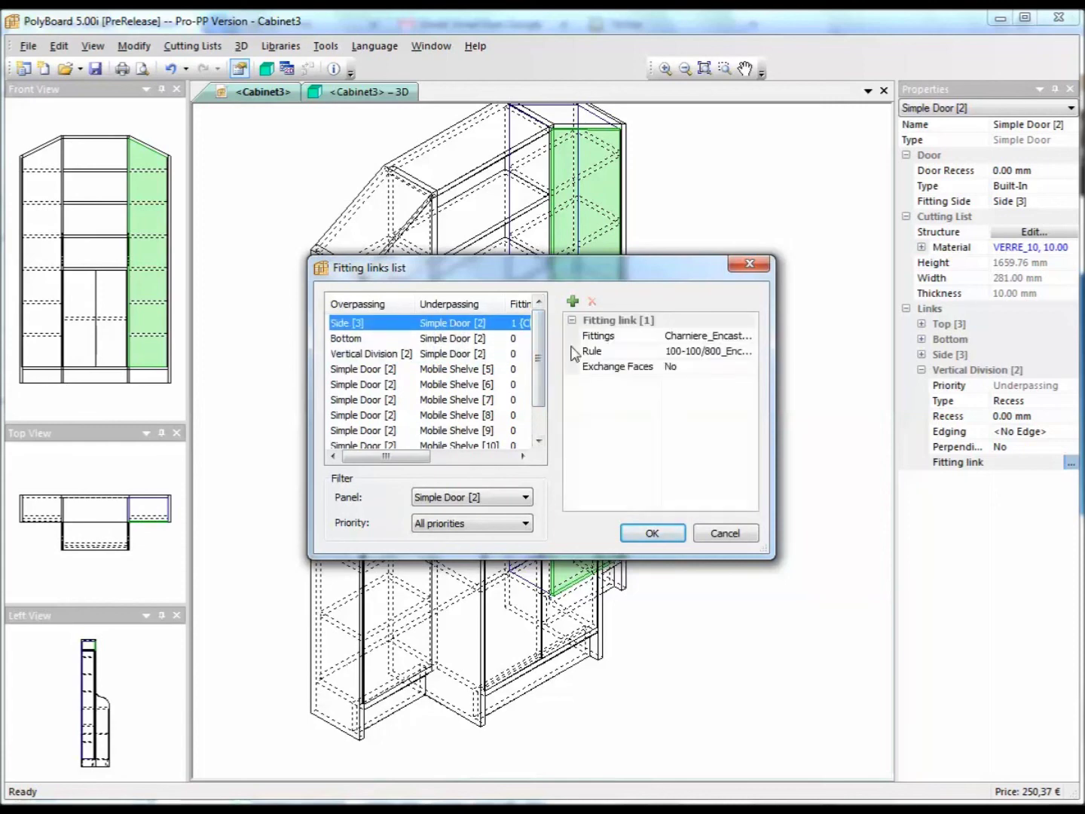
{"action": "left_click", "coordinate": [619, 340]}
{"action": "left_click", "coordinate": [592, 301]}
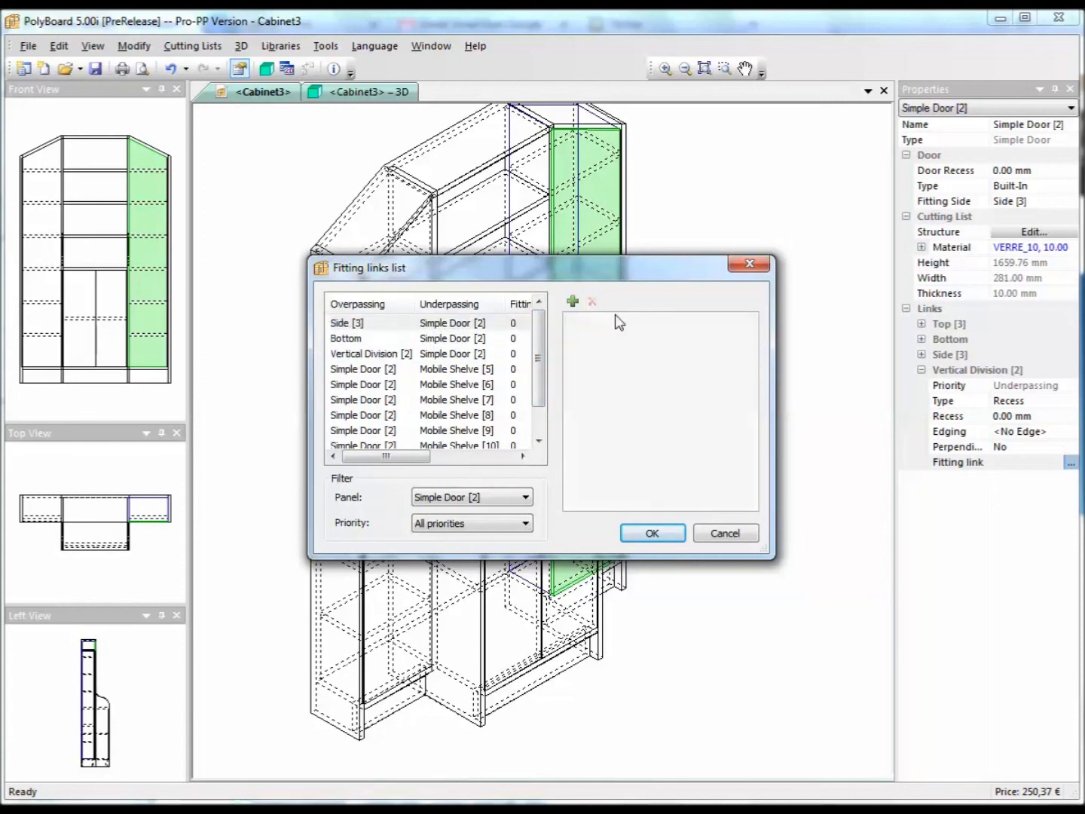
{"action": "left_click", "coordinate": [647, 527]}
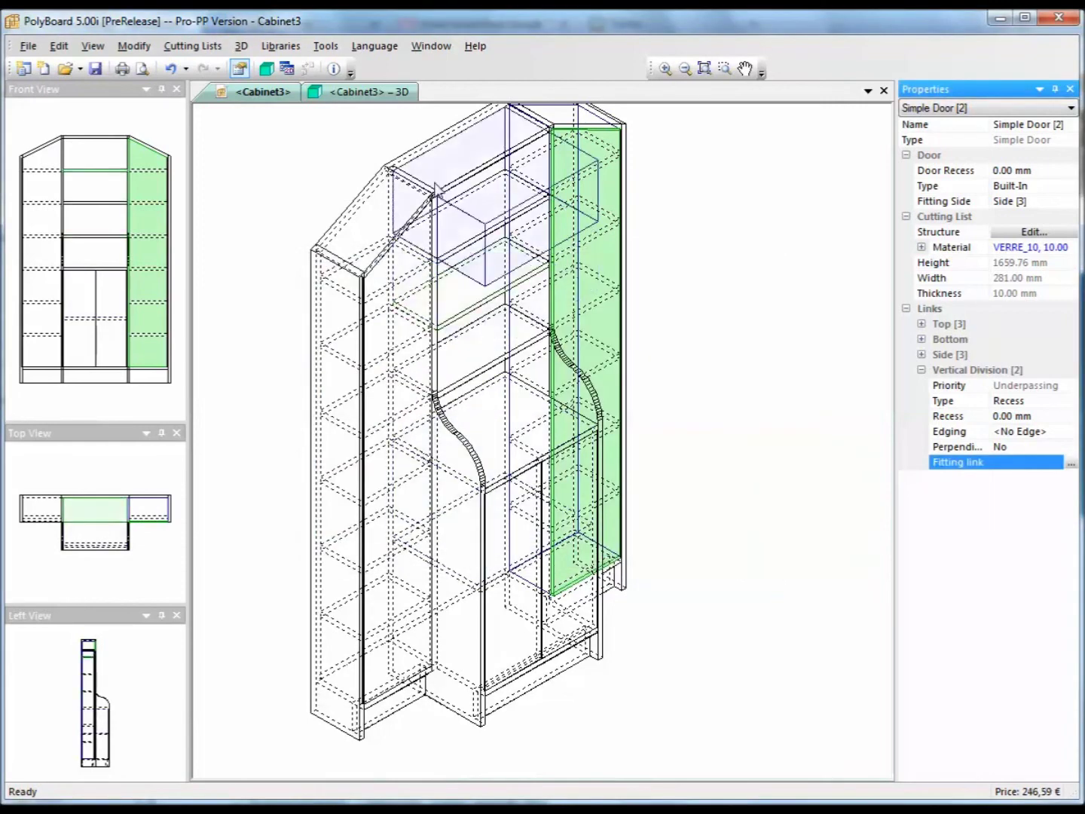
Inspect the cabinet in 3D with its glass wing doors open, and bring up the file commands.
{"action": "double_click", "coordinate": [552, 480]}
{"action": "left_click_drag", "start_coordinate": [497, 445], "coordinate": [572, 493]}
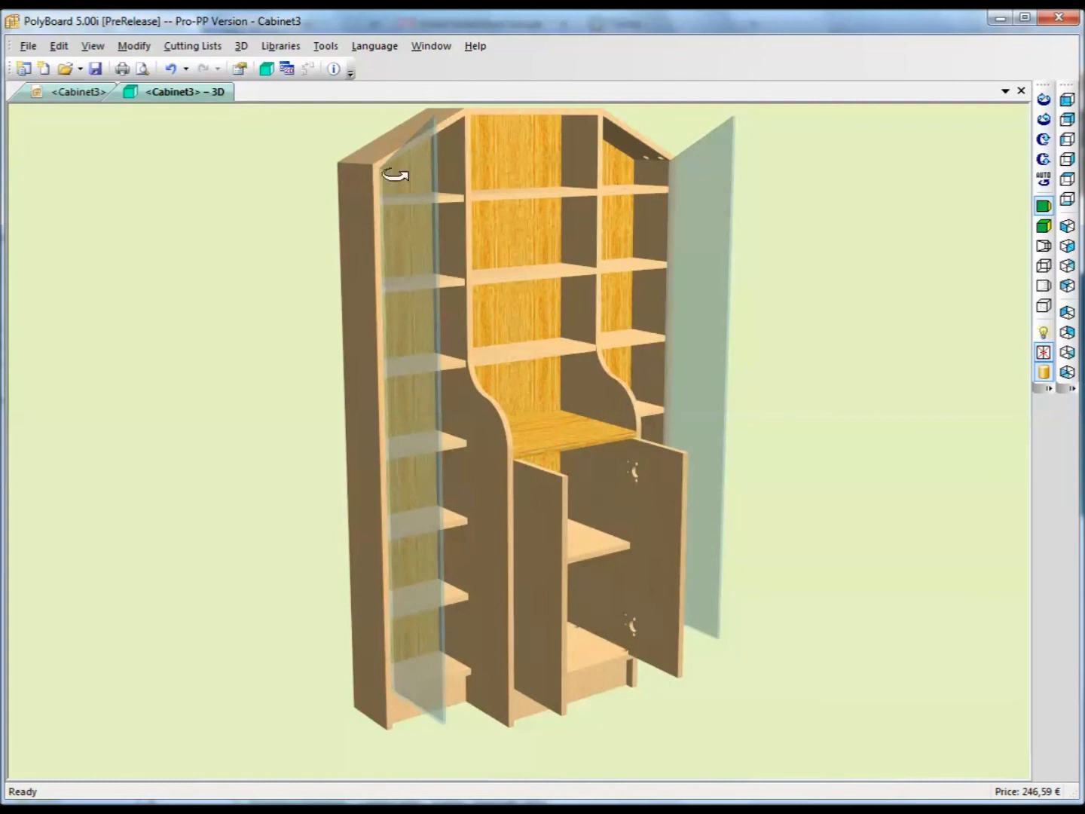
{"action": "left_click", "coordinate": [28, 47]}
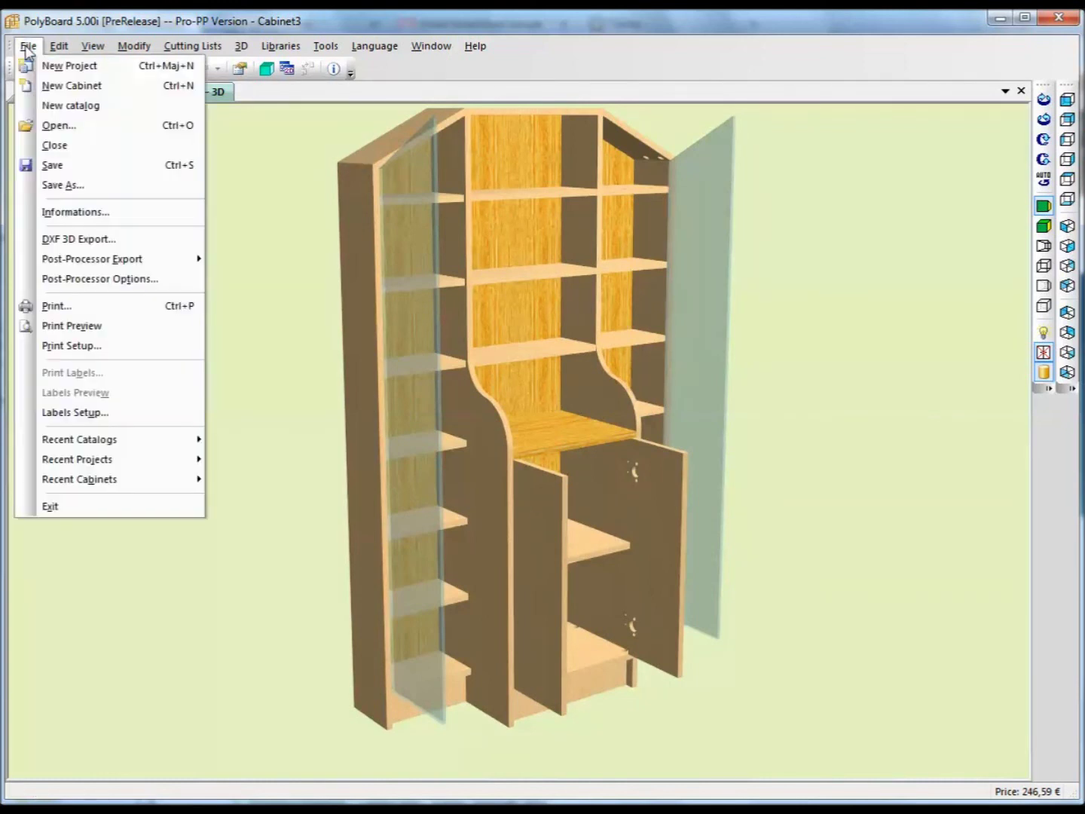